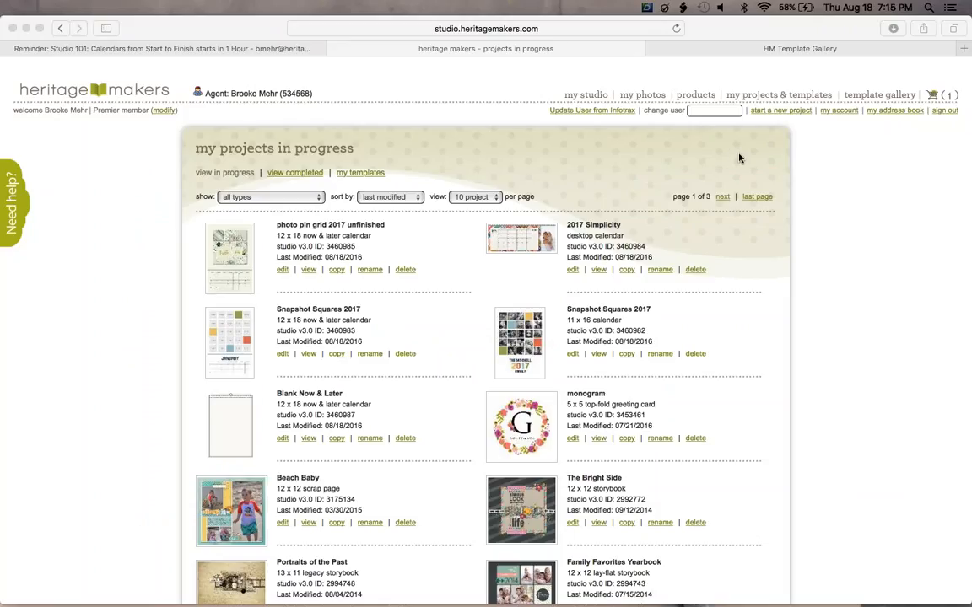
# Step: Open the template gallery's Calendars category and look through the home calendar templates
pyautogui.click(561, 183)
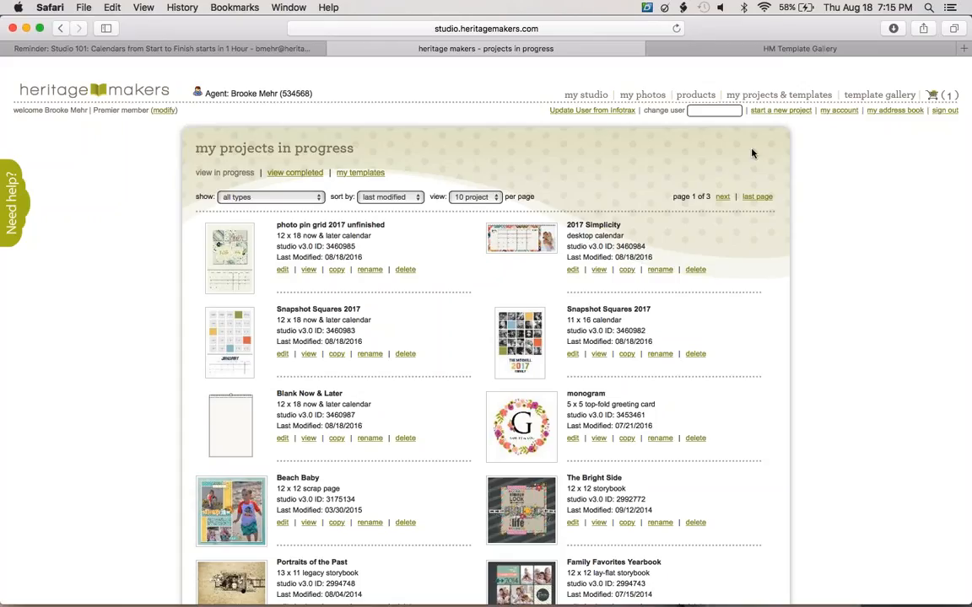
pyautogui.click(811, 50)
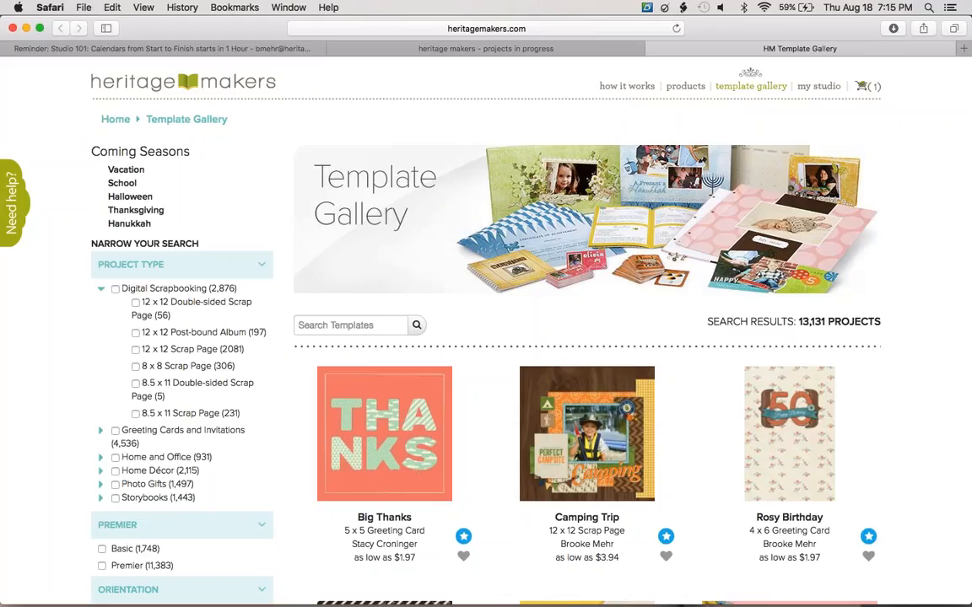
pyautogui.moveTo(747, 86)
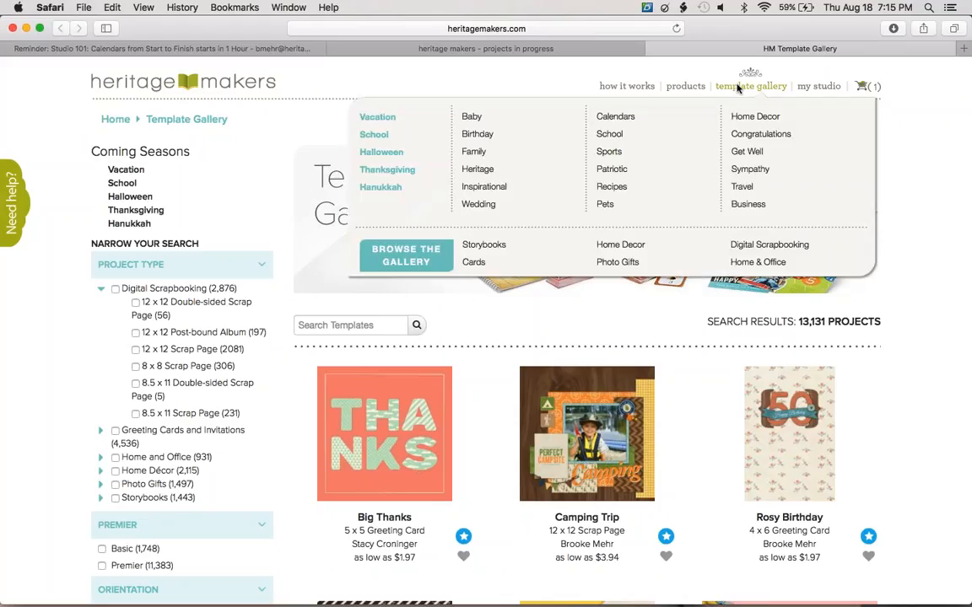
pyautogui.click(629, 124)
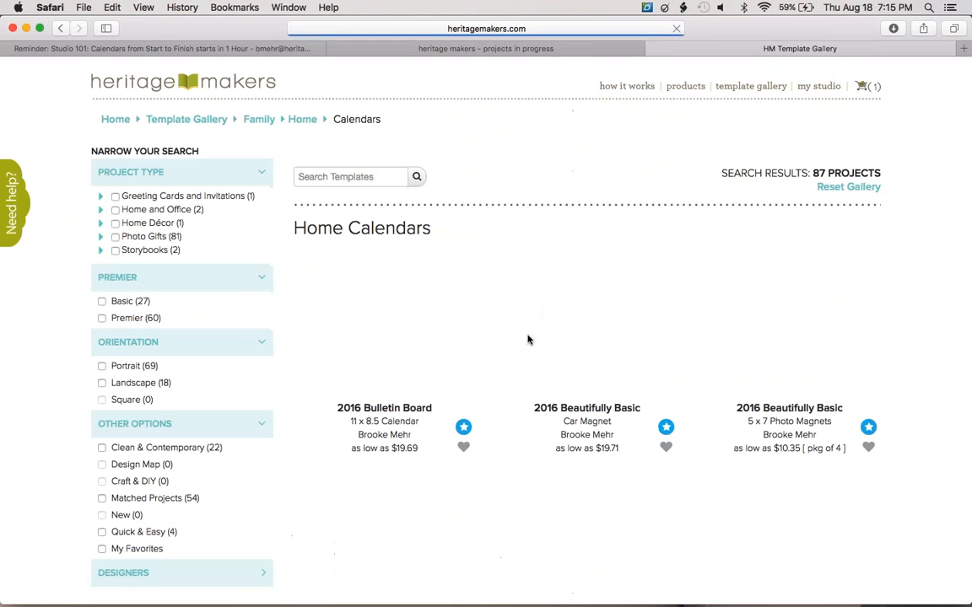
pyautogui.scroll(-5, 527, 340)
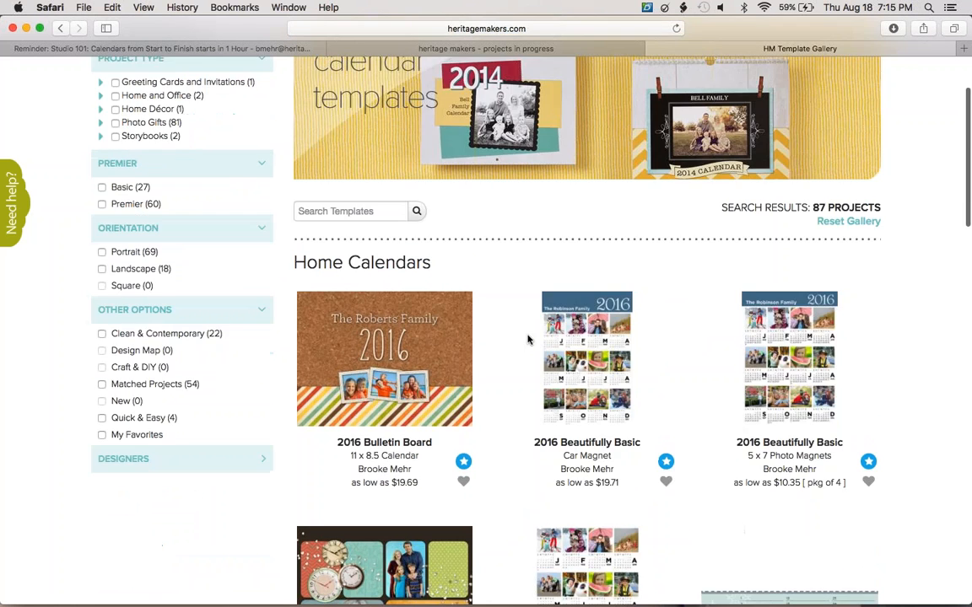
pyautogui.scroll(2, 527, 340)
pyautogui.scroll(-4, 527, 340)
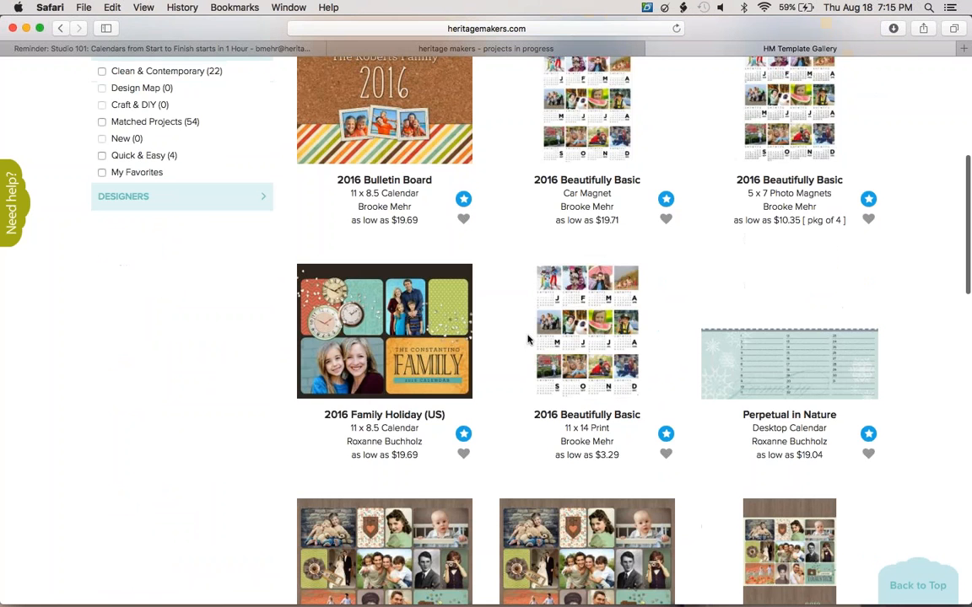
pyautogui.scroll(6, 527, 340)
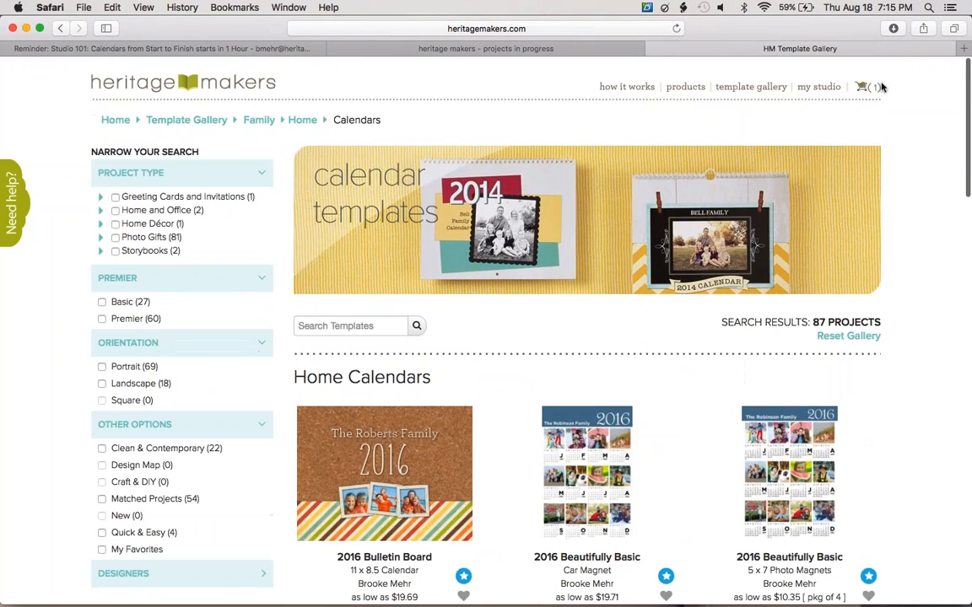
# Step: Return to the full template gallery and filter the Photo Gifts project type to 11 x 8.5 Calendar
pyautogui.click(751, 86)
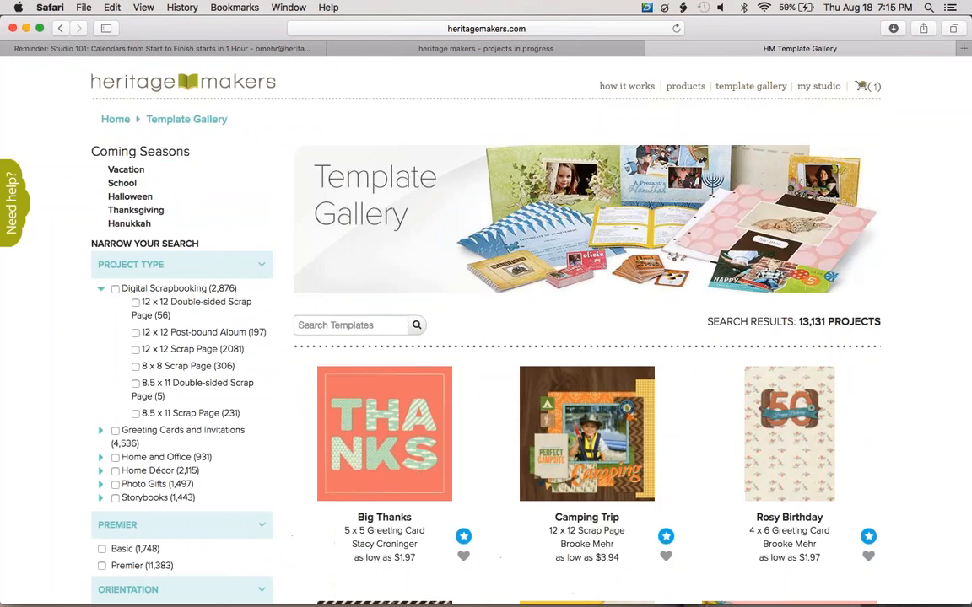
pyautogui.click(101, 484)
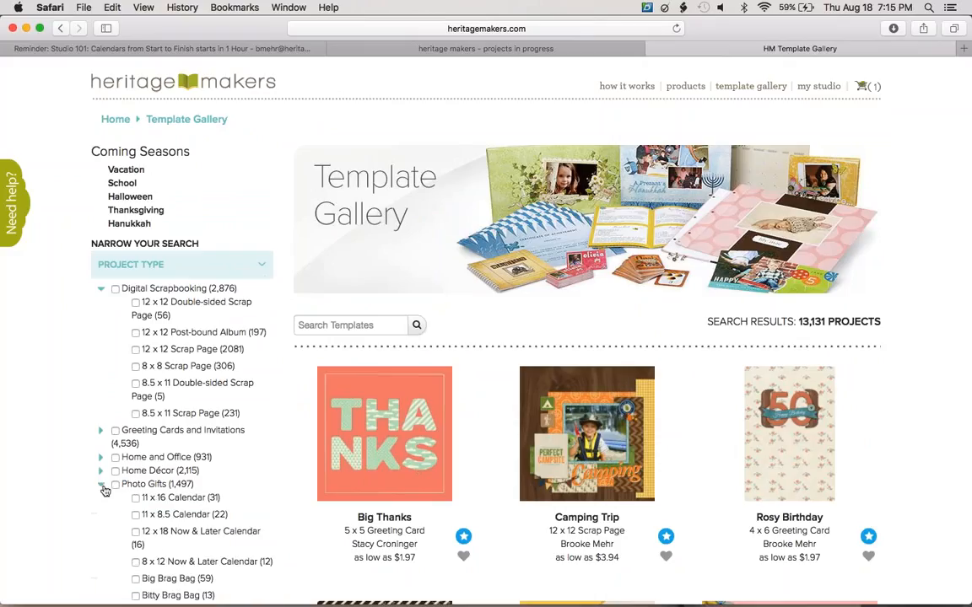
pyautogui.scroll(-1, 132, 495)
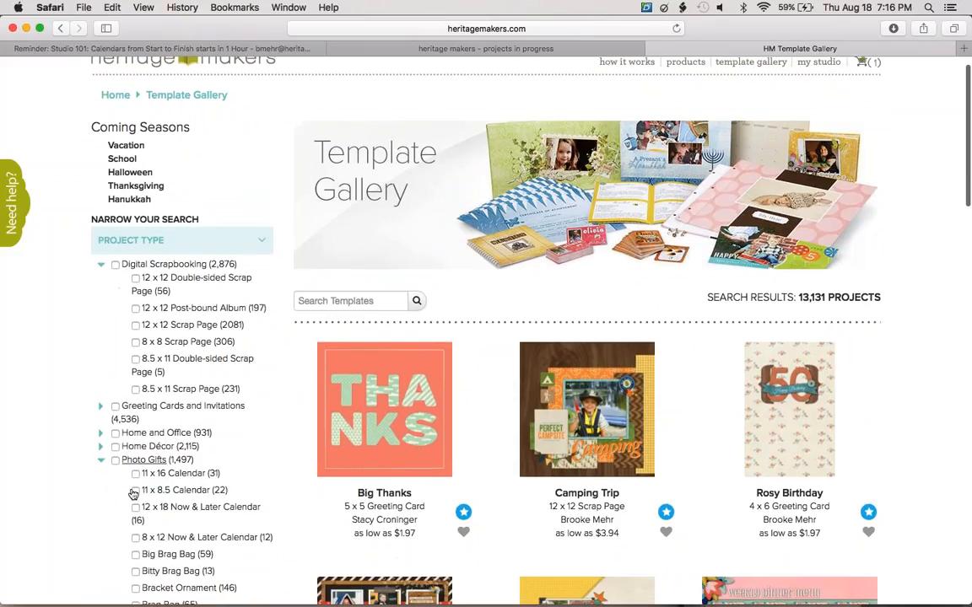
pyautogui.scroll(-6, 133, 495)
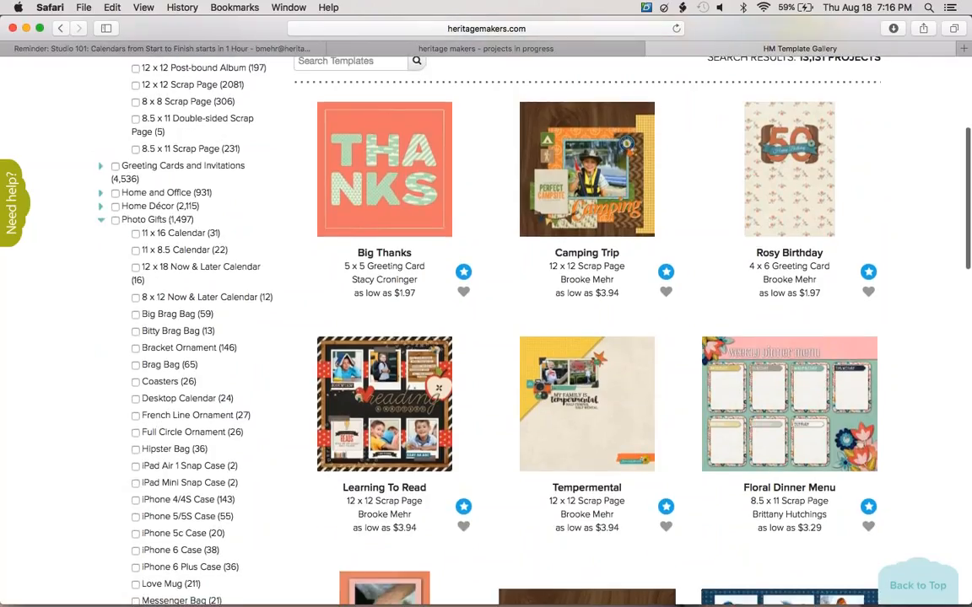
pyautogui.scroll(-2, 133, 496)
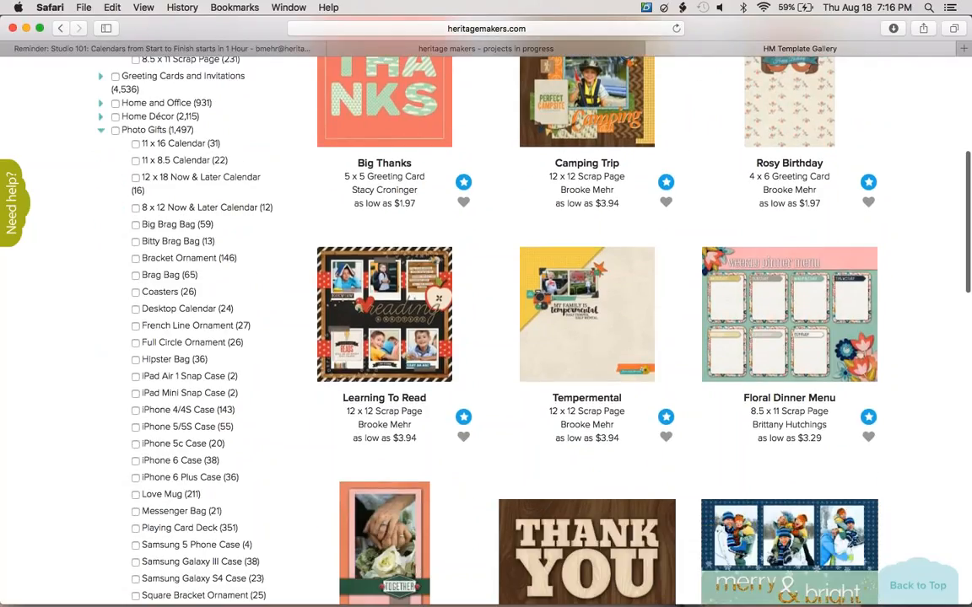
pyautogui.click(135, 160)
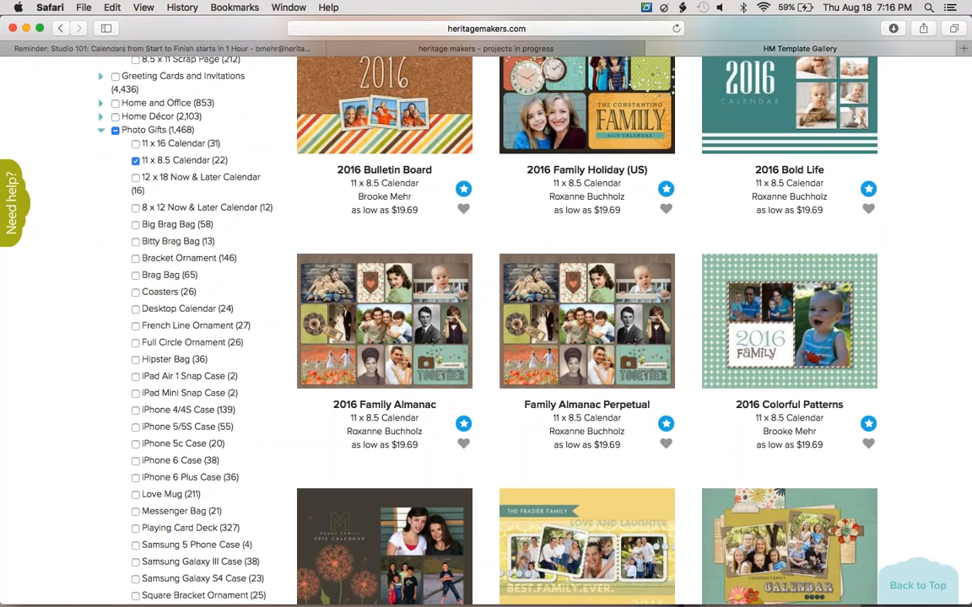
pyautogui.scroll(8, 490, 245)
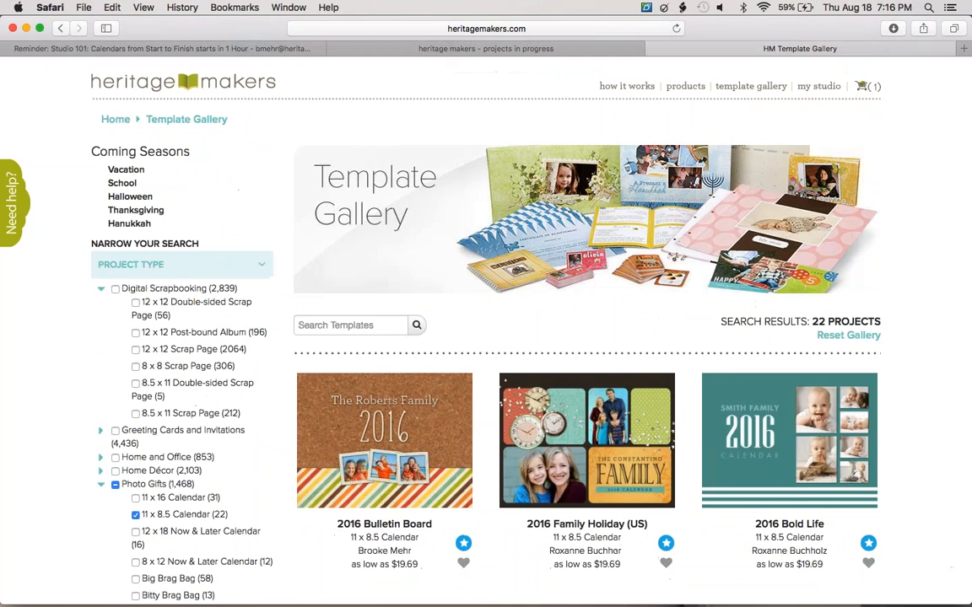
# Step: Start a new project from the 2016 Bulletin Board 11 x 8.5 calendar template
pyautogui.click(384, 439)
pyautogui.click(647, 348)
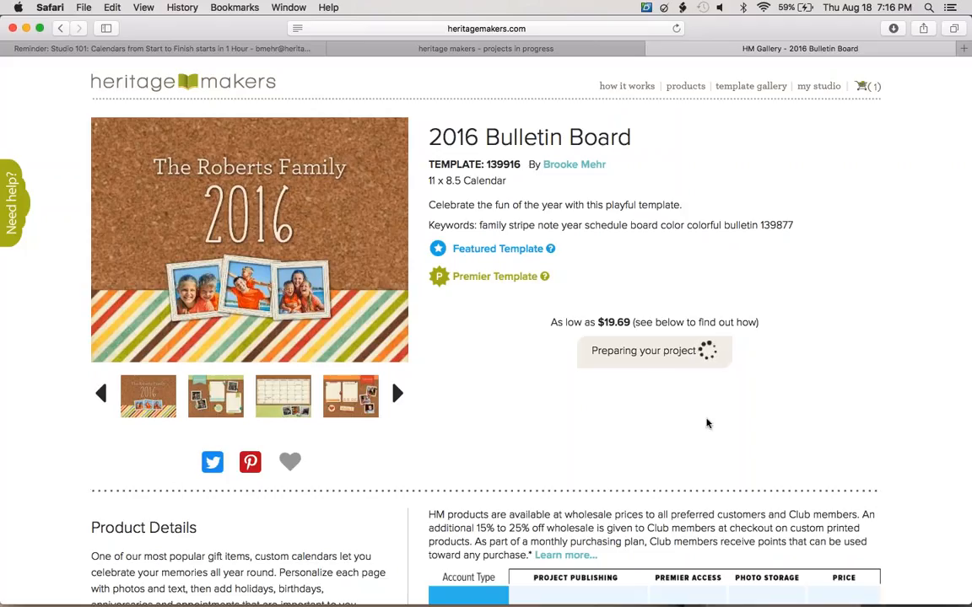
pyautogui.click(685, 351)
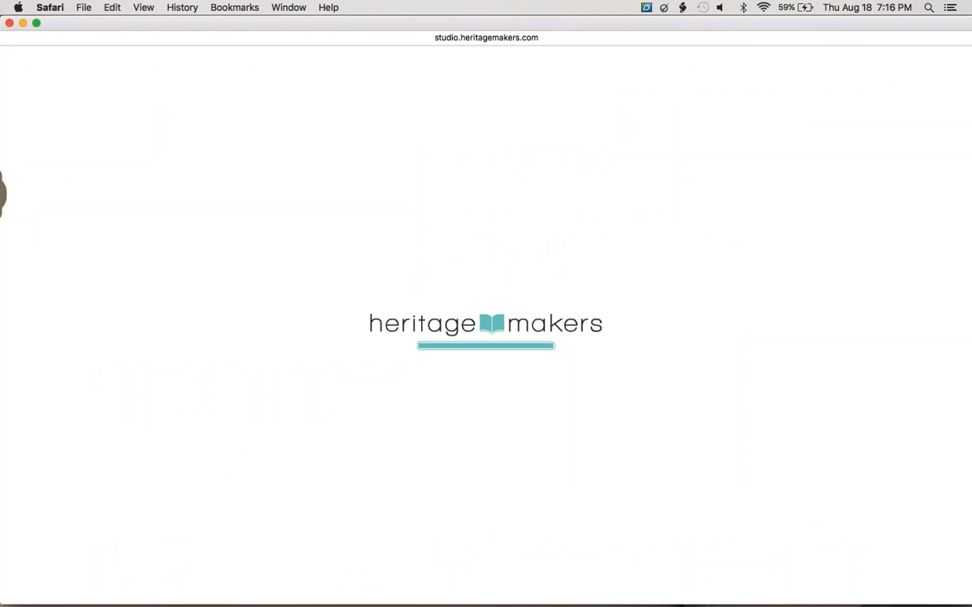
# Step: Check the projects-in-progress list in the other browser window and return to the 2016 Bulletin Board editor window
pyautogui.moveTo(2, 1)
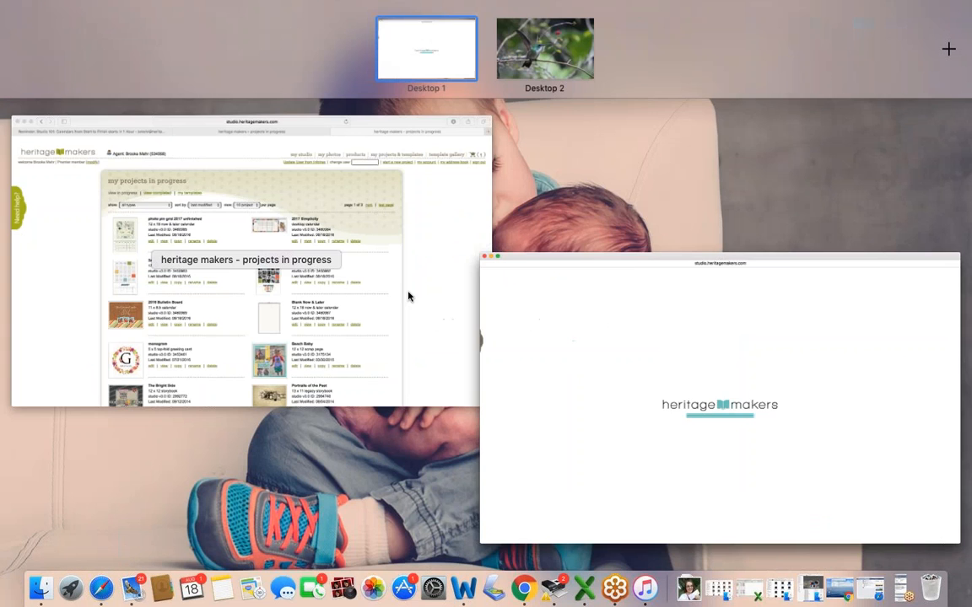
pyautogui.click(408, 295)
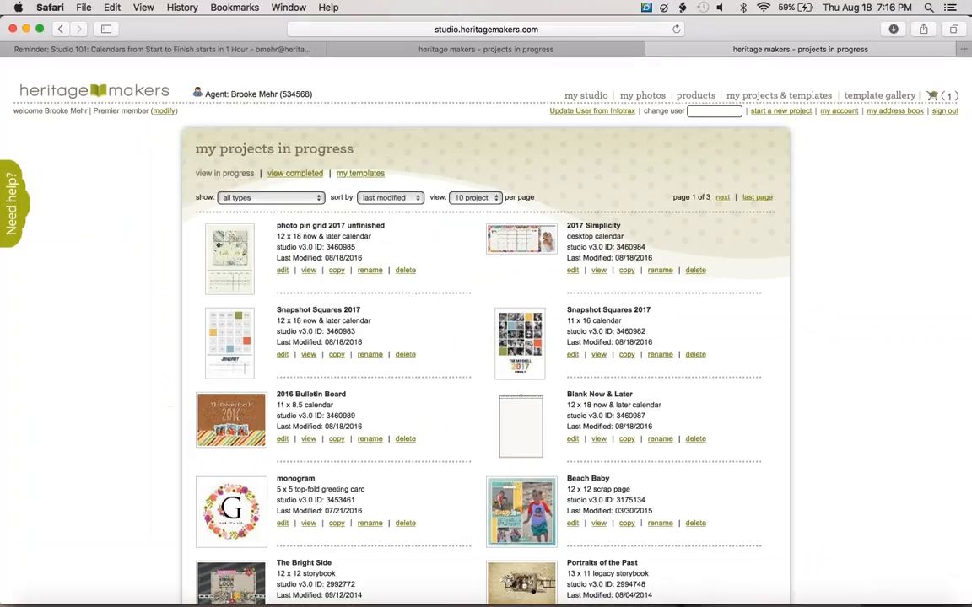
pyautogui.hotkey('ctrl', 'Up')
pyautogui.click(376, 208)
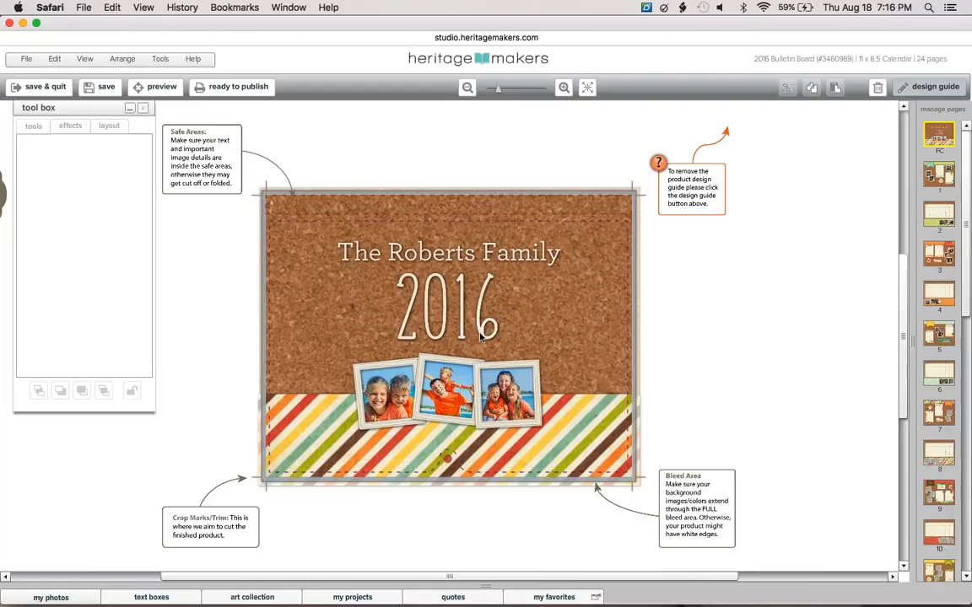
# Step: Examine the calendar's front cover and its January and February pages, ending on the January date grid on page 2
pyautogui.click(432, 302)
pyautogui.click(745, 287)
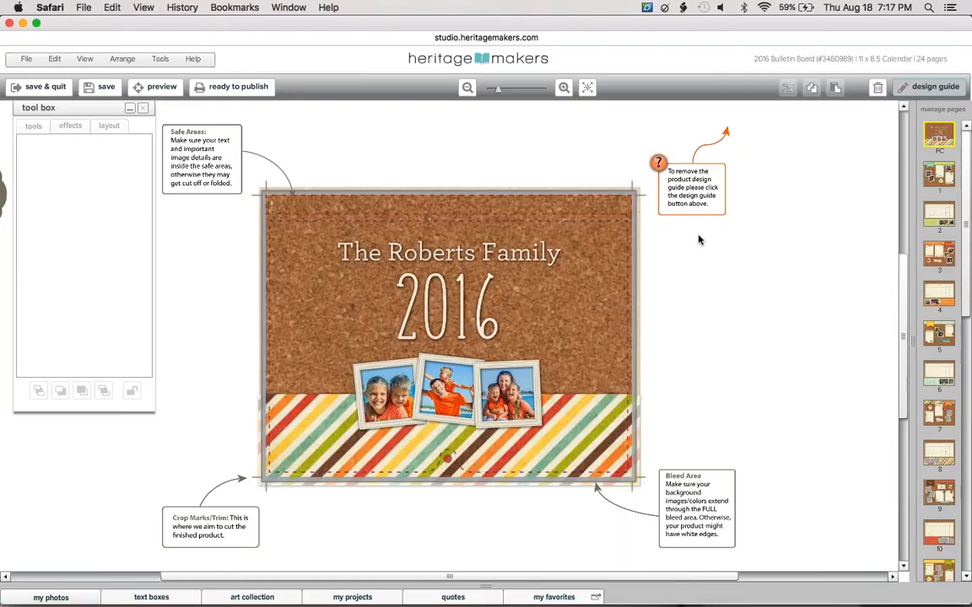
pyautogui.click(938, 175)
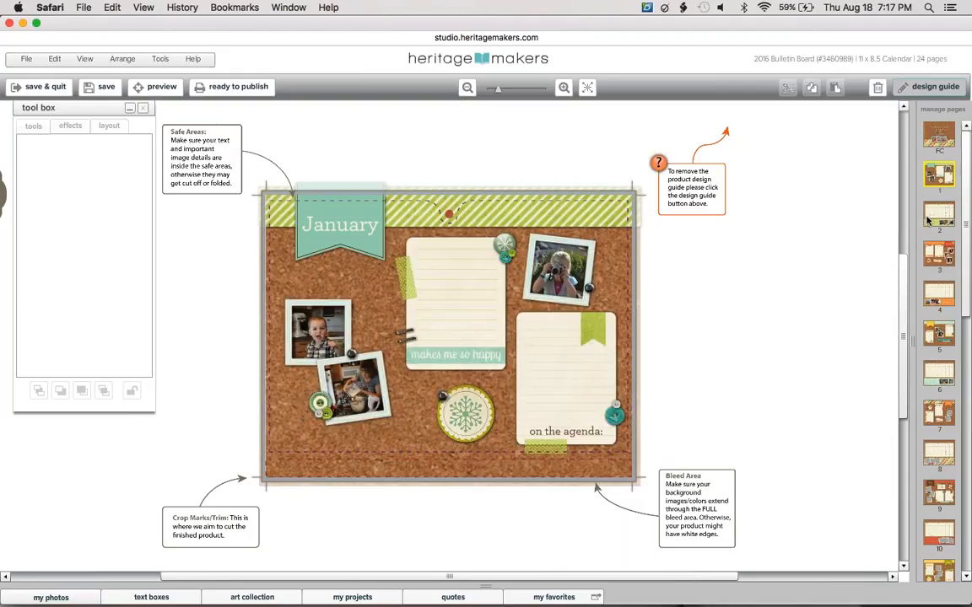
pyautogui.click(939, 251)
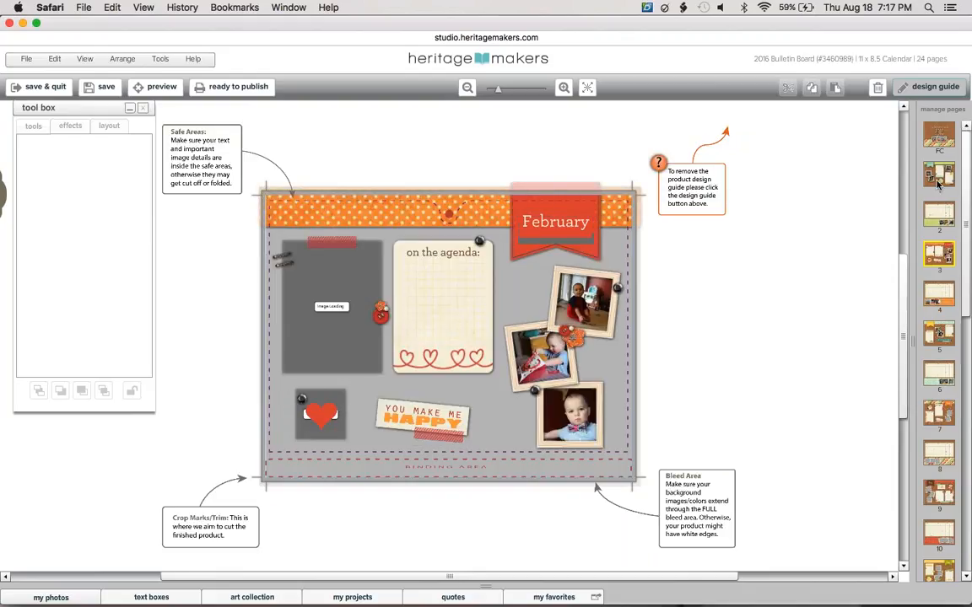
pyautogui.click(939, 213)
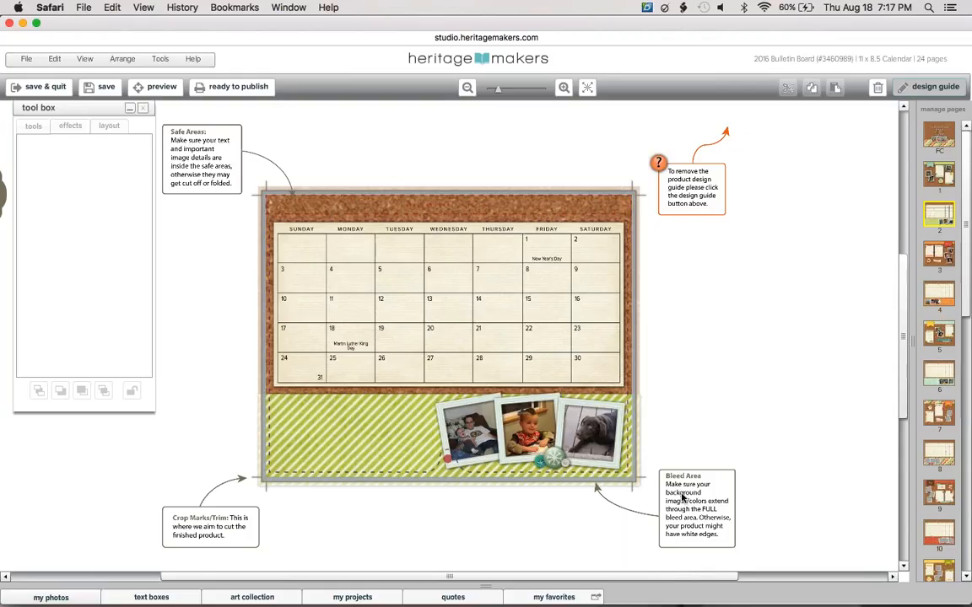
# Step: Hide the design guide, fit the page to the workspace, and compare the January photo page with its date grid page
pyautogui.click(933, 88)
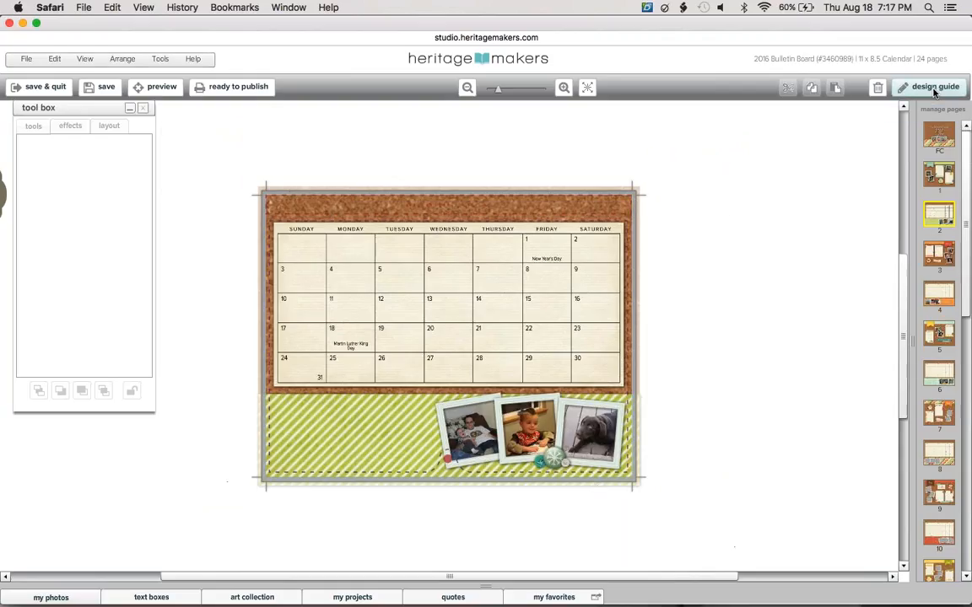
pyautogui.click(589, 88)
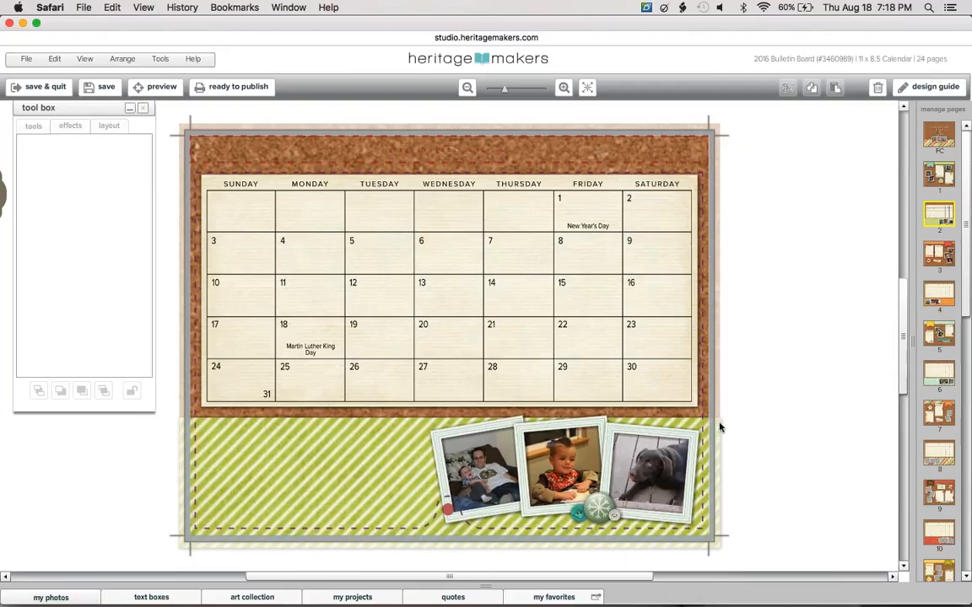
pyautogui.click(943, 174)
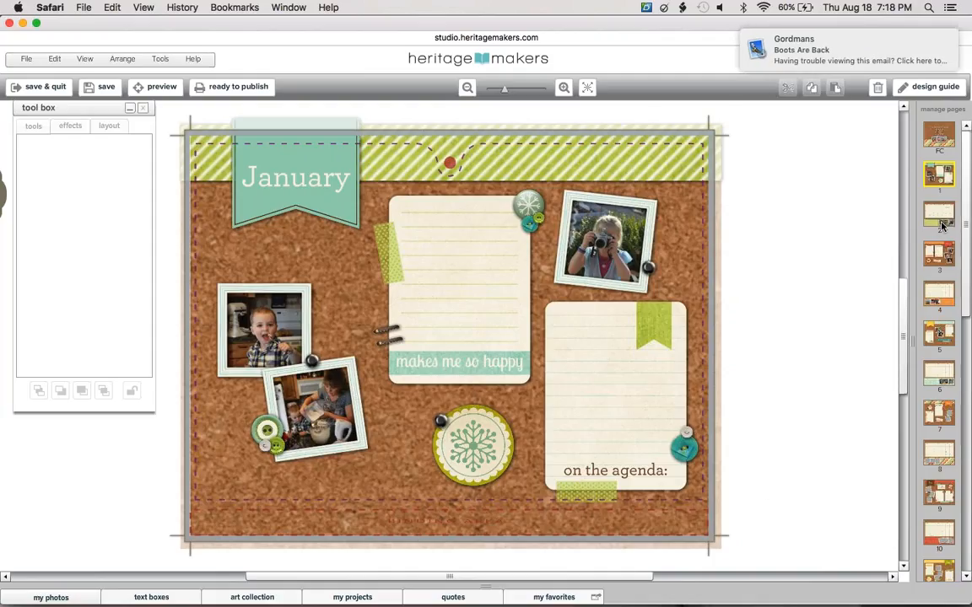
pyautogui.click(940, 216)
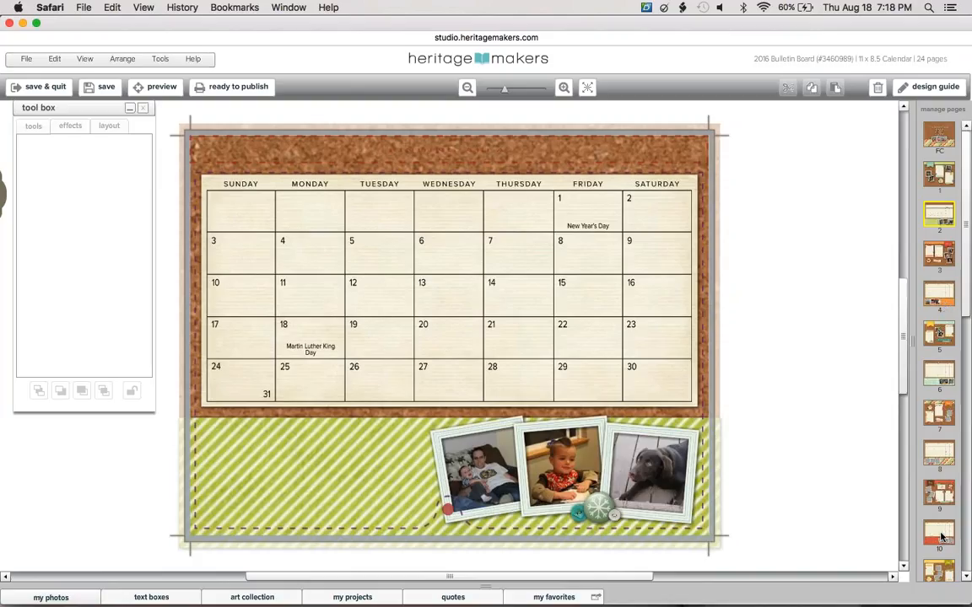
# Step: Select the January date grid and the paper behind it in turn to inspect the separate layers
pyautogui.click(624, 196)
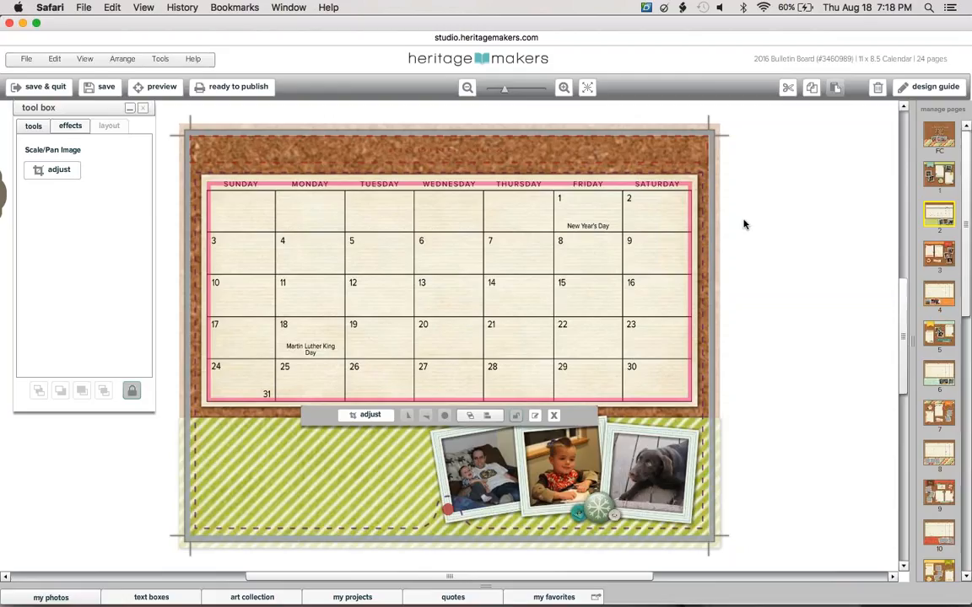
pyautogui.click(744, 224)
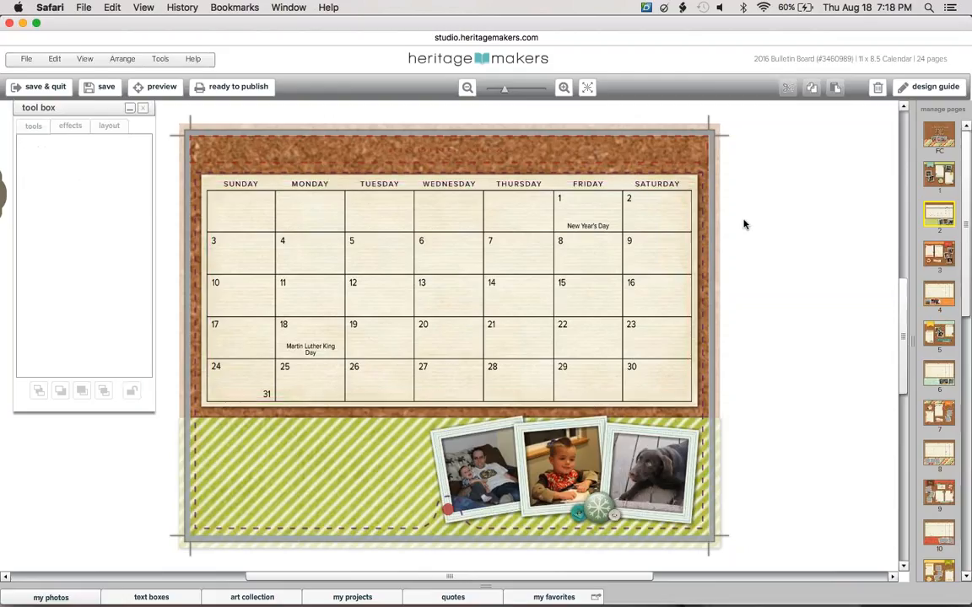
pyautogui.click(643, 206)
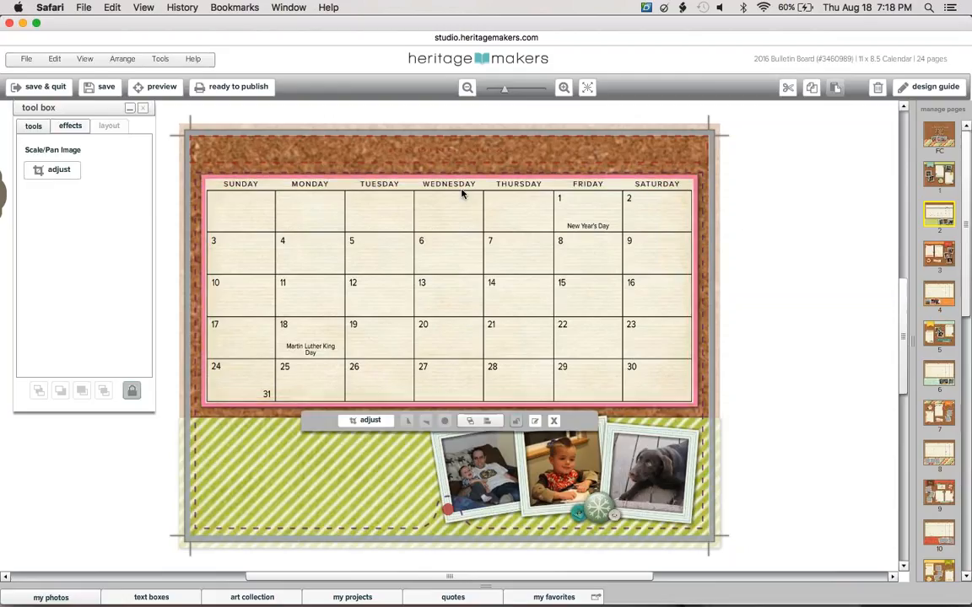
# Step: Select the January date grid, find its matching embellishments in the art collection, and minimize the tool box
pyautogui.click(369, 189)
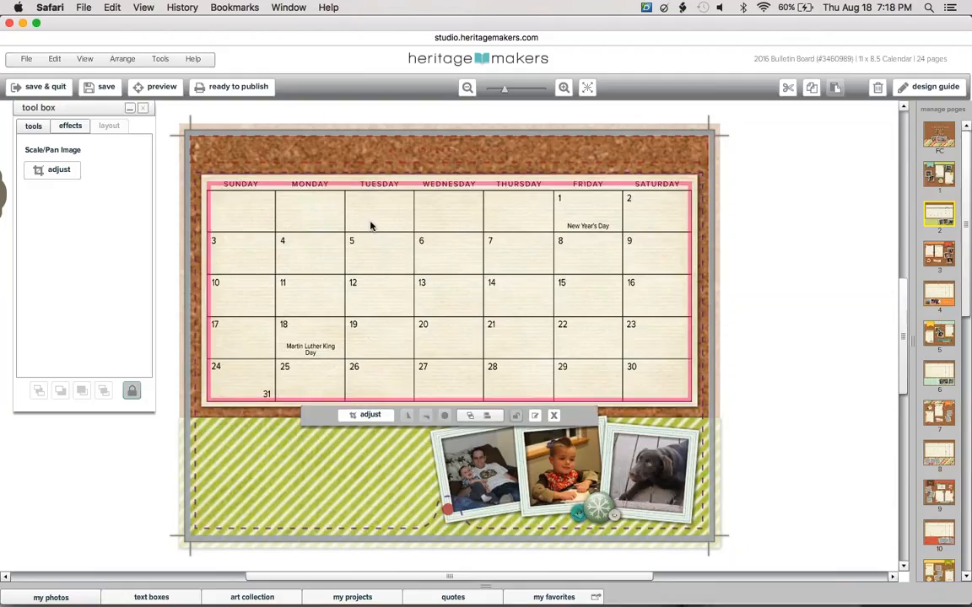
pyautogui.rightClick(309, 186)
pyautogui.click(366, 272)
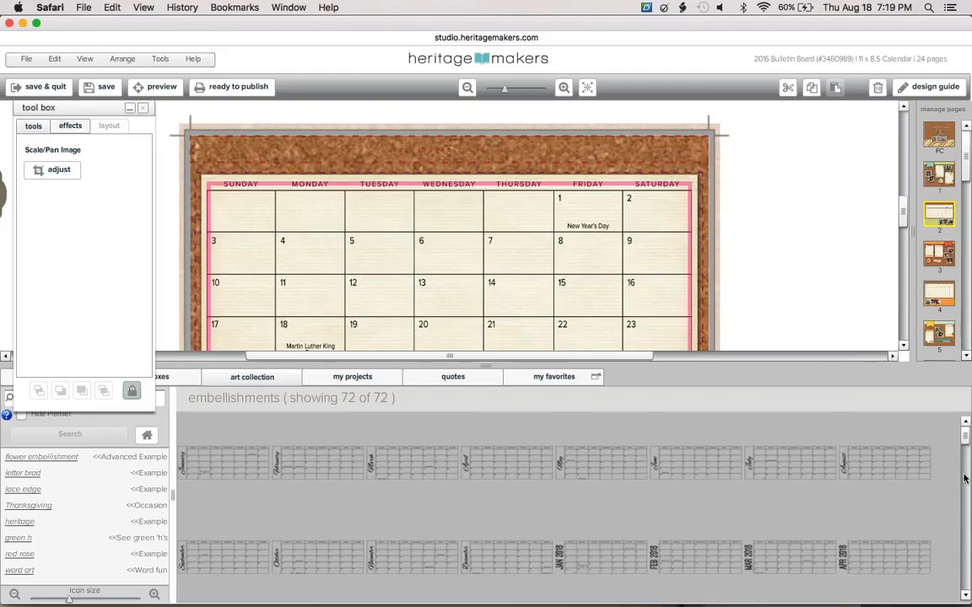
pyautogui.scroll(-2, 885, 487)
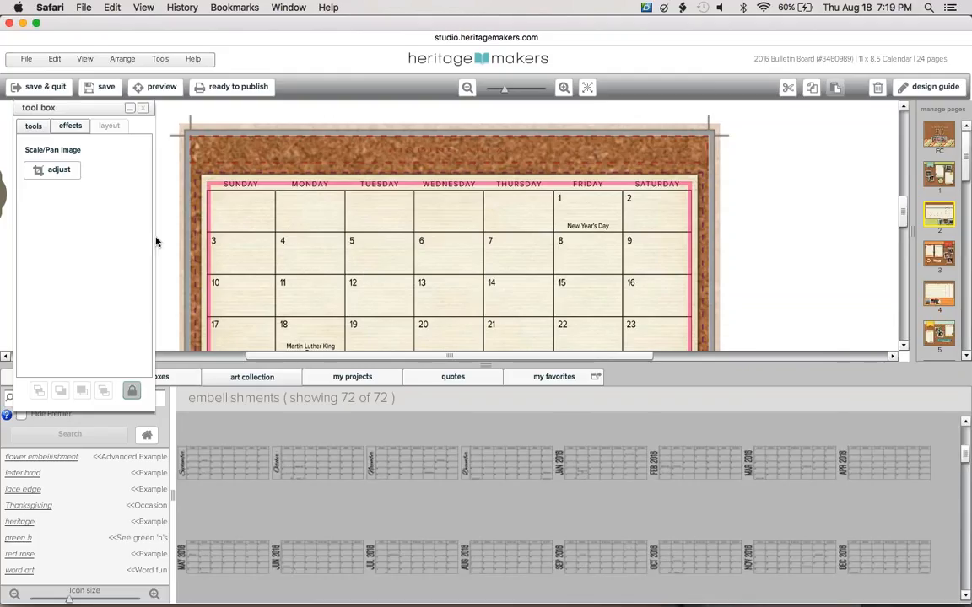
pyautogui.click(129, 107)
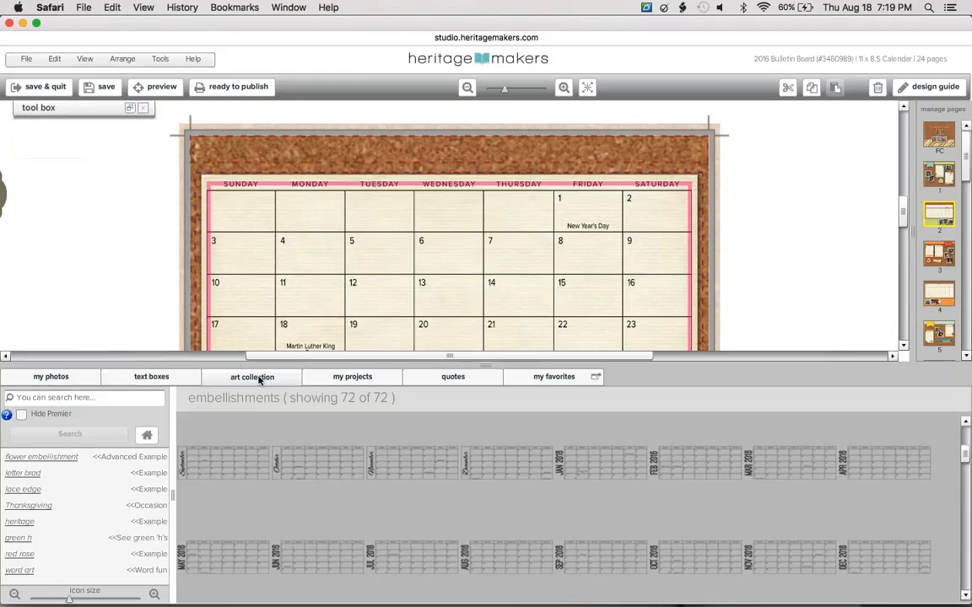
# Step: Search the art collection for 2017
pyautogui.click(113, 401)
pyautogui.write('2017')
pyautogui.press('Return')
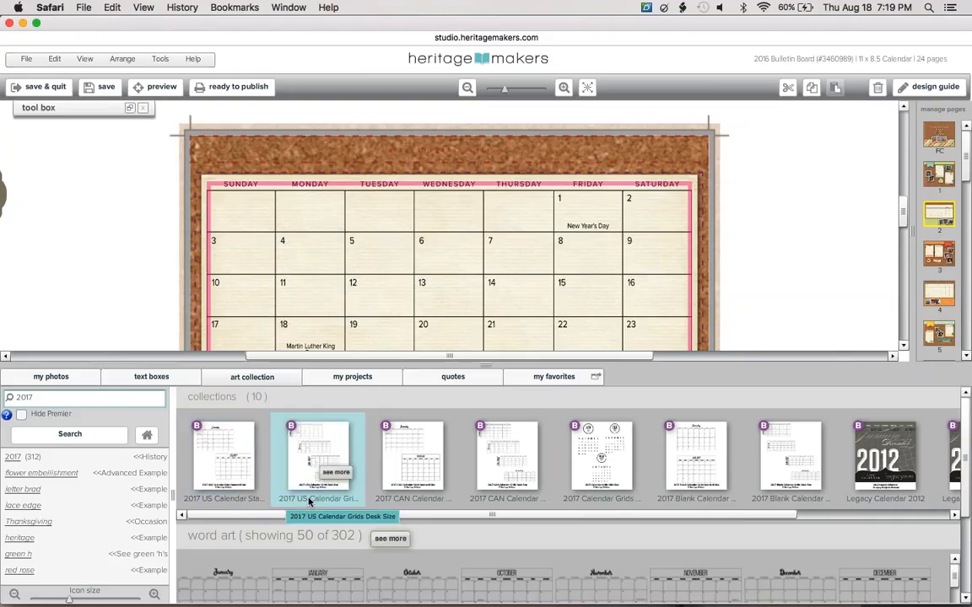
# Step: Fit the page to the workspace and preview the 2017 US Calendar Grids Desk Size and 2017 Calendar Grids Mini Size collections
pyautogui.click(586, 88)
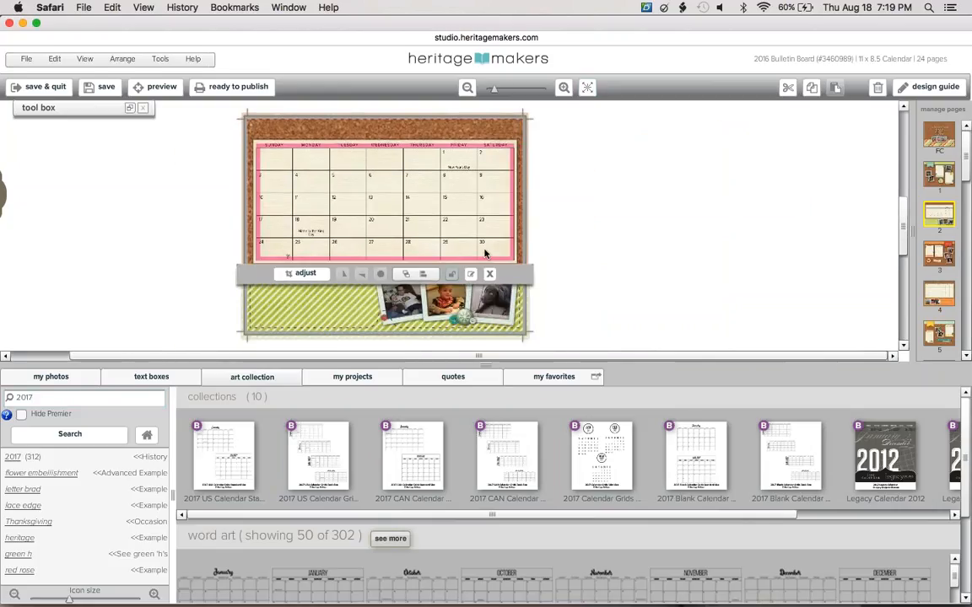
pyautogui.moveTo(325, 444)
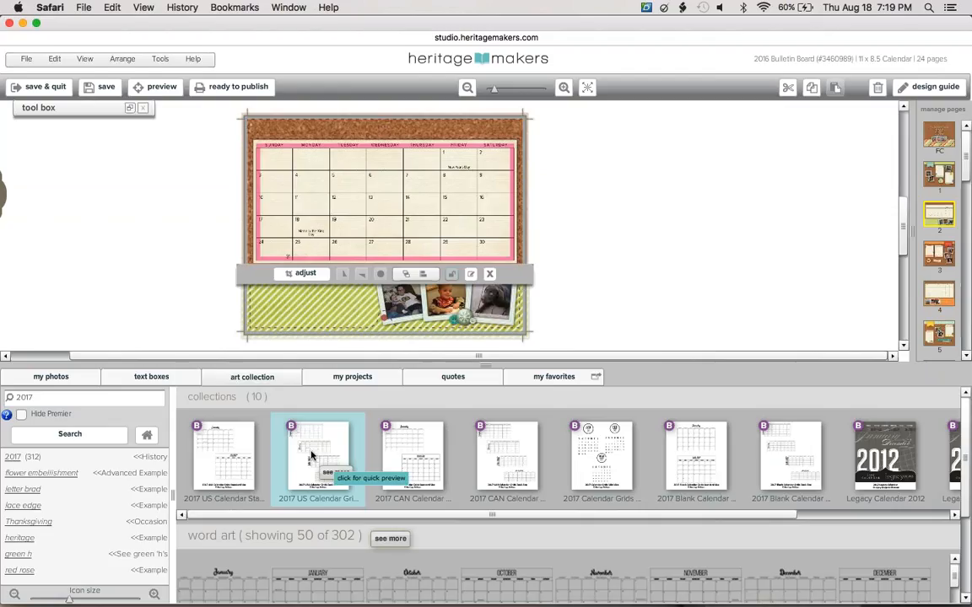
pyautogui.click(312, 456)
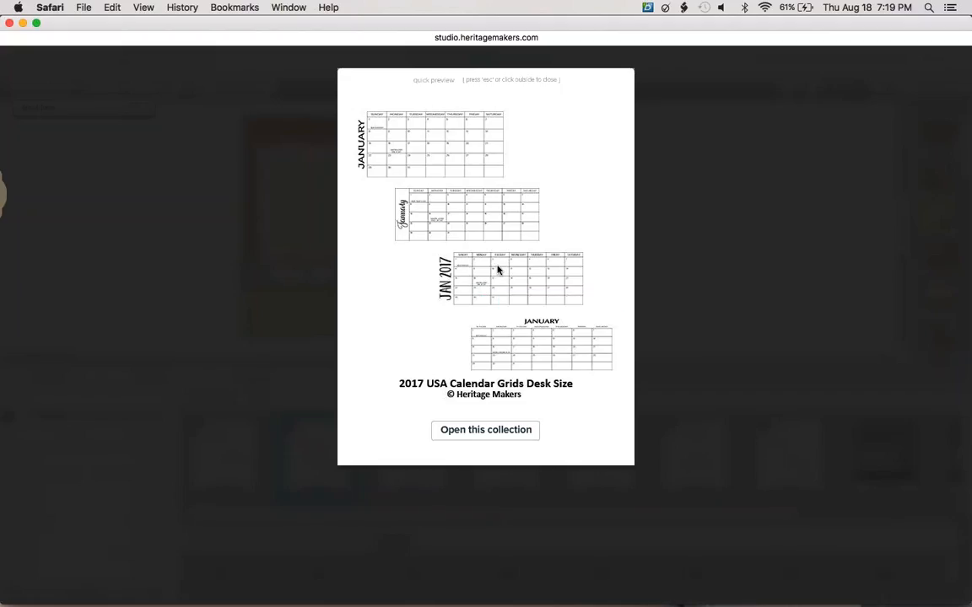
pyautogui.click(300, 289)
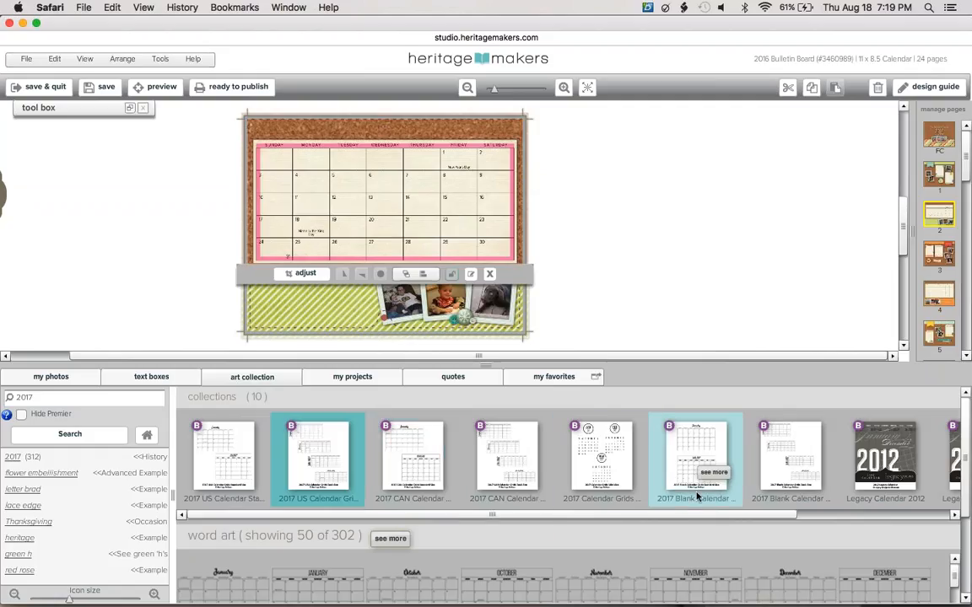
pyautogui.click(609, 454)
pyautogui.click(609, 454)
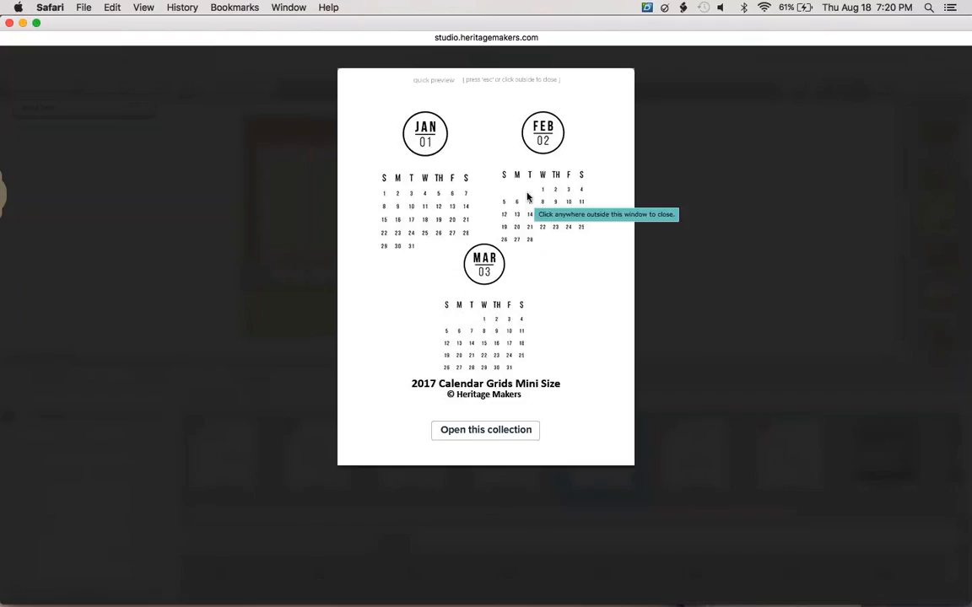
pyautogui.click(684, 261)
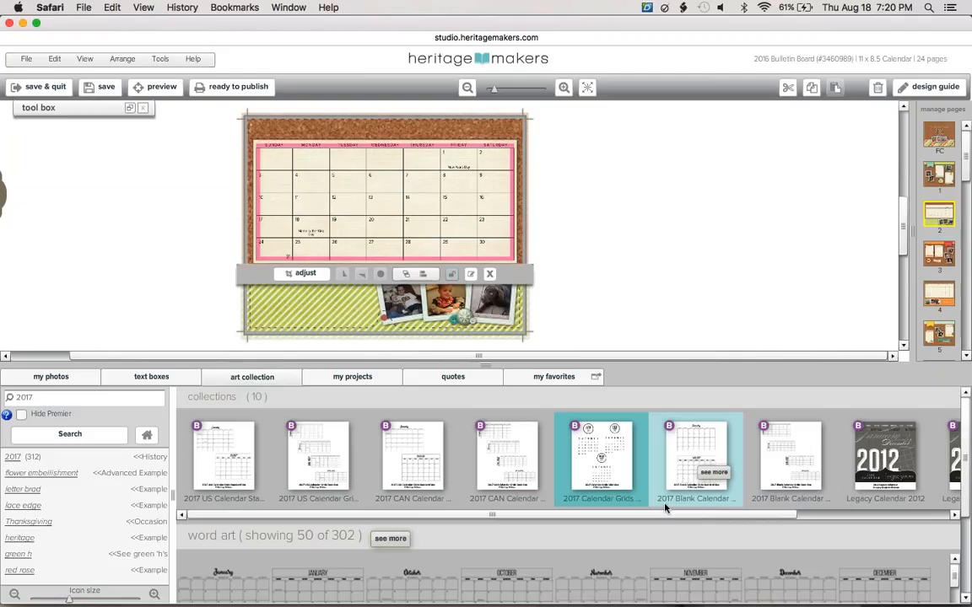
# Step: View the art in the full-page 2017 Blank Calendar collection, and find the 2017 grid collections in the complete art collection list
pyautogui.click(715, 474)
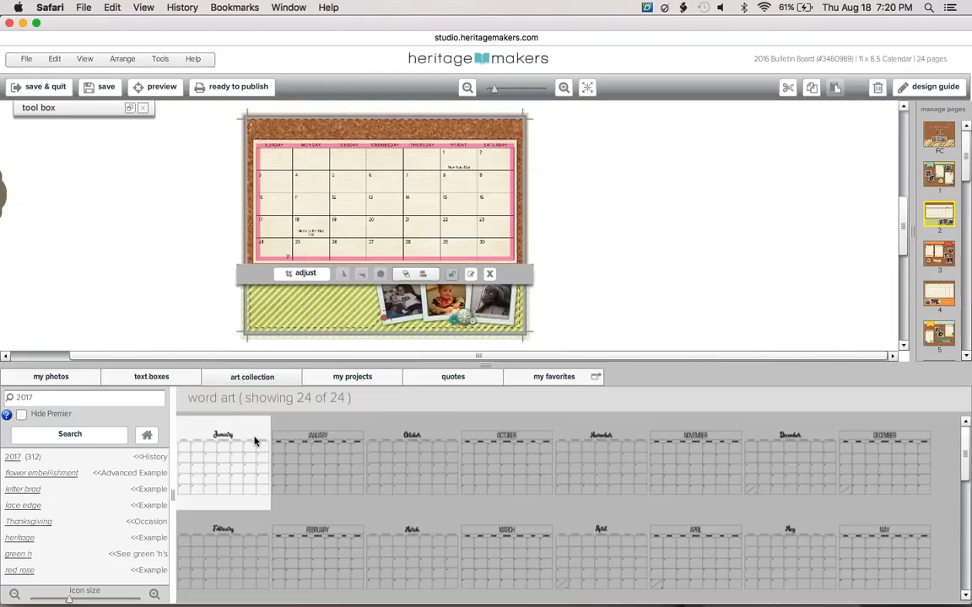
pyautogui.click(147, 435)
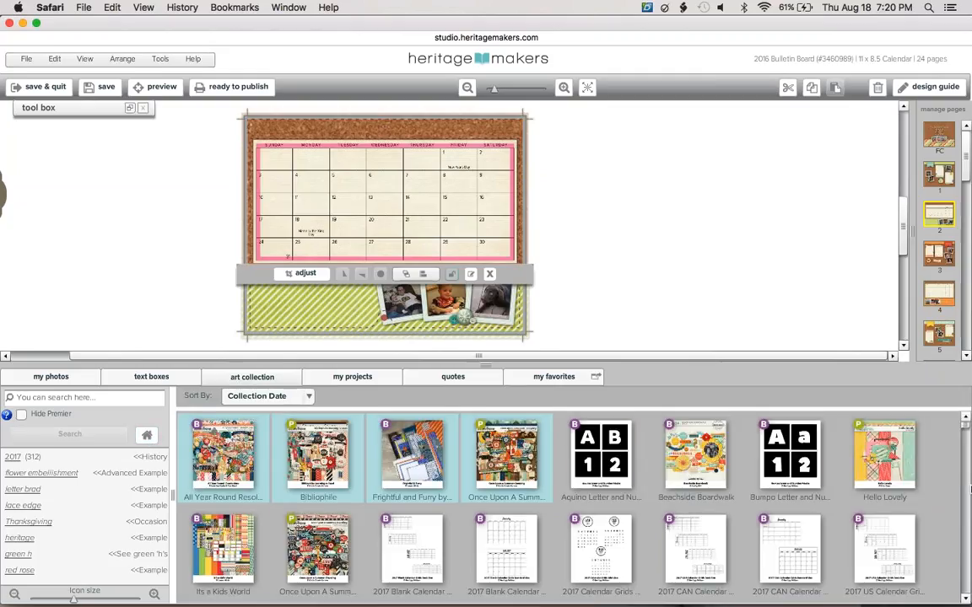
pyautogui.scroll(-3, 969, 488)
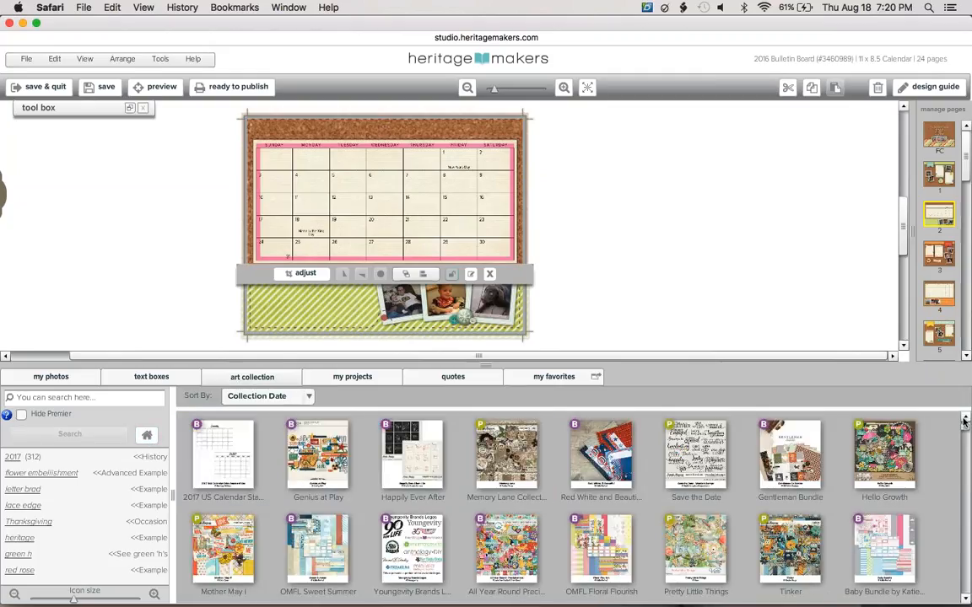
pyautogui.click(965, 418)
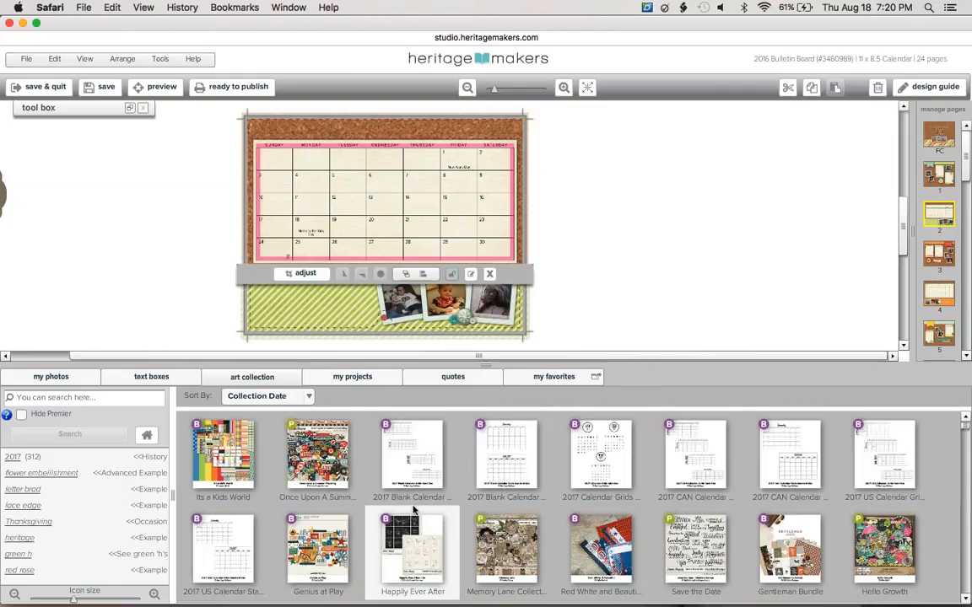
pyautogui.moveTo(409, 488)
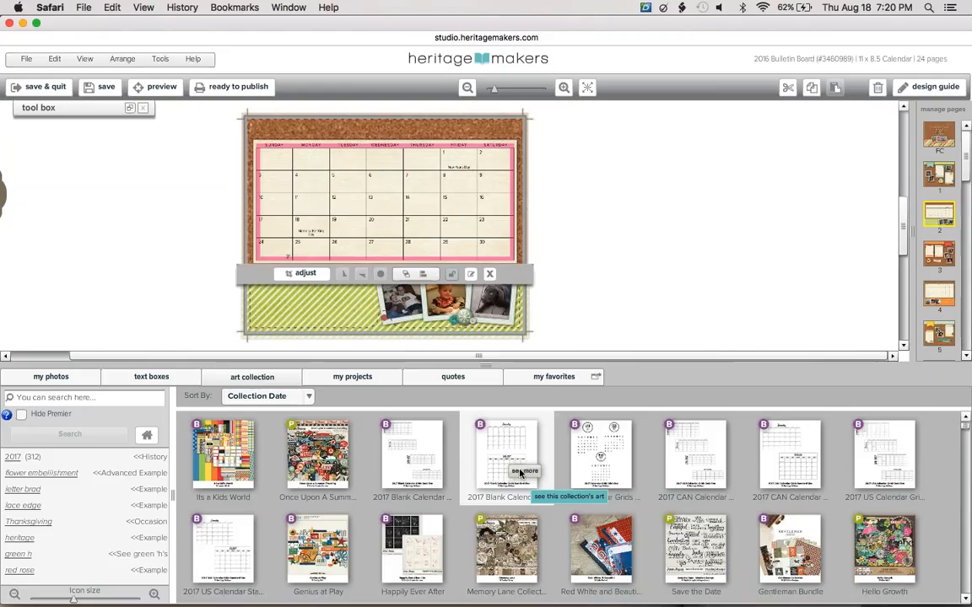
# Step: Try placing and enlarging the script-titled October grid from the full-page 2017 Blank Calendar collection over the January page's grid, and delete it
pyautogui.click(521, 473)
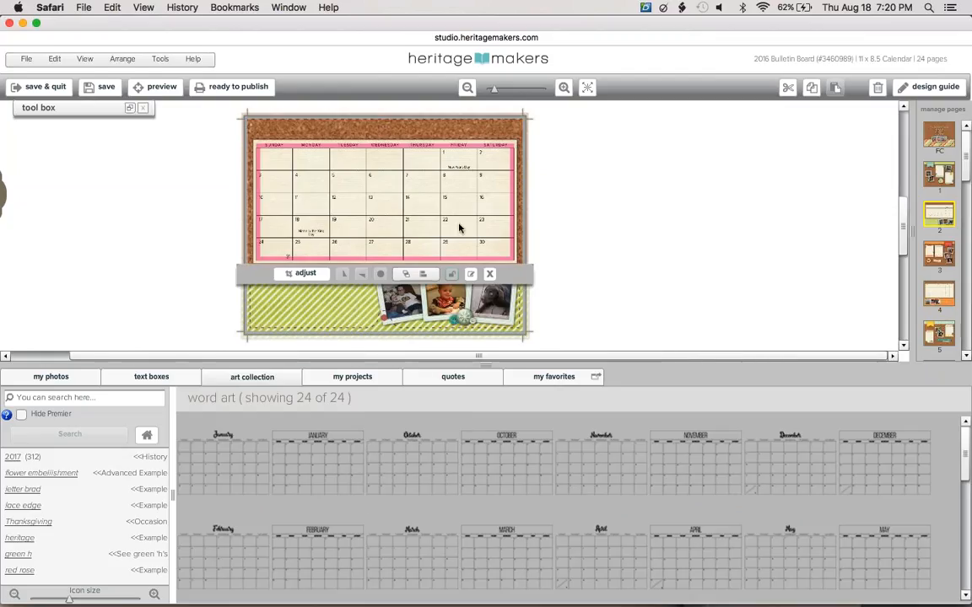
pyautogui.moveTo(412, 460); pyautogui.dragTo(382, 203)
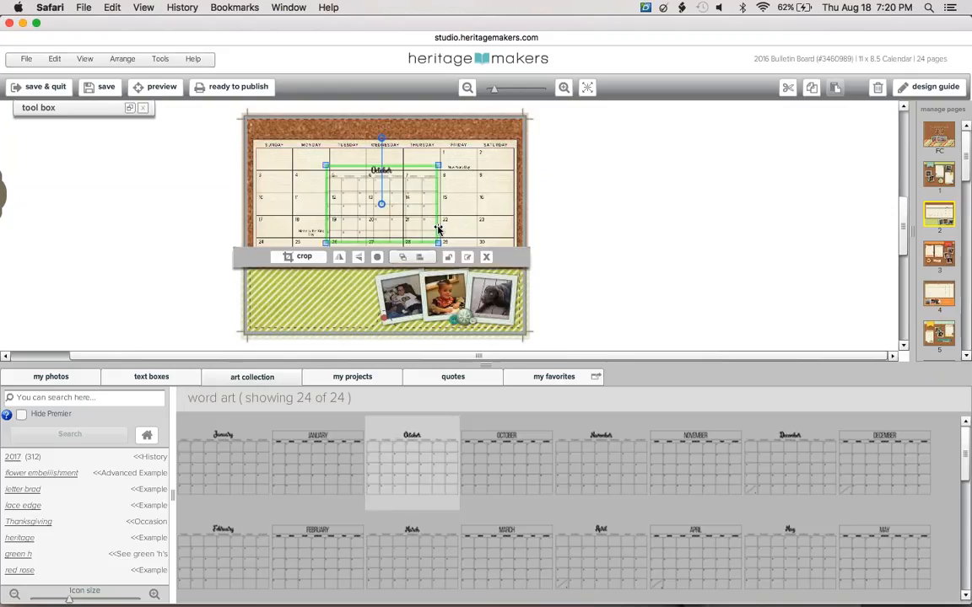
pyautogui.moveTo(438, 228); pyautogui.dragTo(545, 269)
pyautogui.moveTo(448, 140); pyautogui.dragTo(390, 169)
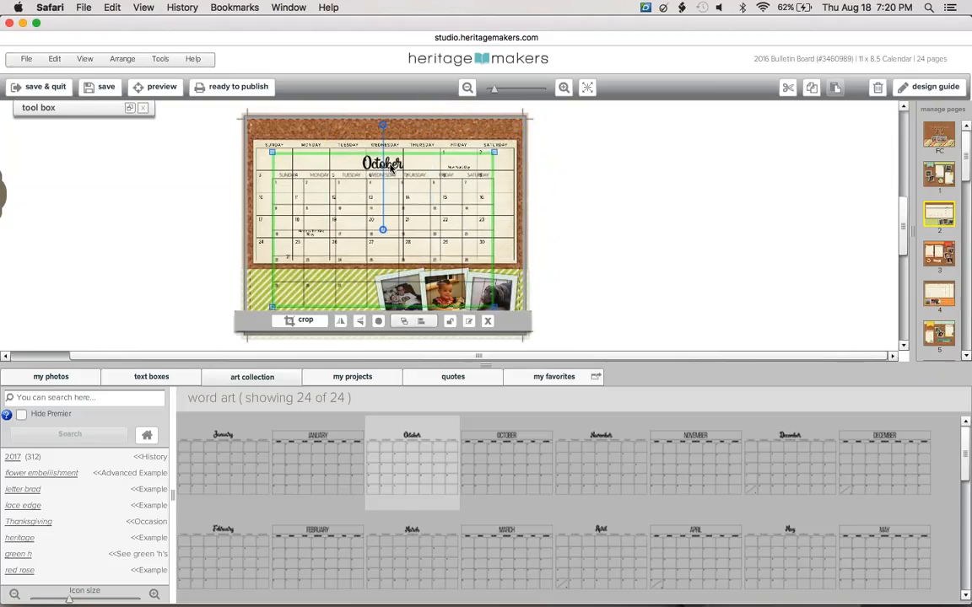
pyautogui.press('Delete')
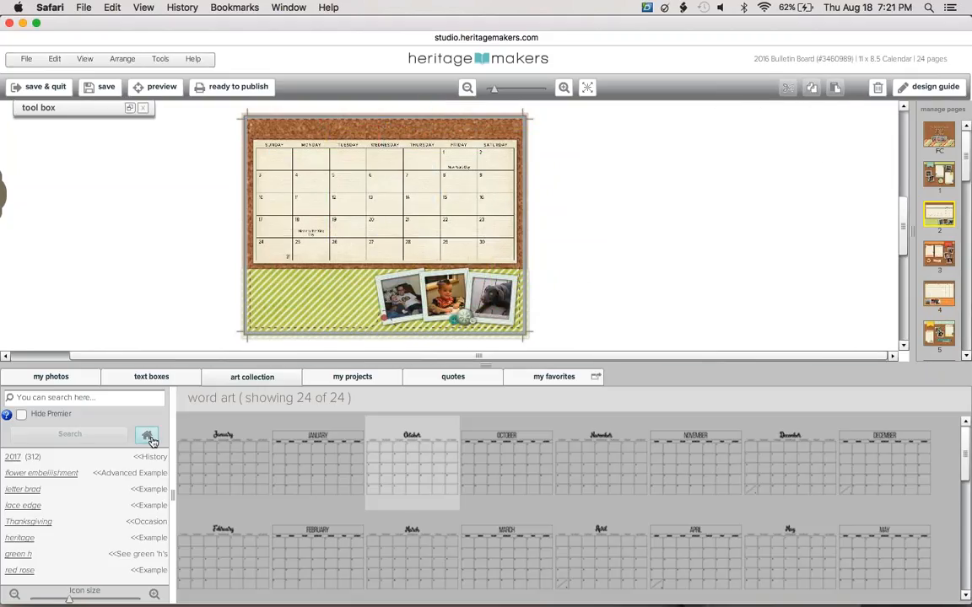
# Step: Open the first-listed 2017 Blank Calendar collection and replace the January page's date grid with its untitled January 2017 grid
pyautogui.click(146, 434)
pyautogui.click(427, 475)
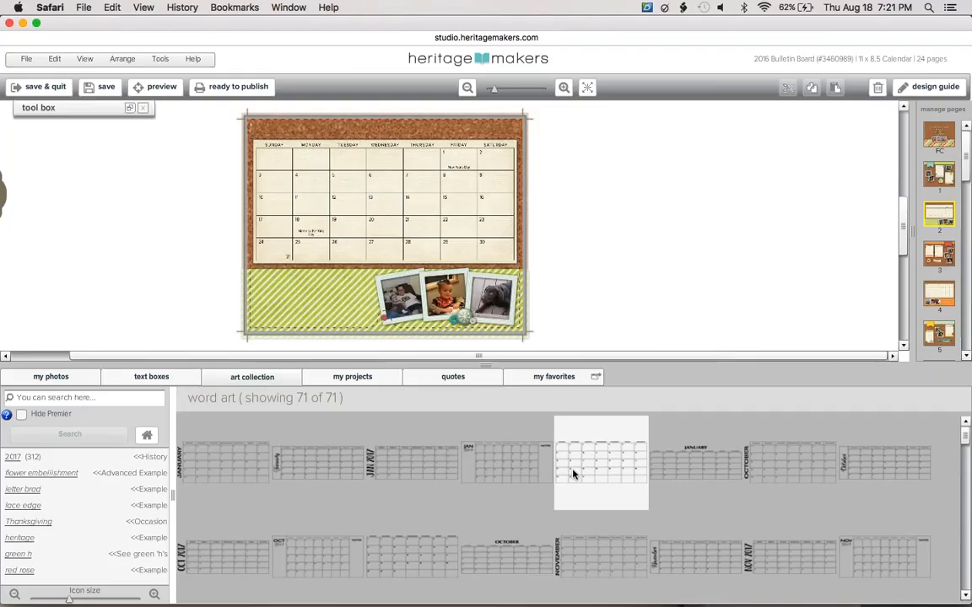
pyautogui.click(397, 150)
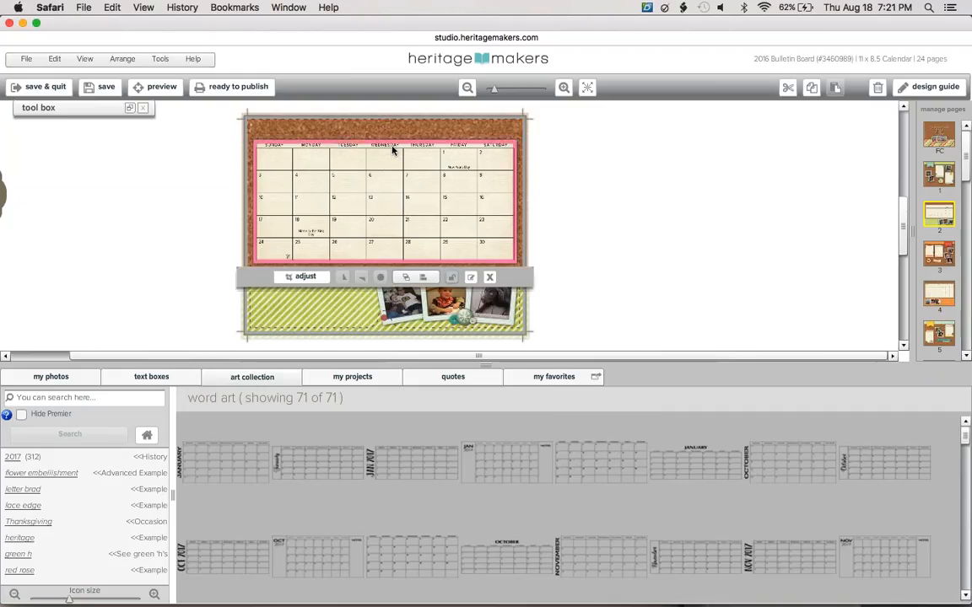
pyautogui.click(392, 149)
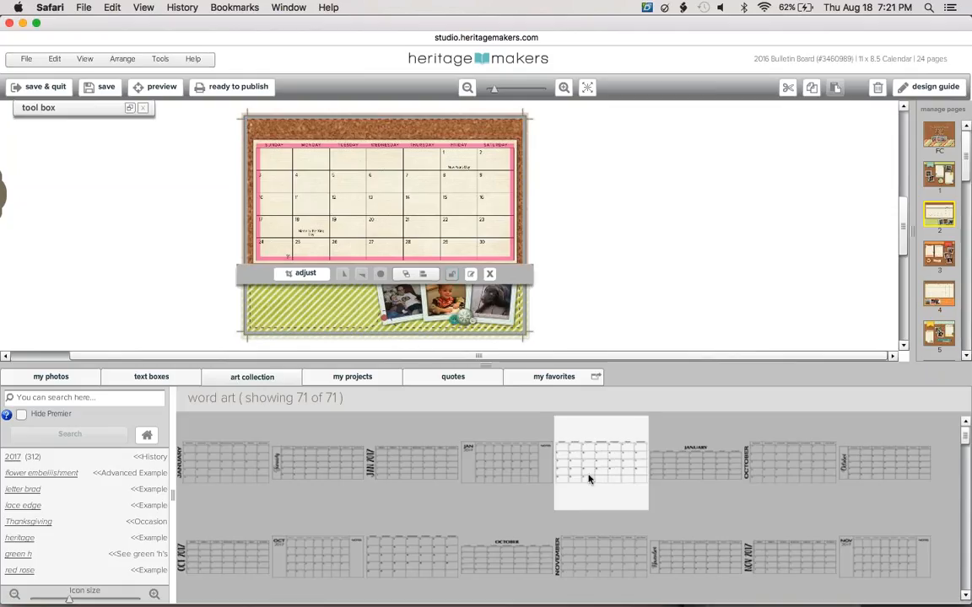
pyautogui.moveTo(589, 479); pyautogui.dragTo(390, 210)
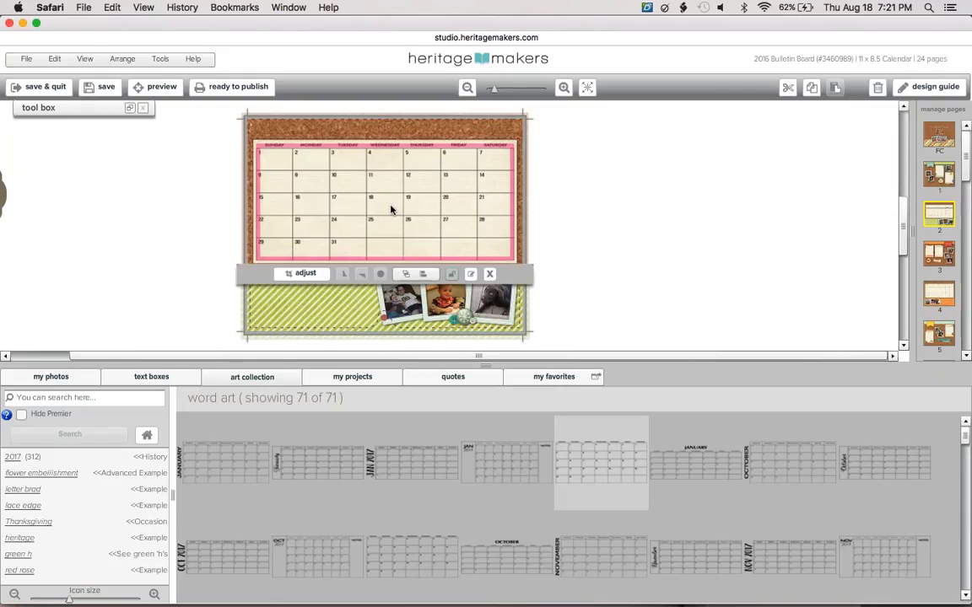
pyautogui.click(601, 241)
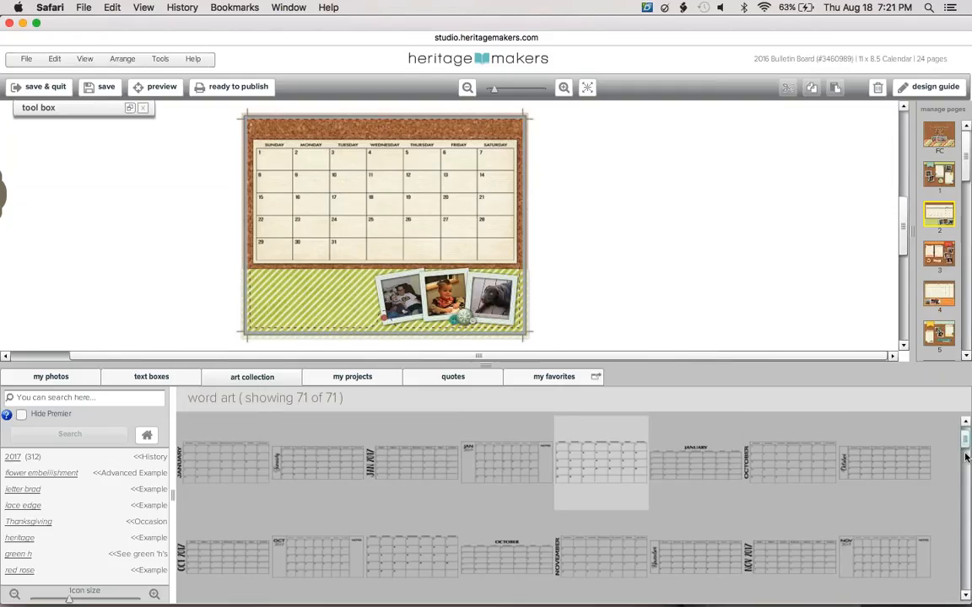
# Step: Replace the date grid on page 4 with the untitled February 2017 grid from the same blank calendar collection
pyautogui.moveTo(966, 440); pyautogui.dragTo(966, 516)
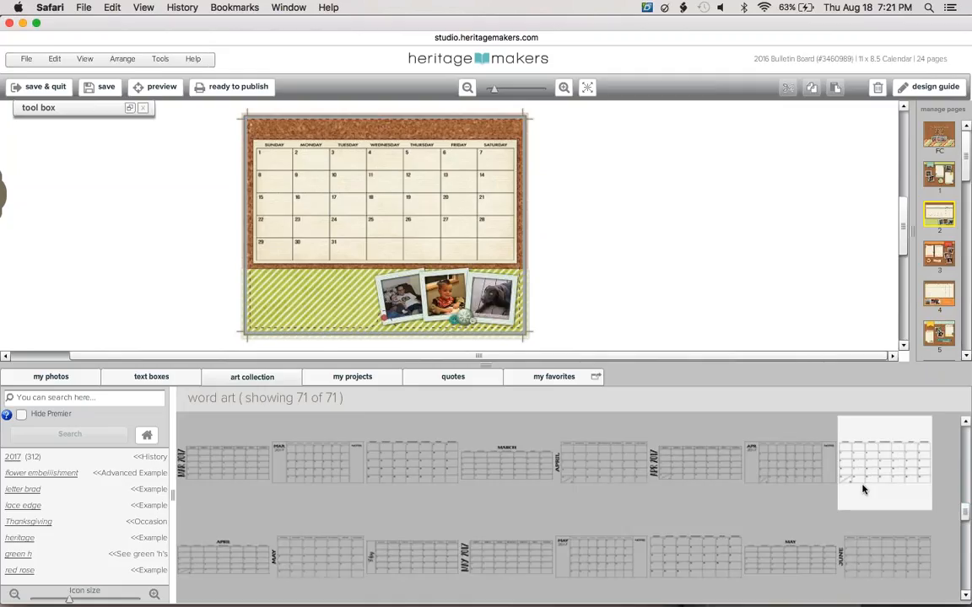
pyautogui.moveTo(966, 516); pyautogui.dragTo(965, 434)
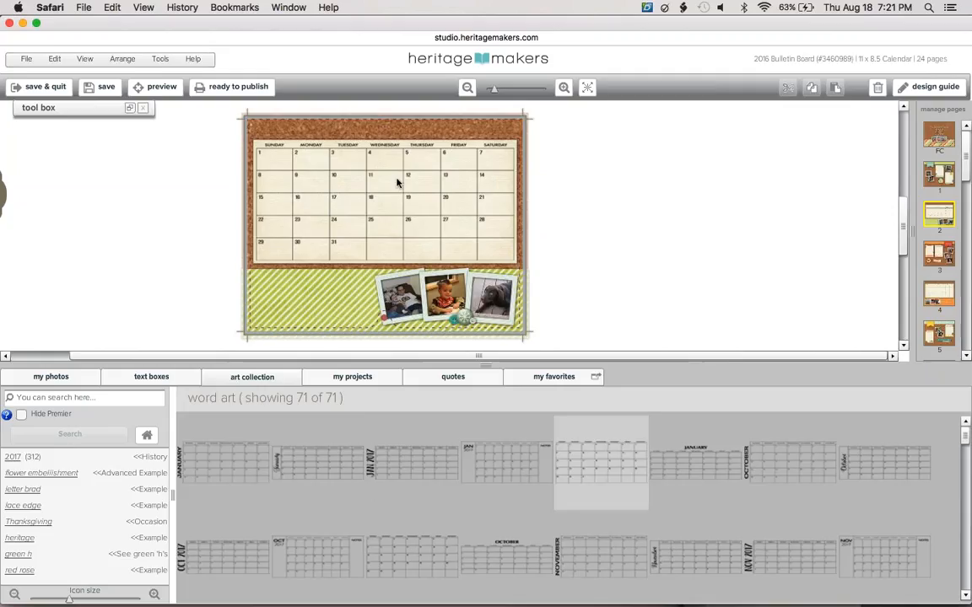
pyautogui.click(942, 299)
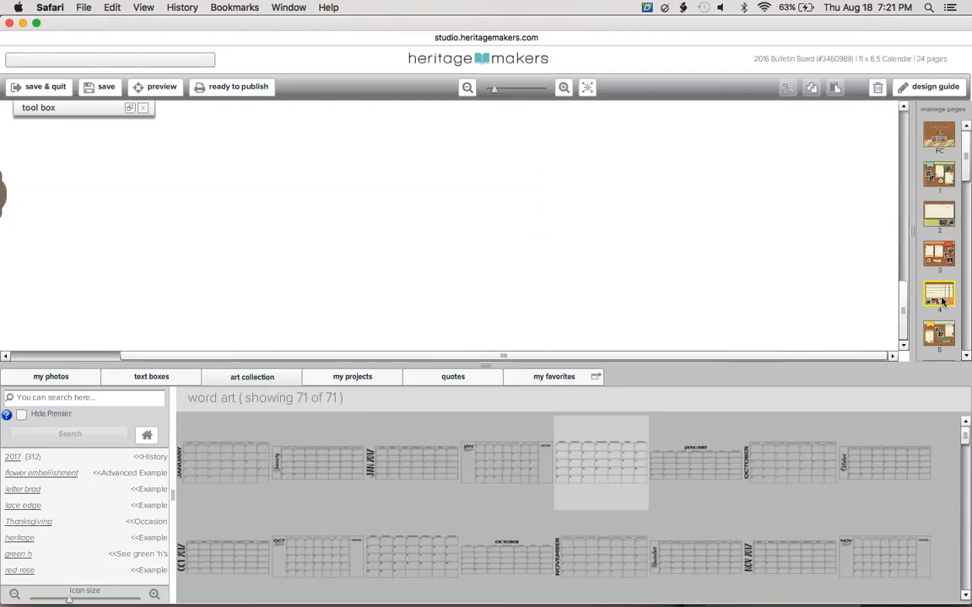
pyautogui.click(458, 150)
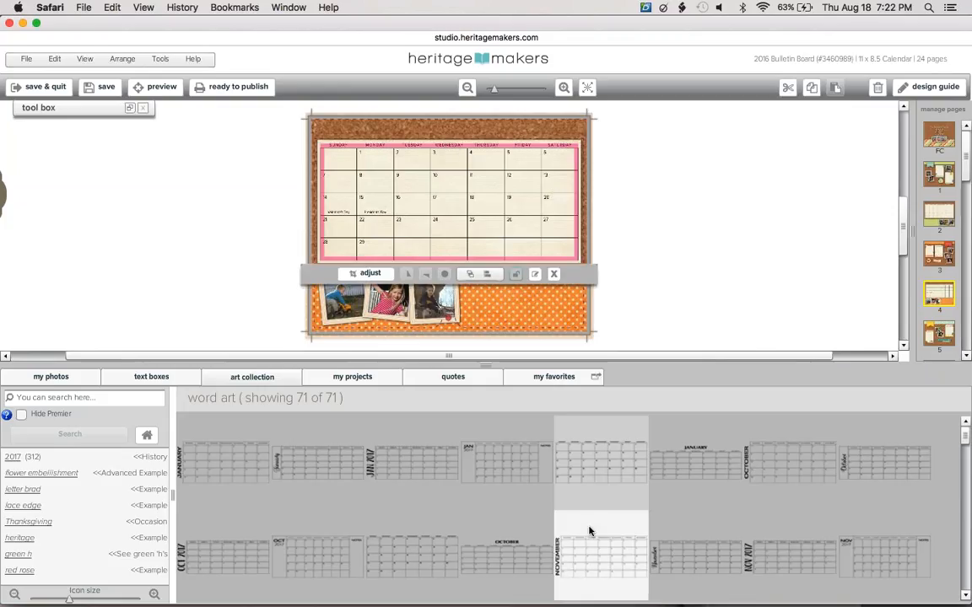
pyautogui.scroll(-3, 966, 533)
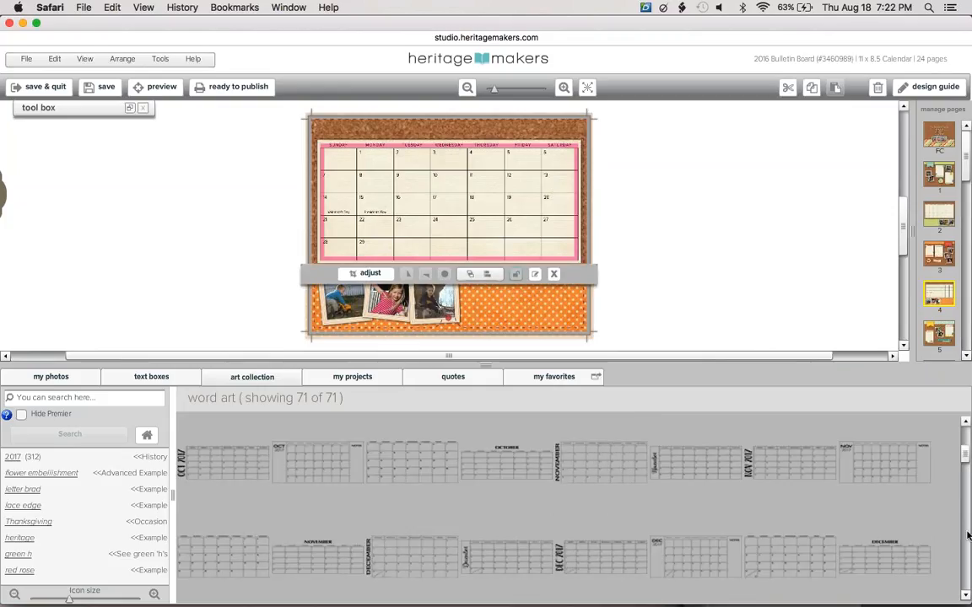
pyautogui.scroll(-3, 967, 533)
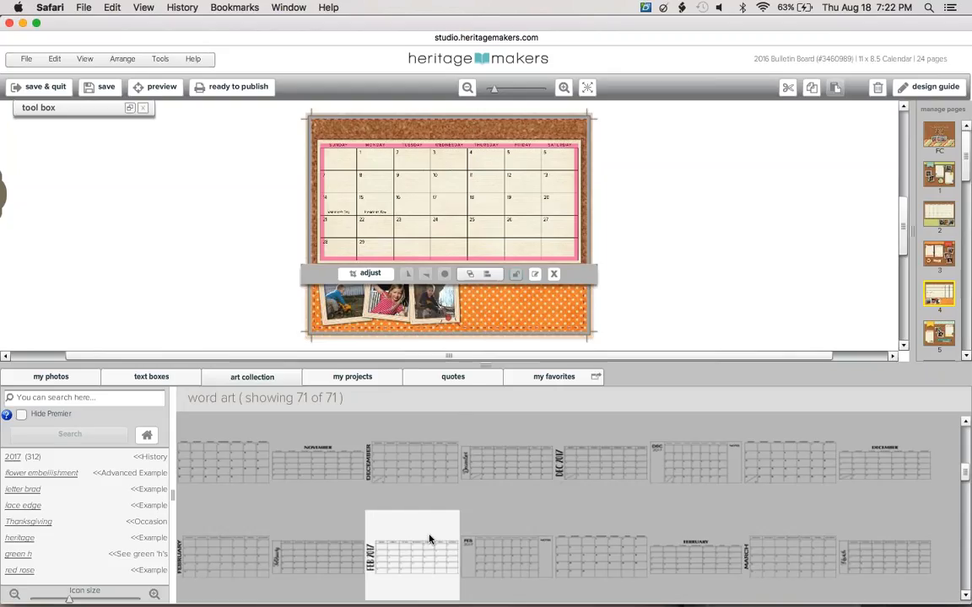
pyautogui.moveTo(611, 570); pyautogui.dragTo(455, 207)
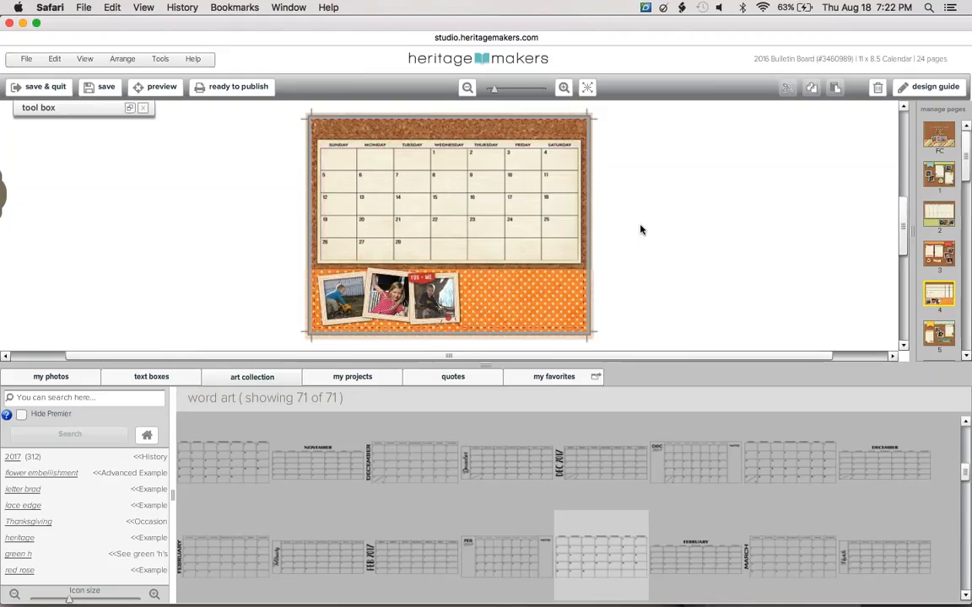
# Step: Replace the date grid on page 6 with the untitled March 2017 grid from the collection
pyautogui.click(968, 331)
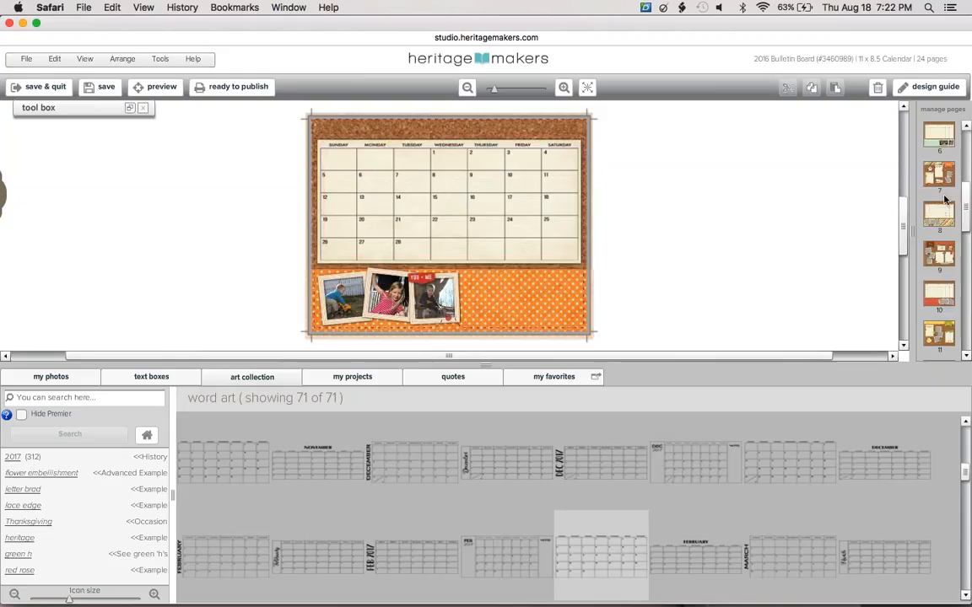
pyautogui.click(941, 146)
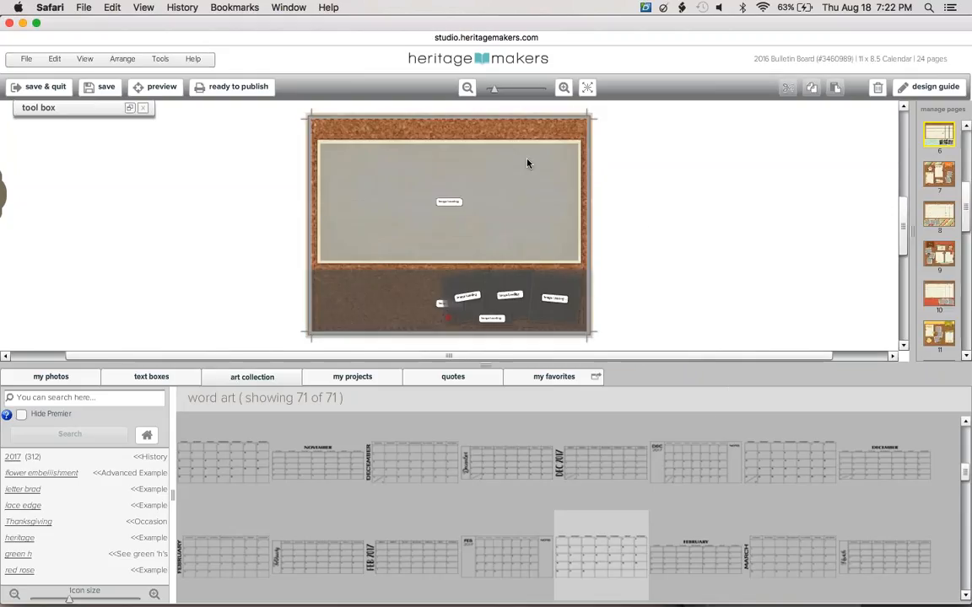
pyautogui.click(493, 146)
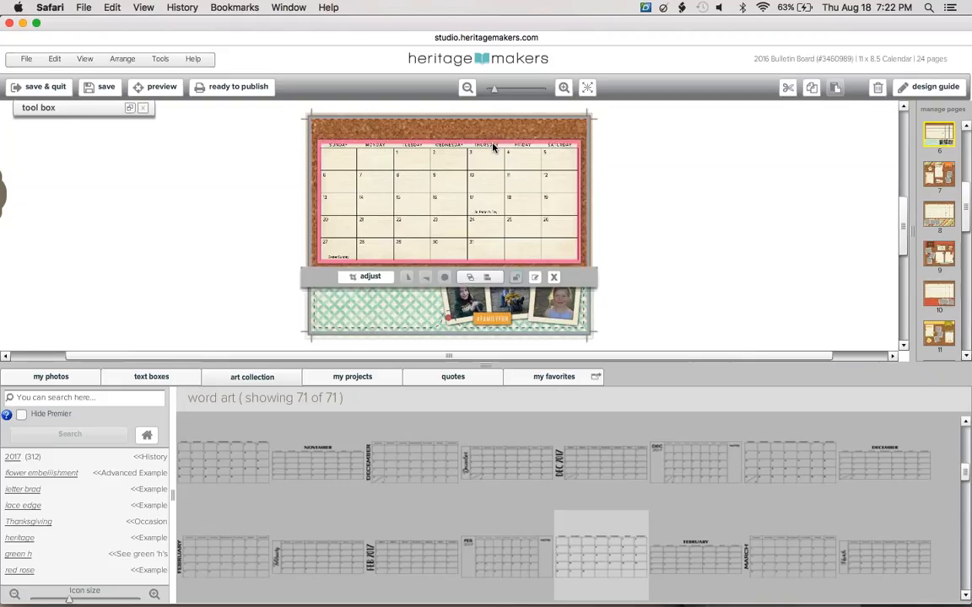
pyautogui.click(494, 146)
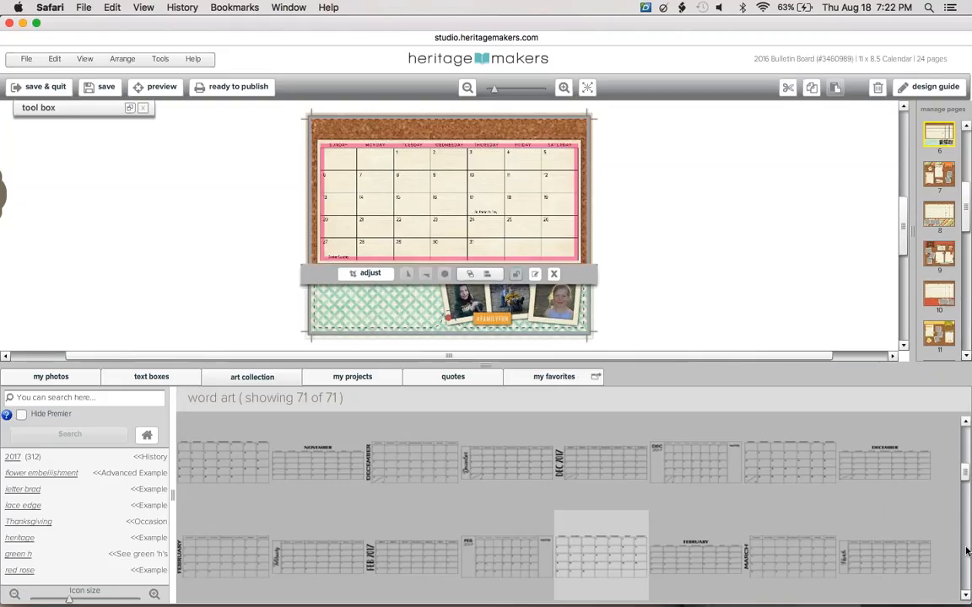
pyautogui.scroll(-1, 968, 551)
pyautogui.moveTo(447, 560); pyautogui.dragTo(520, 208)
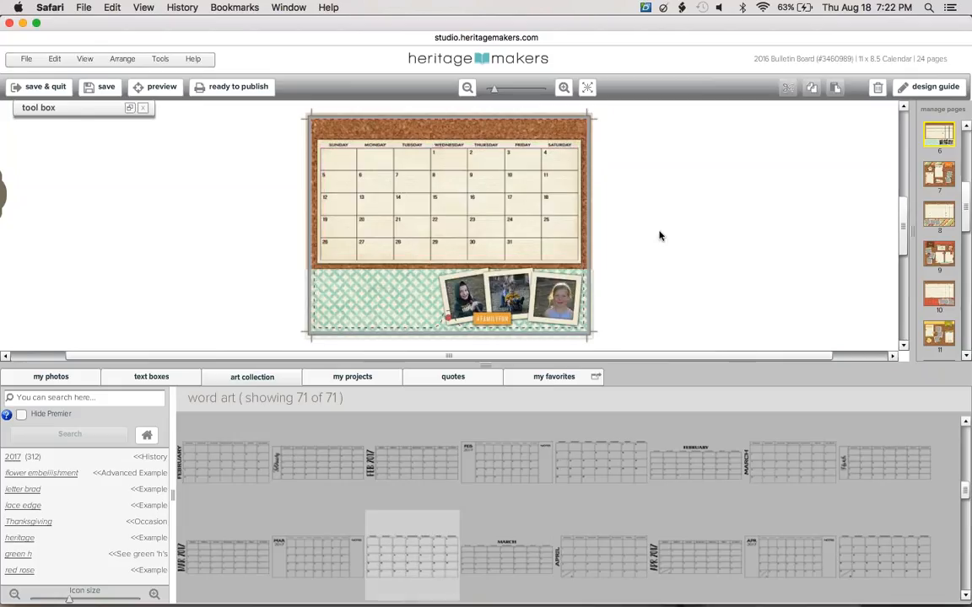
# Step: Replace the date grid on page 8 with the untitled April 2017 grid from the collection
pyautogui.click(935, 222)
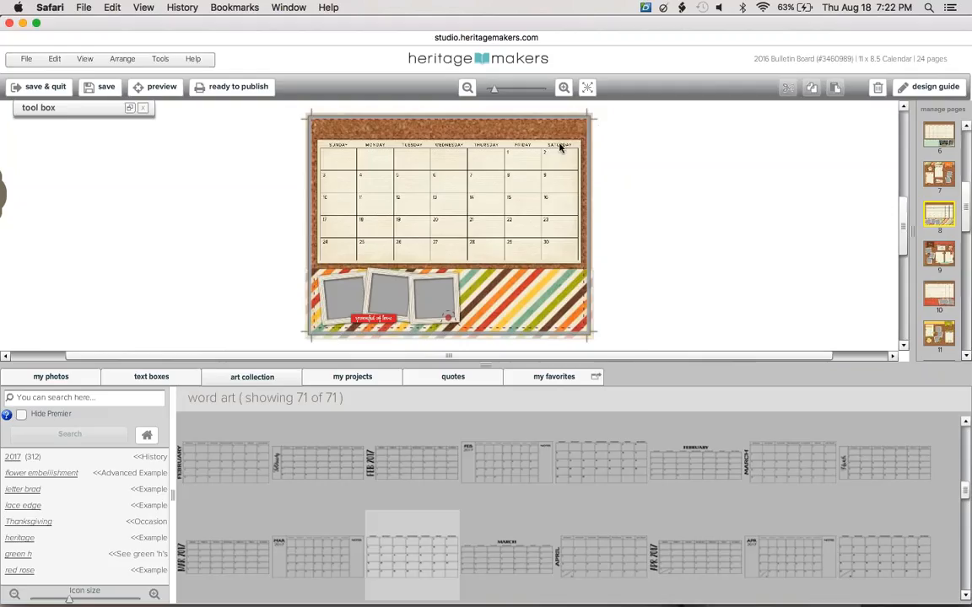
pyautogui.click(552, 149)
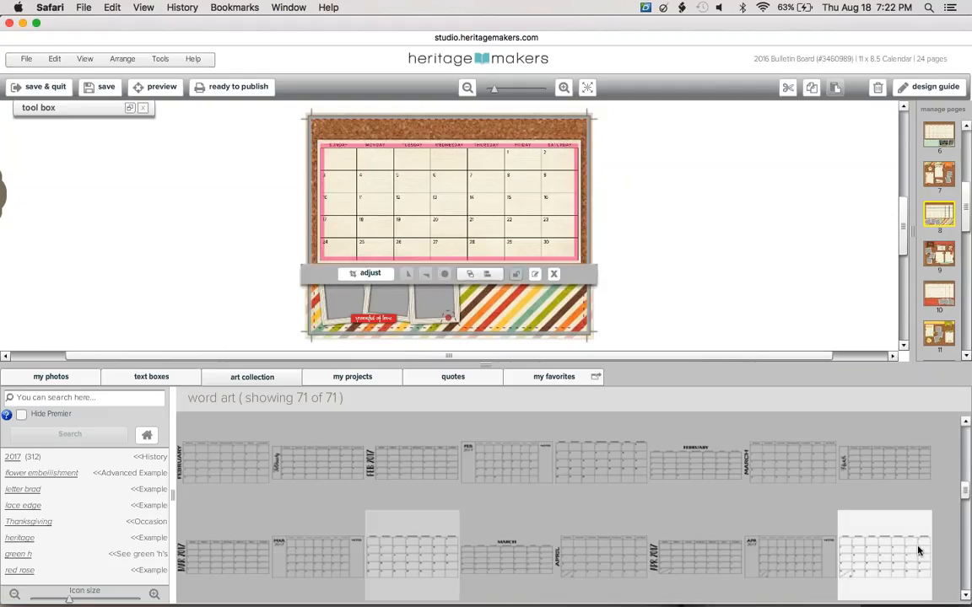
pyautogui.moveTo(851, 458); pyautogui.dragTo(422, 190)
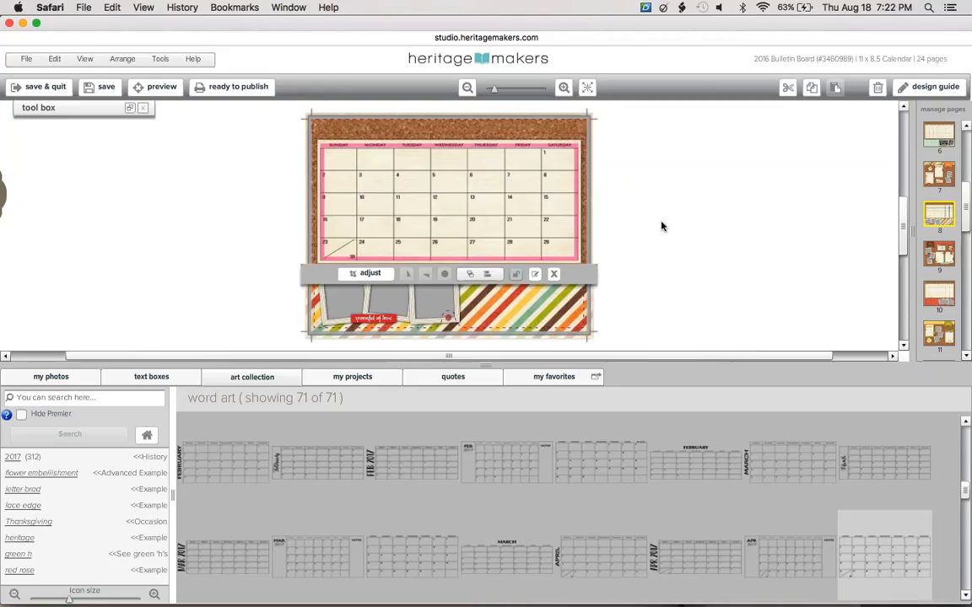
# Step: Replace the date grid on page 10 with the untitled May 2017 grid from the blank calendar collection
pyautogui.click(941, 311)
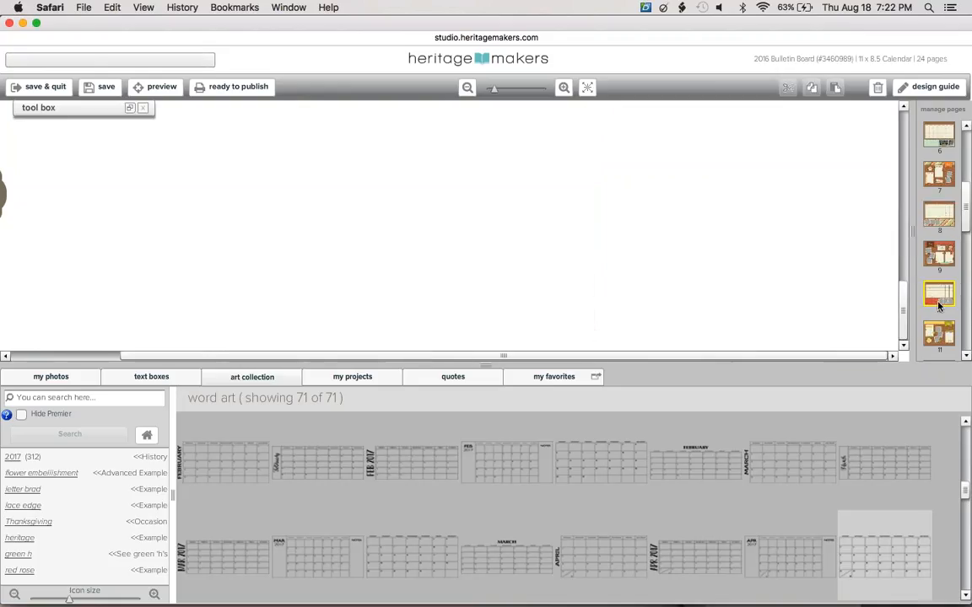
pyautogui.scroll(-2, 967, 567)
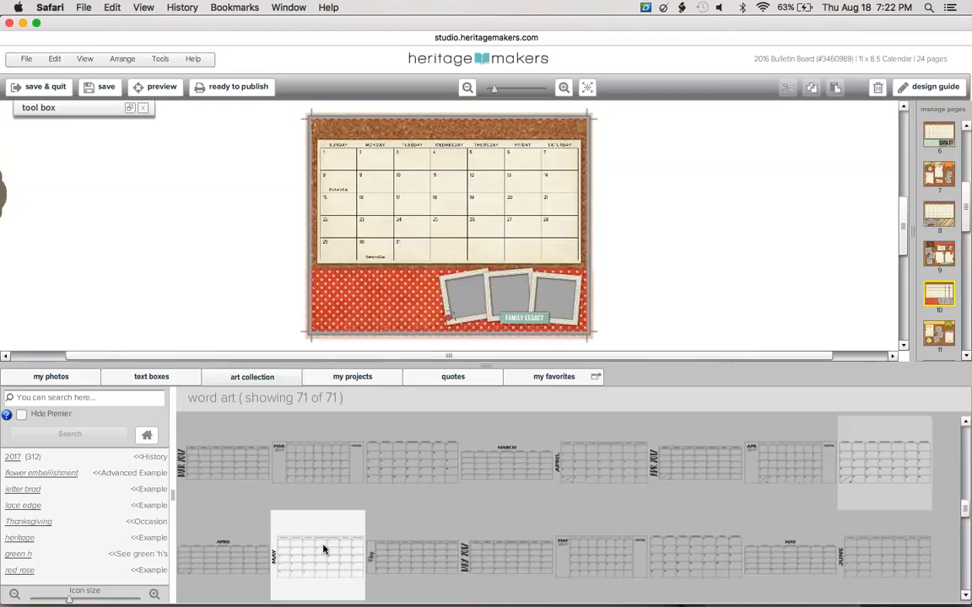
pyautogui.click(449, 147)
pyautogui.moveTo(770, 554); pyautogui.dragTo(401, 184)
# Step: Replace the date grid on page 12 with the untitled June 2017 grid from the same collection
pyautogui.scroll(-5, 945, 253)
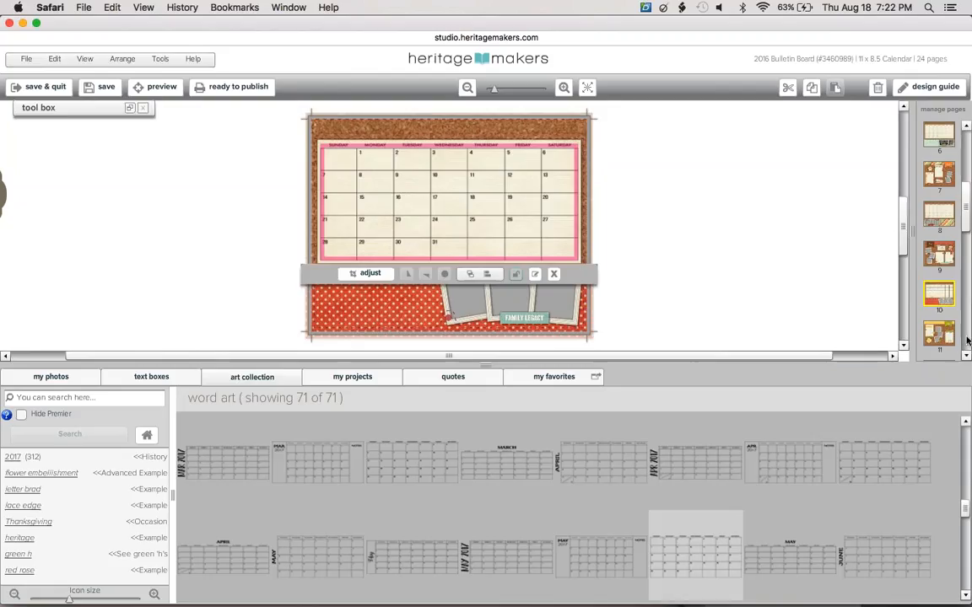
pyautogui.click(942, 146)
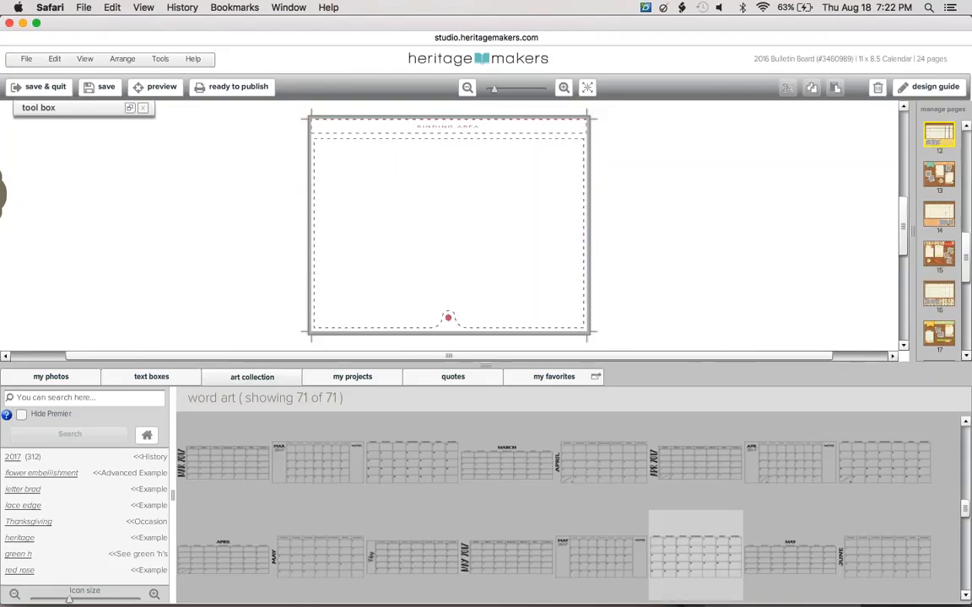
pyautogui.scroll(-2, 967, 573)
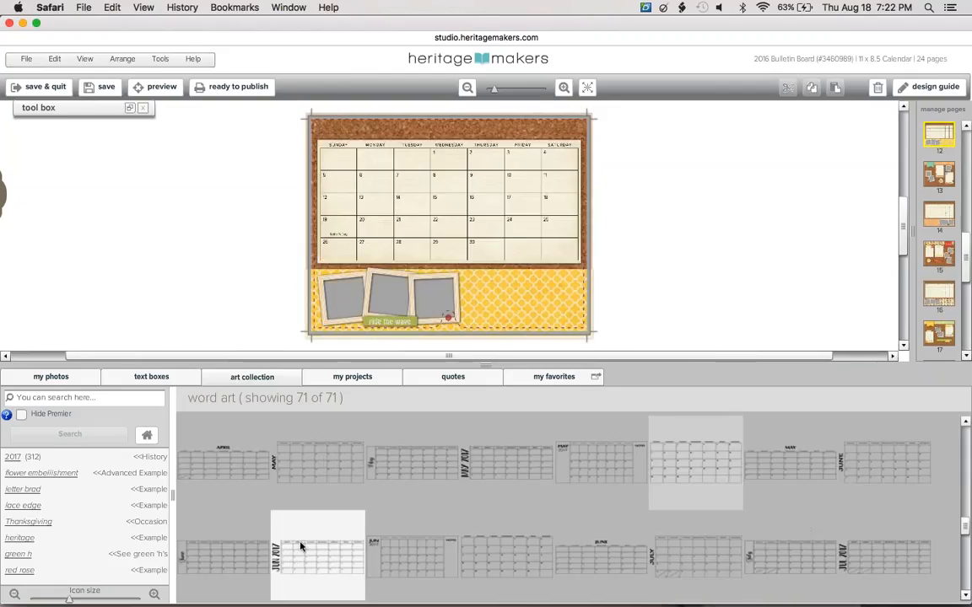
pyautogui.click(415, 149)
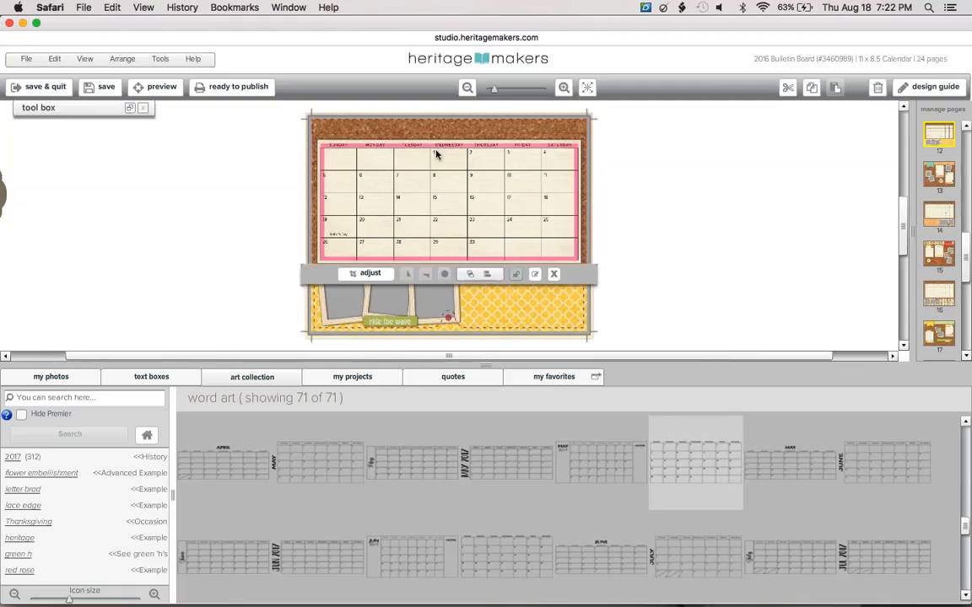
pyautogui.moveTo(497, 551); pyautogui.dragTo(477, 215)
pyautogui.click(652, 227)
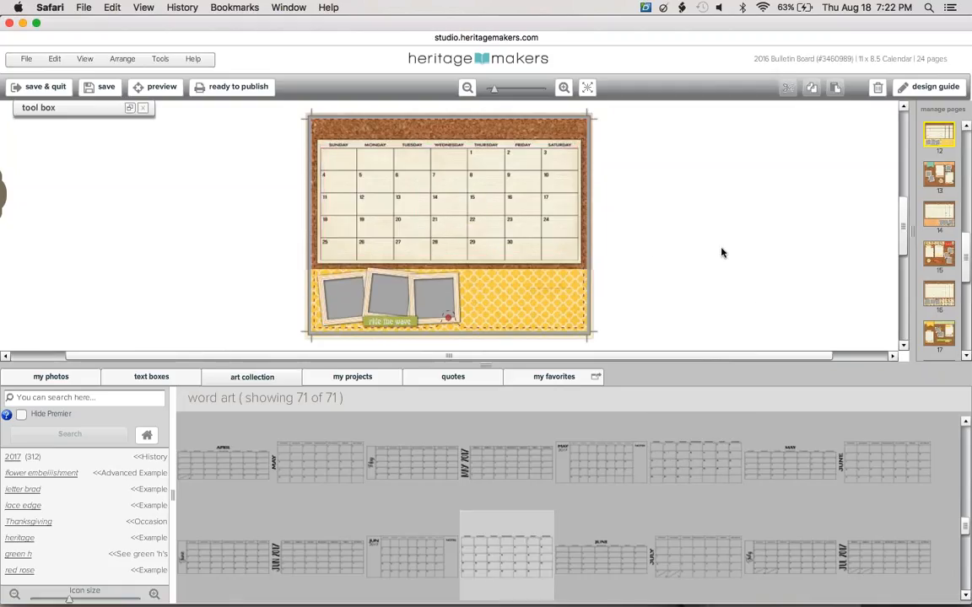
# Step: On page 1, the January photo page, swap the upper-right photo for the first picture in the My Photos album
pyautogui.moveTo(967, 253); pyautogui.dragTo(968, 155)
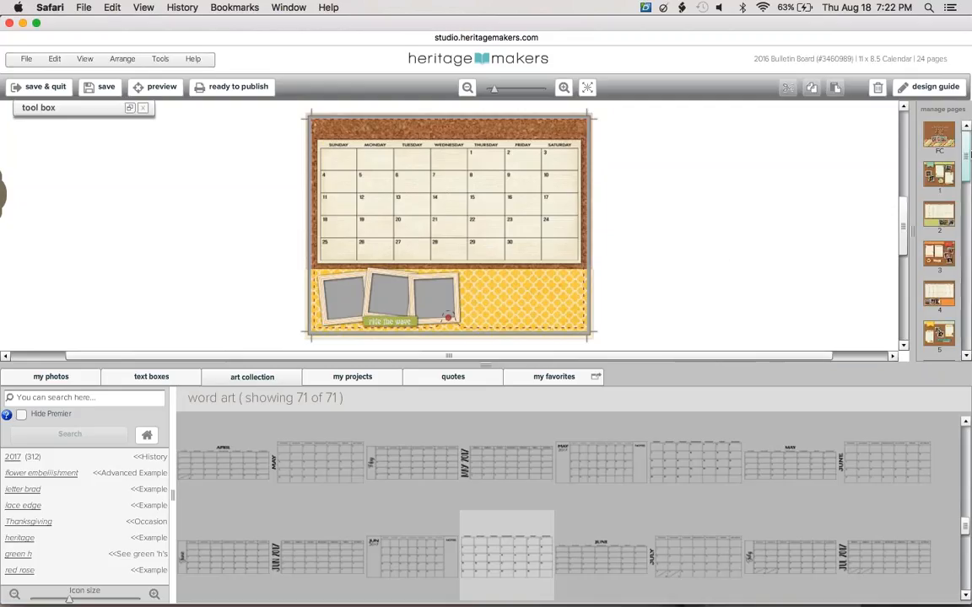
pyautogui.click(939, 215)
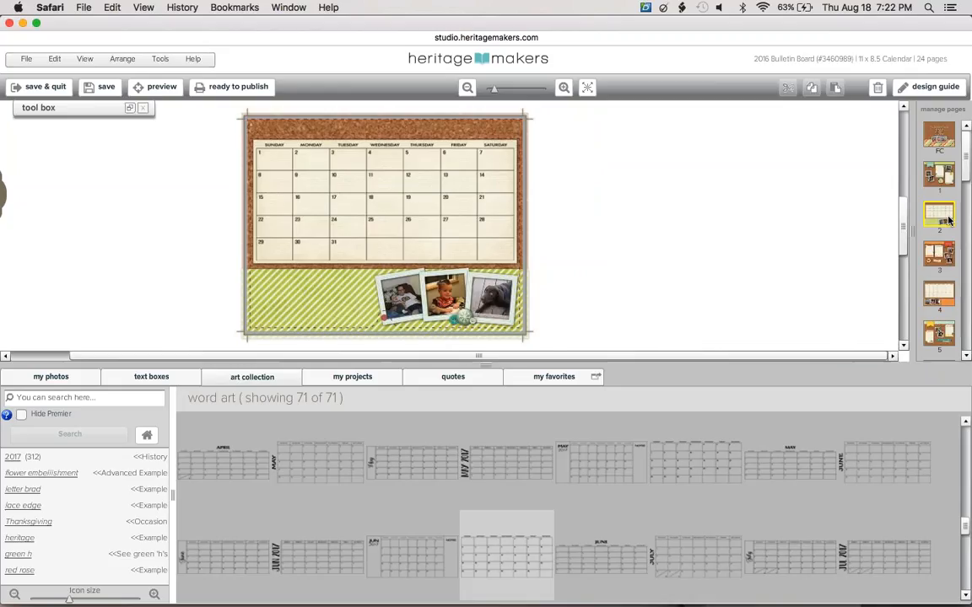
pyautogui.click(938, 179)
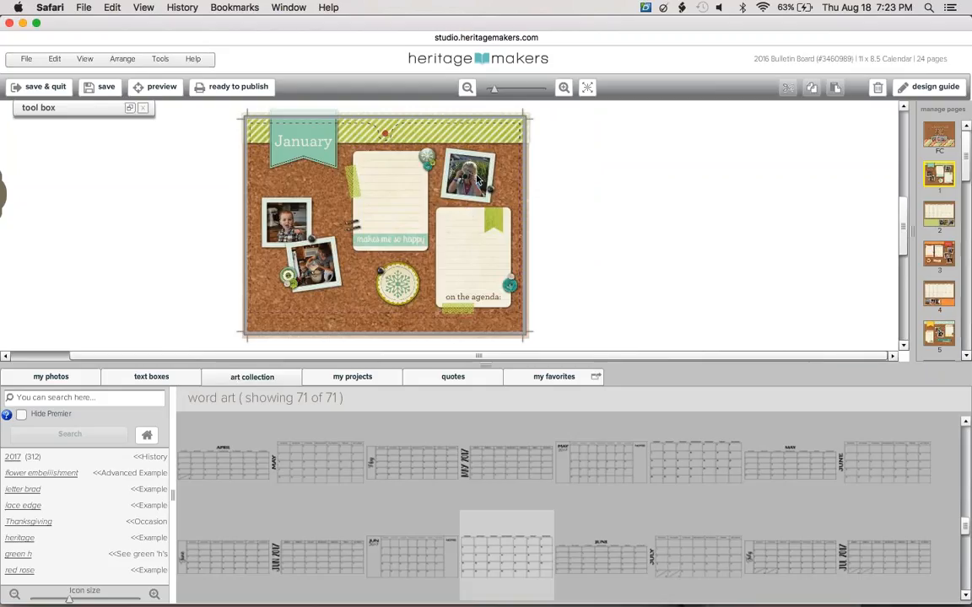
pyautogui.click(76, 380)
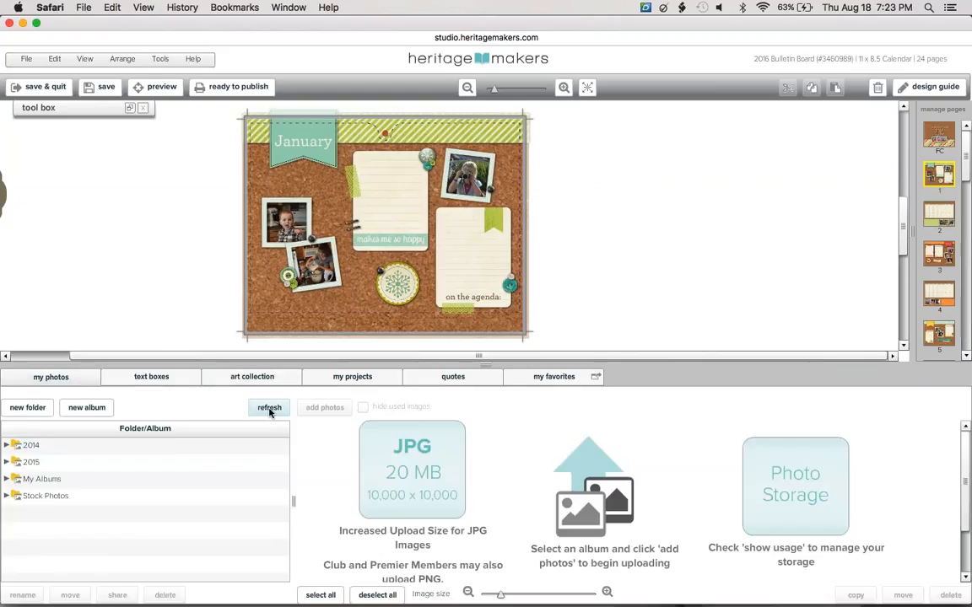
pyautogui.click(464, 173)
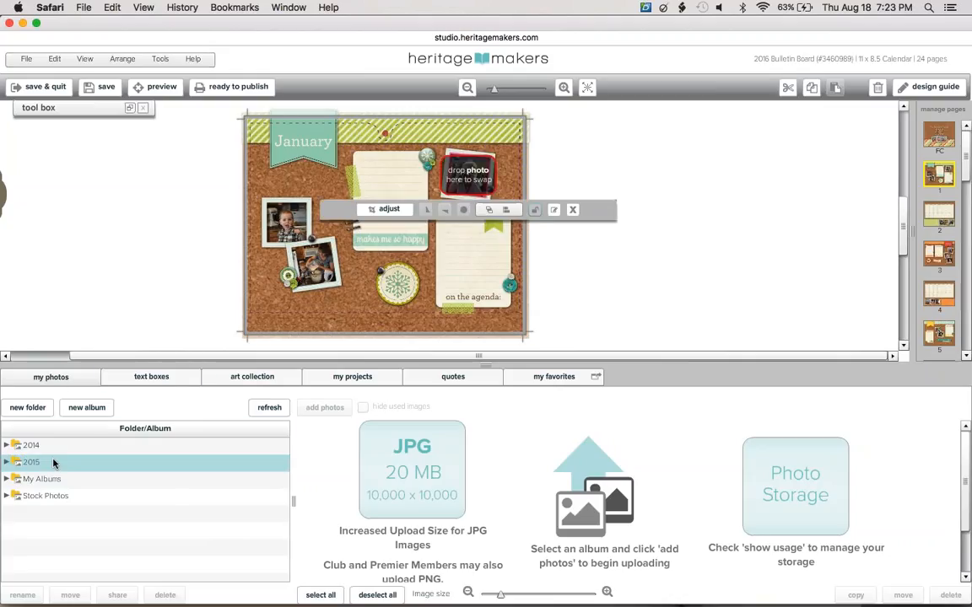
pyautogui.click(72, 479)
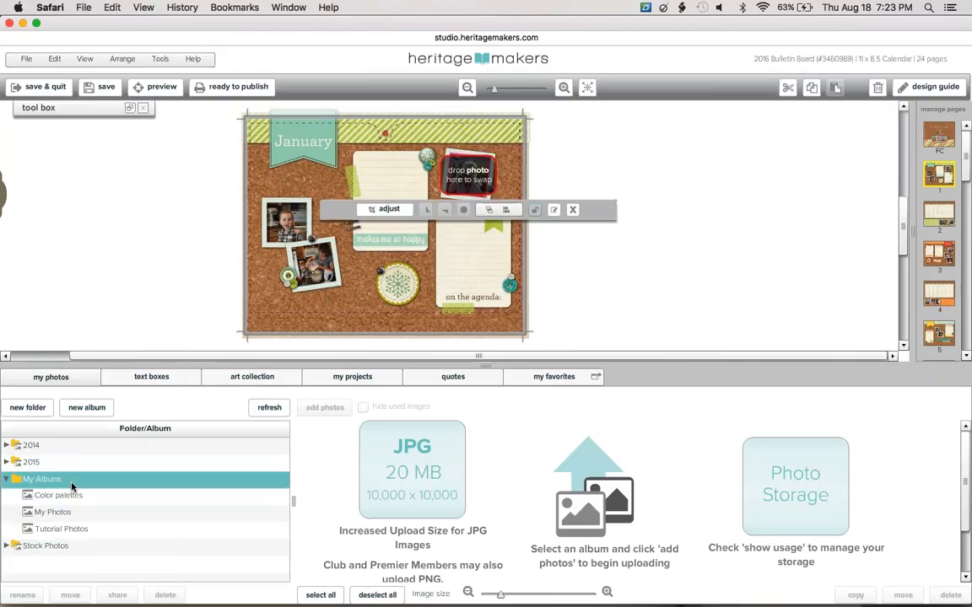
pyautogui.click(84, 513)
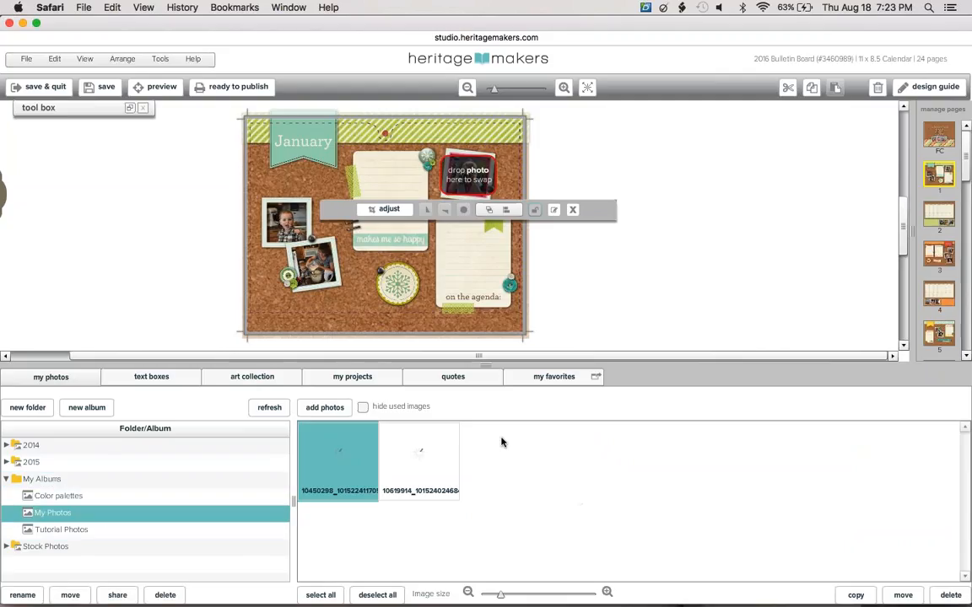
pyautogui.moveTo(337, 455); pyautogui.dragTo(496, 153)
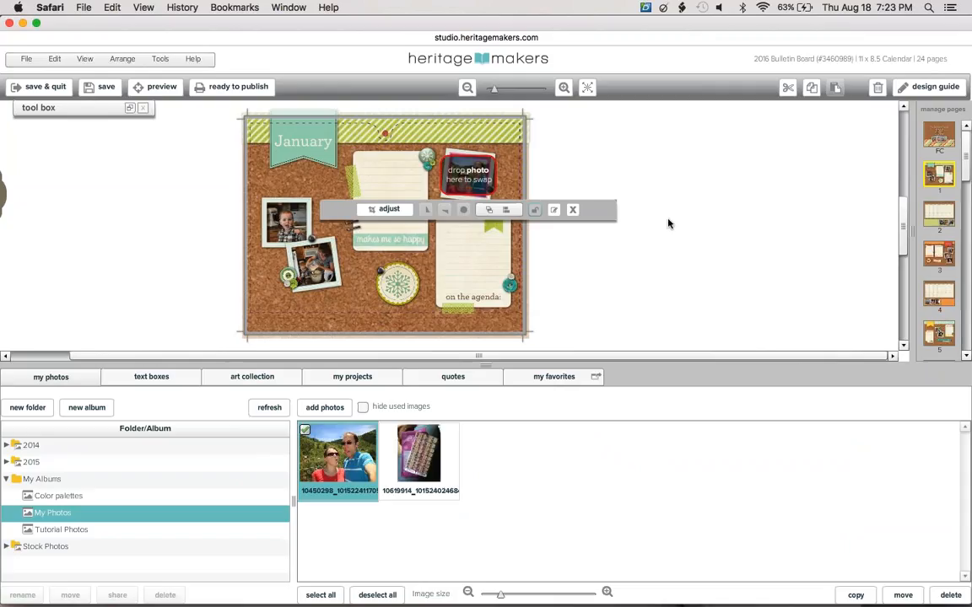
pyautogui.click(601, 195)
# Step: Swap the January page's two remaining photos for Baseball stock photos: IMG_1280.JPG in the upper frame and IMG_1469.JPG in the lower
pyautogui.click(49, 547)
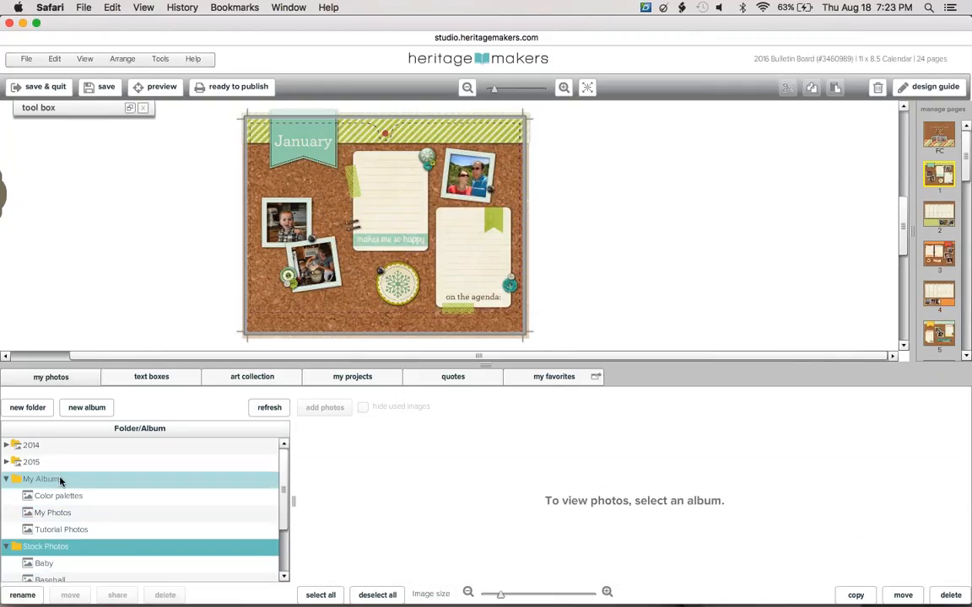
pyautogui.click(50, 580)
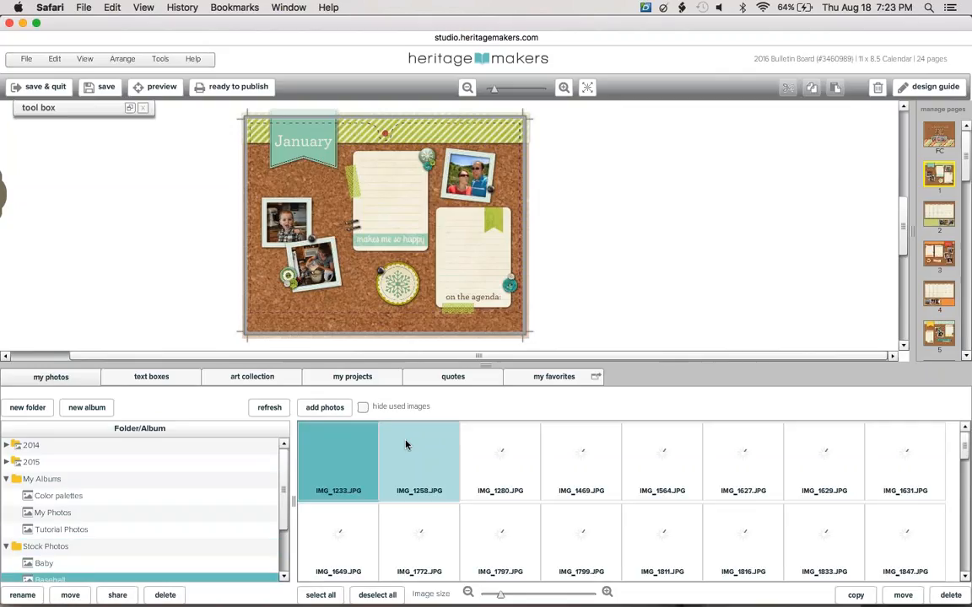
pyautogui.moveTo(508, 446); pyautogui.dragTo(301, 241)
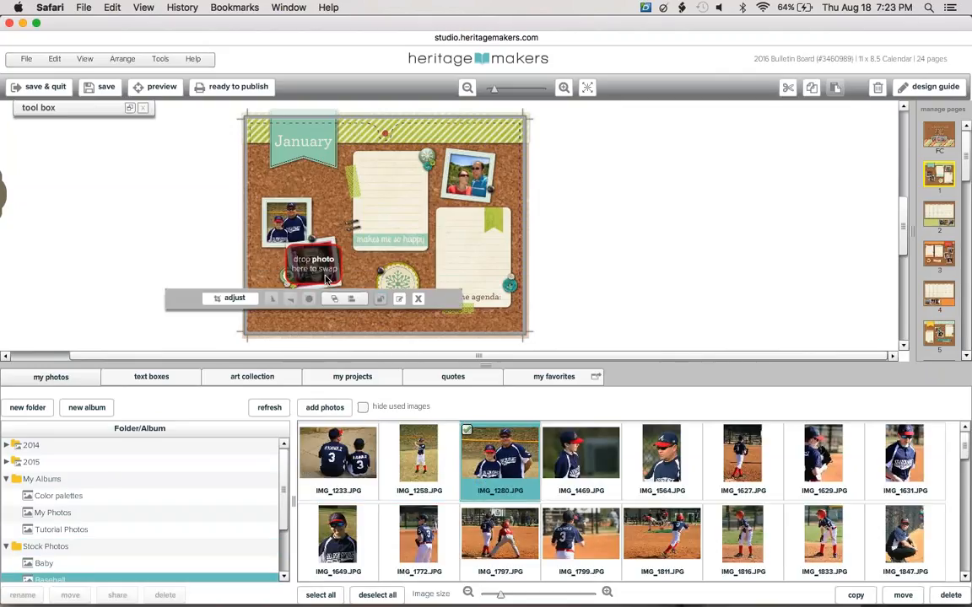
pyautogui.moveTo(563, 442); pyautogui.dragTo(297, 255)
pyautogui.click(667, 225)
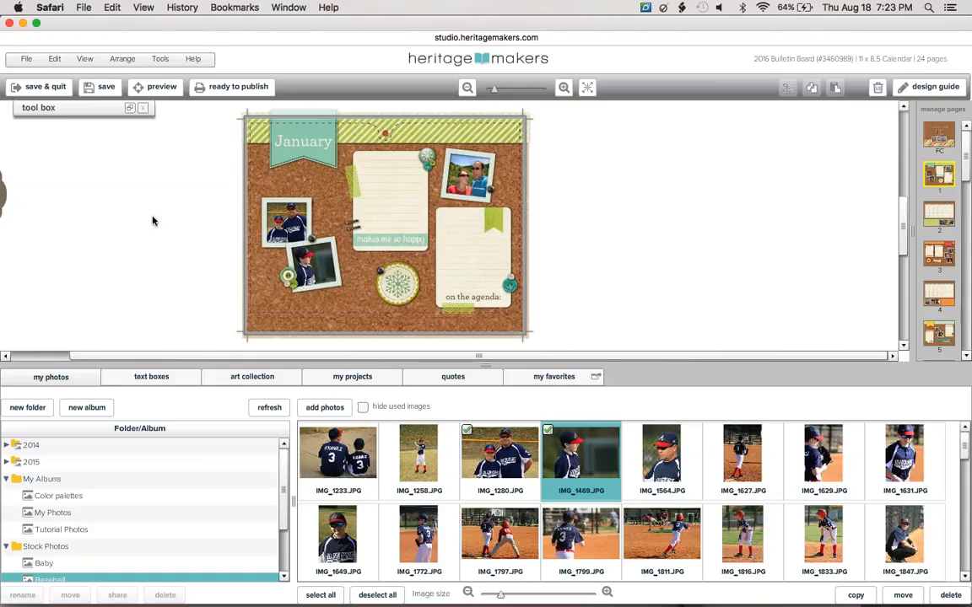
# Step: Swap page 2's three photos for Baseball stock photos: IMG_1564.JPG on the left, IMG_1258.JPG in the middle and IMG_1233.JPG on the right
pyautogui.click(951, 221)
pyautogui.click(487, 291)
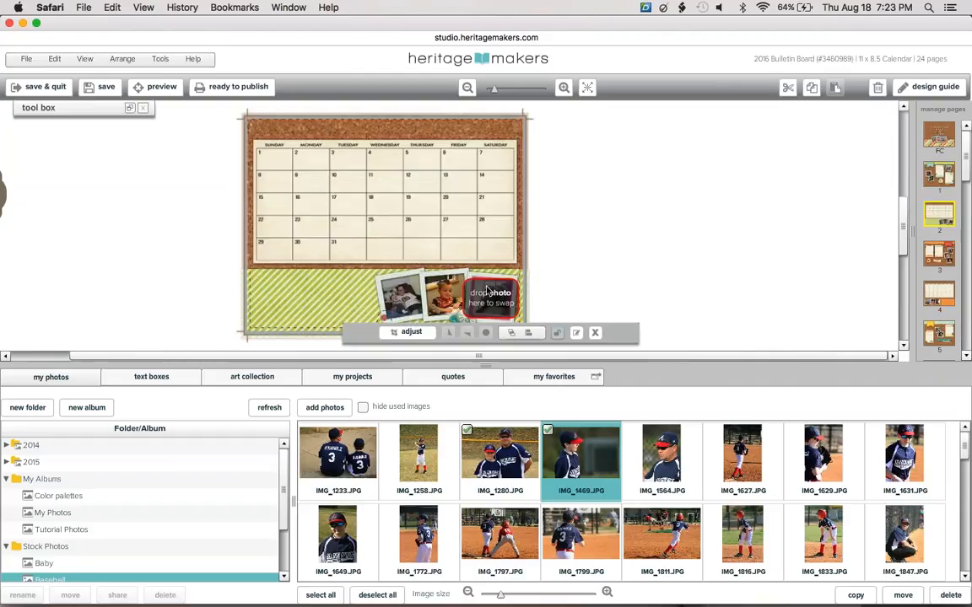
pyautogui.moveTo(337, 455); pyautogui.dragTo(486, 302)
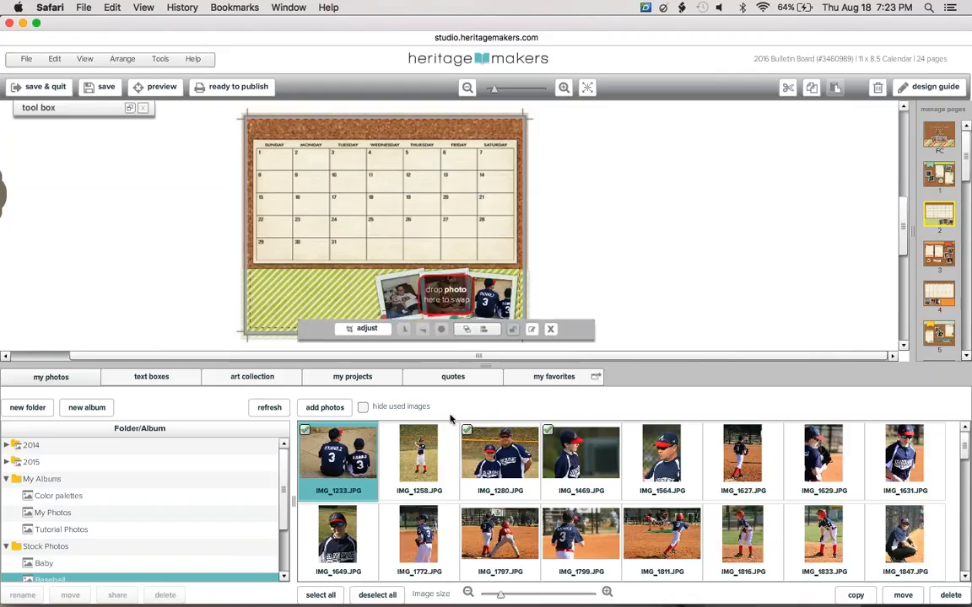
pyautogui.moveTo(422, 472); pyautogui.dragTo(445, 296)
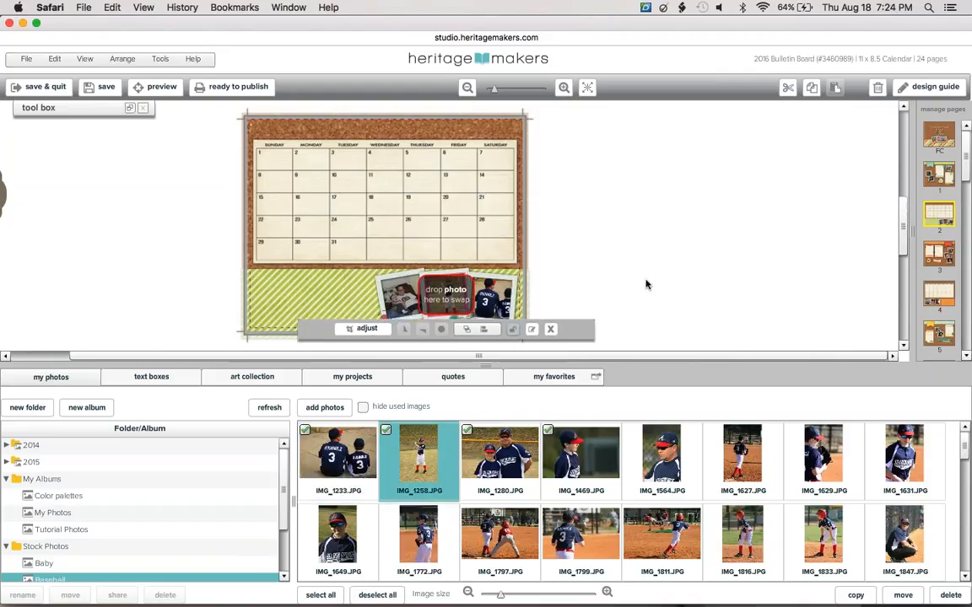
pyautogui.click(413, 301)
pyautogui.moveTo(662, 455); pyautogui.dragTo(388, 302)
pyautogui.click(552, 239)
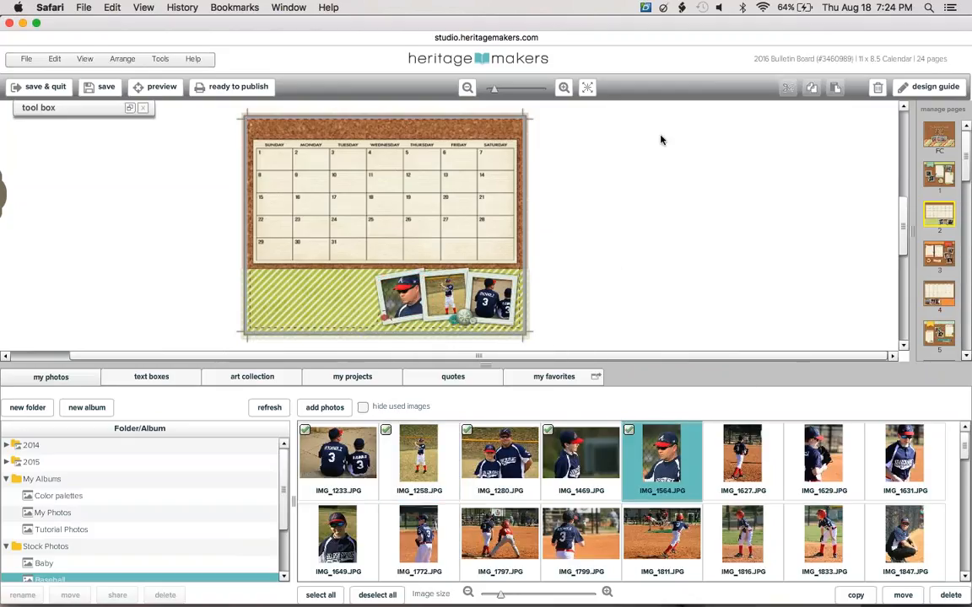
# Step: Replace the surname in the front cover's family title with the new family's surname
pyautogui.click(938, 174)
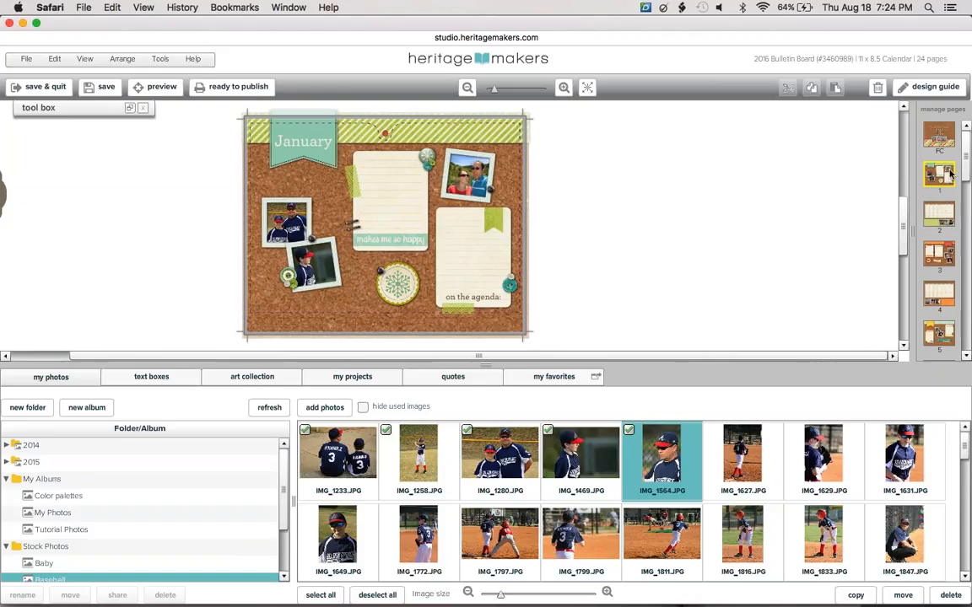
pyautogui.click(938, 137)
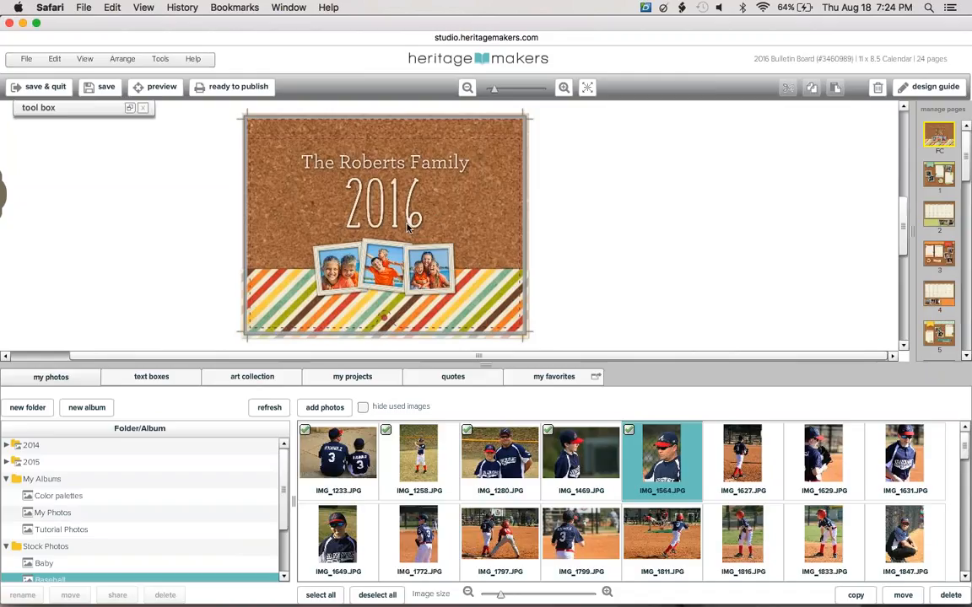
pyautogui.click(380, 164)
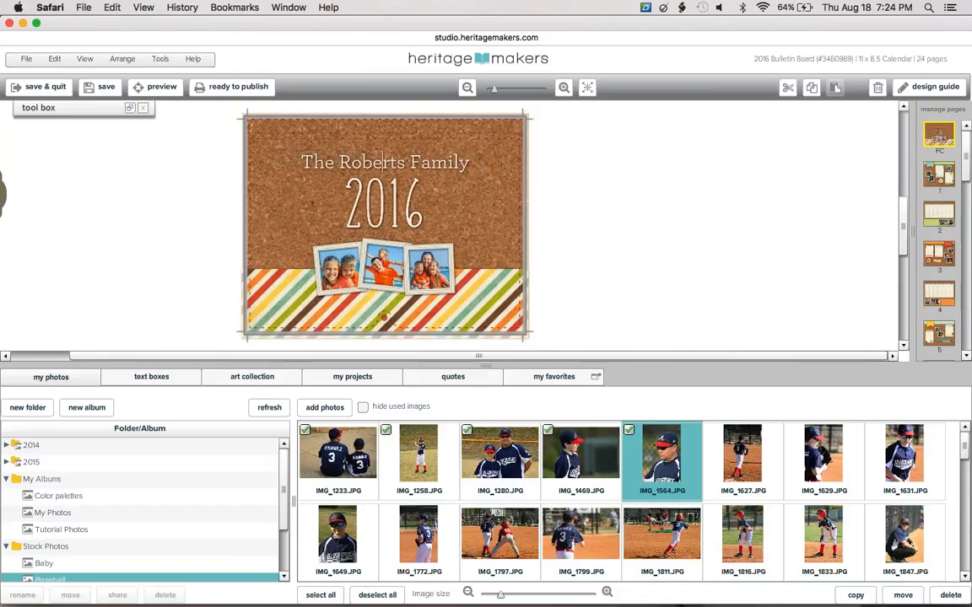
pyautogui.moveTo(346, 161); pyautogui.dragTo(398, 161)
pyautogui.click(406, 161)
pyautogui.doubleClick(405, 162)
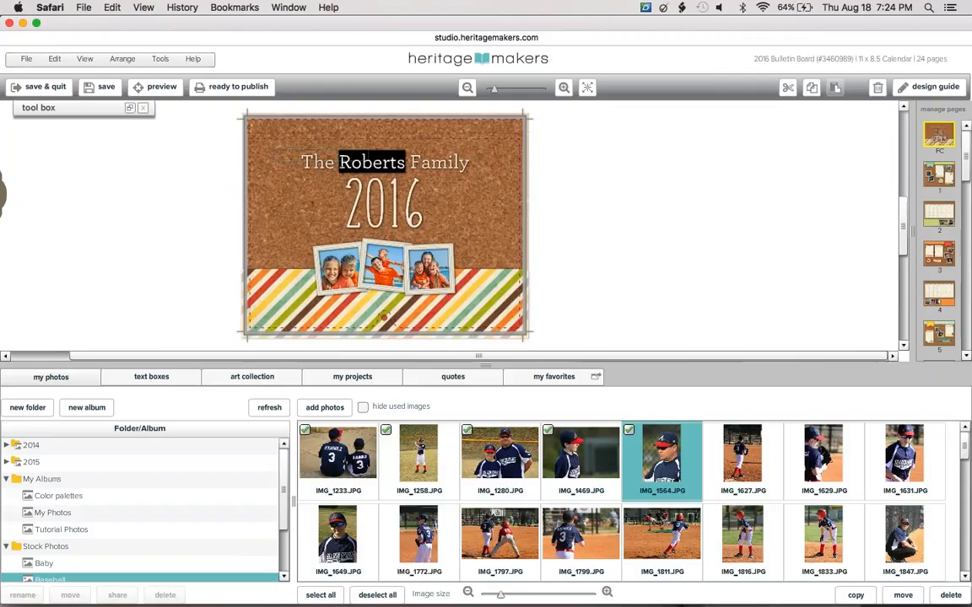
pyautogui.write('Stinson')
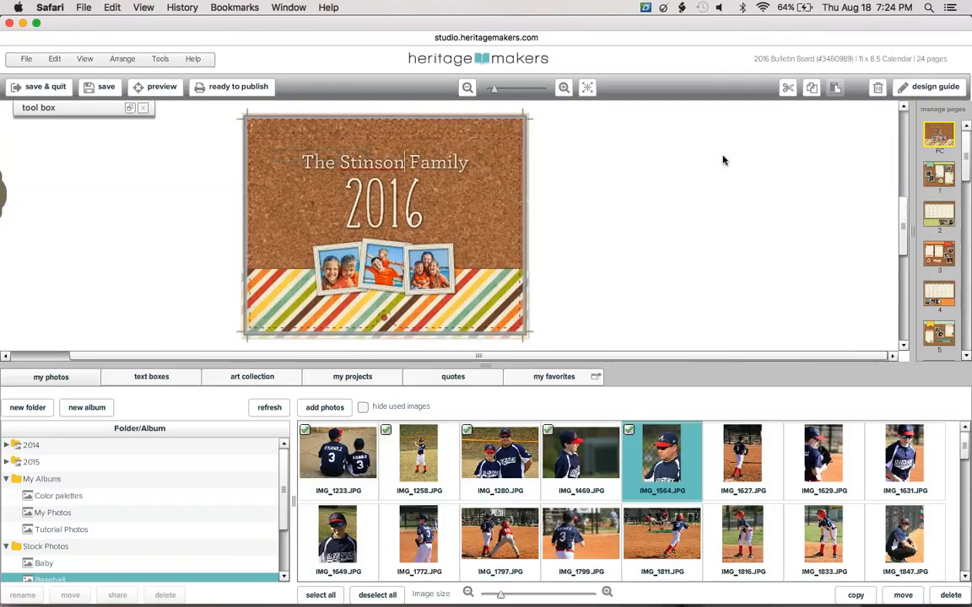
# Step: Open the art collection that the digit 6 in the front cover's 2016 comes from
pyautogui.click(397, 215)
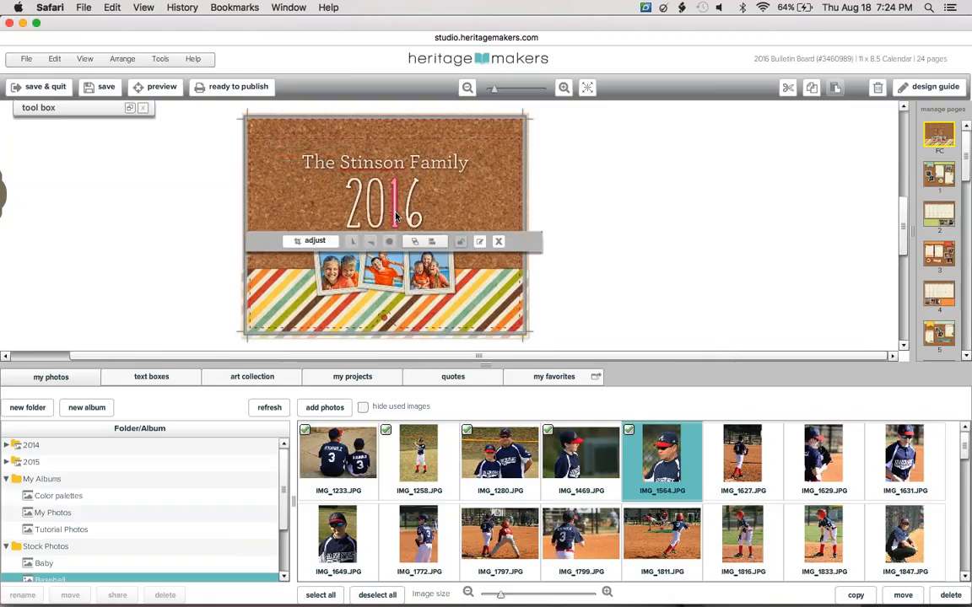
pyautogui.click(412, 223)
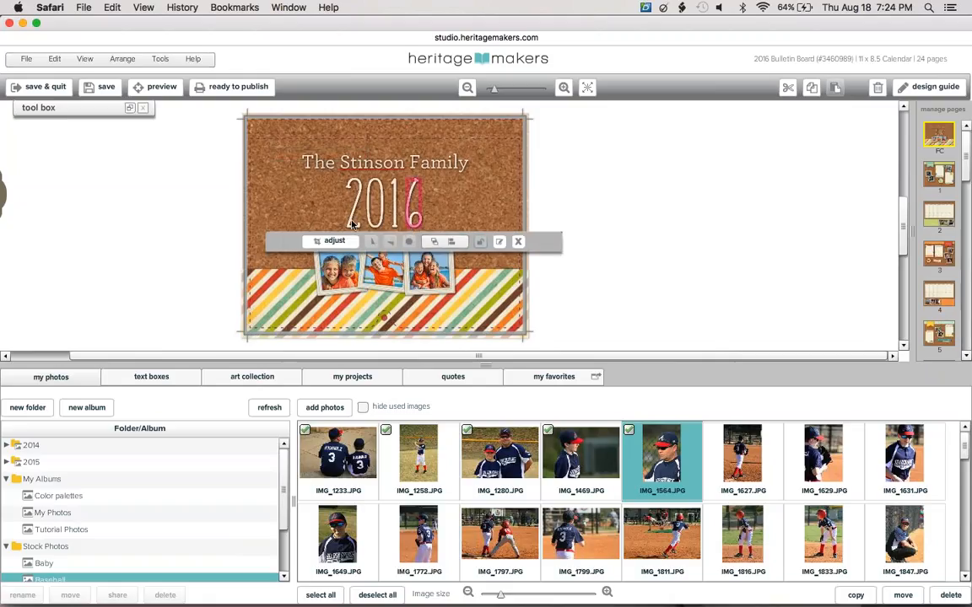
pyautogui.rightClick(411, 191)
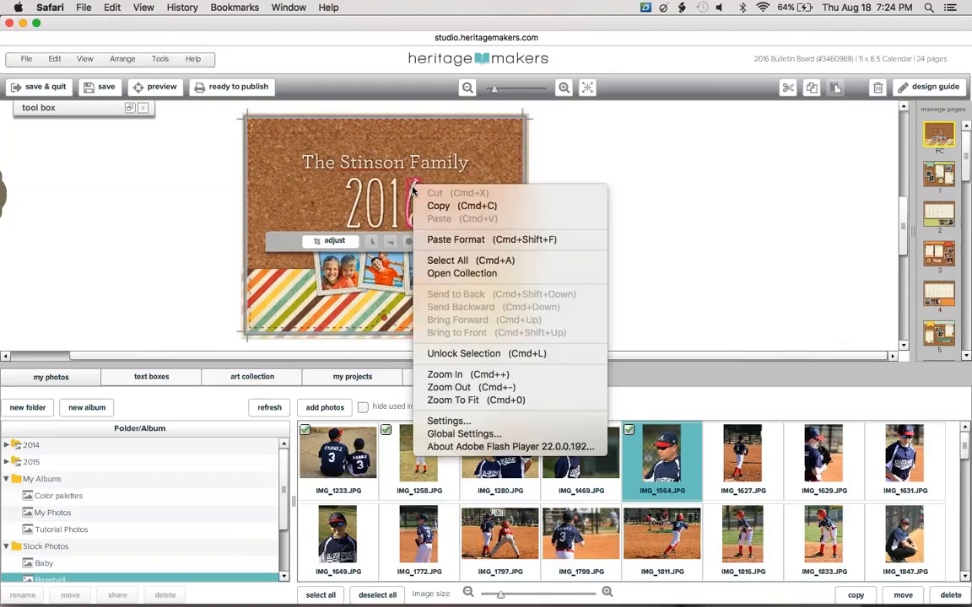
pyautogui.click(483, 275)
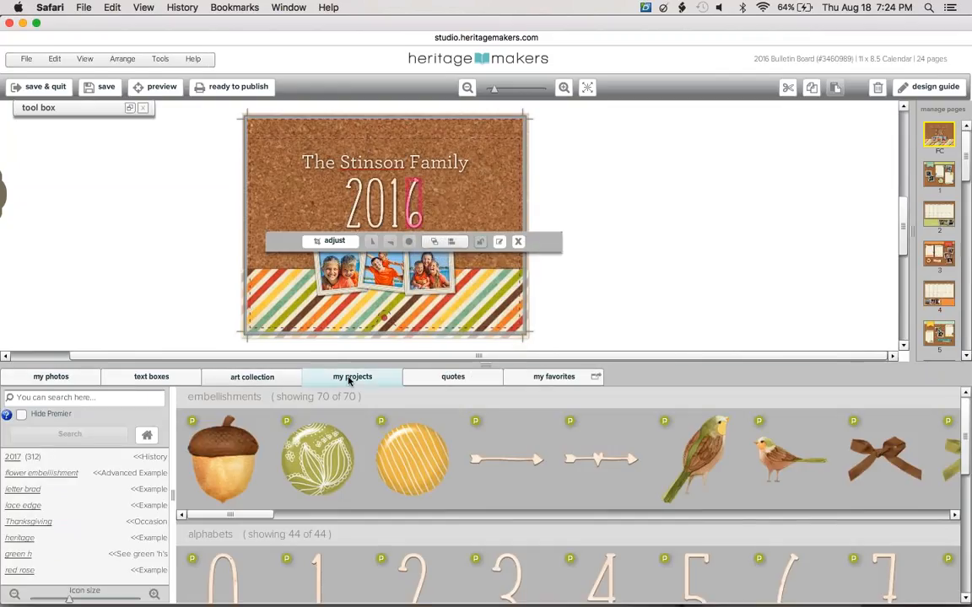
# Step: Find the digit 6 among the front cover's items in the current project and open its art collection from there
pyautogui.click(351, 378)
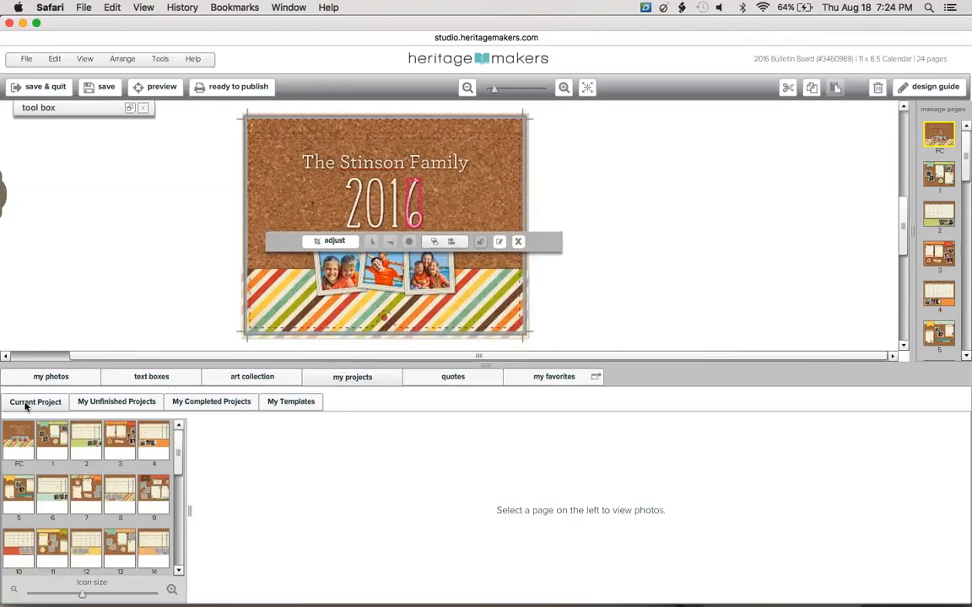
pyautogui.click(22, 437)
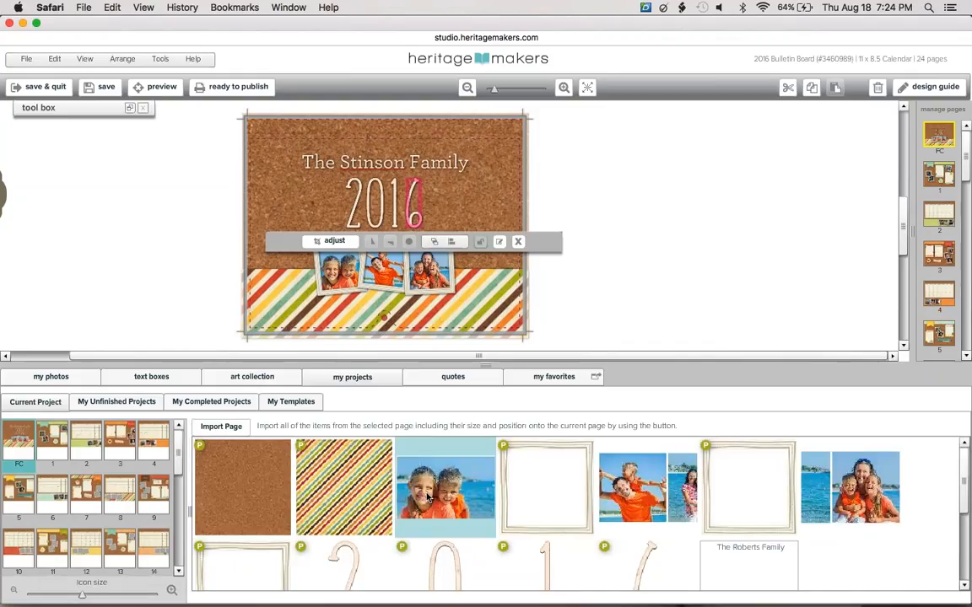
pyautogui.click(644, 557)
pyautogui.click(487, 352)
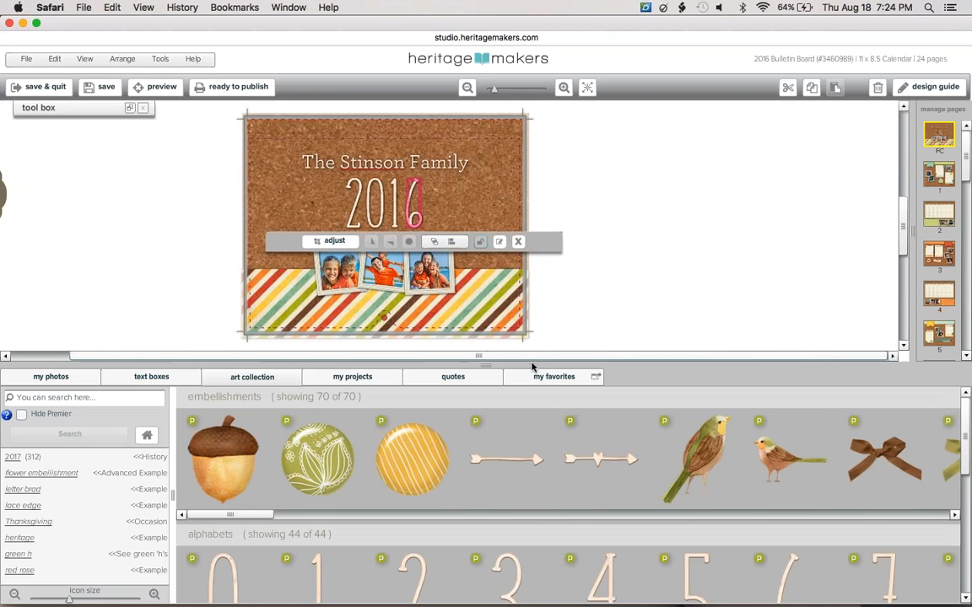
# Step: Replace the 6 in the front cover's 2016 with the matching 7 from the collection's alphabets and remove the 7's crop
pyautogui.scroll(-3, 966, 458)
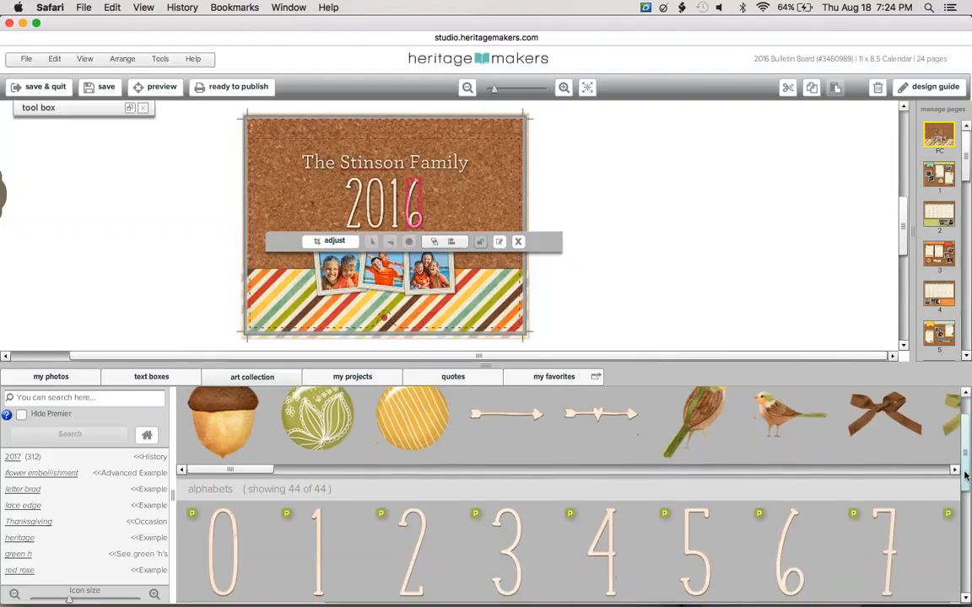
pyautogui.moveTo(950, 511); pyautogui.dragTo(409, 201)
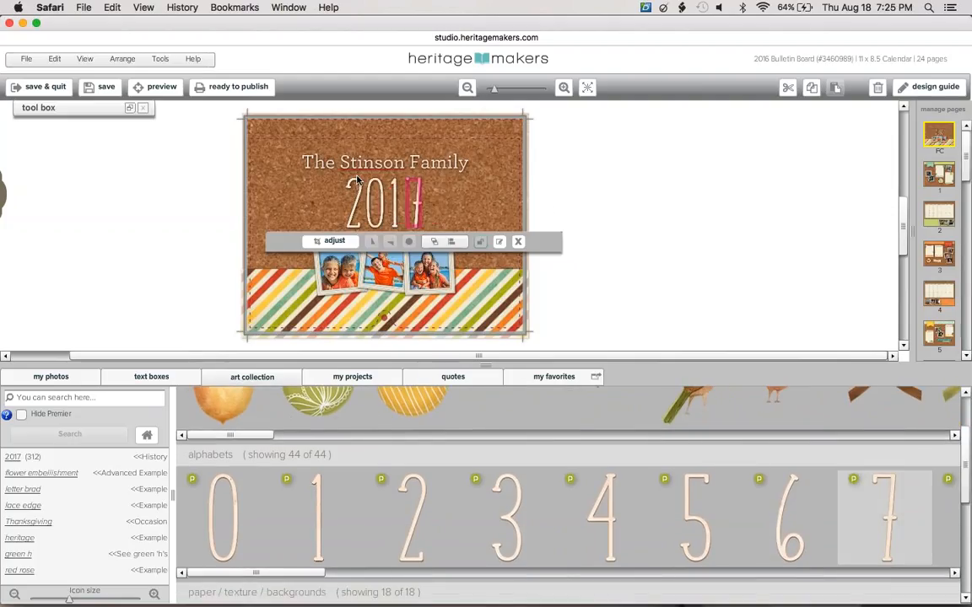
pyautogui.click(128, 109)
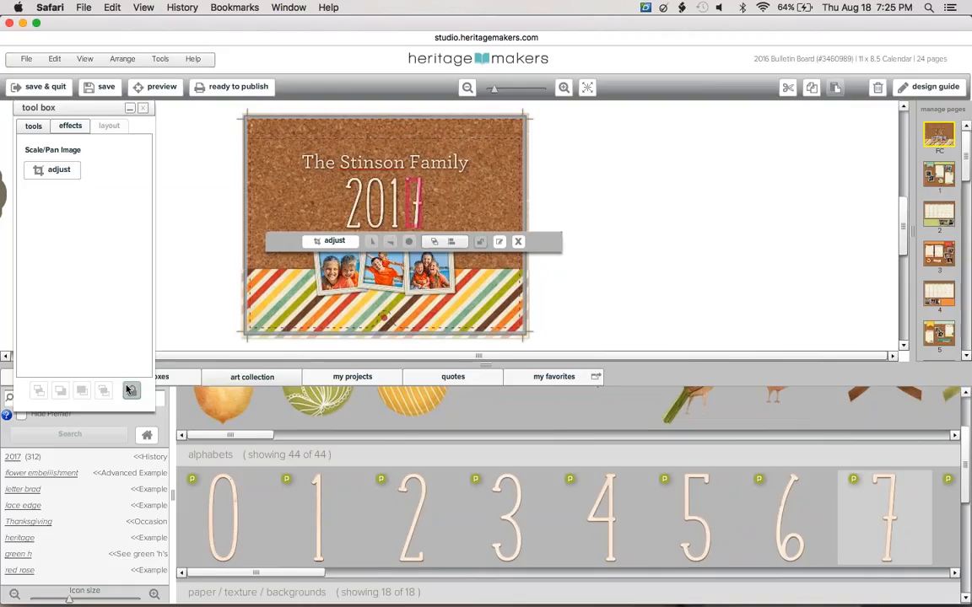
pyautogui.click(130, 392)
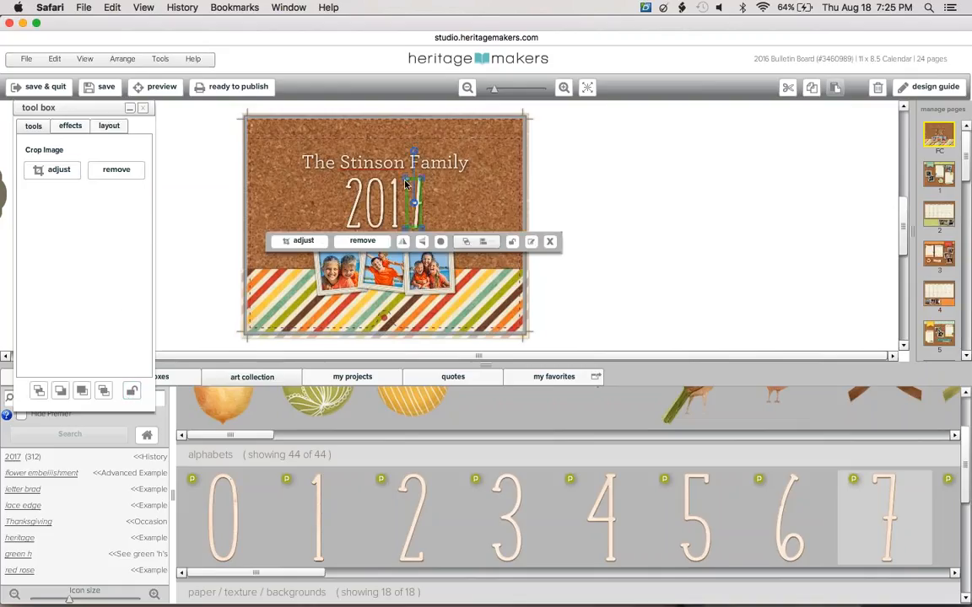
pyautogui.click(126, 173)
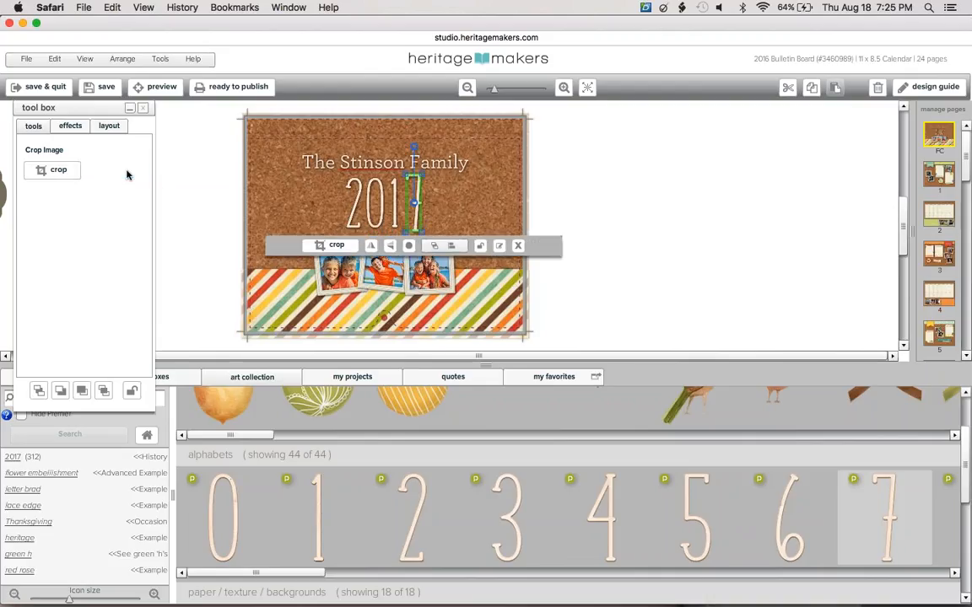
# Step: Unlock the digit 1 in the cover's year and set the height of the 7 to 1.99 inches
pyautogui.click(397, 200)
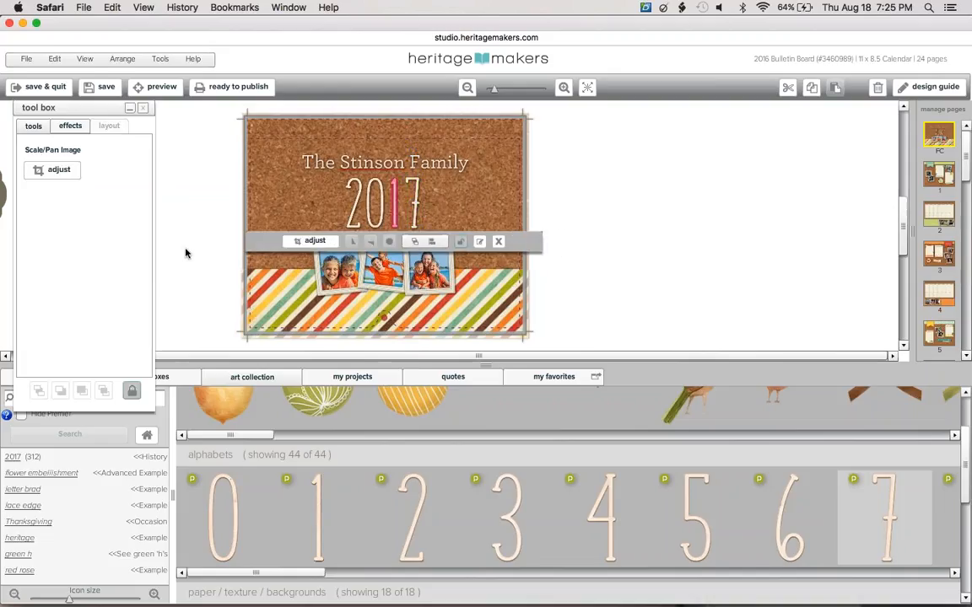
pyautogui.click(132, 390)
pyautogui.click(113, 129)
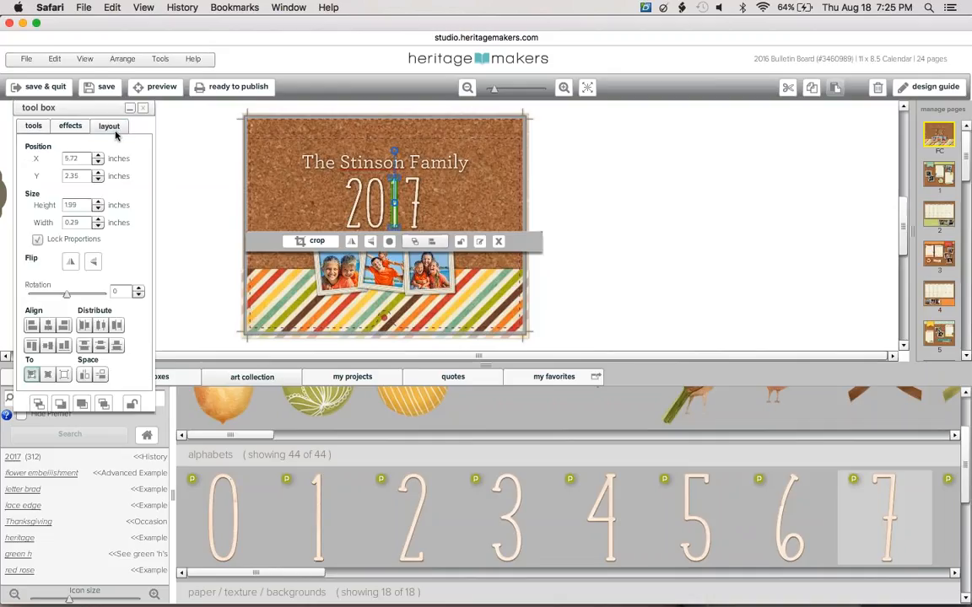
pyautogui.click(415, 218)
pyautogui.moveTo(84, 205); pyautogui.dragTo(48, 205)
pyautogui.write('1')
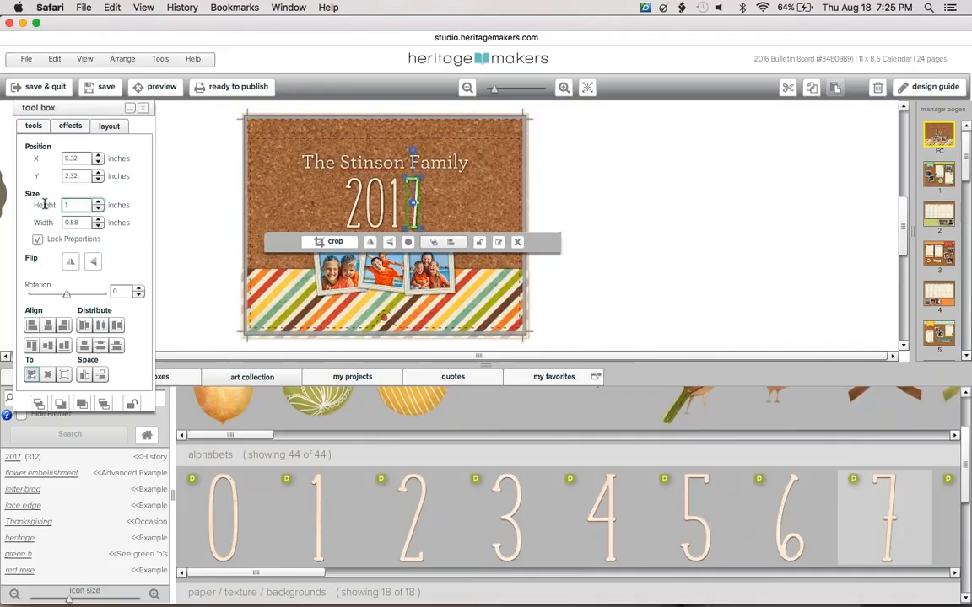
pyautogui.write('.98')
pyautogui.press('Return')
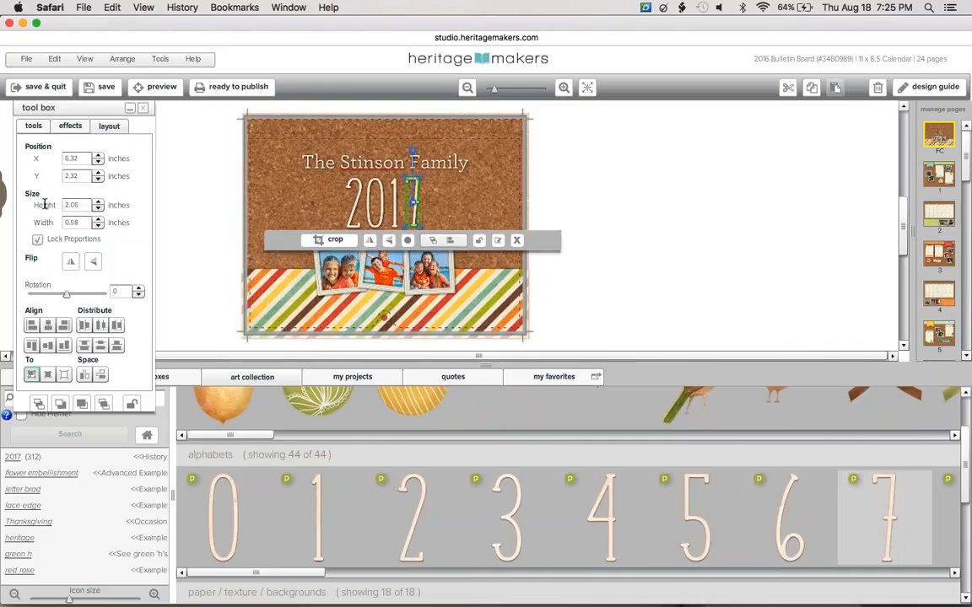
pyautogui.click(589, 221)
# Step: Nudge the 7 to about X 6.34, Y 2.35 inches and align its vertical middle to the 1 as first item
pyautogui.click(414, 209)
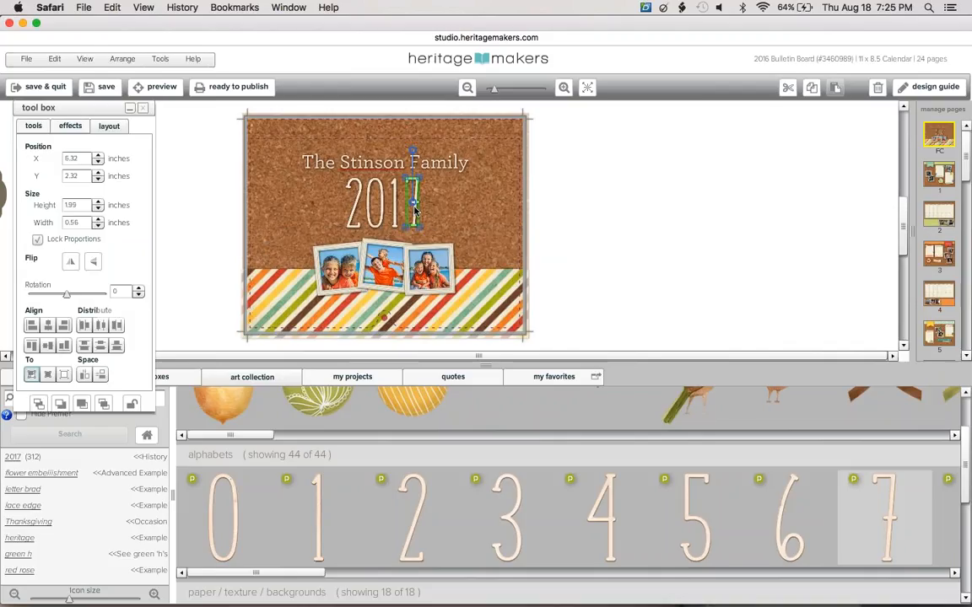
pyautogui.moveTo(414, 208); pyautogui.dragTo(415, 210)
pyautogui.click(414, 212)
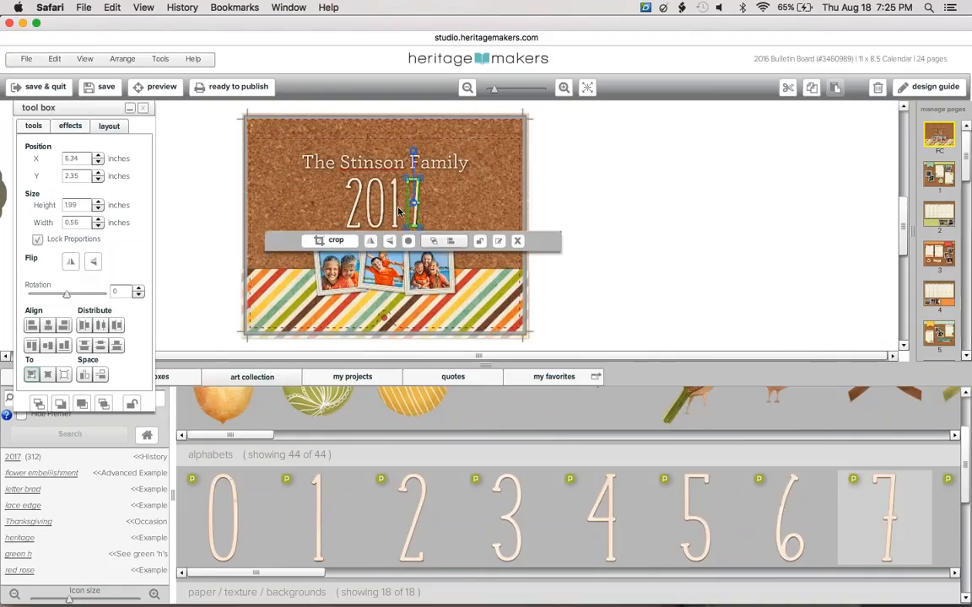
pyautogui.click(394, 214)
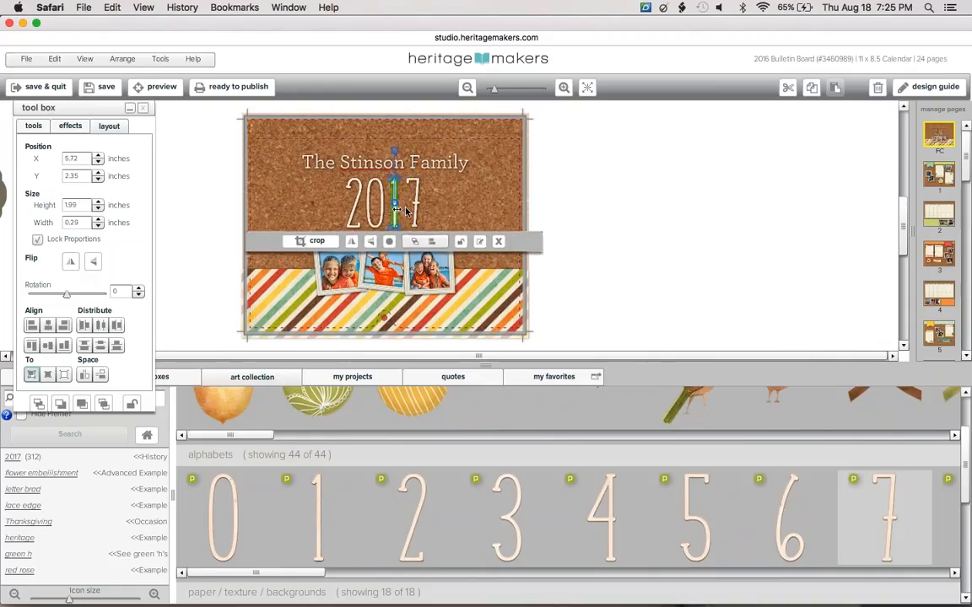
pyautogui.keyDown('shift'); pyautogui.click(414, 207); pyautogui.keyUp('shift')
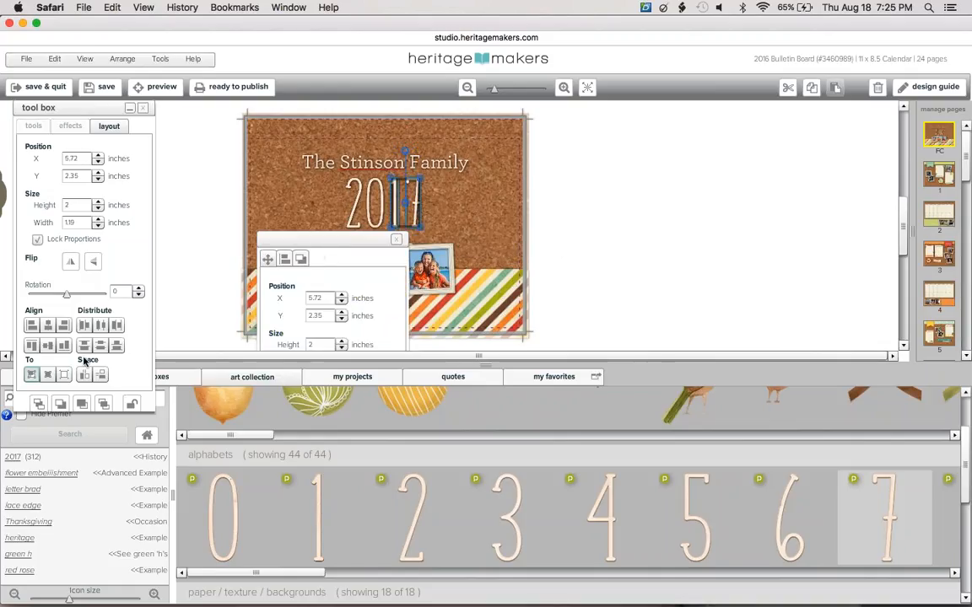
pyautogui.click(48, 346)
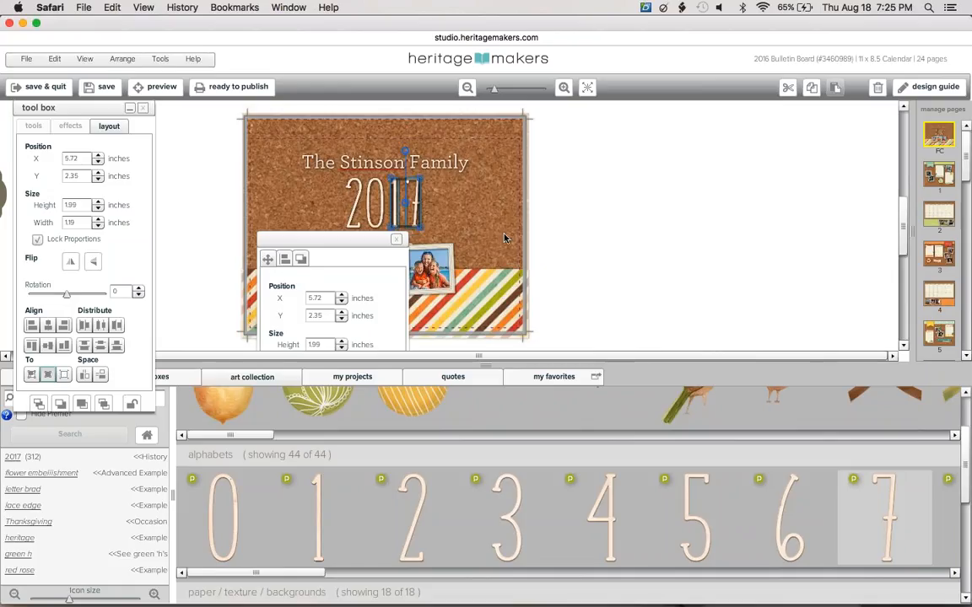
pyautogui.click(644, 215)
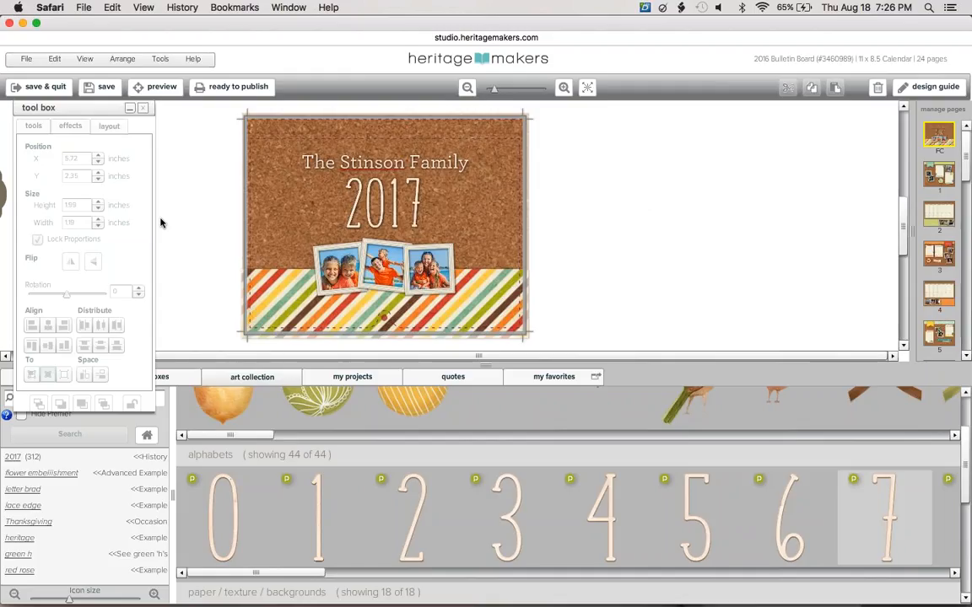
# Step: Move the cover year's digits out of line, with the 1 and 7 higher and the unlocked 0 lower
pyautogui.click(411, 202)
pyautogui.click(555, 190)
pyautogui.moveTo(415, 208); pyautogui.dragTo(420, 189)
pyautogui.click(379, 190)
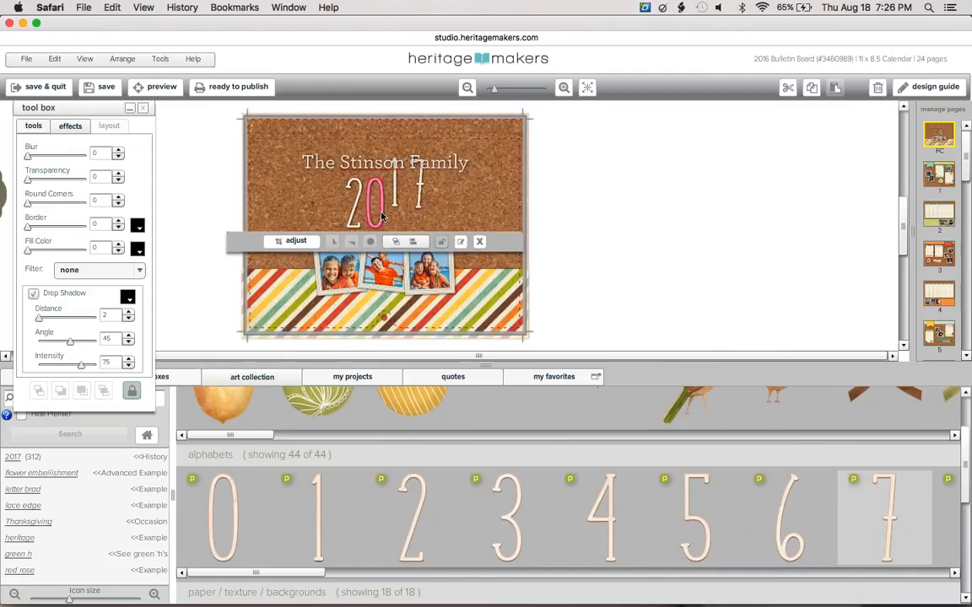
pyautogui.click(378, 204)
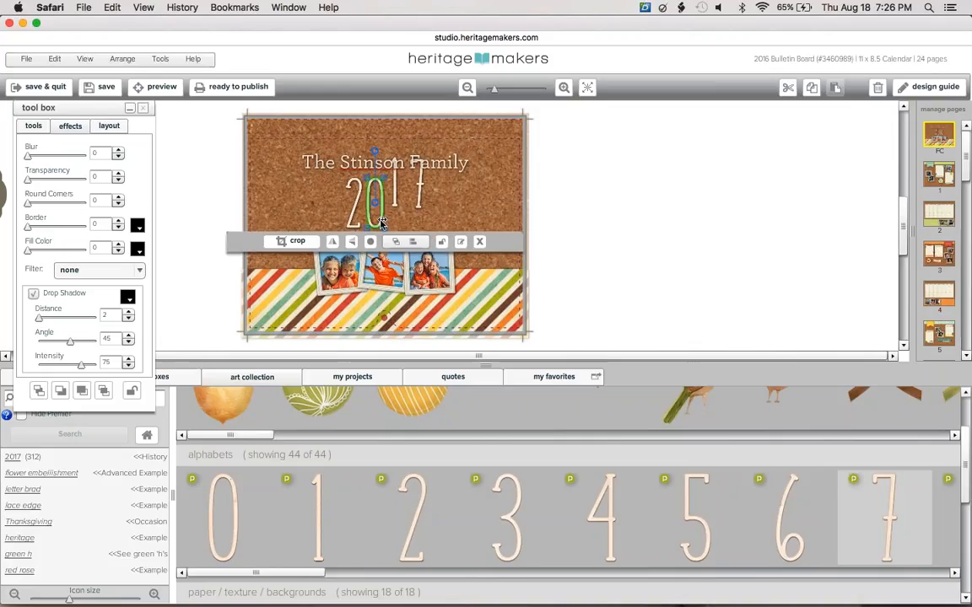
pyautogui.click(692, 176)
pyautogui.click(379, 229)
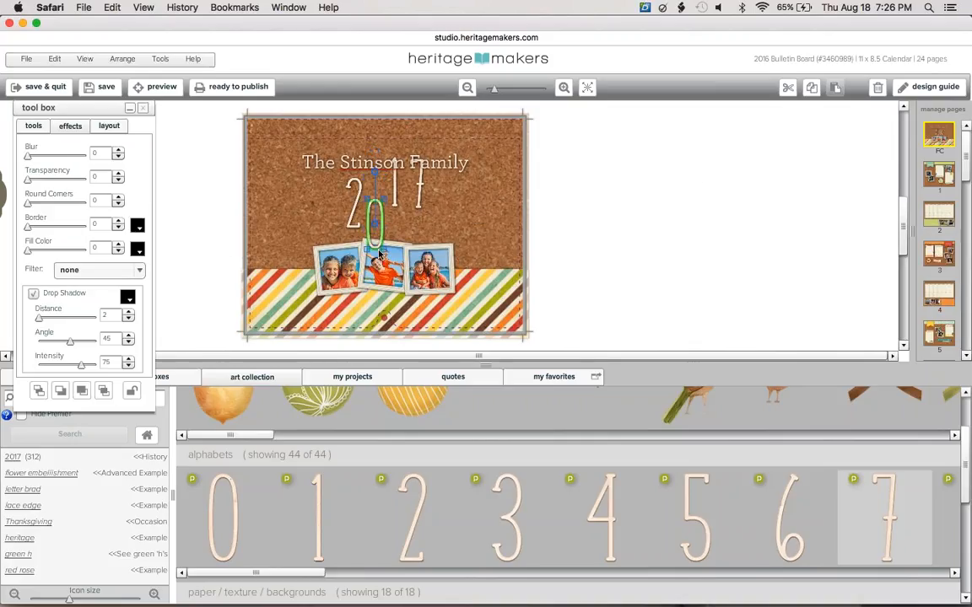
pyautogui.moveTo(379, 230); pyautogui.dragTo(380, 247)
pyautogui.click(416, 216)
pyautogui.moveTo(416, 216); pyautogui.dragTo(419, 222)
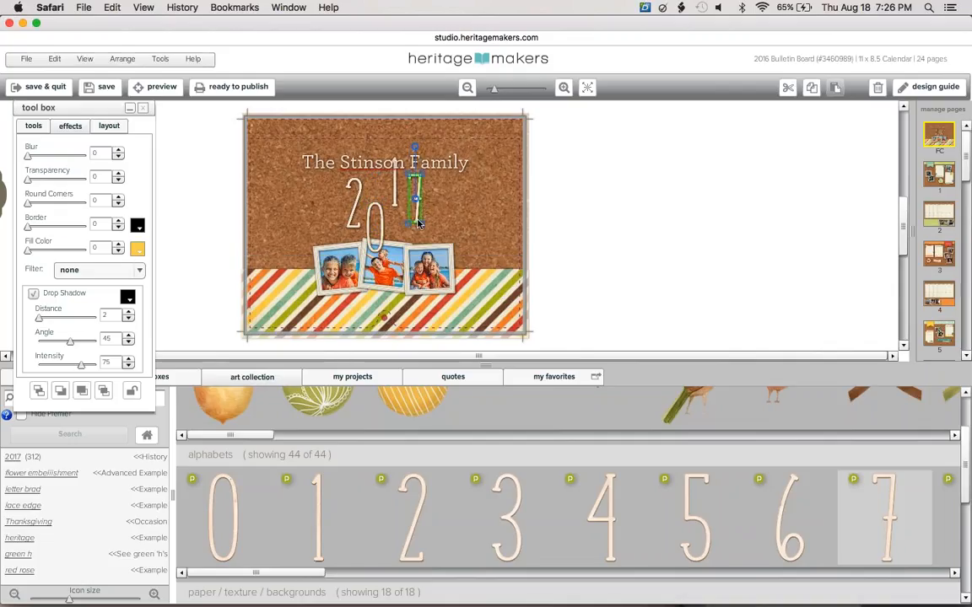
# Step: Unlock the four digits of 2017 together and align their vertical middles to the first item, the 2
pyautogui.click(363, 193)
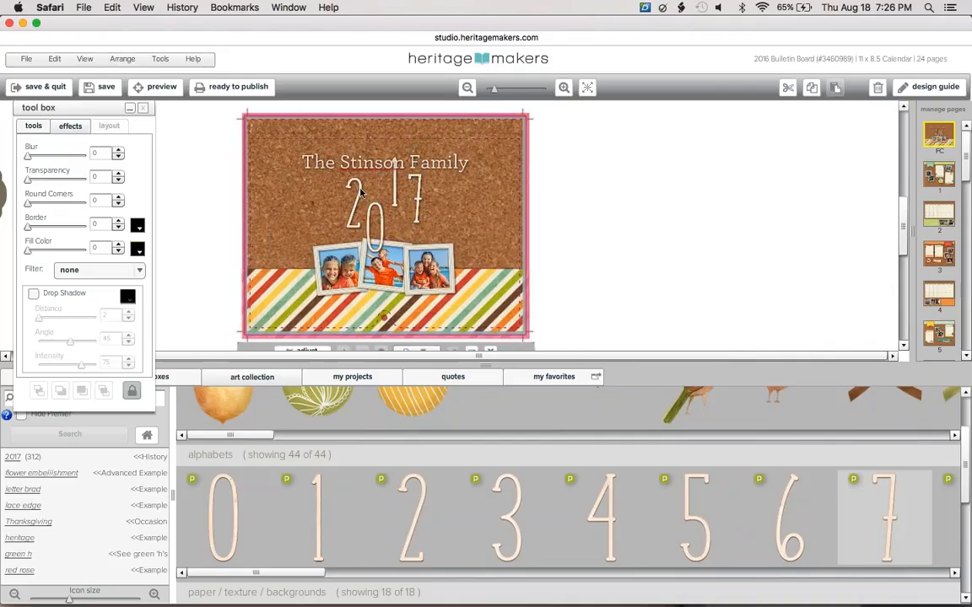
pyautogui.click(360, 193)
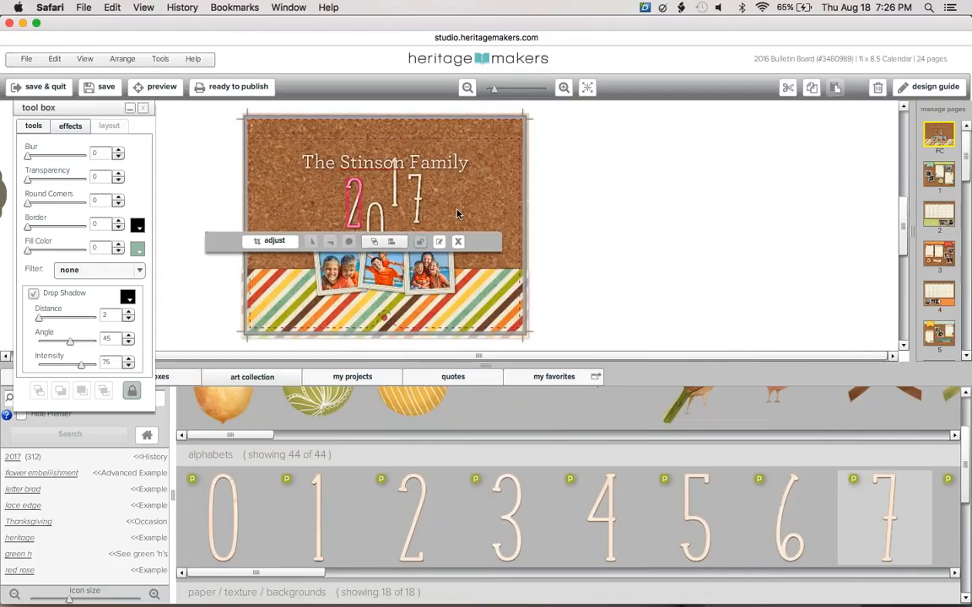
pyautogui.keyDown('shift'); pyautogui.click(382, 224); pyautogui.keyUp('shift')
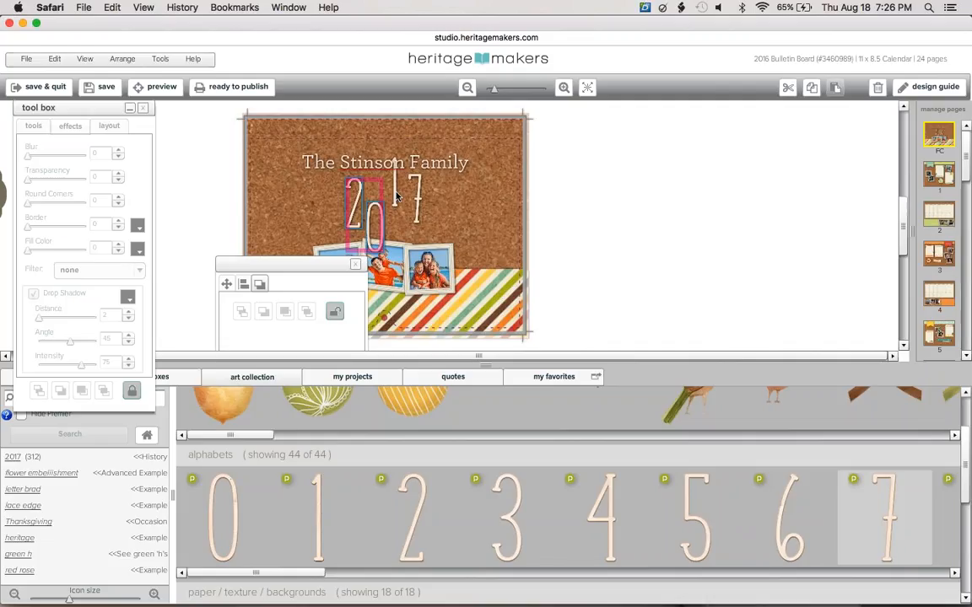
pyautogui.keyDown('shift'); pyautogui.click(396, 196); pyautogui.keyUp('shift')
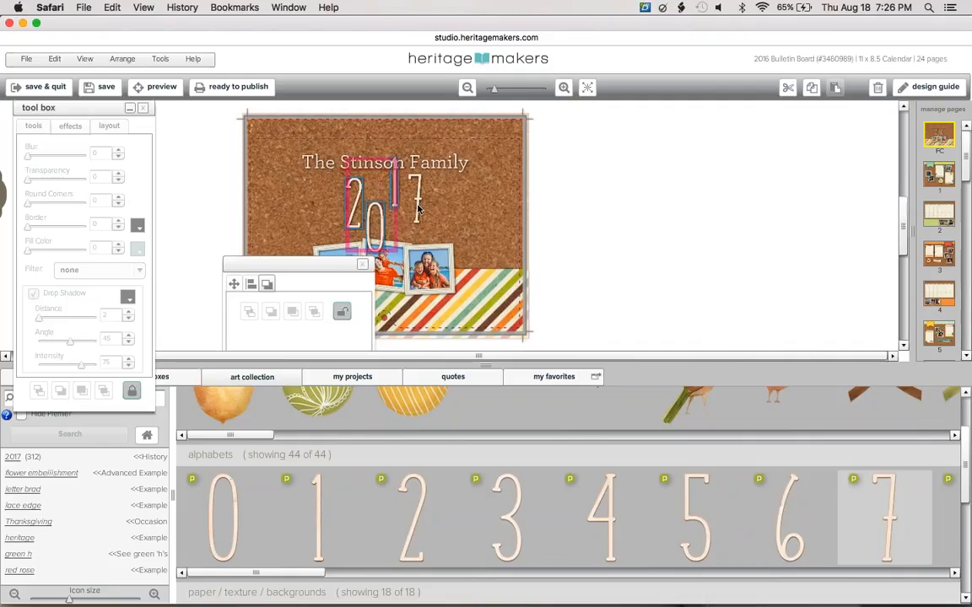
pyautogui.keyDown('shift'); pyautogui.click(419, 208); pyautogui.keyUp('shift')
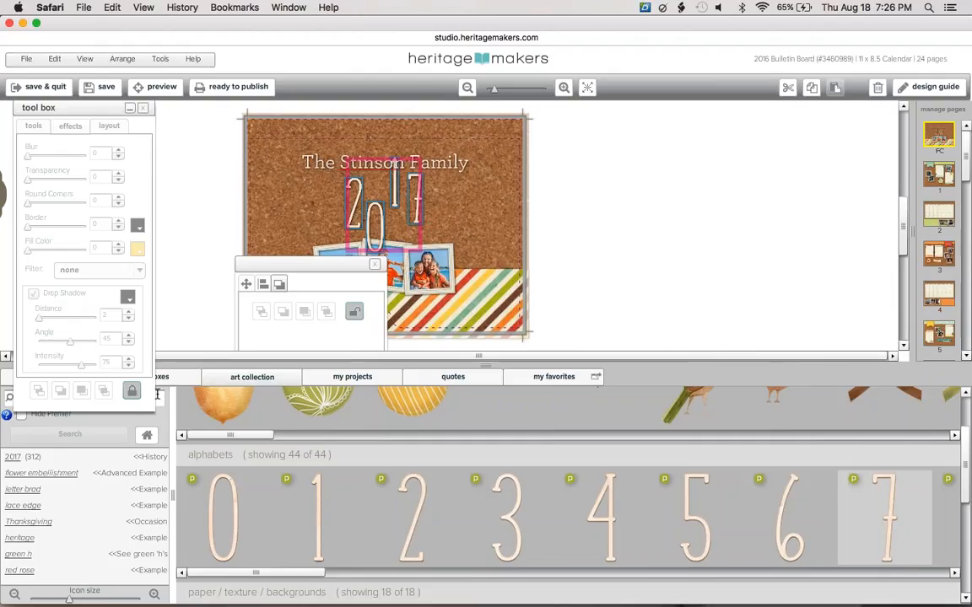
pyautogui.click(132, 392)
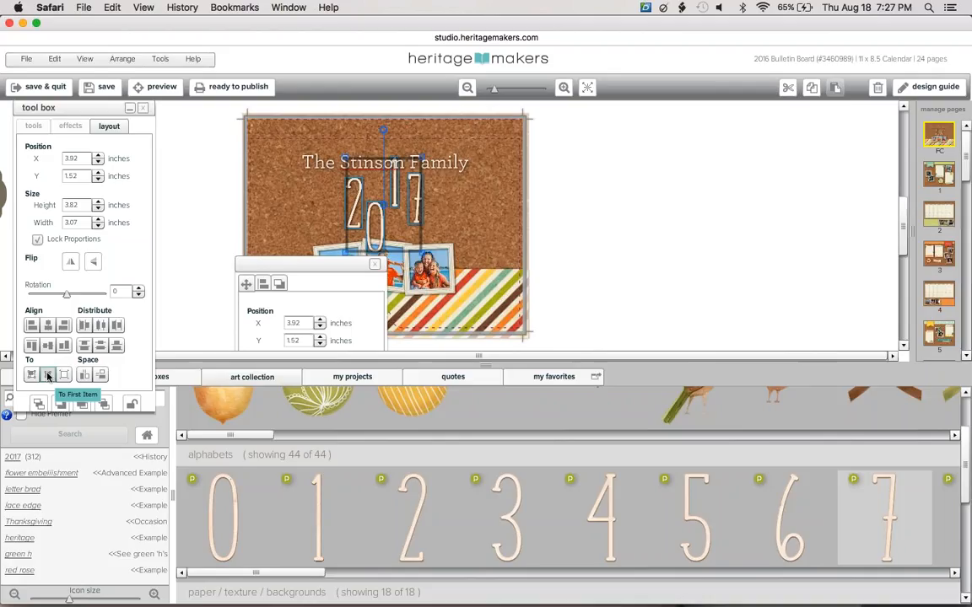
pyautogui.click(47, 375)
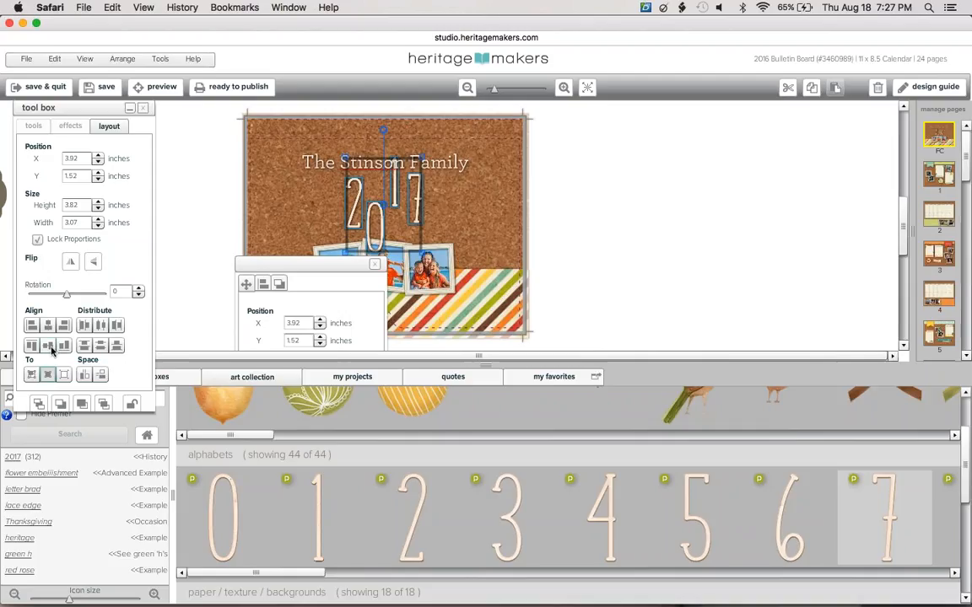
pyautogui.click(50, 349)
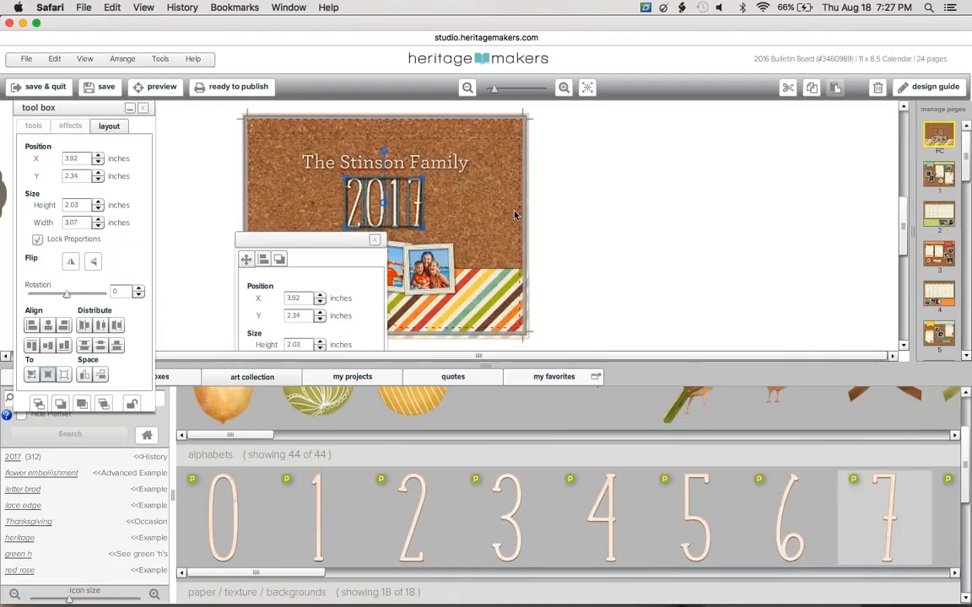
pyautogui.click(474, 219)
# Step: Enlarge the 7 to about 2.57 inches high and align its vertical middle to the 2 as first item
pyautogui.click(416, 205)
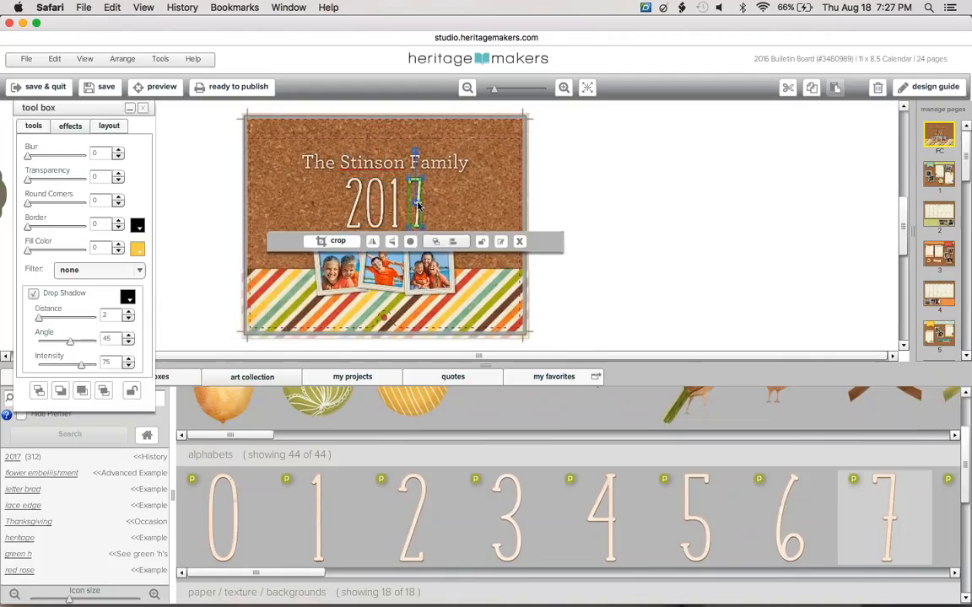
pyautogui.moveTo(418, 203); pyautogui.dragTo(422, 191)
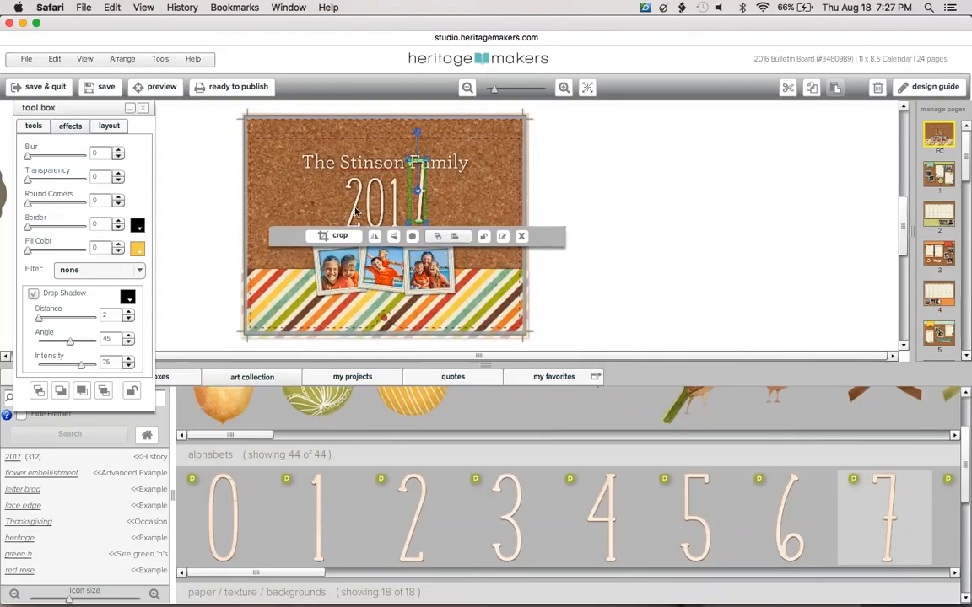
pyautogui.click(355, 211)
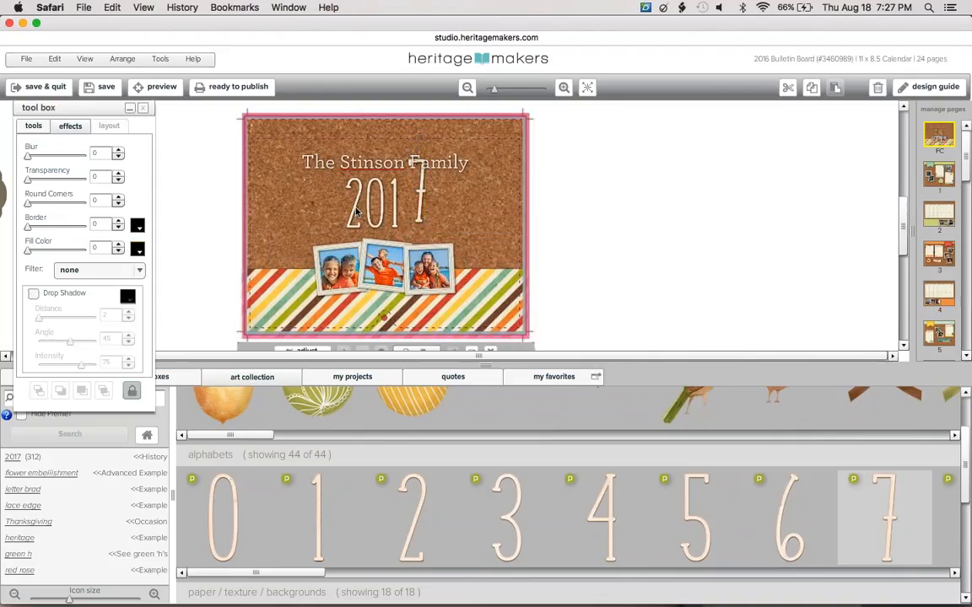
pyautogui.click(420, 211)
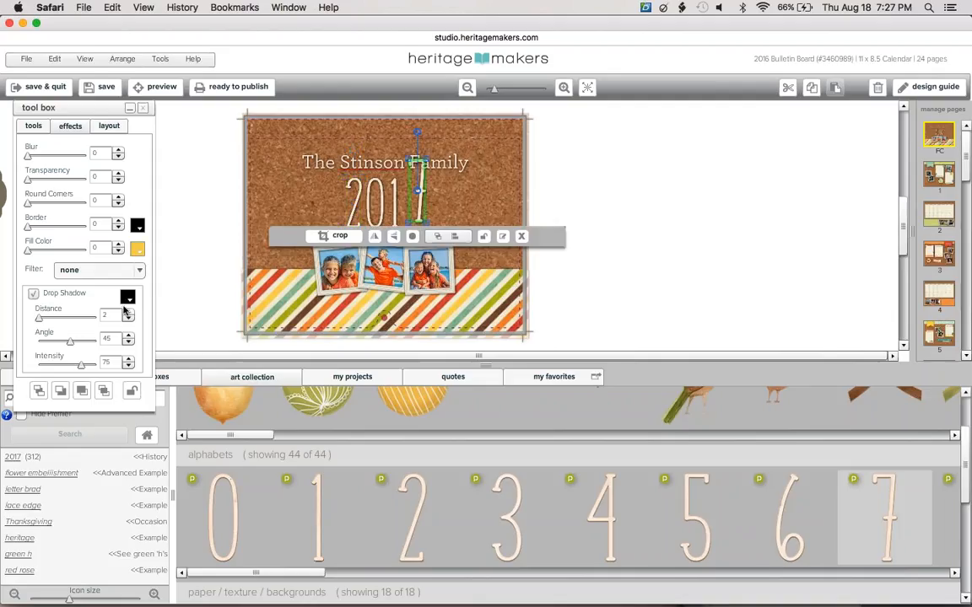
pyautogui.click(355, 207)
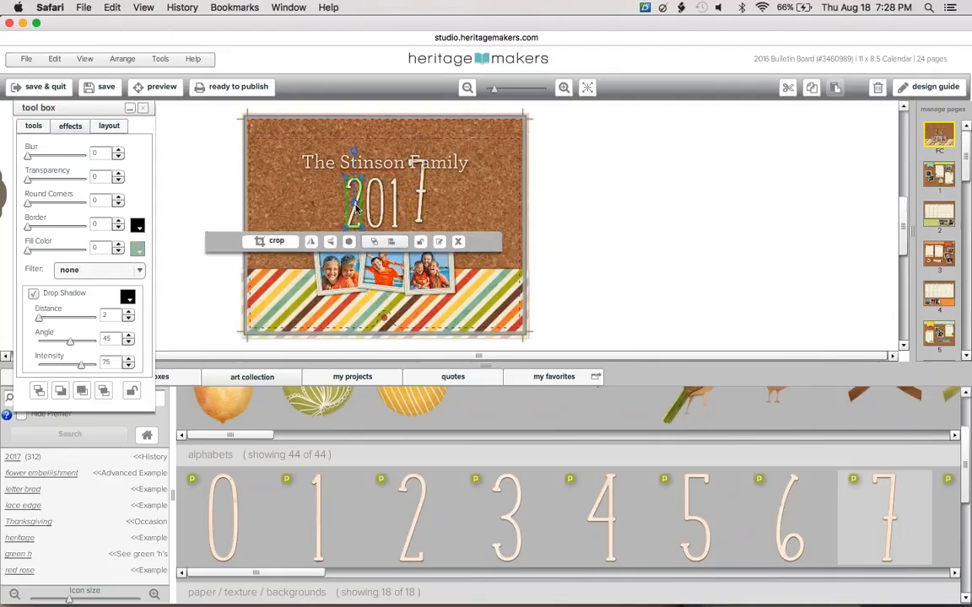
pyautogui.keyDown('shift'); pyautogui.click(421, 200); pyautogui.keyUp('shift')
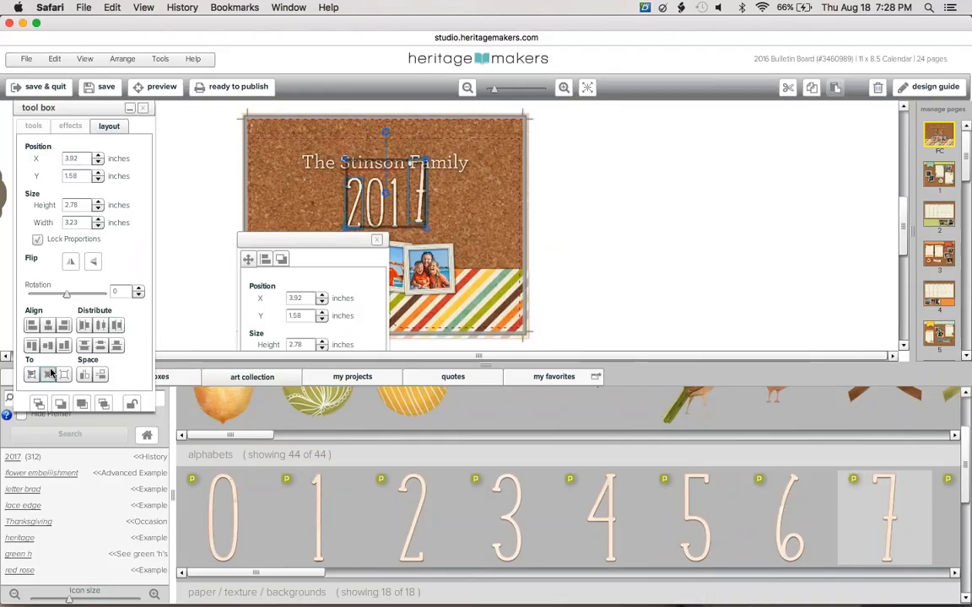
pyautogui.click(48, 325)
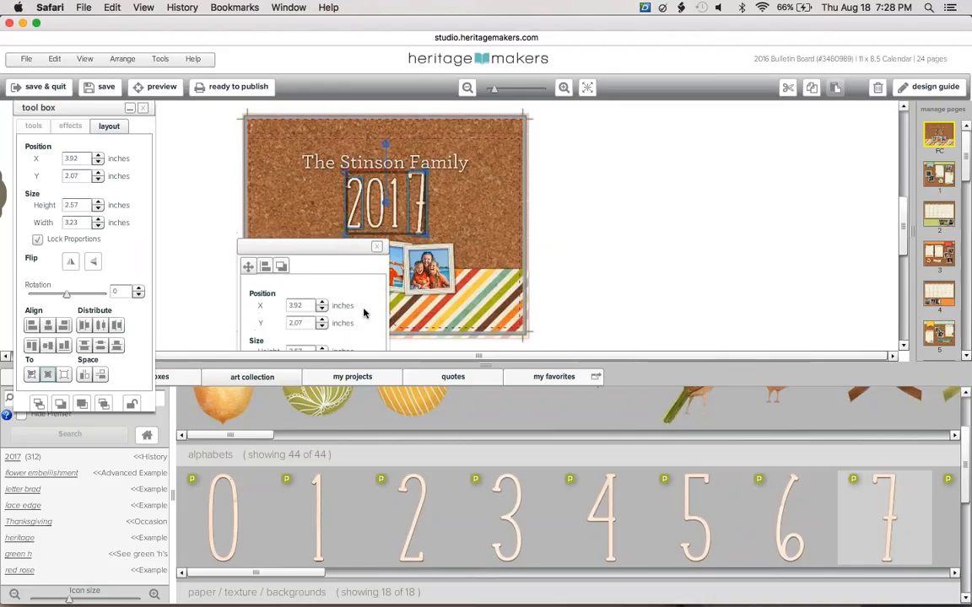
pyautogui.click(592, 202)
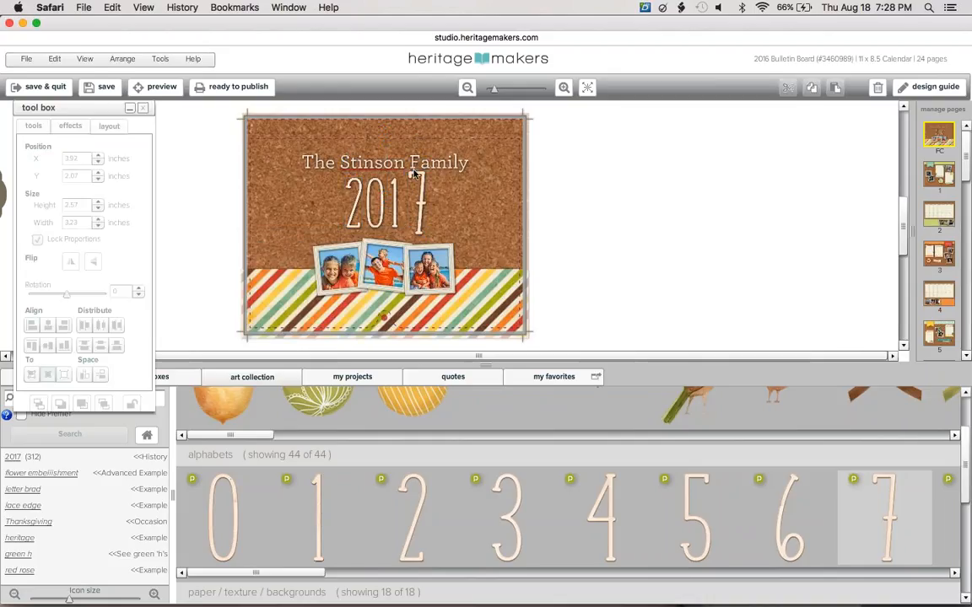
# Step: Set the height of the cover year's 7 to 1.99 inches with proportions locked
pyautogui.click(419, 227)
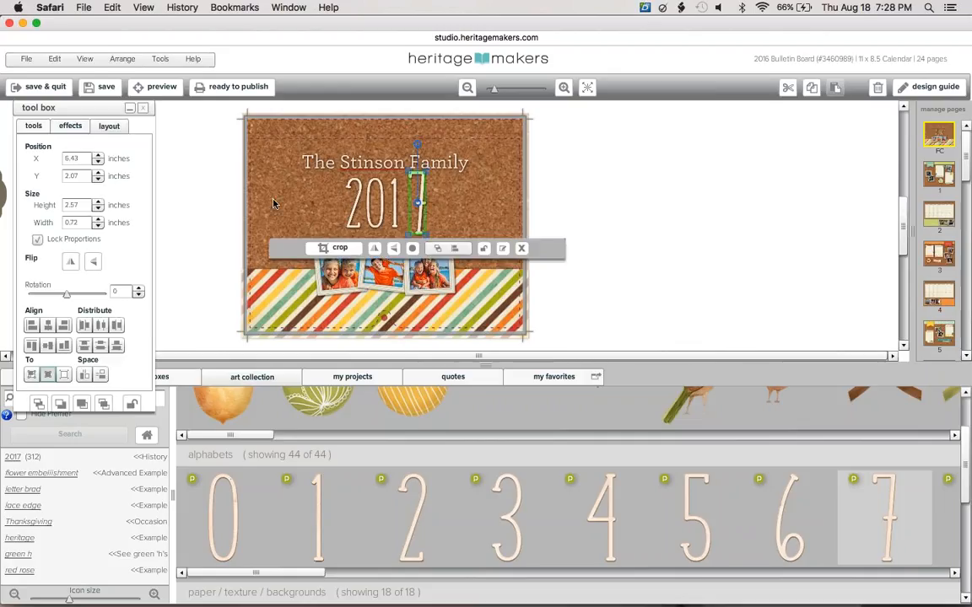
pyautogui.doubleClick(73, 205)
pyautogui.write('2.56')
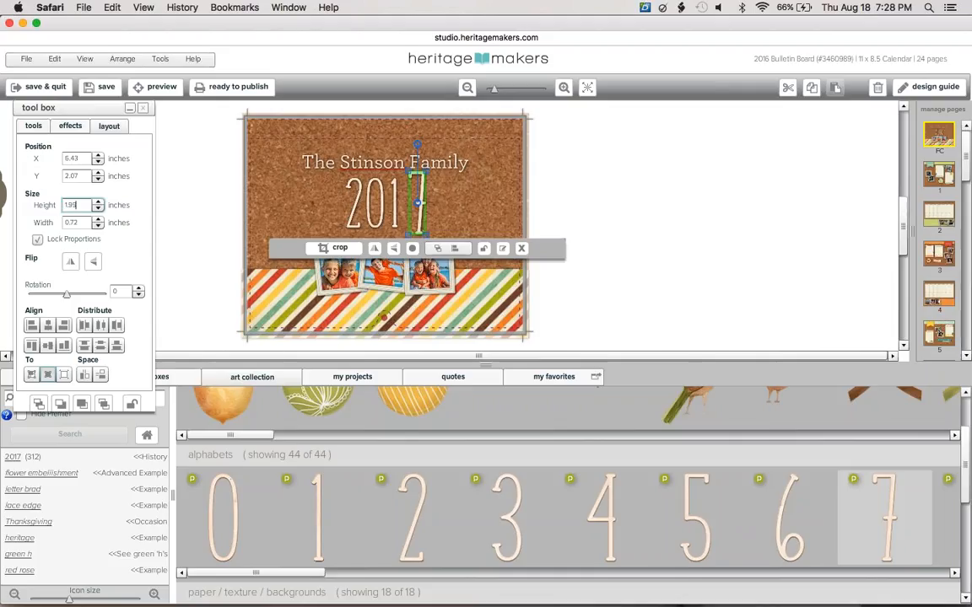
pyautogui.press('Return')
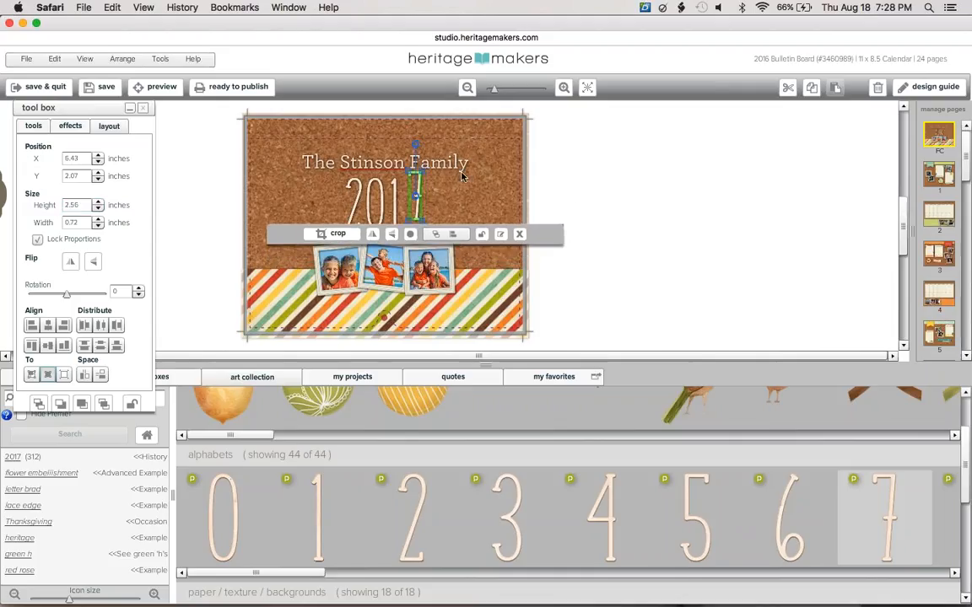
# Step: Align the vertical middle of the 7 to the 2 as the first item
pyautogui.click(358, 202)
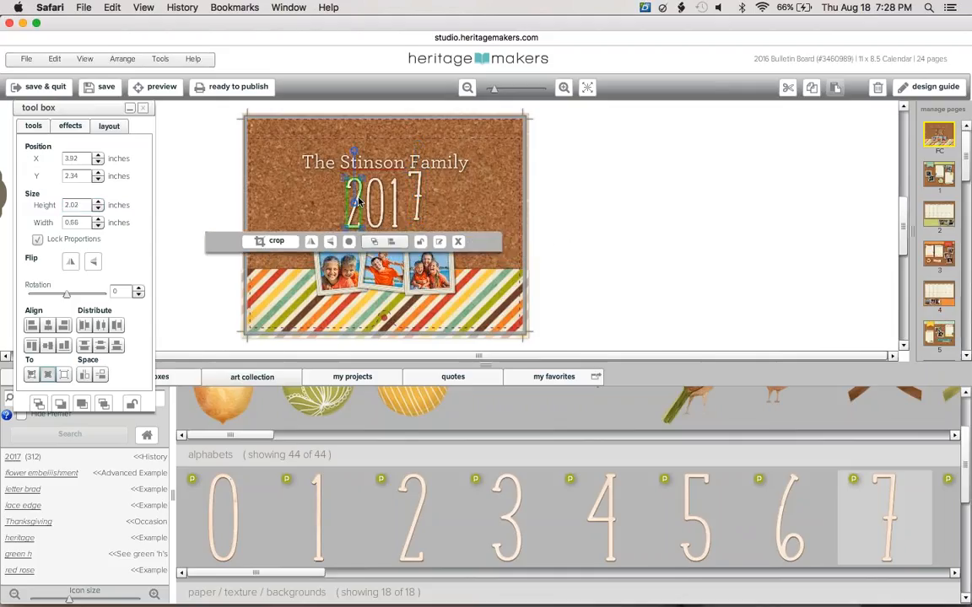
pyautogui.click(416, 199)
pyautogui.click(411, 199)
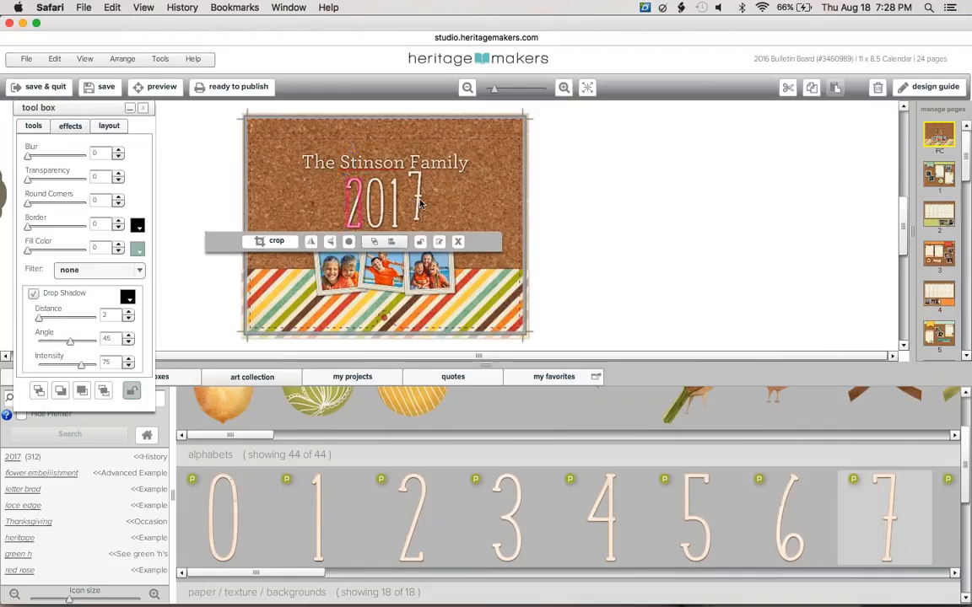
pyautogui.keyDown('shift'); pyautogui.click(419, 203); pyautogui.keyUp('shift')
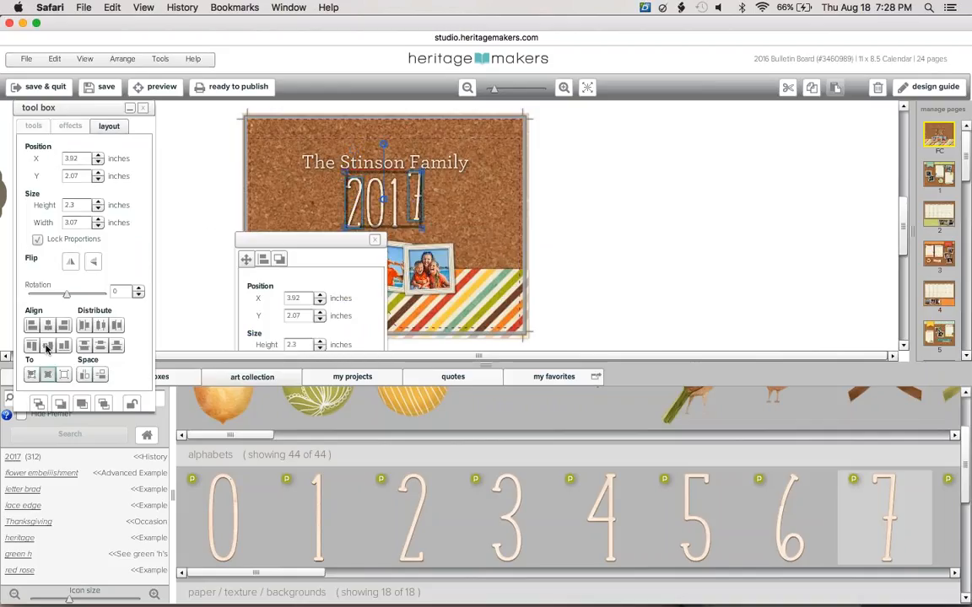
pyautogui.click(46, 346)
pyautogui.click(605, 259)
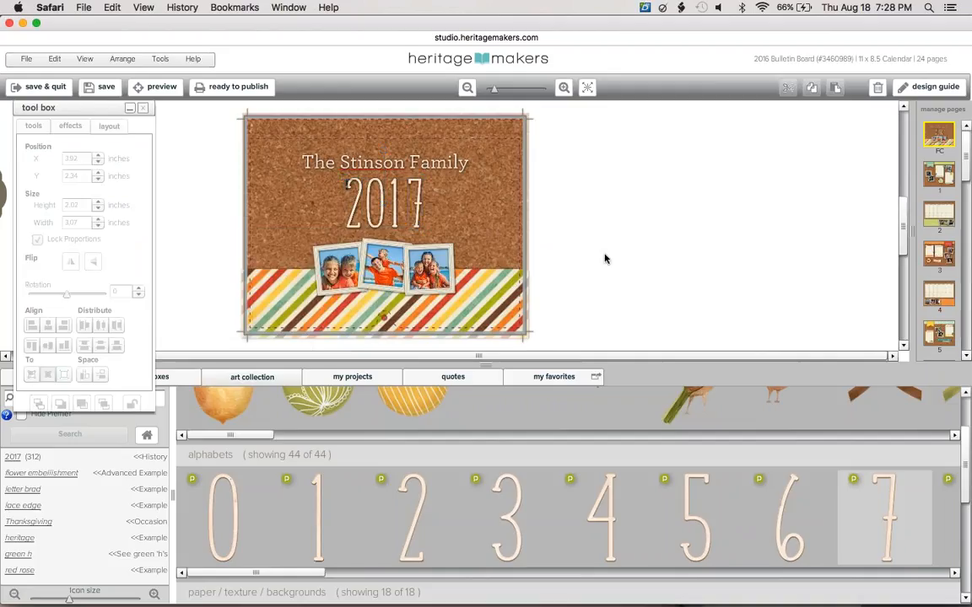
# Step: Space the four digits of the cover's 2017 evenly in the horizontal direction
pyautogui.click(354, 216)
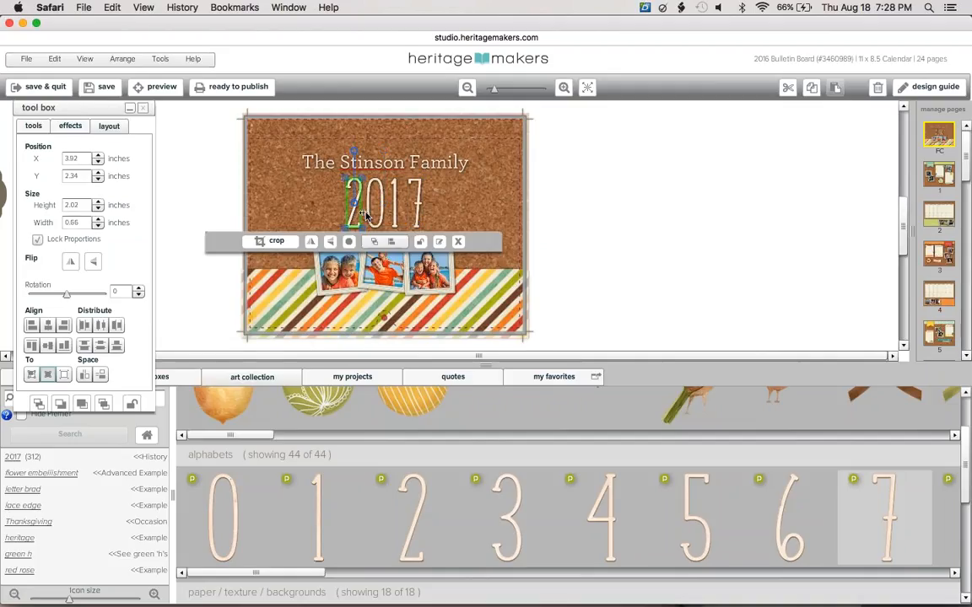
pyautogui.keyDown('shift'); pyautogui.click(397, 218); pyautogui.keyUp('shift')
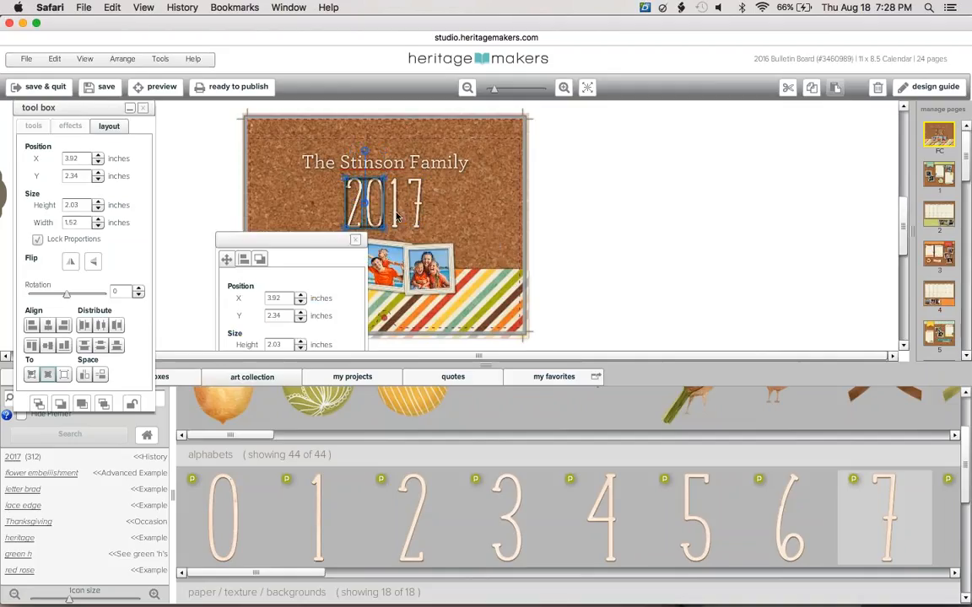
pyautogui.keyDown('shift'); pyautogui.click(418, 211); pyautogui.keyUp('shift')
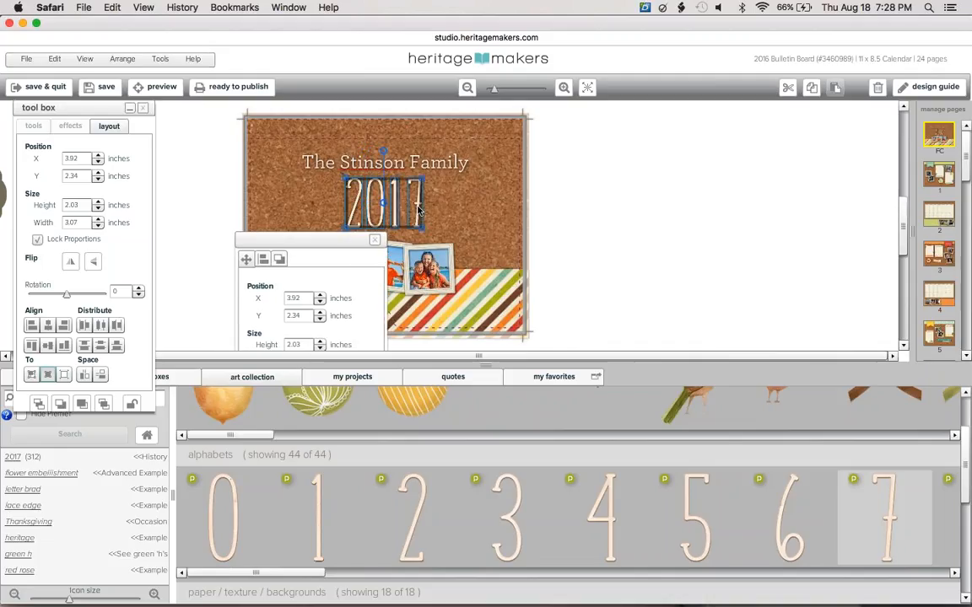
pyautogui.click(85, 377)
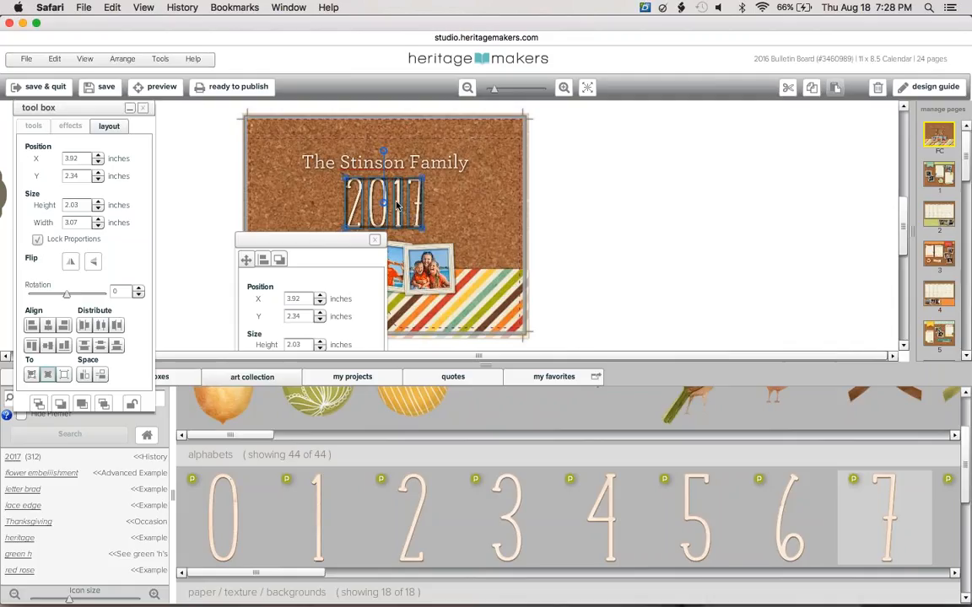
pyautogui.click(560, 226)
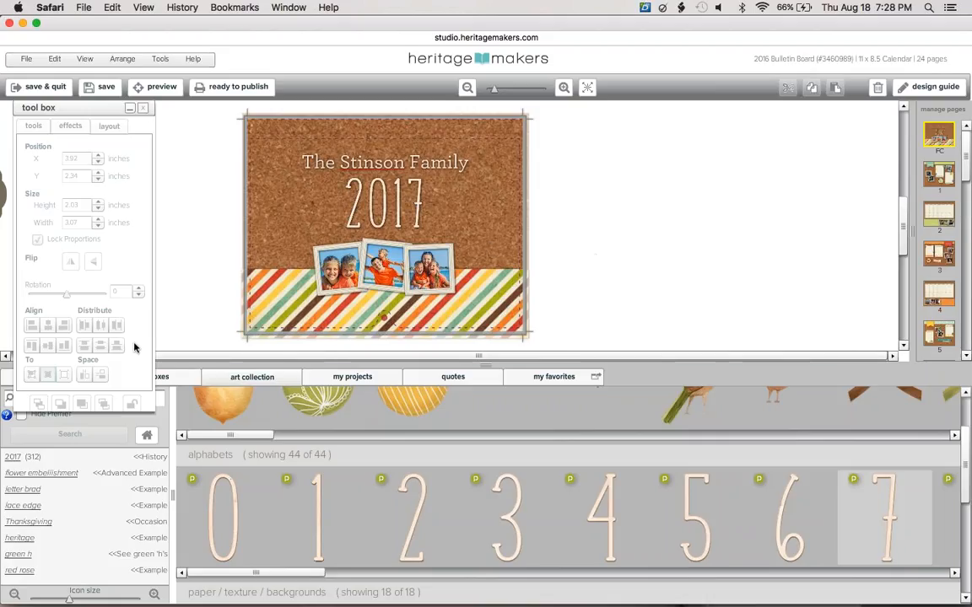
# Step: Replace the three framed cover photos, left to right, with baseball photos IMG_1847.JPG, IMG_1797.JPG and IMG_1816.JPG
pyautogui.click(130, 110)
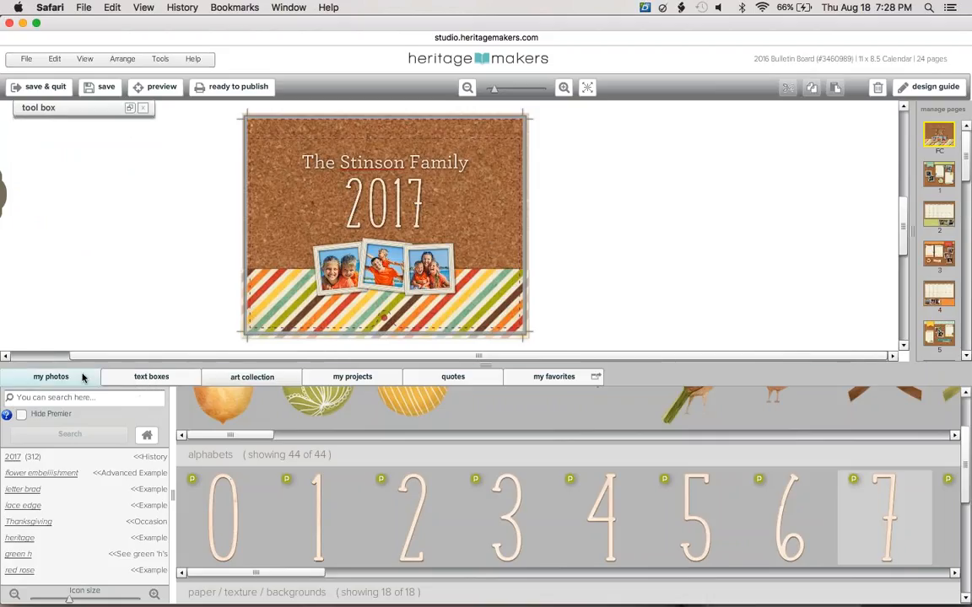
pyautogui.click(76, 377)
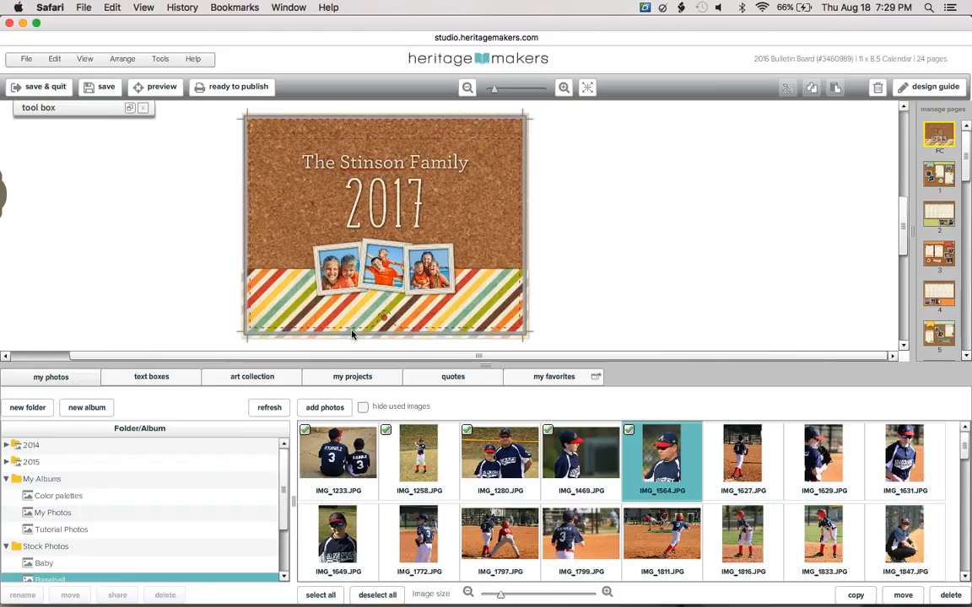
pyautogui.click(341, 274)
pyautogui.moveTo(907, 533); pyautogui.dragTo(344, 270)
pyautogui.click(385, 267)
pyautogui.moveTo(498, 435); pyautogui.dragTo(389, 268)
pyautogui.click(433, 275)
pyautogui.moveTo(661, 453); pyautogui.dragTo(705, 513)
pyautogui.moveTo(741, 467); pyautogui.dragTo(465, 268)
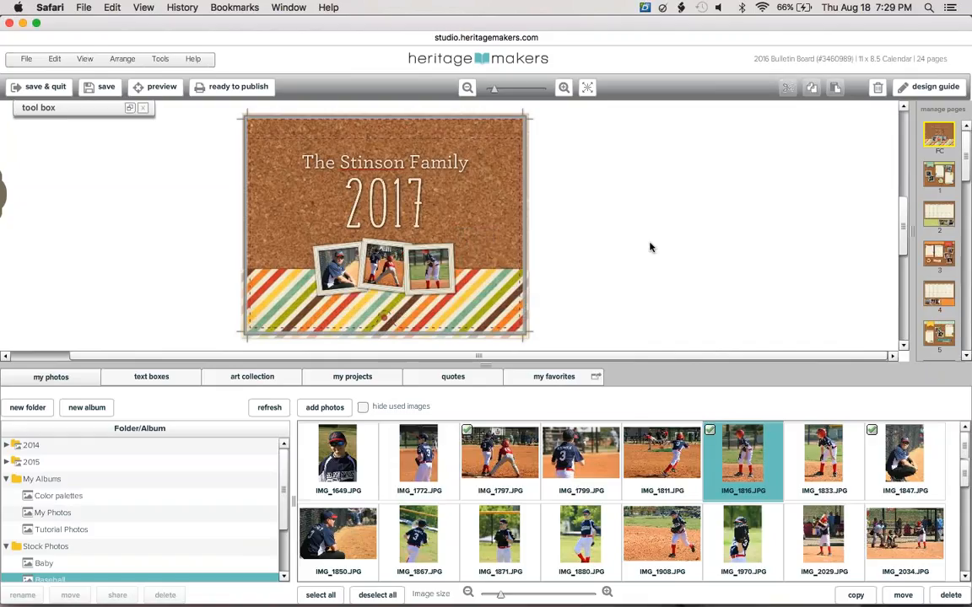
# Step: Open the art collection of the cover's striped paper and swap the cork background for the dark brown wood paper
pyautogui.click(485, 301)
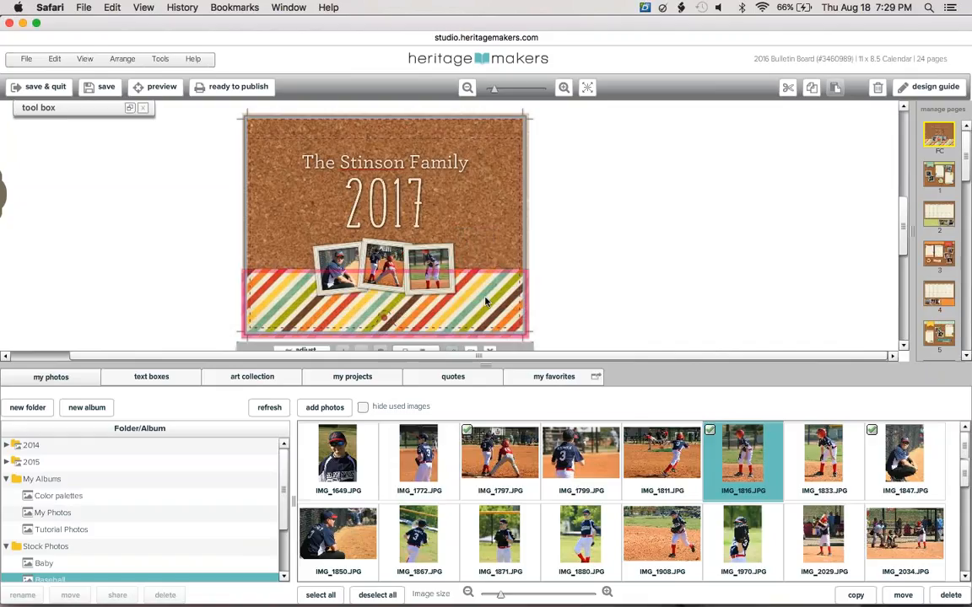
pyautogui.rightClick(485, 301)
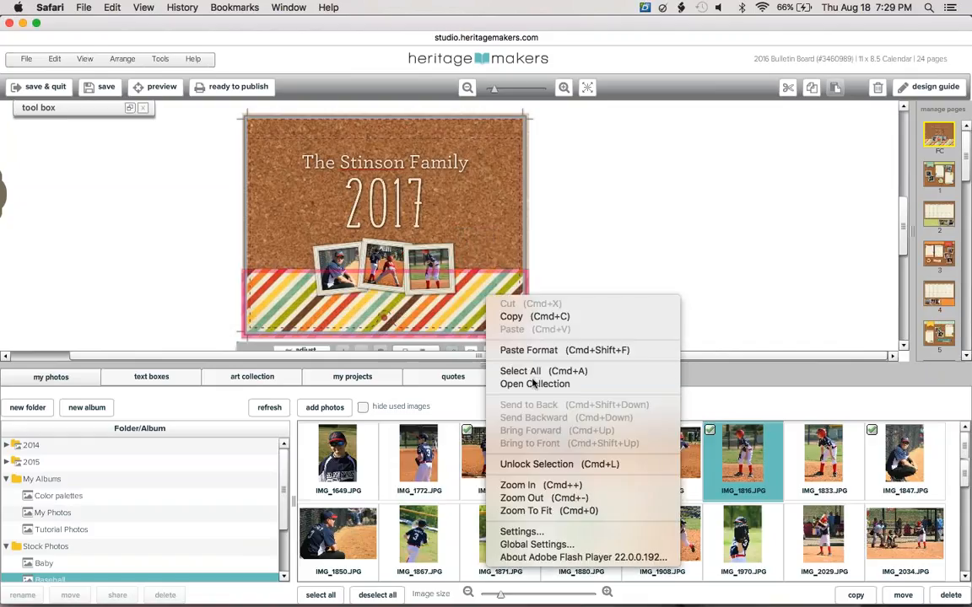
pyautogui.click(532, 322)
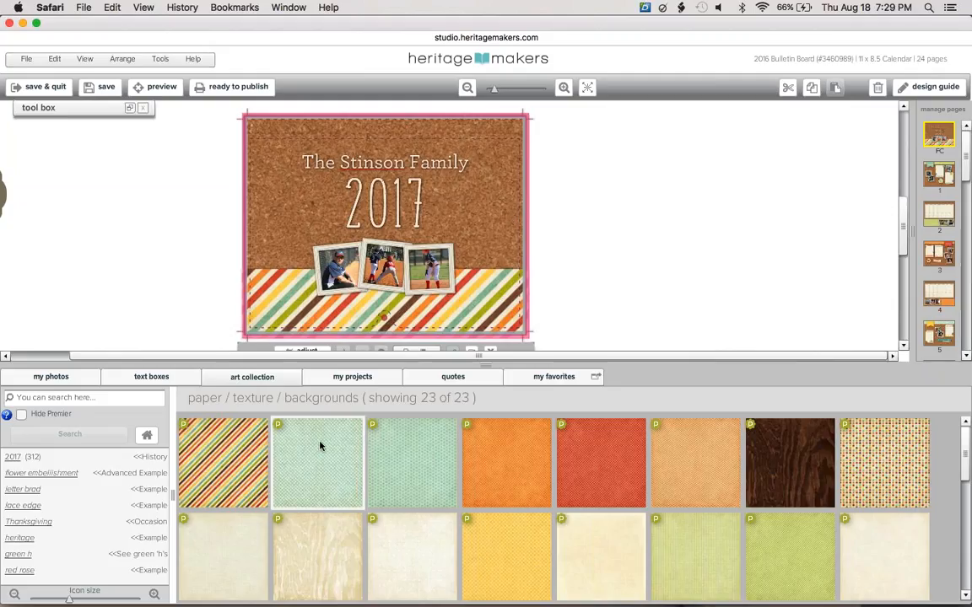
pyautogui.moveTo(325, 552); pyautogui.dragTo(321, 204)
pyautogui.moveTo(761, 454); pyautogui.dragTo(430, 230)
# Step: Replace the striped band along the bottom of the cover with the red polka-dot paper
pyautogui.click(476, 312)
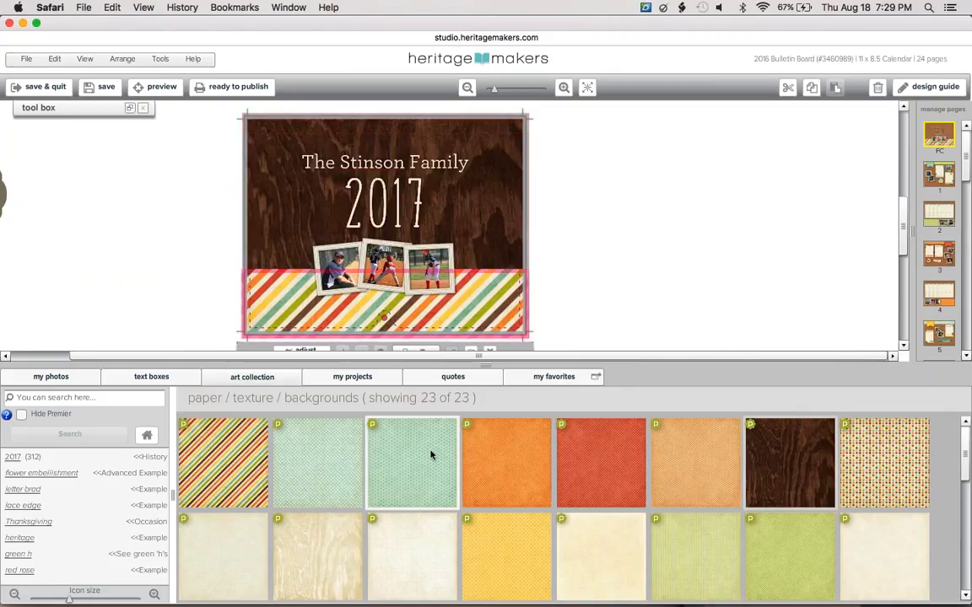
pyautogui.moveTo(592, 468); pyautogui.dragTo(392, 311)
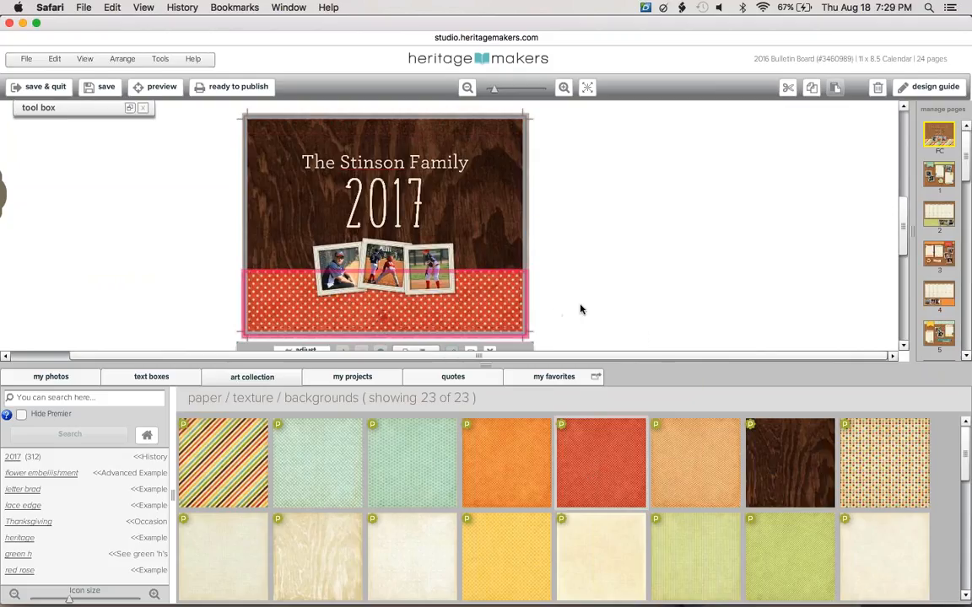
pyautogui.click(555, 314)
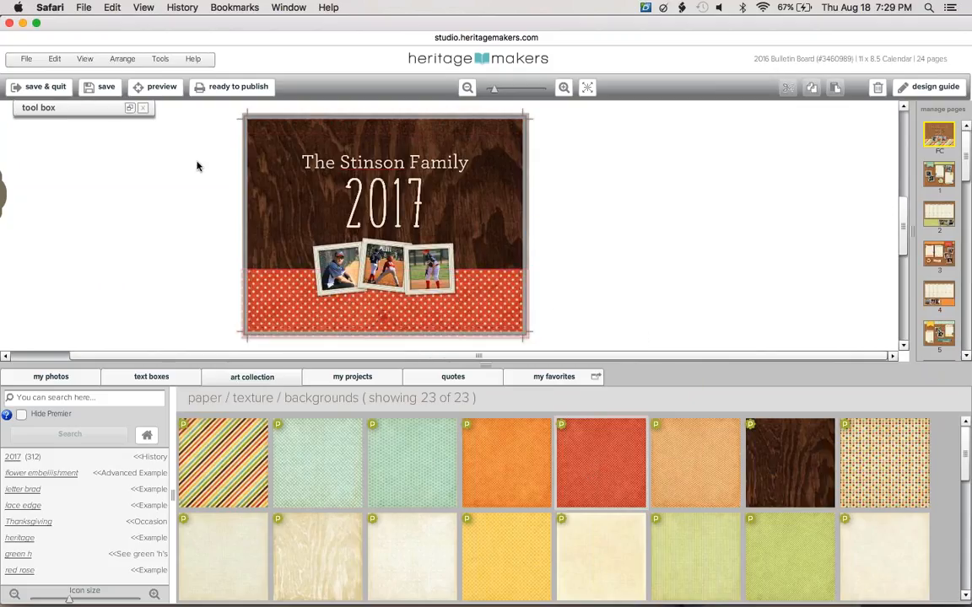
# Step: Try the light wood-grain paper as the cover background, and return to the dark brown wood
pyautogui.click(245, 179)
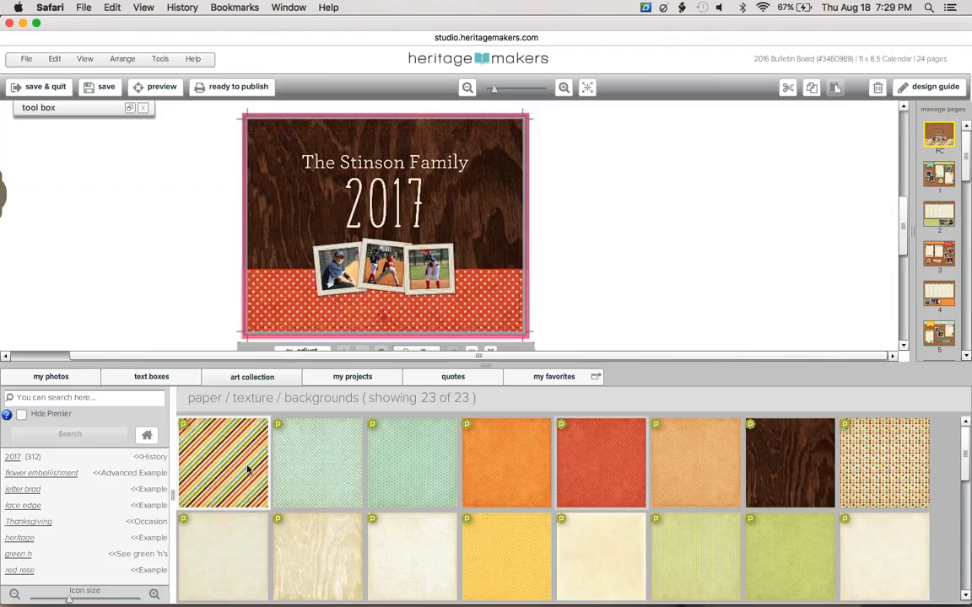
pyautogui.moveTo(330, 556); pyautogui.dragTo(396, 241)
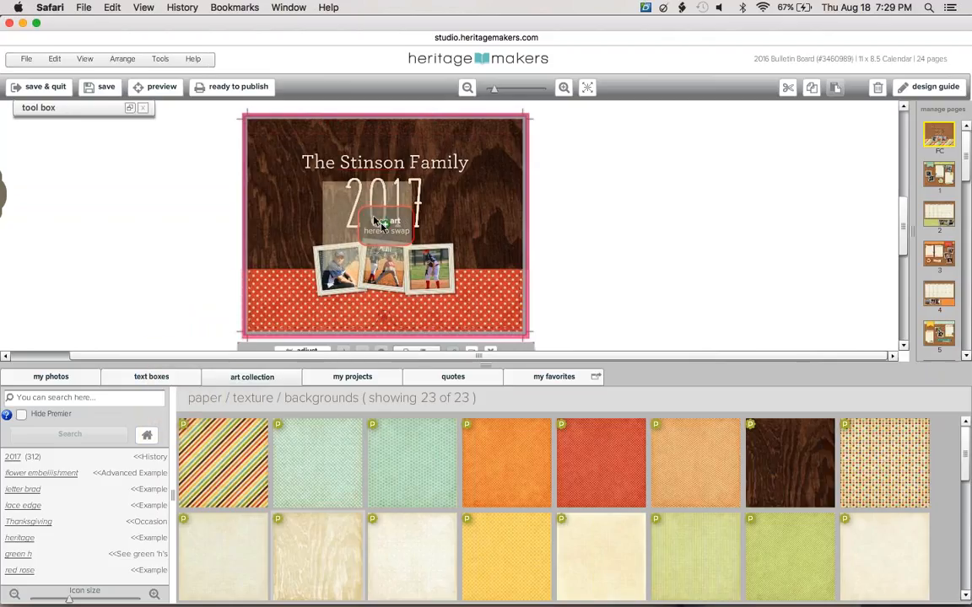
pyautogui.moveTo(749, 468); pyautogui.dragTo(380, 185)
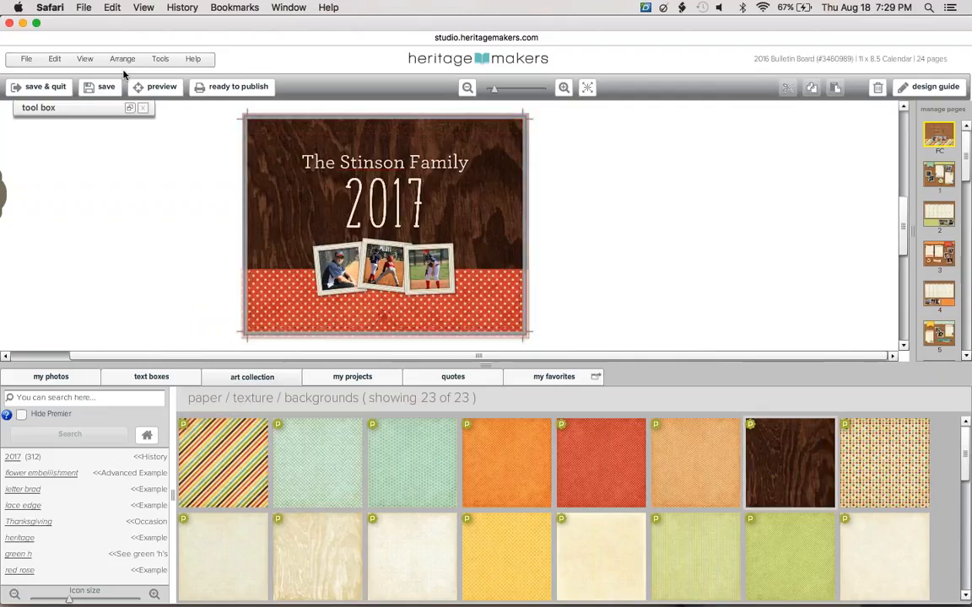
# Step: Replace the green striped band at the top of January's page 1 with the orange polka-dot paper
pyautogui.click(939, 177)
pyautogui.click(460, 125)
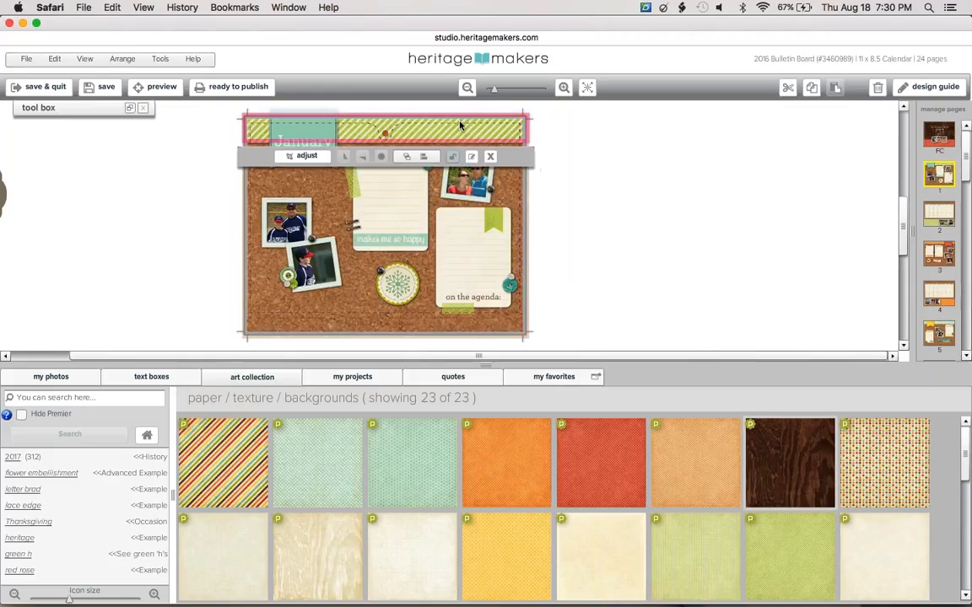
pyautogui.moveTo(490, 488); pyautogui.dragTo(379, 128)
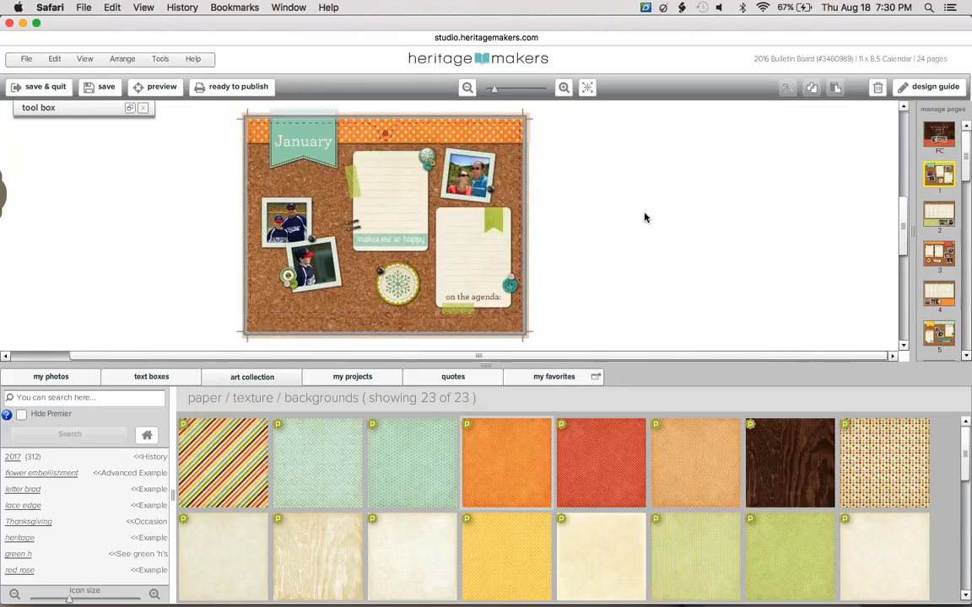
# Step: Try to recolor the January banner's fill by sampling the orange of the polka-dot band
pyautogui.click(311, 131)
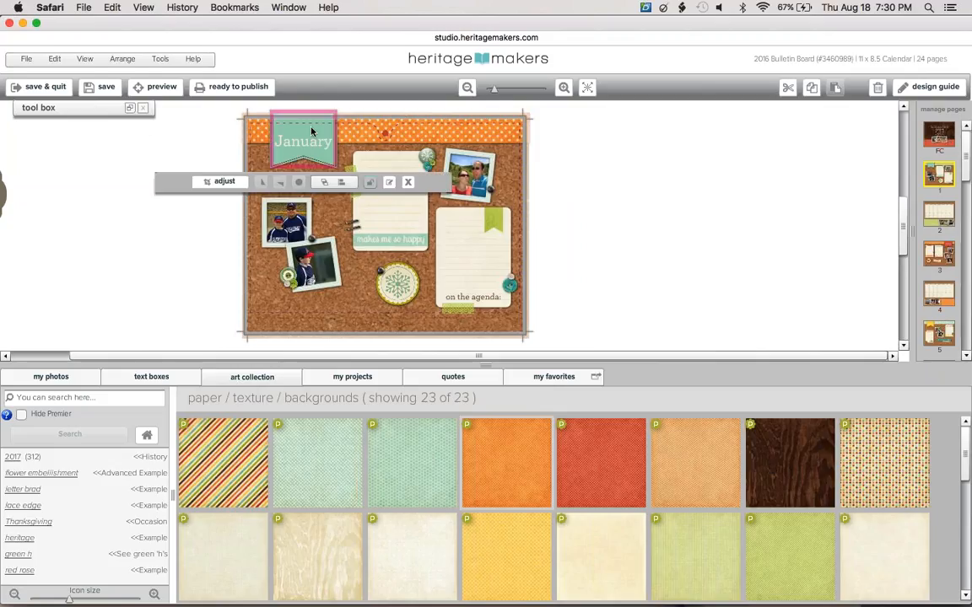
pyautogui.click(129, 107)
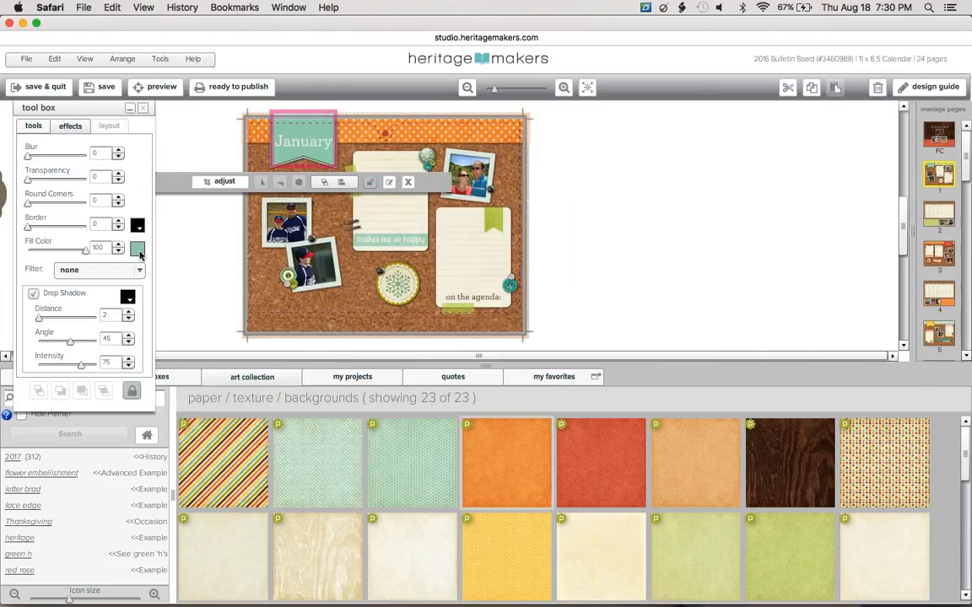
pyautogui.click(137, 250)
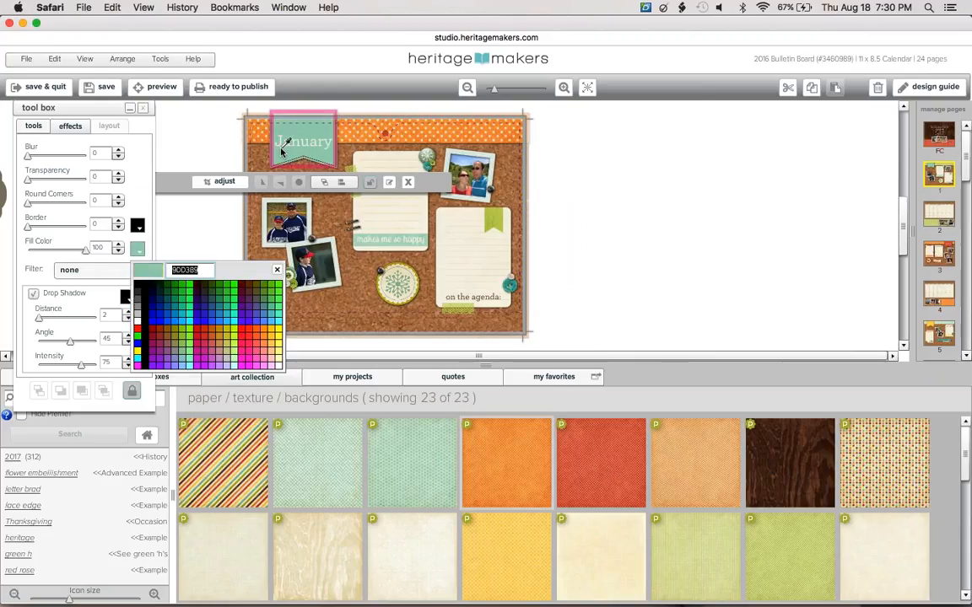
pyautogui.click(258, 128)
pyautogui.click(186, 175)
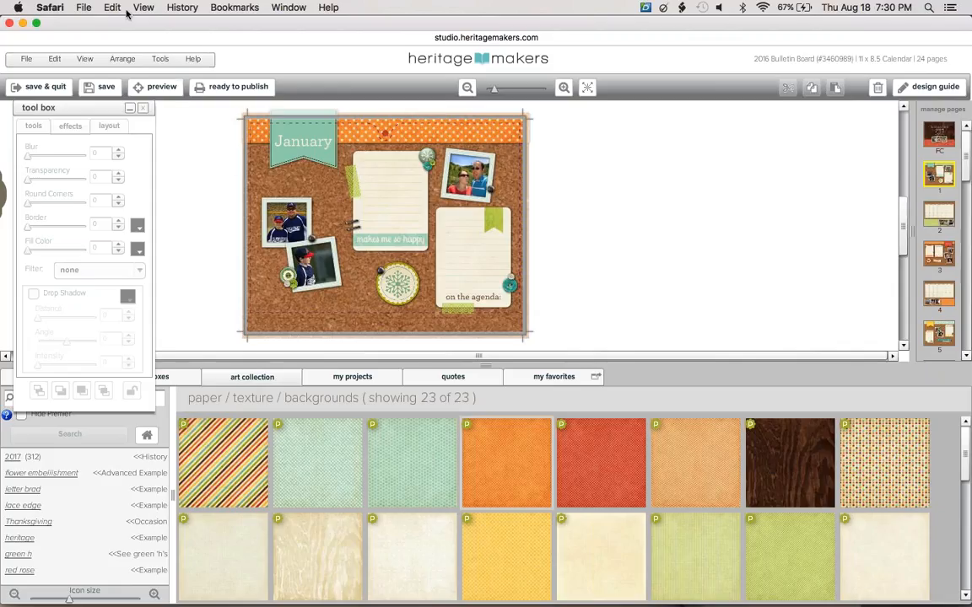
pyautogui.click(129, 108)
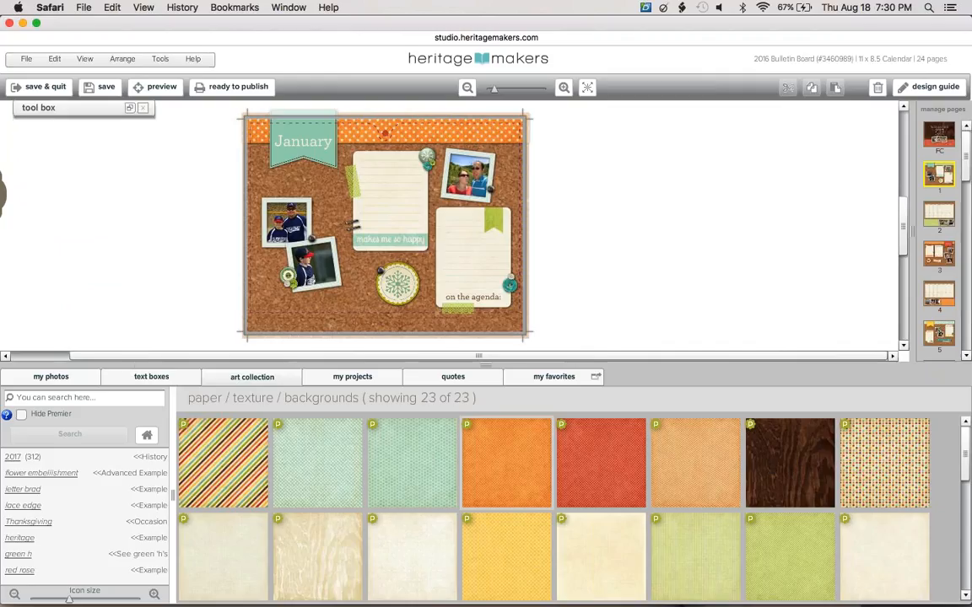
# Step: Preview the multicolored striped paper and open its collection, Life's Little Helpers Bright Papers
pyautogui.click(224, 459)
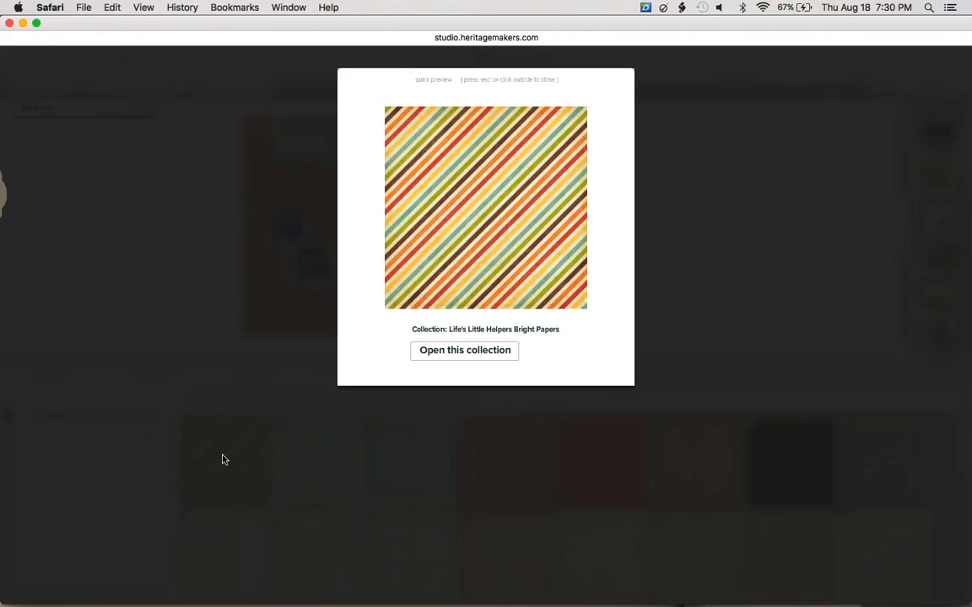
pyautogui.click(460, 350)
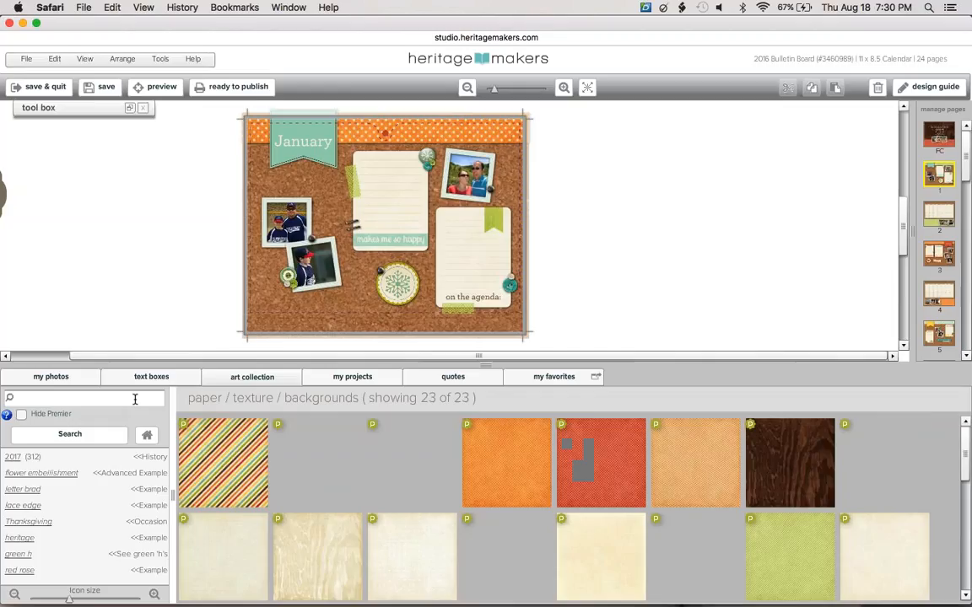
# Step: Search the art collection for HELPER and preview the first Life's Little Helpers collection
pyautogui.click(135, 399)
pyautogui.write('HELPER')
pyautogui.press('Return')
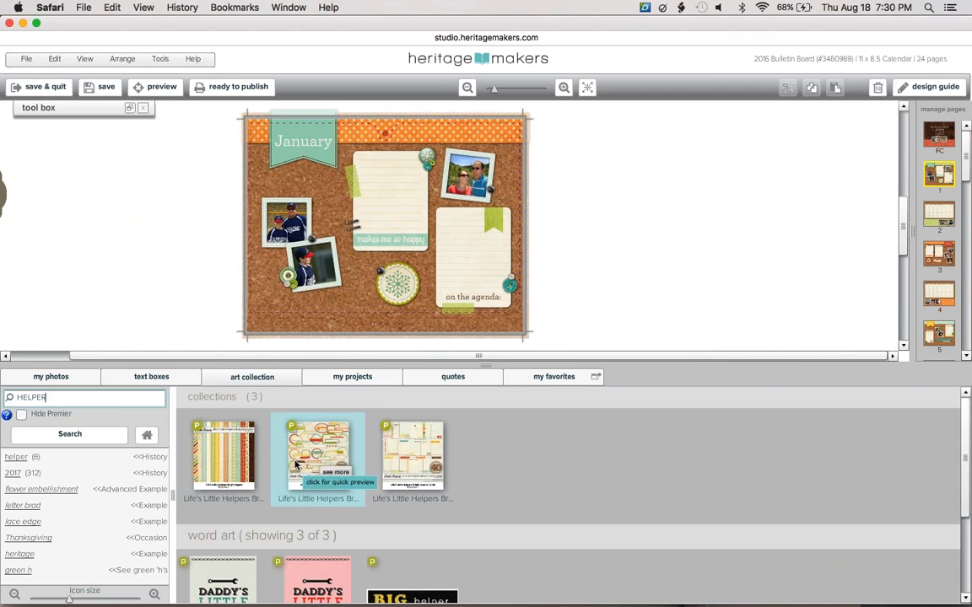
pyautogui.click(229, 451)
pyautogui.click(289, 275)
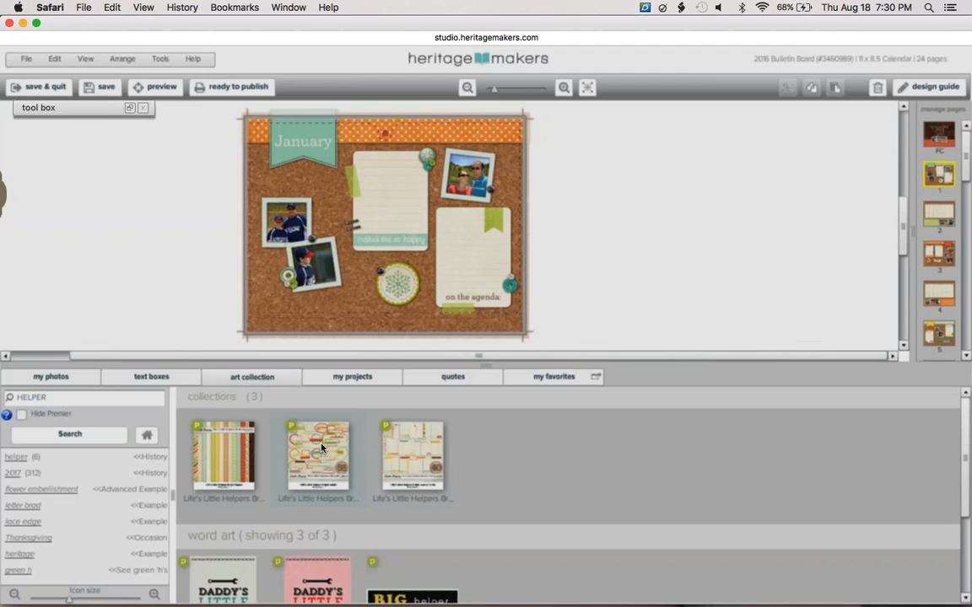
# Step: Preview the Life's Little Helpers Bright Labels and Bright Journal Cards collections
pyautogui.click(319, 456)
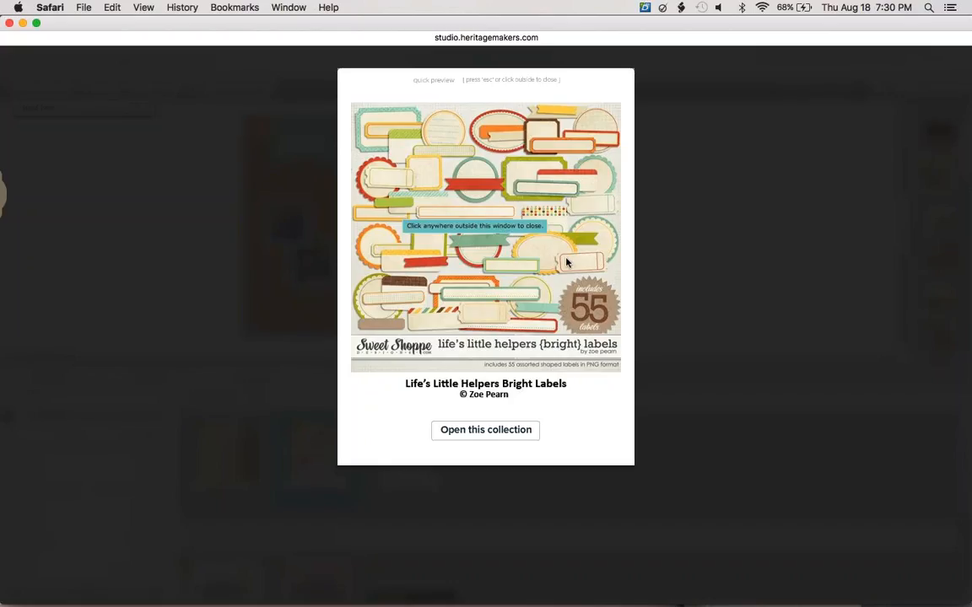
pyautogui.click(704, 253)
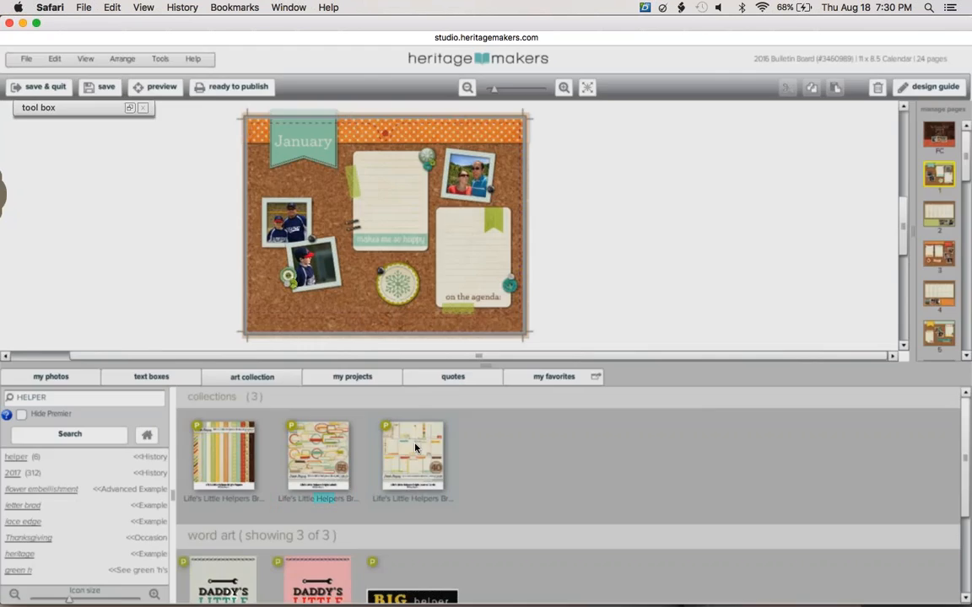
pyautogui.click(415, 448)
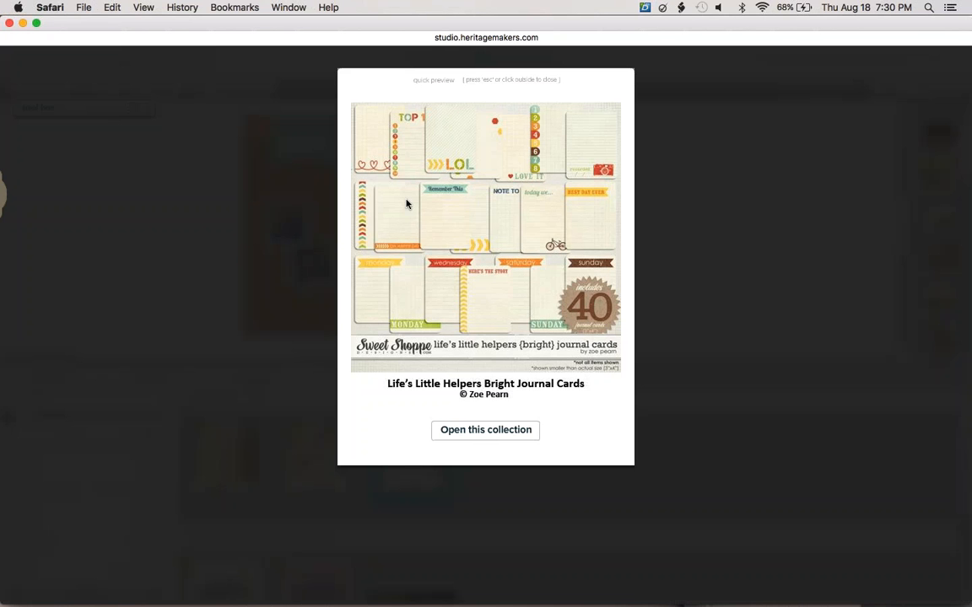
pyautogui.click(685, 252)
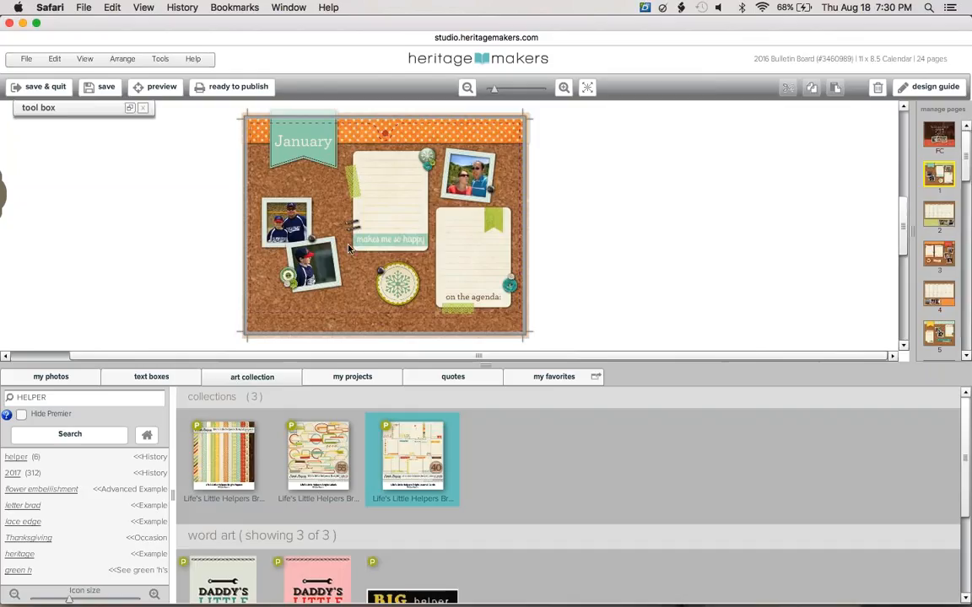
pyautogui.click(403, 294)
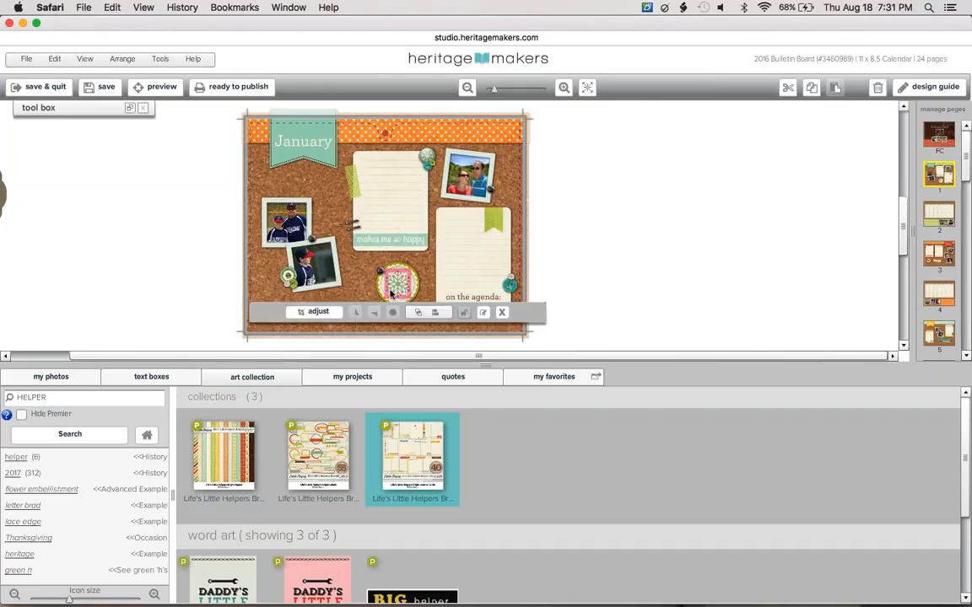
pyautogui.click(666, 263)
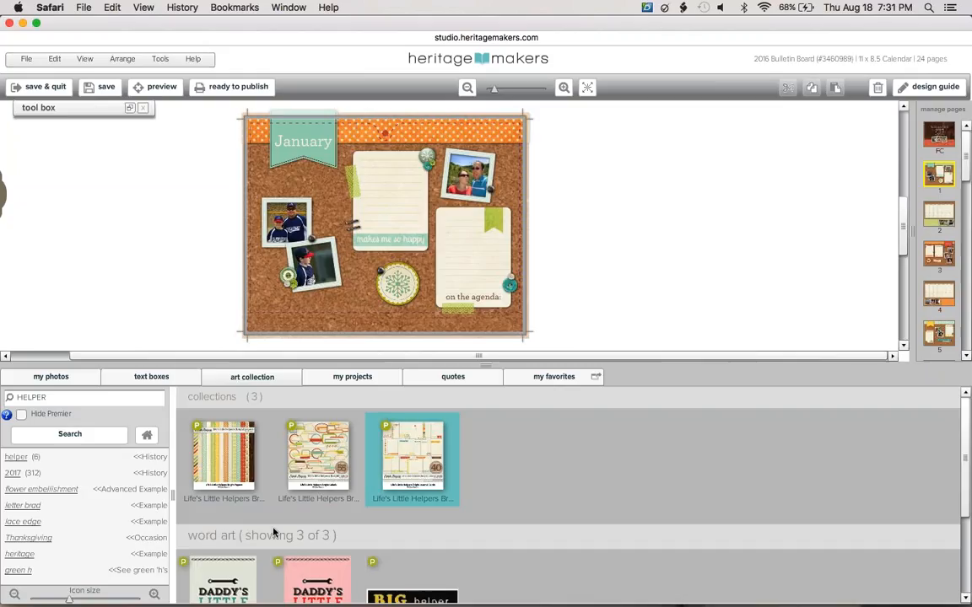
pyautogui.moveTo(424, 457)
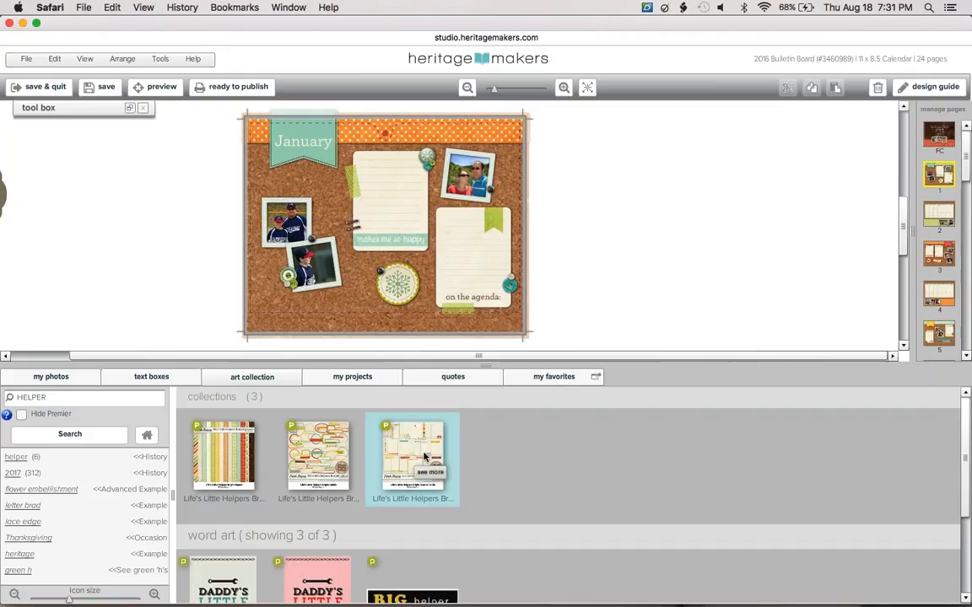
pyautogui.click(320, 451)
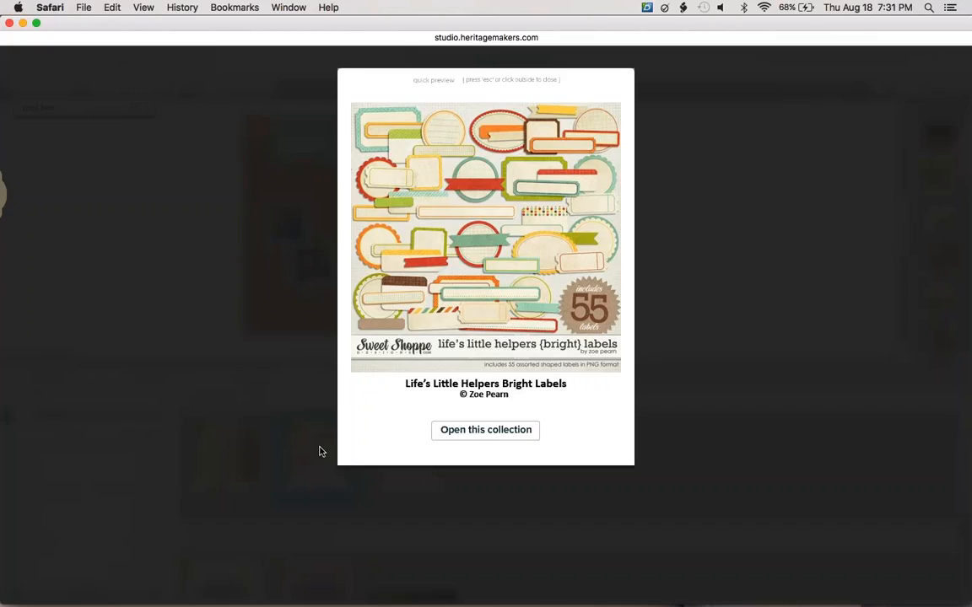
pyautogui.click(262, 386)
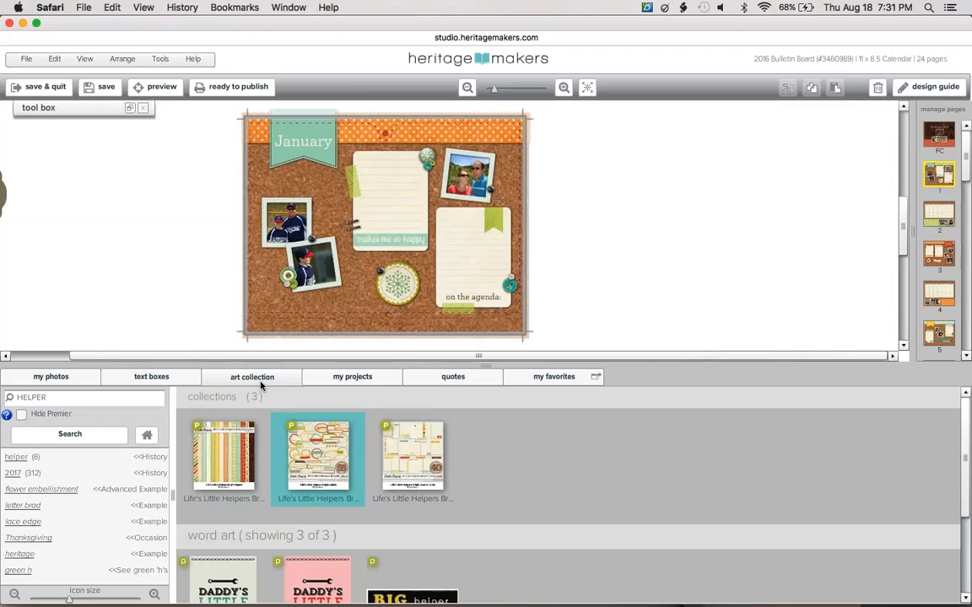
# Step: Open the Life's Little Helpers Bright Papers collection and replace January's orange polka-dot band with the green striped paper
pyautogui.click(236, 456)
pyautogui.click(963, 518)
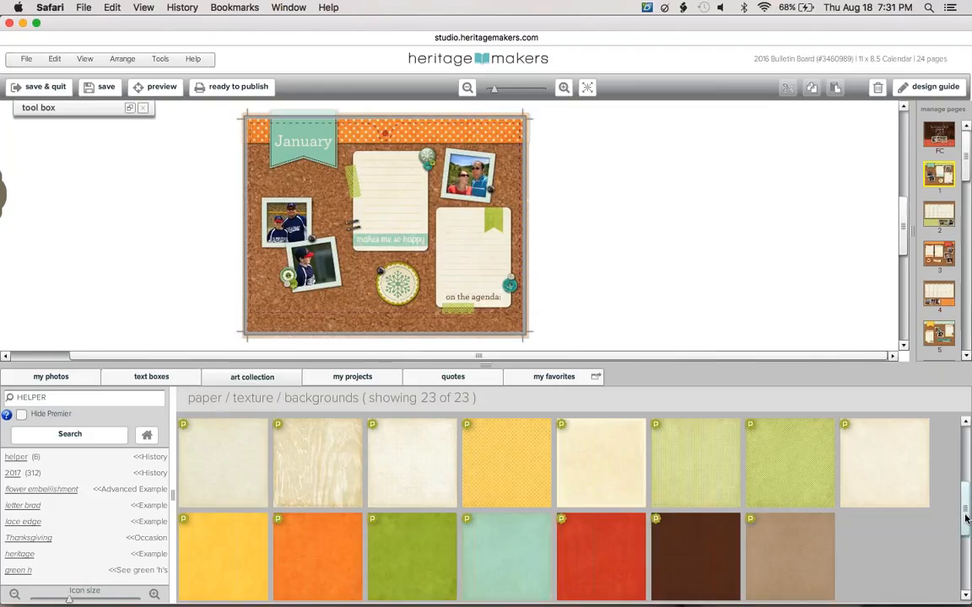
pyautogui.moveTo(964, 509); pyautogui.dragTo(969, 462)
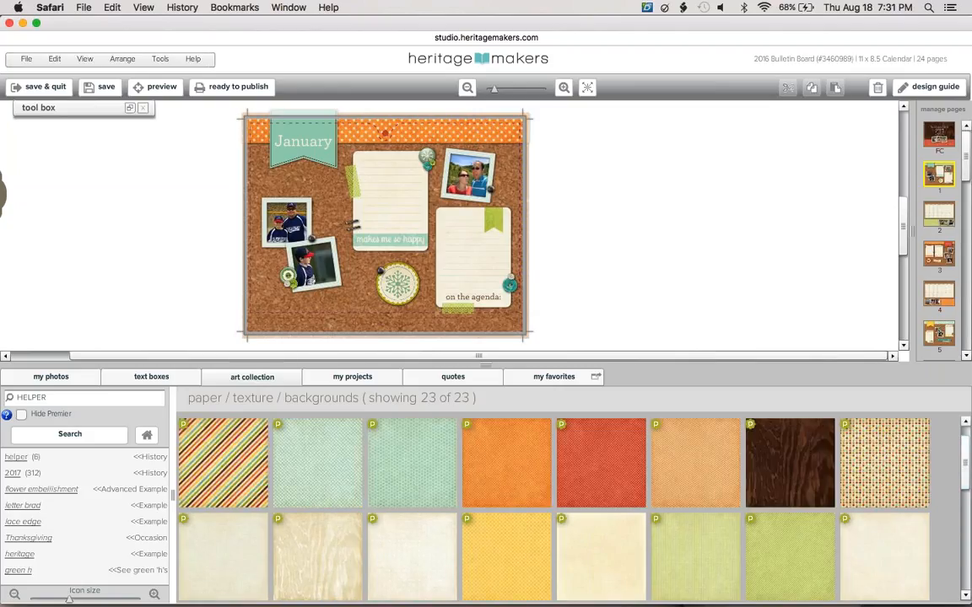
pyautogui.click(905, 485)
pyautogui.click(904, 483)
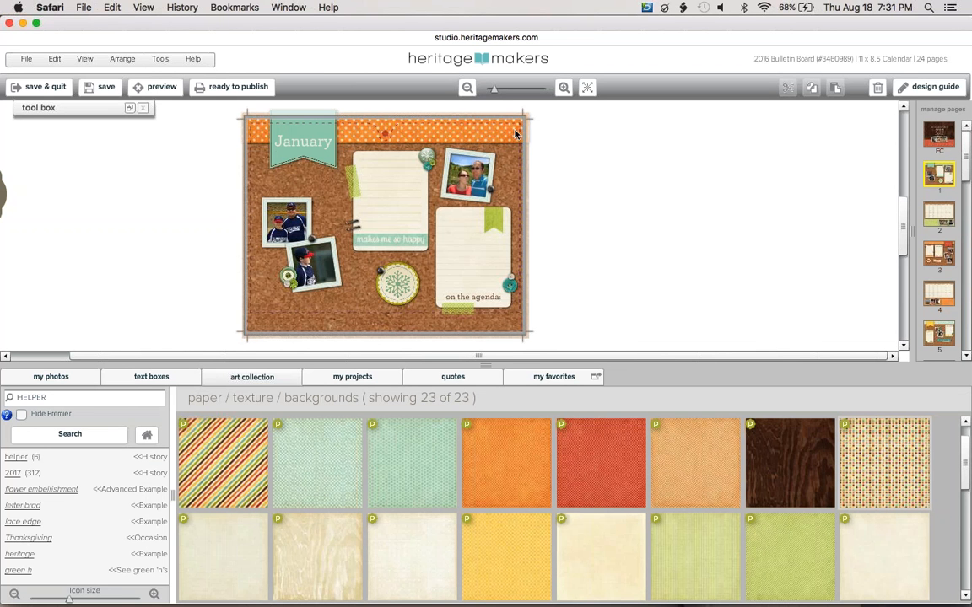
pyautogui.click(463, 122)
pyautogui.moveTo(774, 559); pyautogui.dragTo(392, 120)
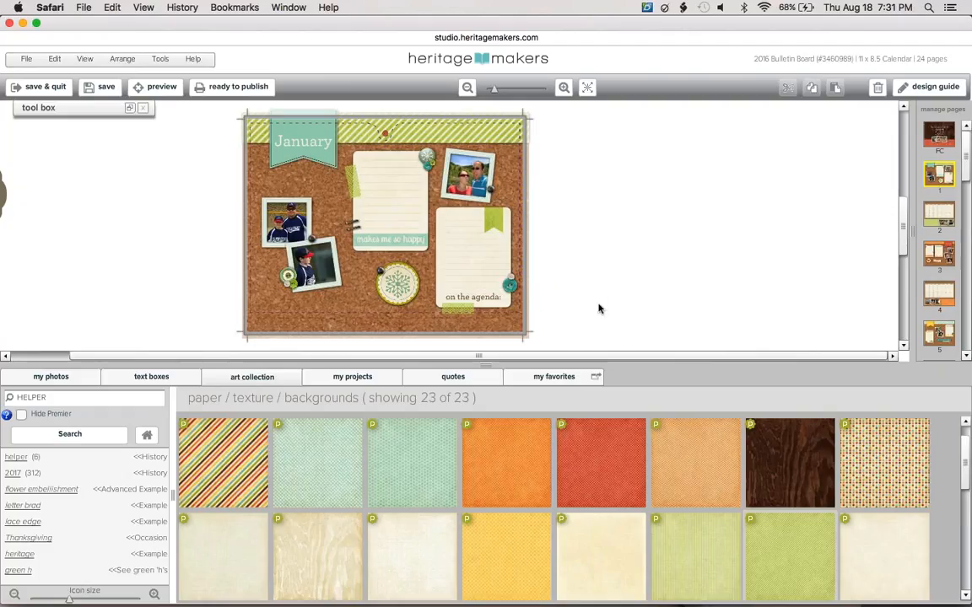
# Step: Review January's date grid on page 2 and the front cover
pyautogui.click(945, 218)
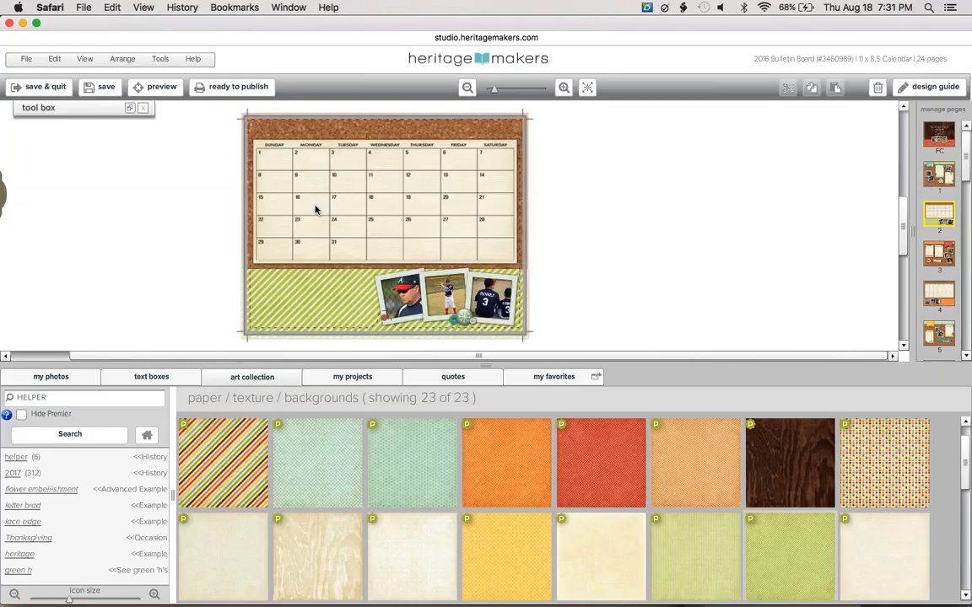
pyautogui.click(426, 150)
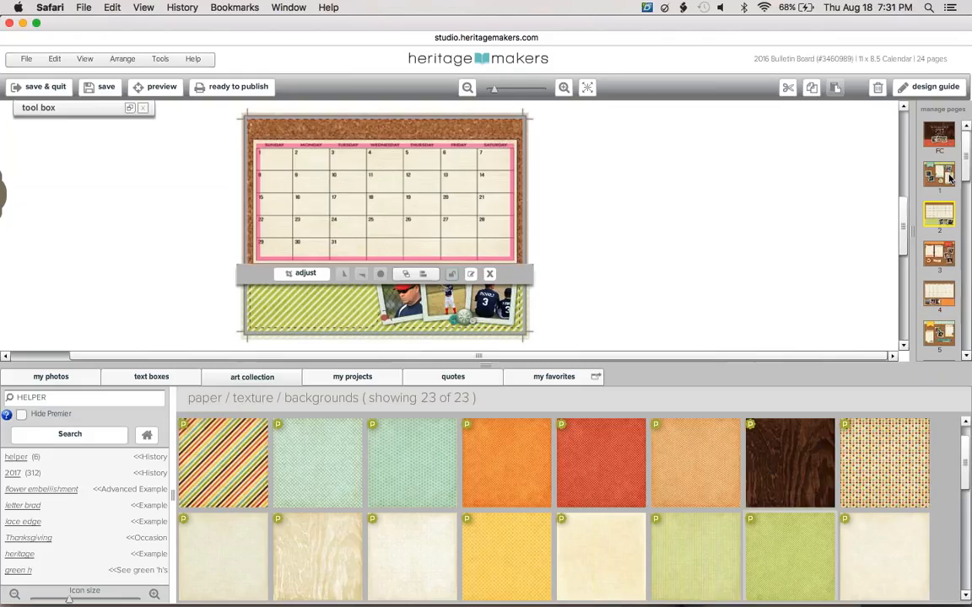
pyautogui.click(939, 135)
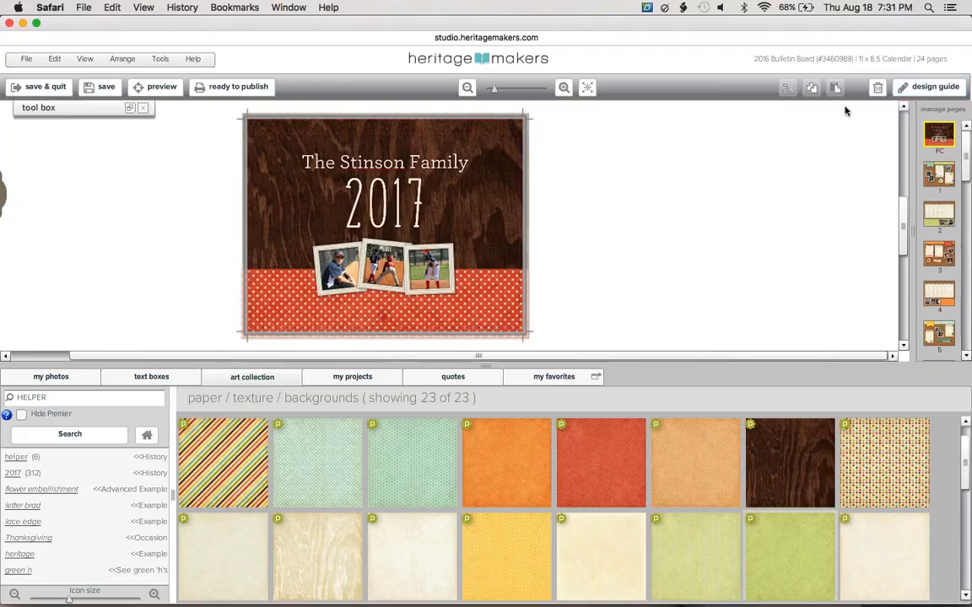
pyautogui.click(955, 111)
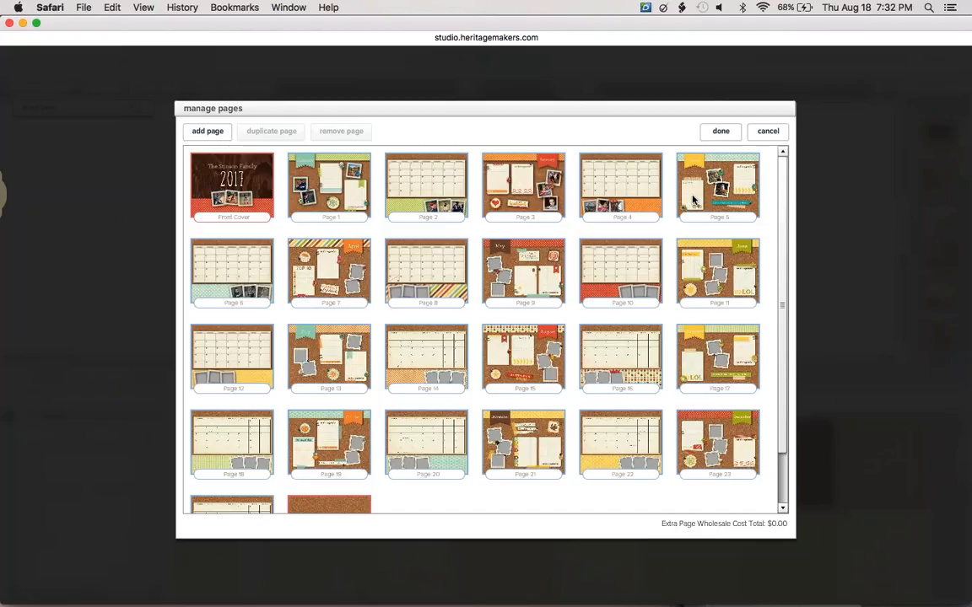
pyautogui.click(768, 133)
pyautogui.click(460, 333)
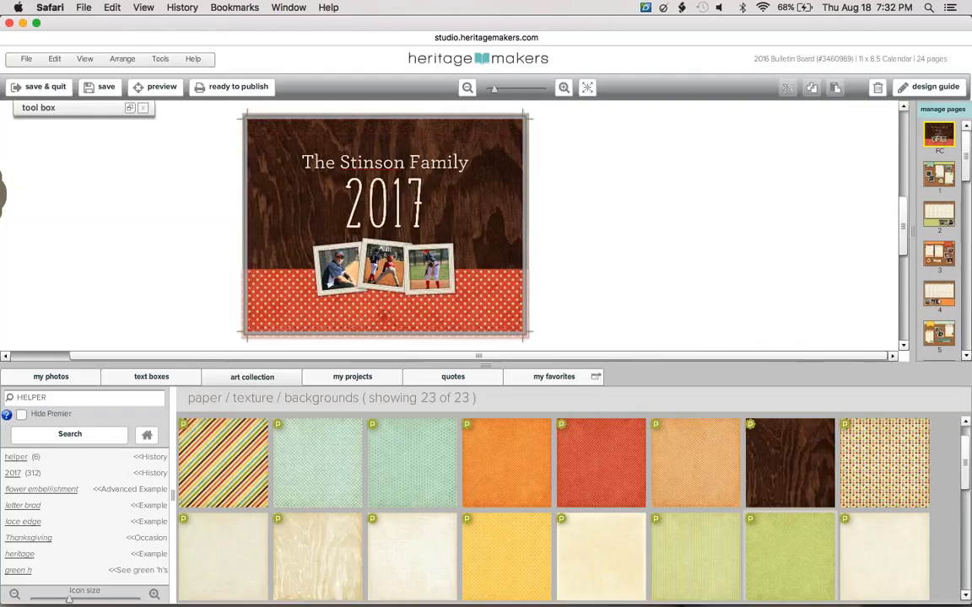
# Step: Move the two January pages behind the December pages, to pages 23 and 24, and apply the new page order
pyautogui.click(940, 112)
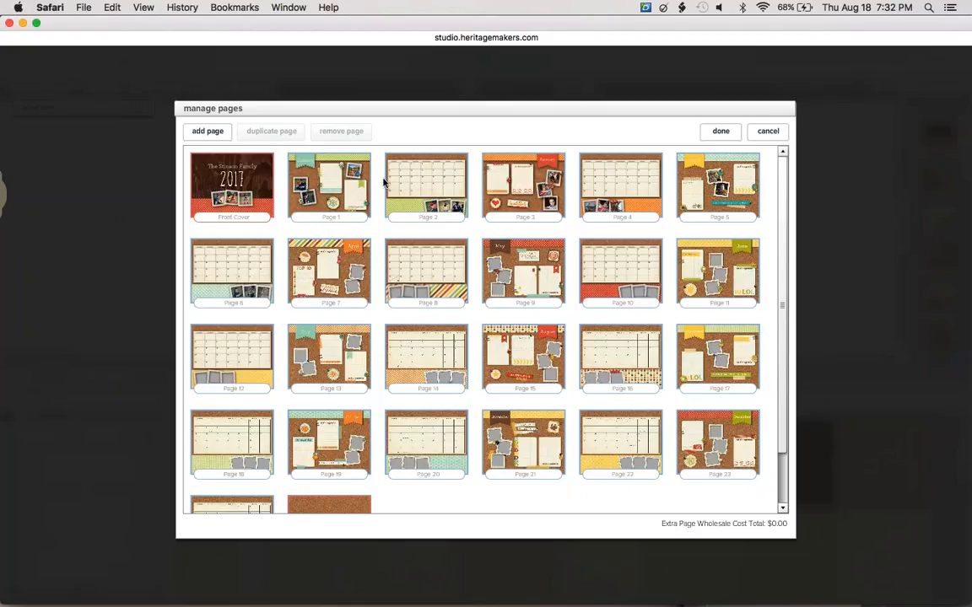
pyautogui.moveTo(336, 183); pyautogui.dragTo(376, 460)
pyautogui.scroll(-2, 779, 394)
pyautogui.moveTo(310, 431); pyautogui.dragTo(623, 462)
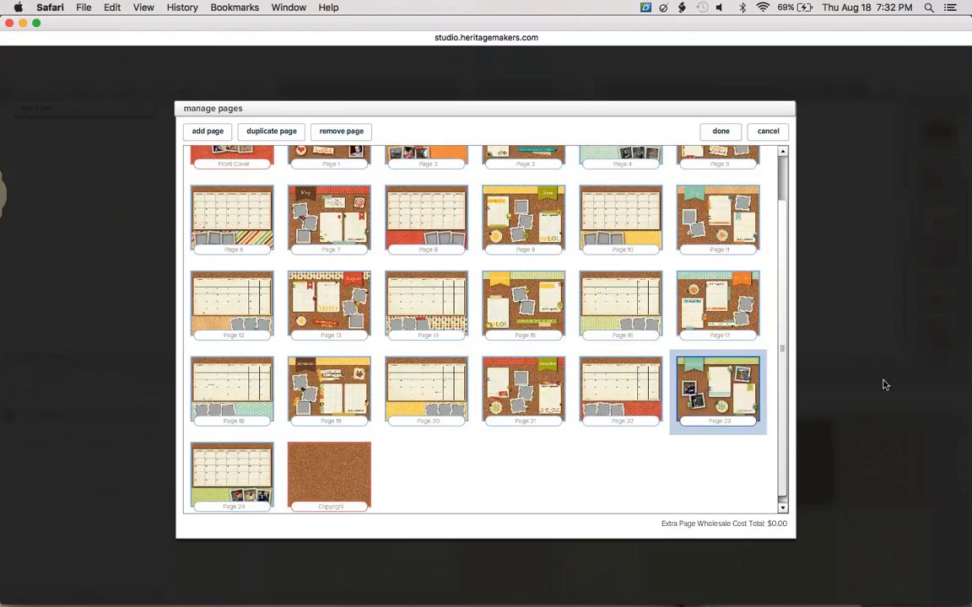
pyautogui.scroll(2, 535, 260)
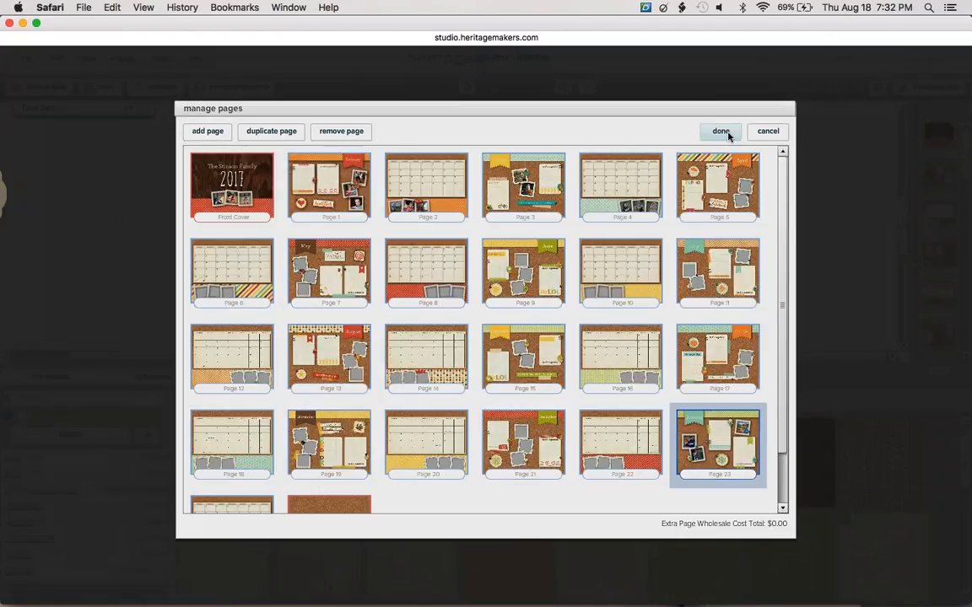
pyautogui.click(721, 131)
pyautogui.click(461, 342)
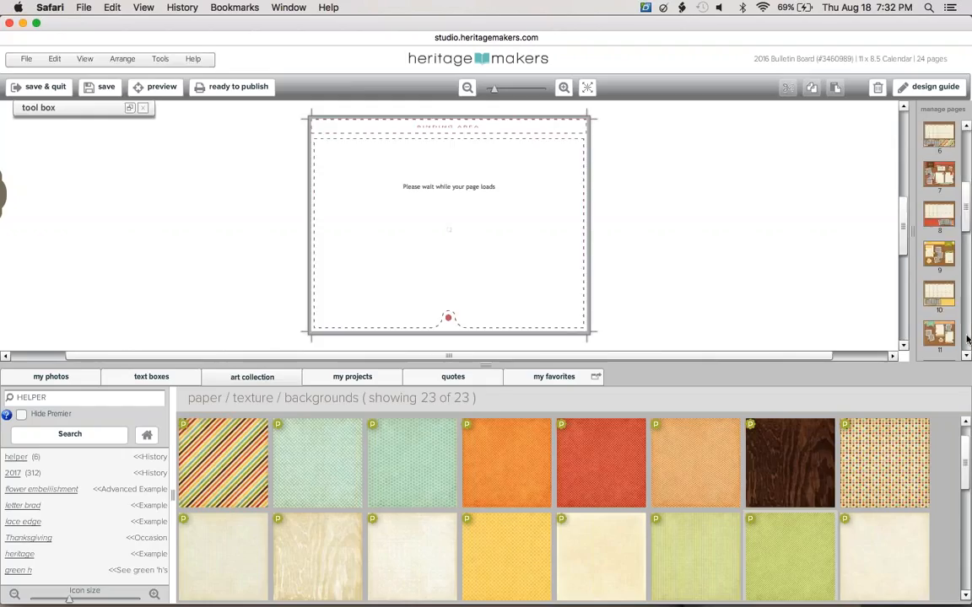
# Step: Check the reordered calendar by viewing January's date grid on page 24 and February's layout on page 1
pyautogui.scroll(-5, 969, 342)
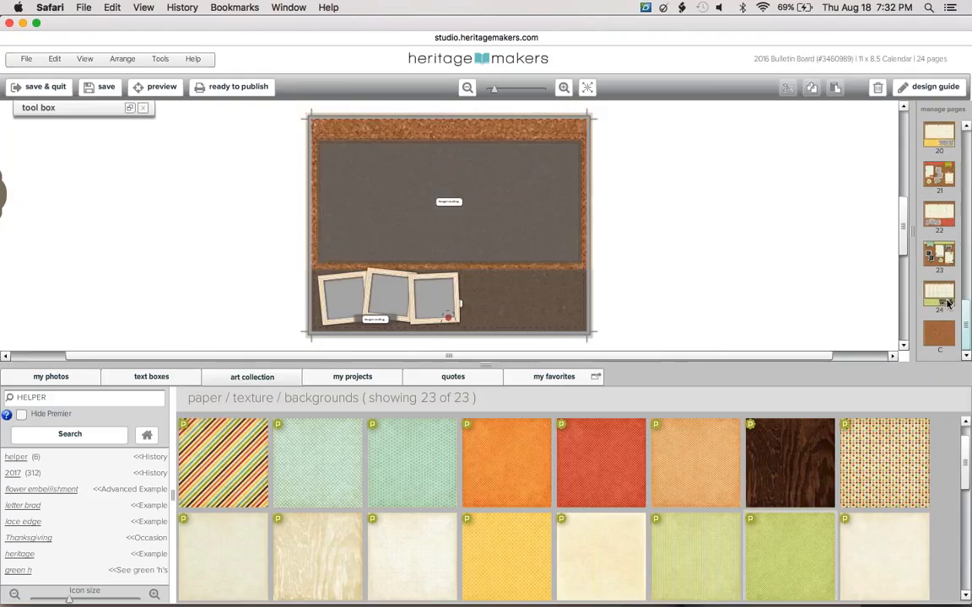
pyautogui.click(945, 297)
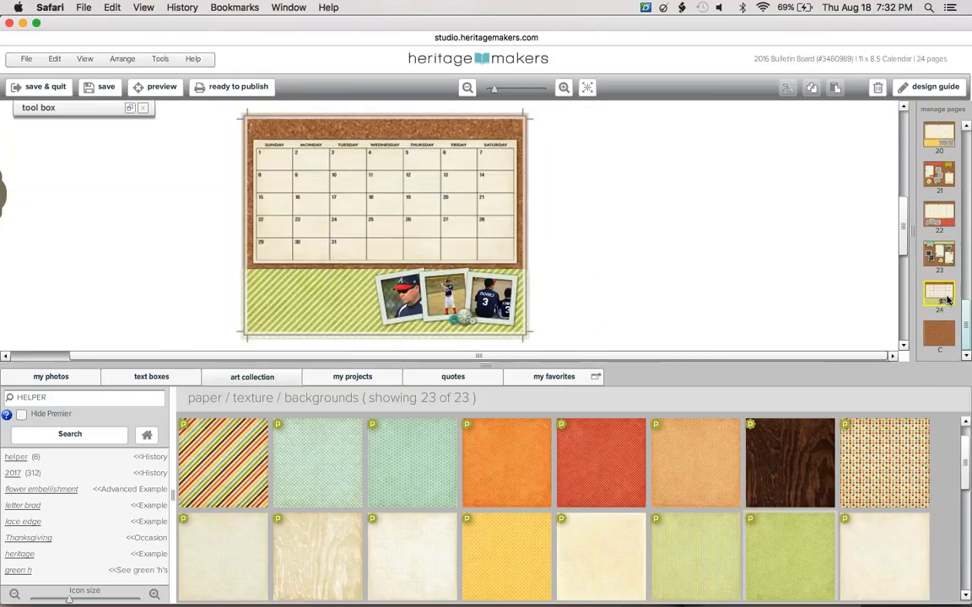
pyautogui.click(461, 147)
pyautogui.click(463, 152)
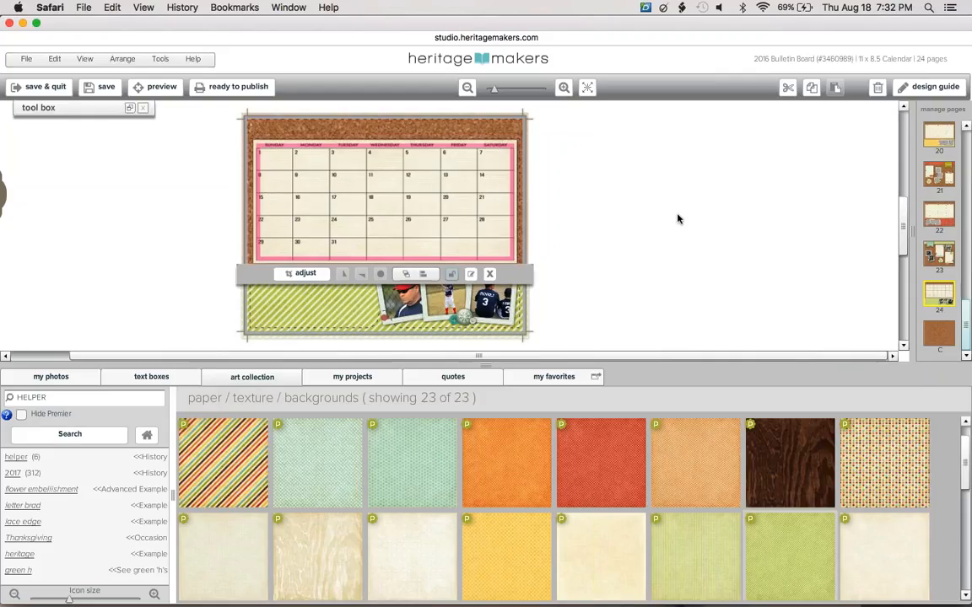
pyautogui.click(638, 233)
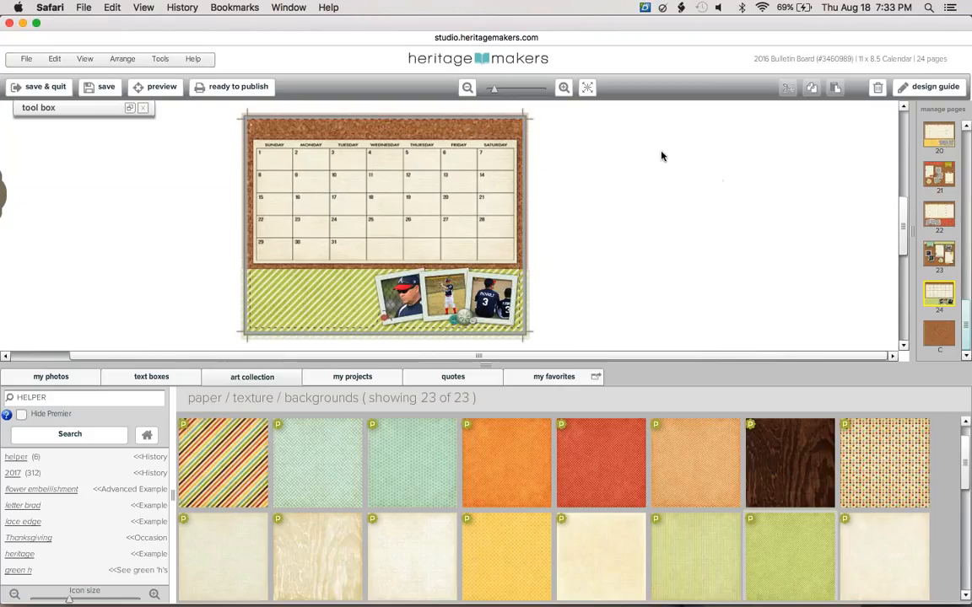
pyautogui.scroll(15, 969, 156)
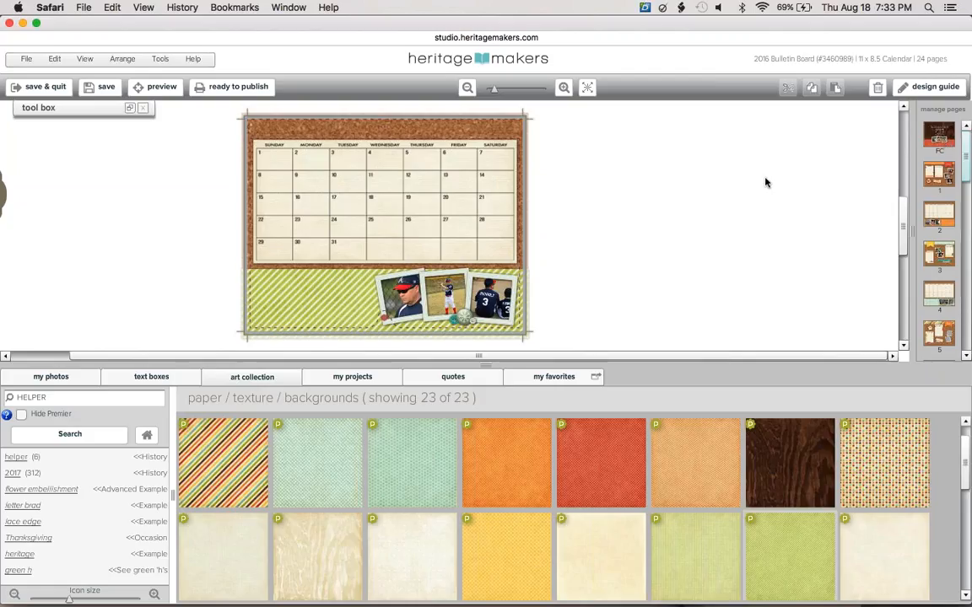
pyautogui.click(939, 176)
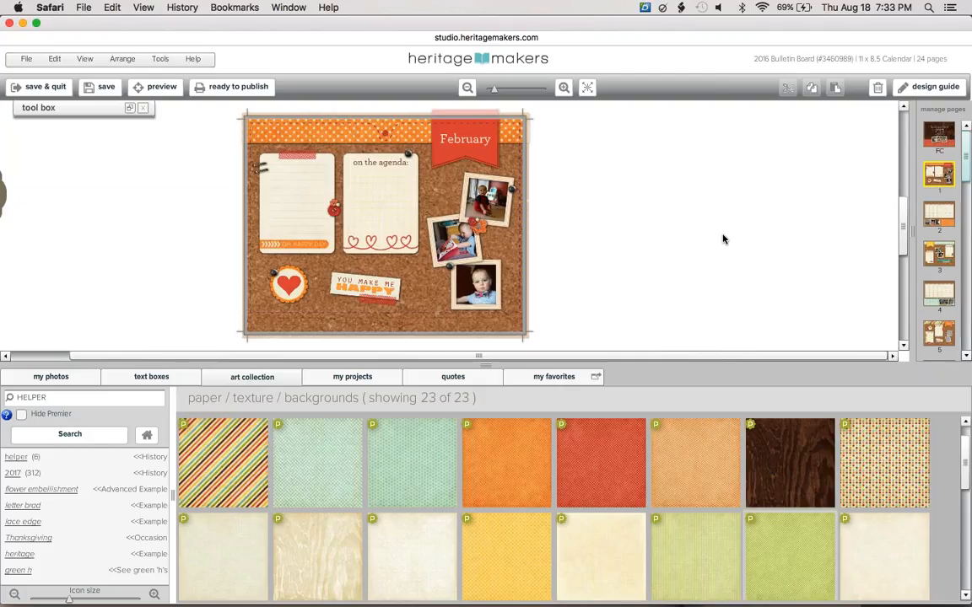
# Step: Publish the calendar project, confirming that every page has been reviewed and displays as it should print
pyautogui.click(232, 86)
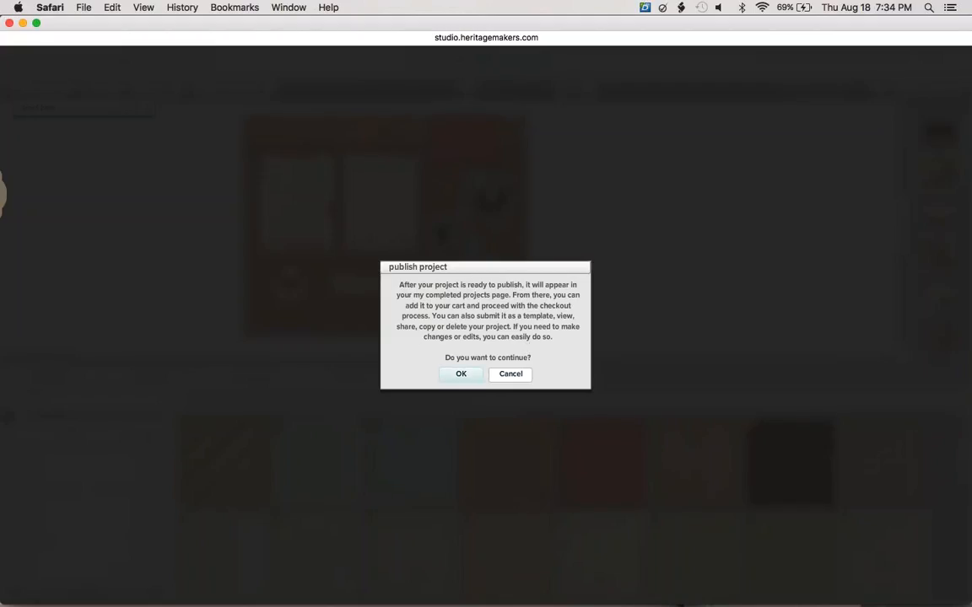
pyautogui.click(461, 378)
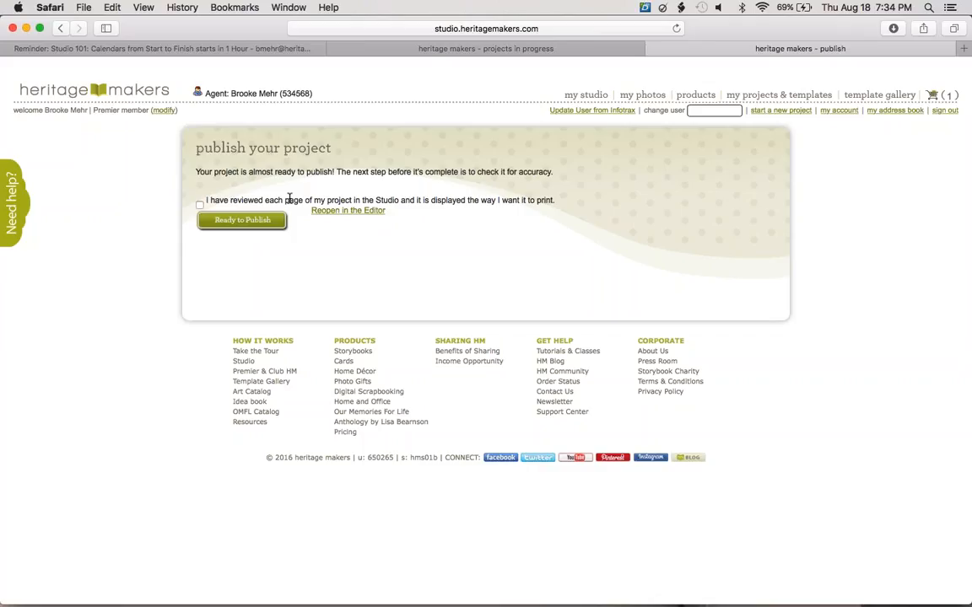
pyautogui.click(199, 204)
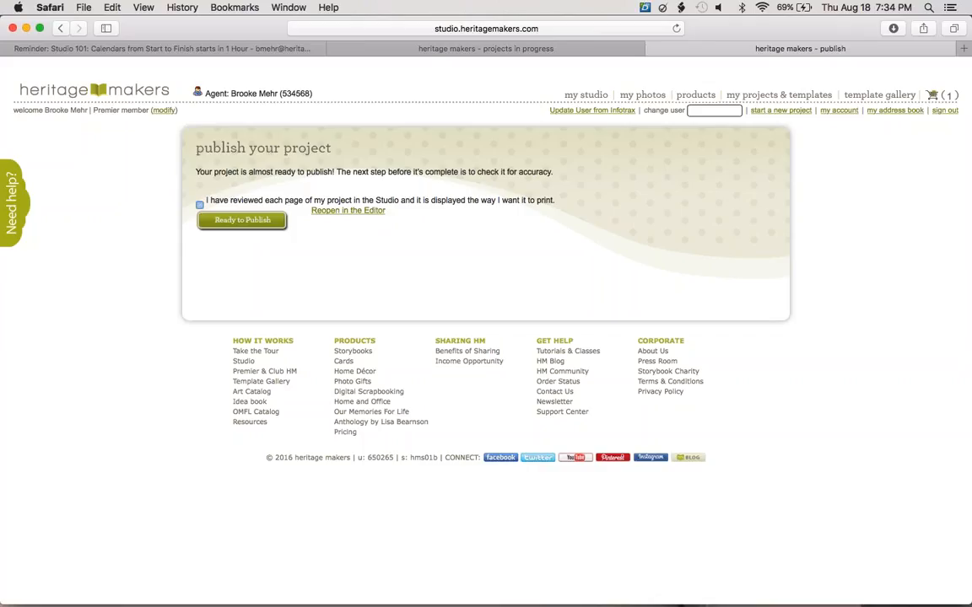
pyautogui.click(212, 225)
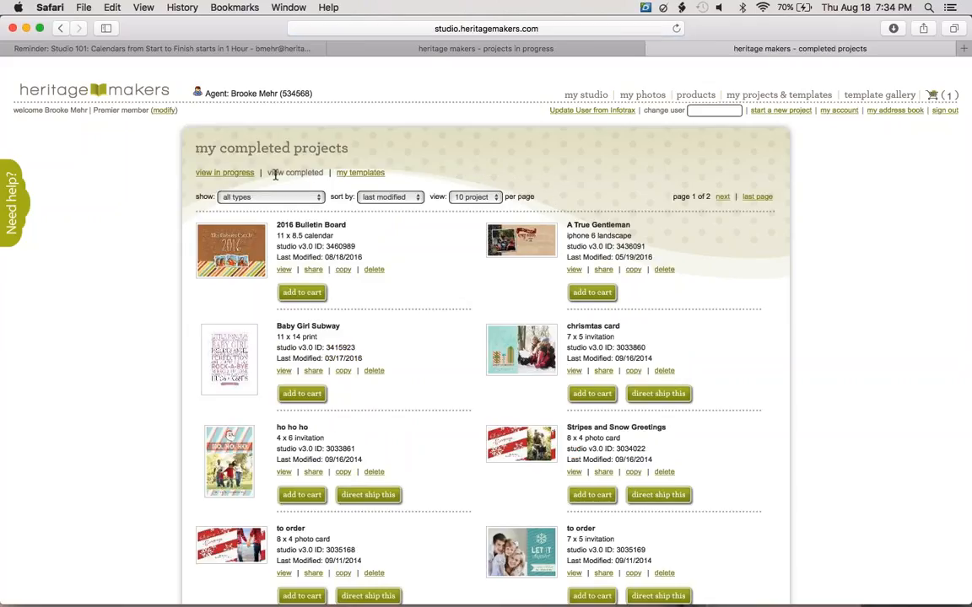
# Step: Compare the in-progress and completed project lists, and open the completed 2016 Bulletin Board calendar for viewing
pyautogui.click(227, 174)
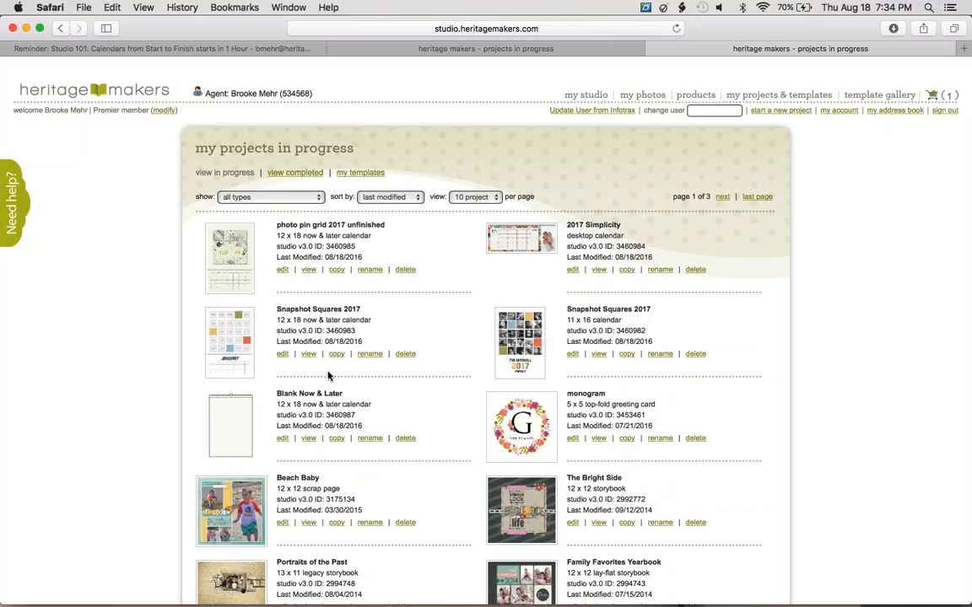
pyautogui.click(294, 172)
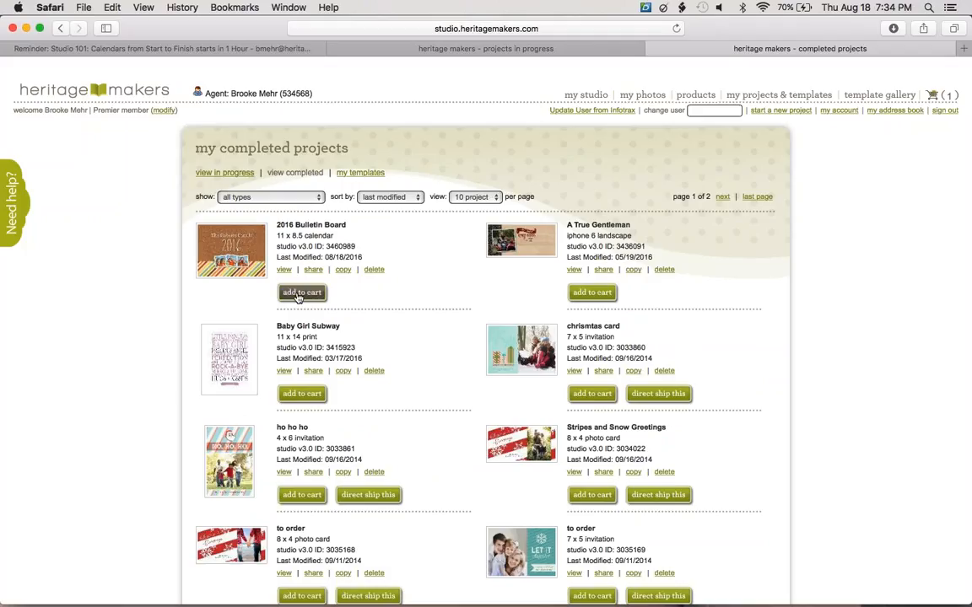
pyautogui.click(284, 270)
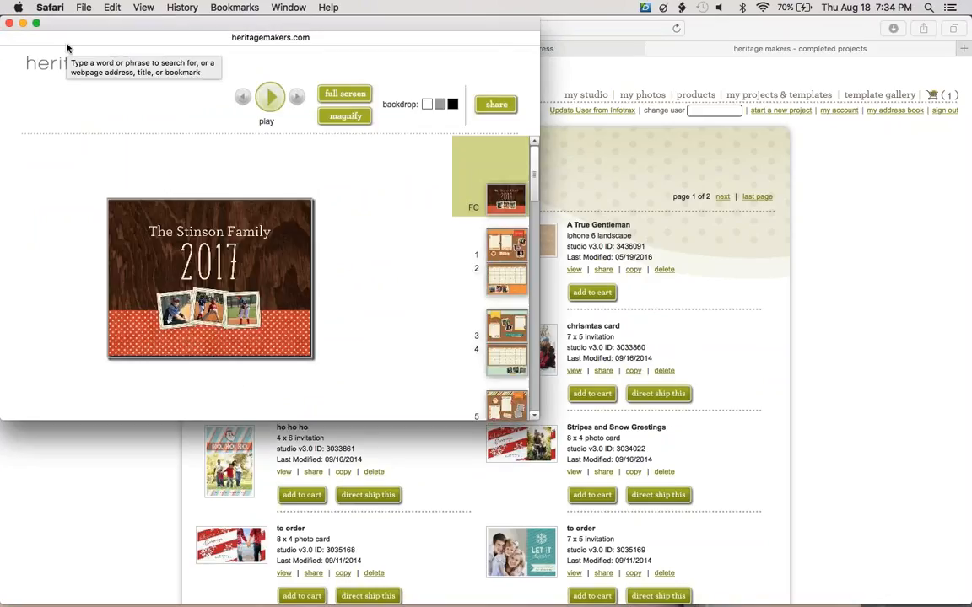
# Step: Page through the February, March and April spreads of the completed calendar, return to March, and close the project viewer
pyautogui.click(490, 272)
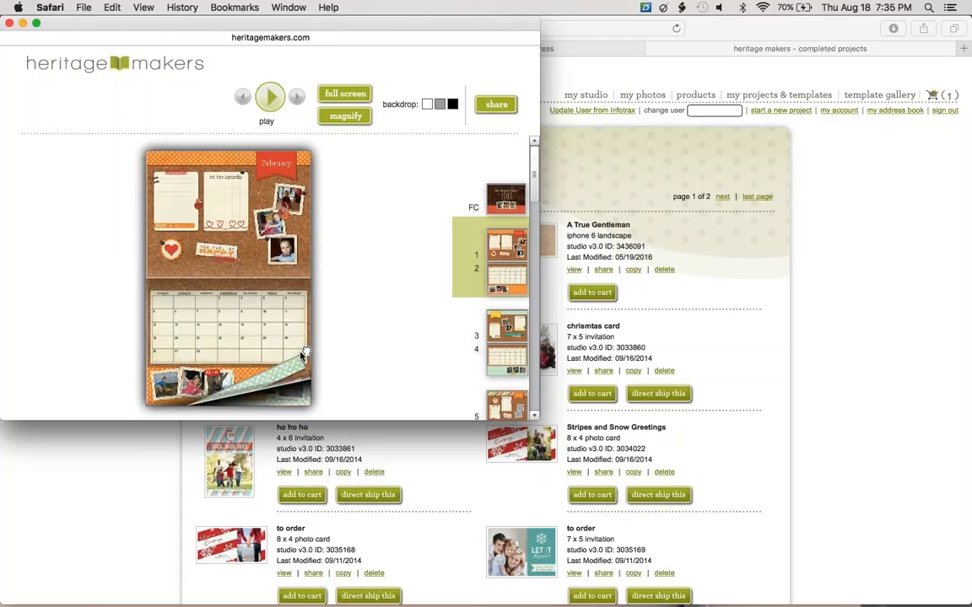
pyautogui.moveTo(284, 387); pyautogui.dragTo(288, 162)
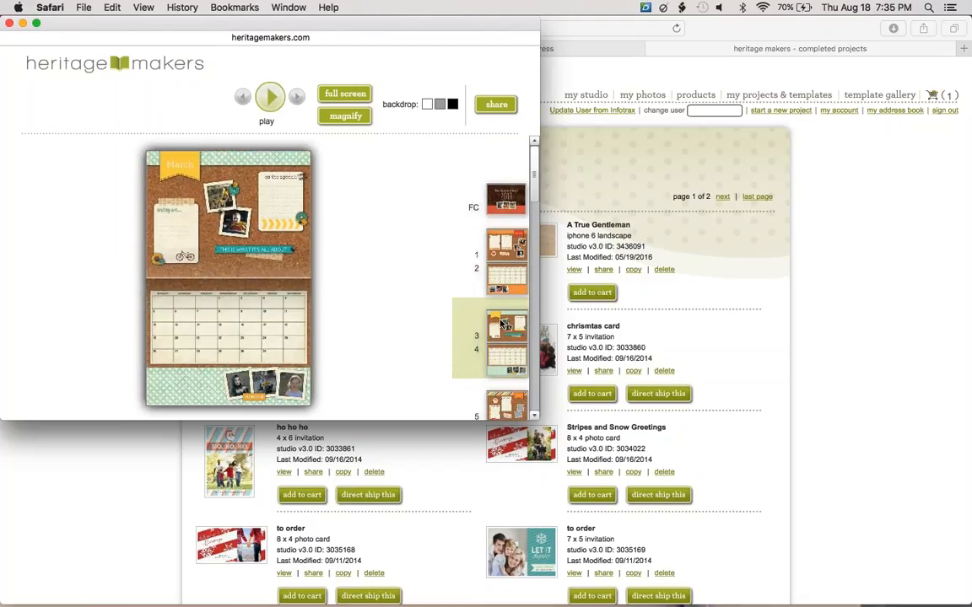
pyautogui.click(512, 406)
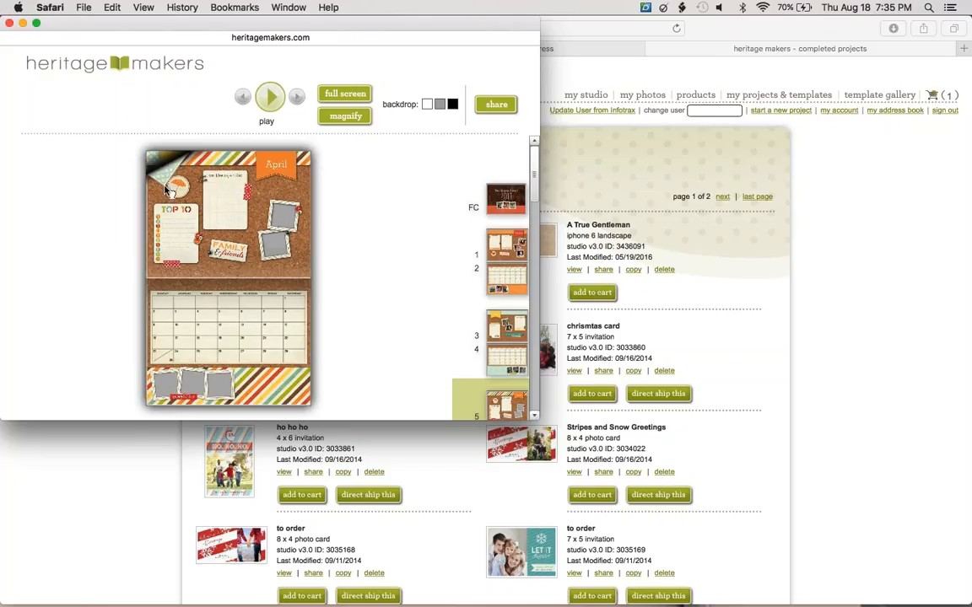
pyautogui.click(156, 172)
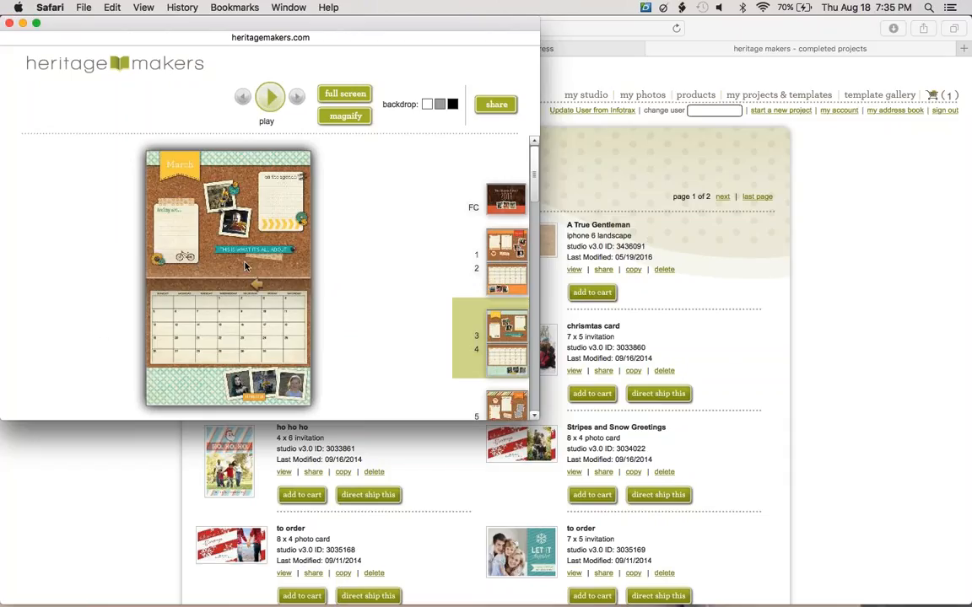
pyautogui.click(11, 23)
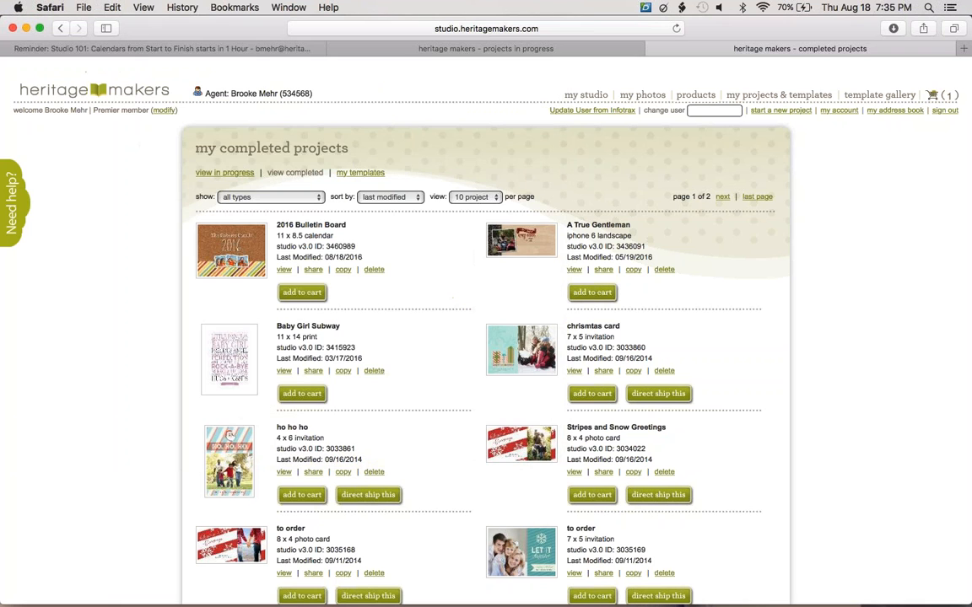
# Step: Look at the copy option for the completed 2016 Bulletin Board calendar and dismiss it without making a copy
pyautogui.click(343, 271)
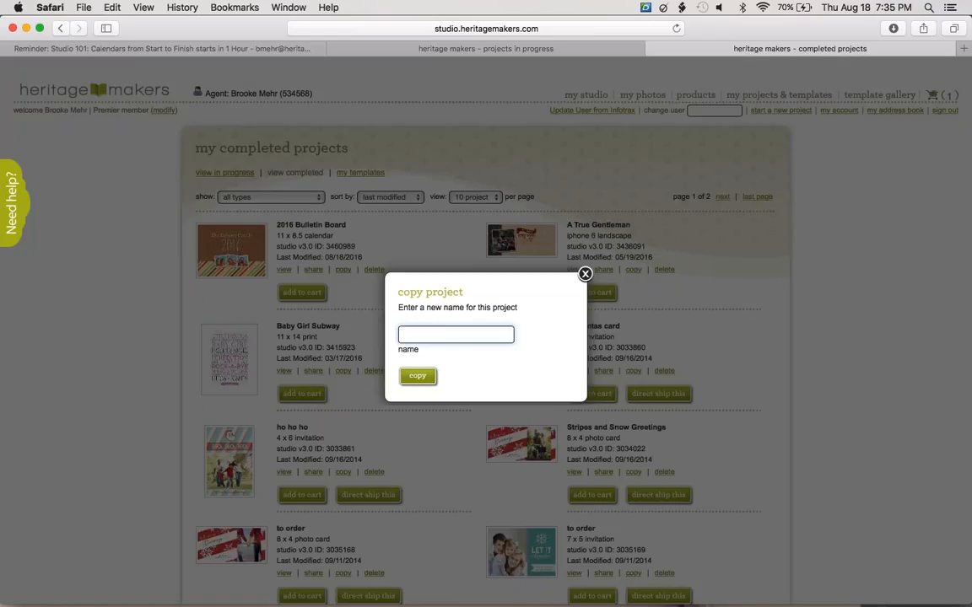
pyautogui.click(304, 347)
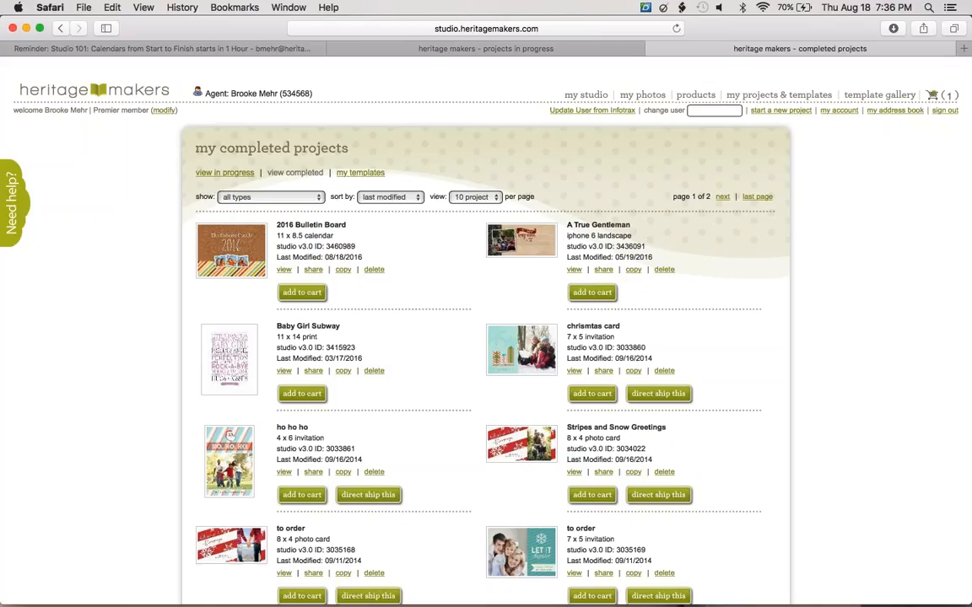
# Step: Add the completed 2016 Bulletin Board calendar to the cart, and remove the A True Gentleman item from the shopping cart
pyautogui.click(299, 293)
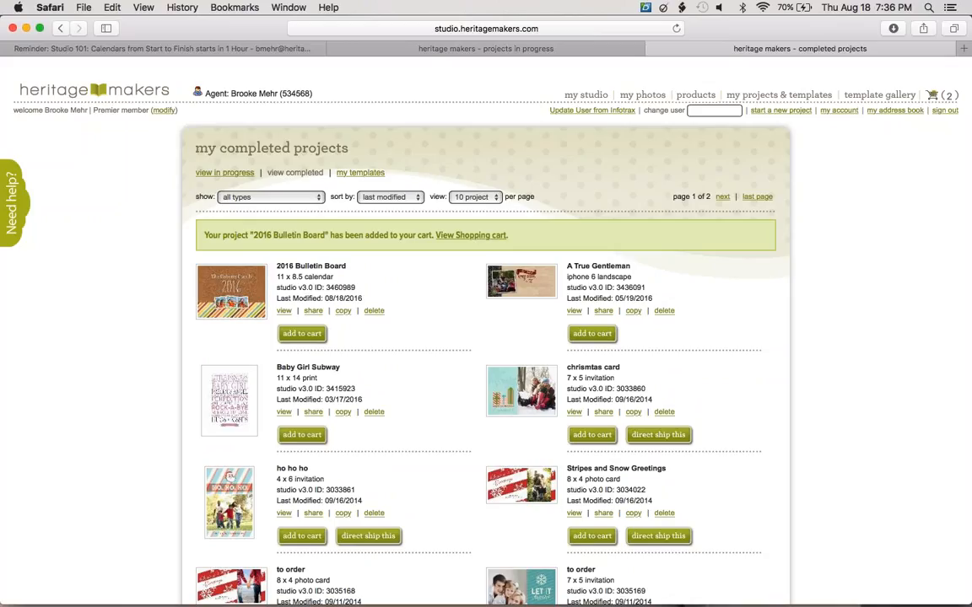
pyautogui.click(596, 439)
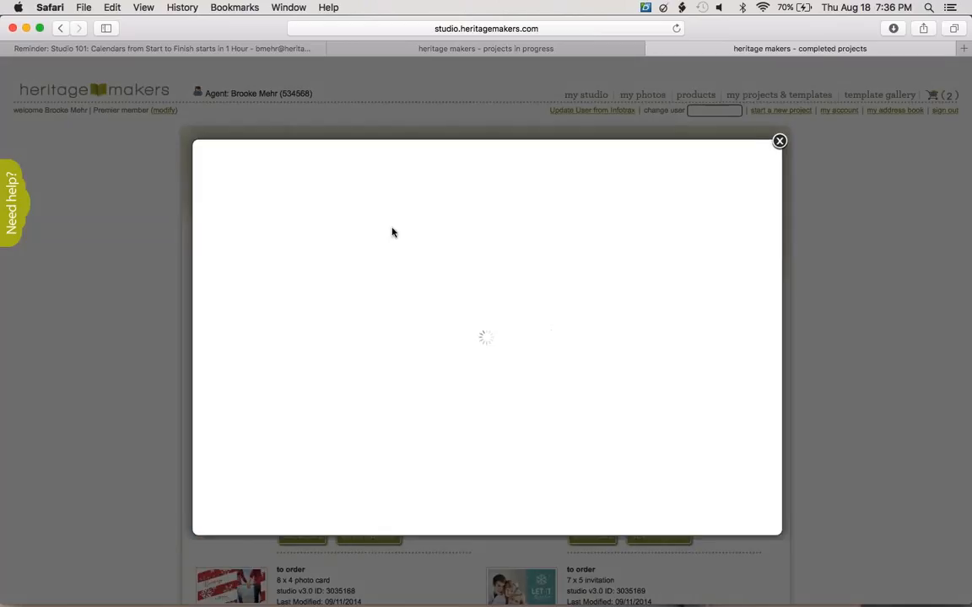
pyautogui.click(880, 205)
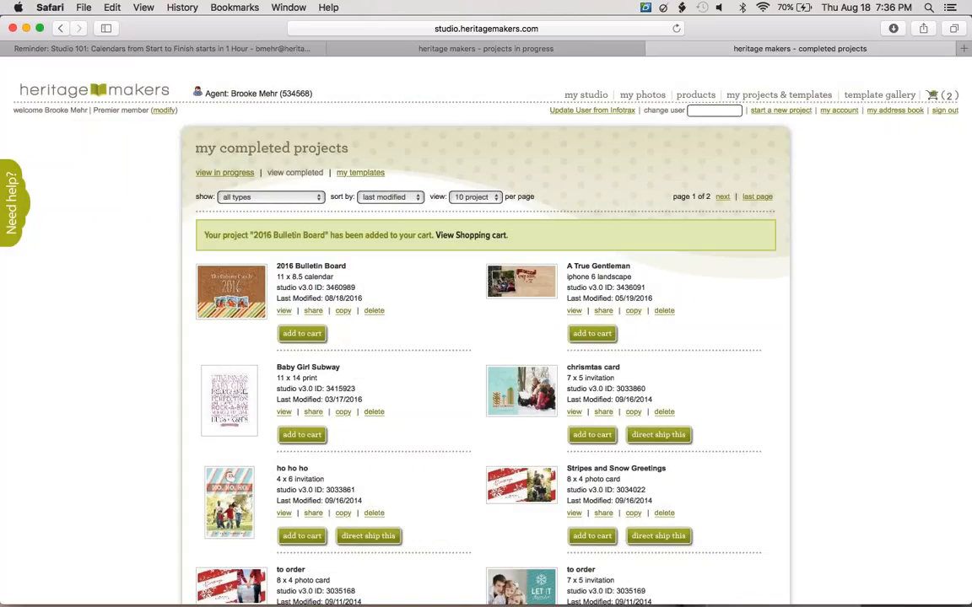
pyautogui.click(452, 238)
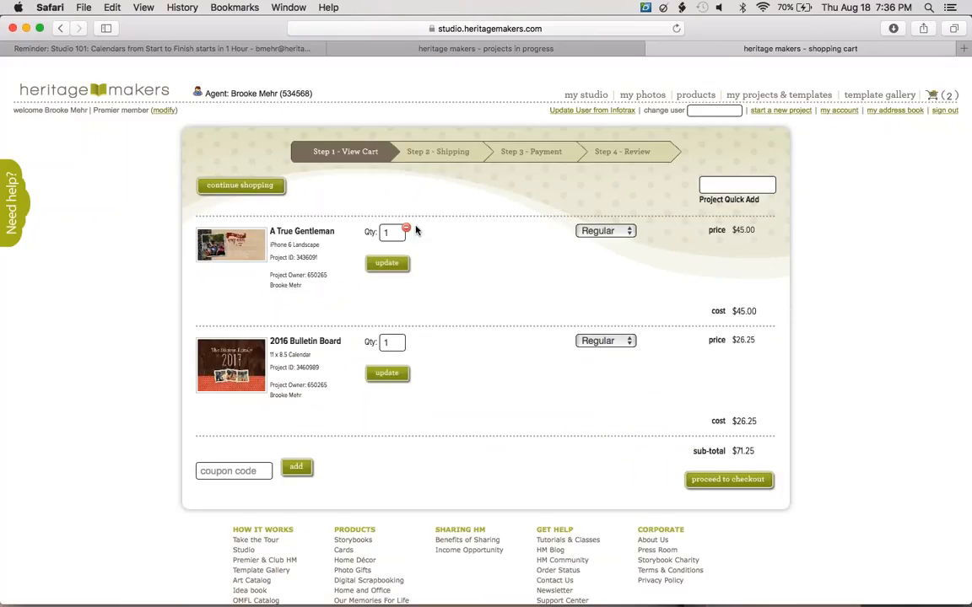
pyautogui.click(405, 227)
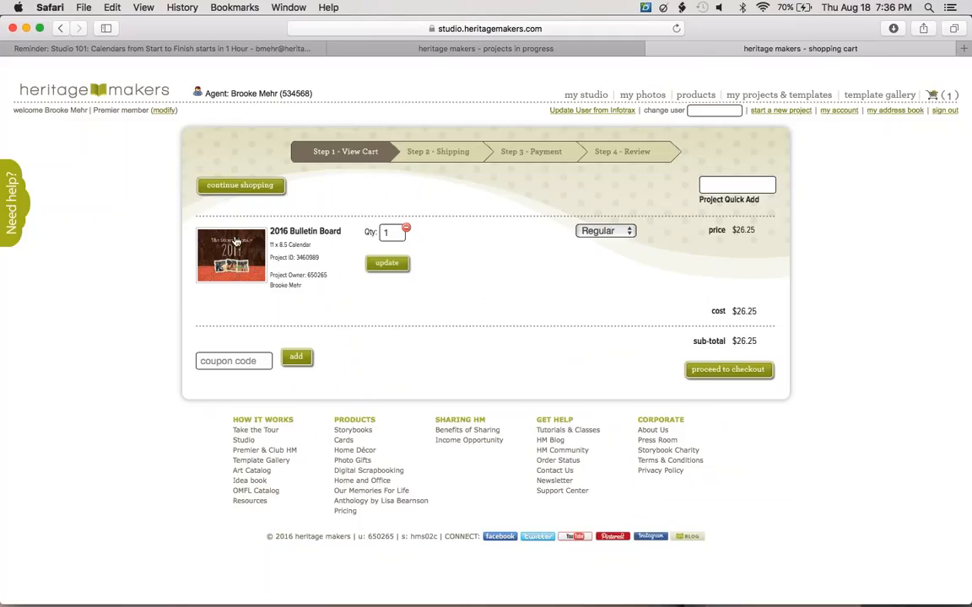
# Step: Review the calendar's price type options, keep Regular with a quantity of 1, and proceed to checkout
pyautogui.click(605, 230)
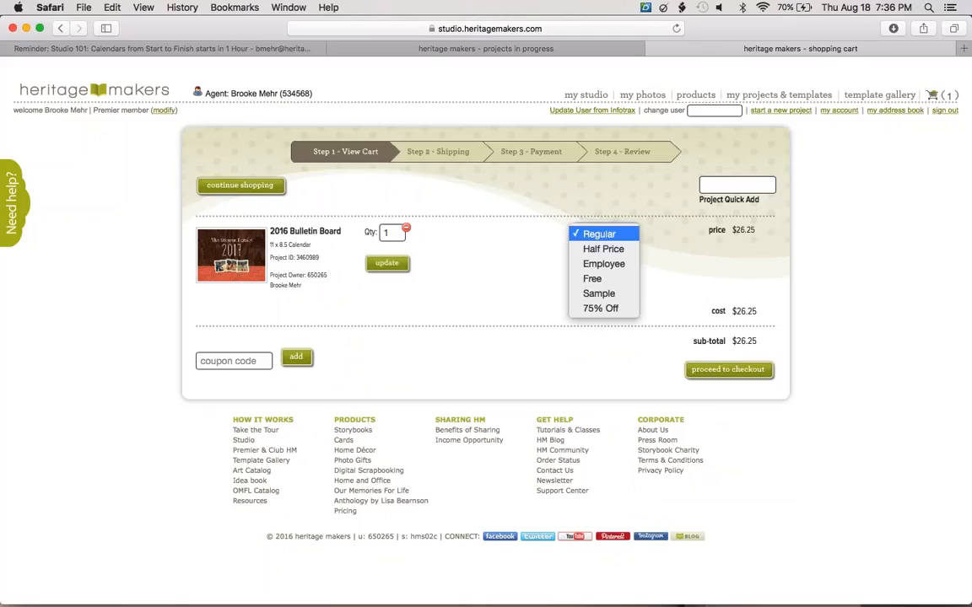
pyautogui.click(533, 229)
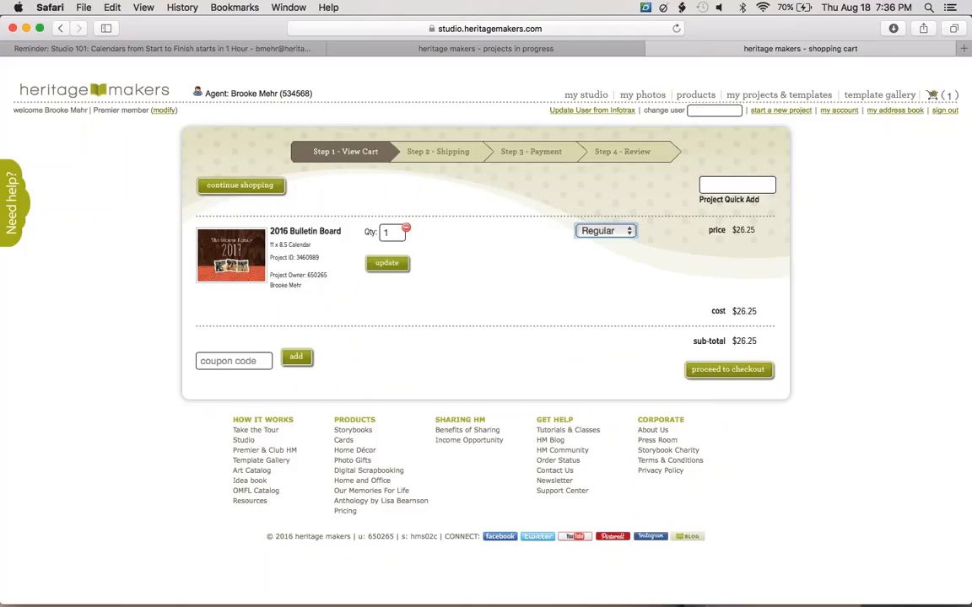
pyautogui.click(392, 235)
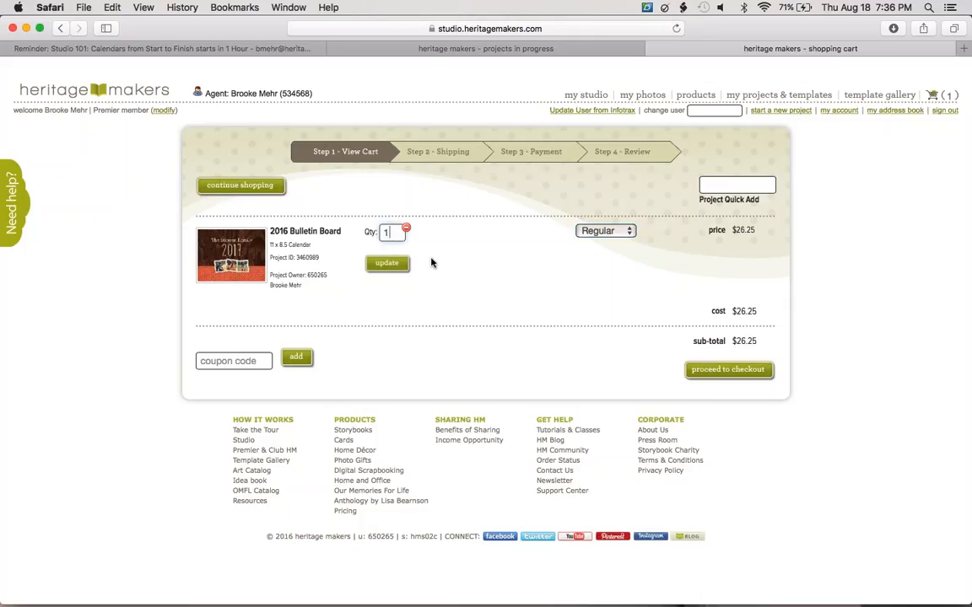
pyautogui.click(401, 268)
pyautogui.click(735, 372)
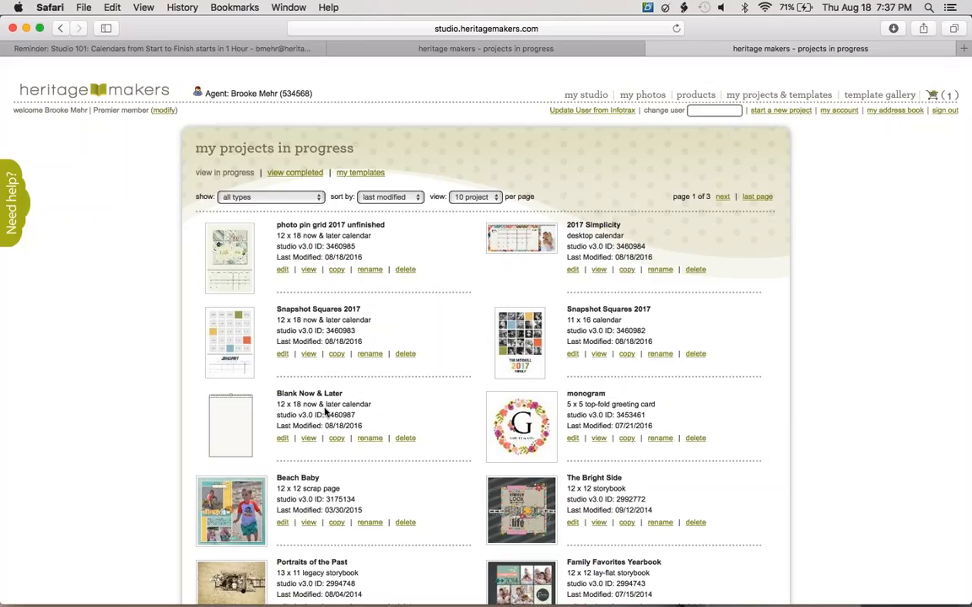
# Step: Open the in-progress Blank Now & Later calendar for editing and hide its design guide
pyautogui.click(282, 438)
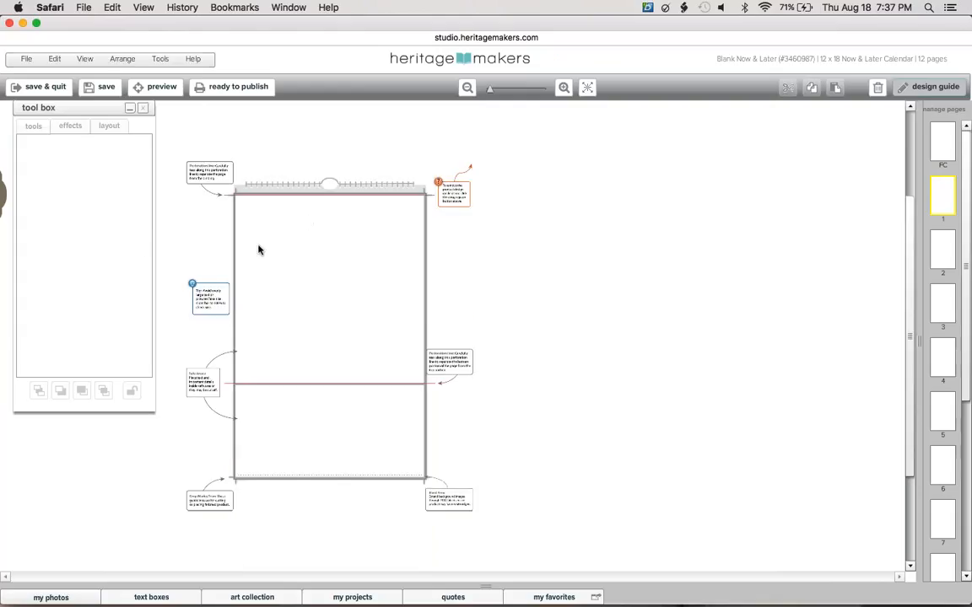
pyautogui.click(928, 87)
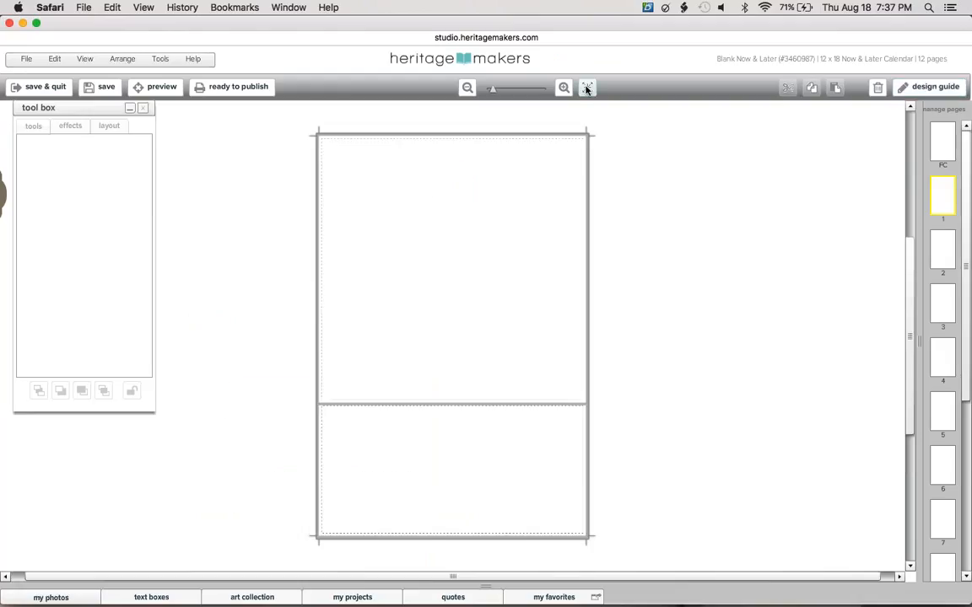
# Step: Review the product design guide on the front cover and page 1, and hide the guide again on page 1
pyautogui.click(928, 87)
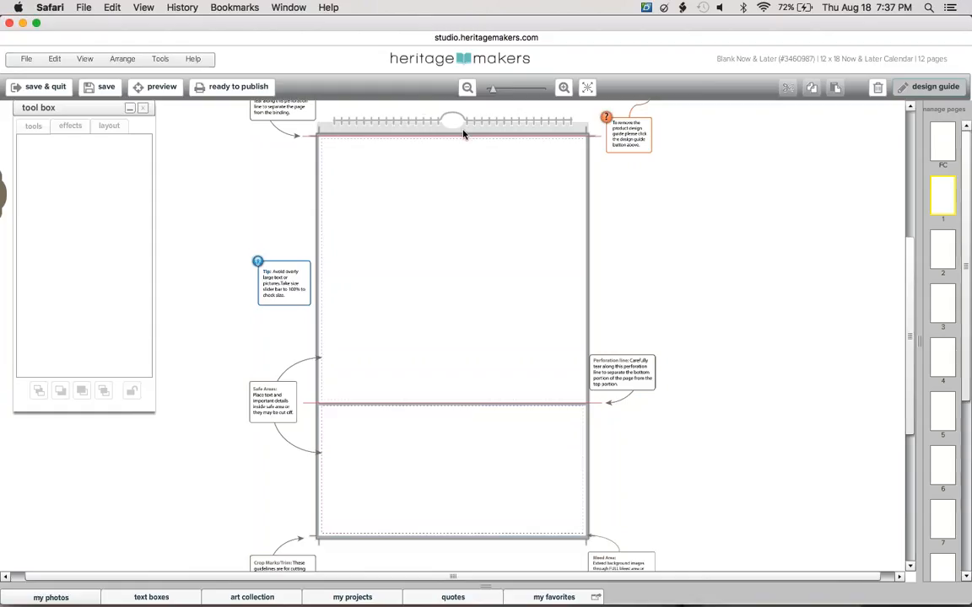
pyautogui.click(918, 86)
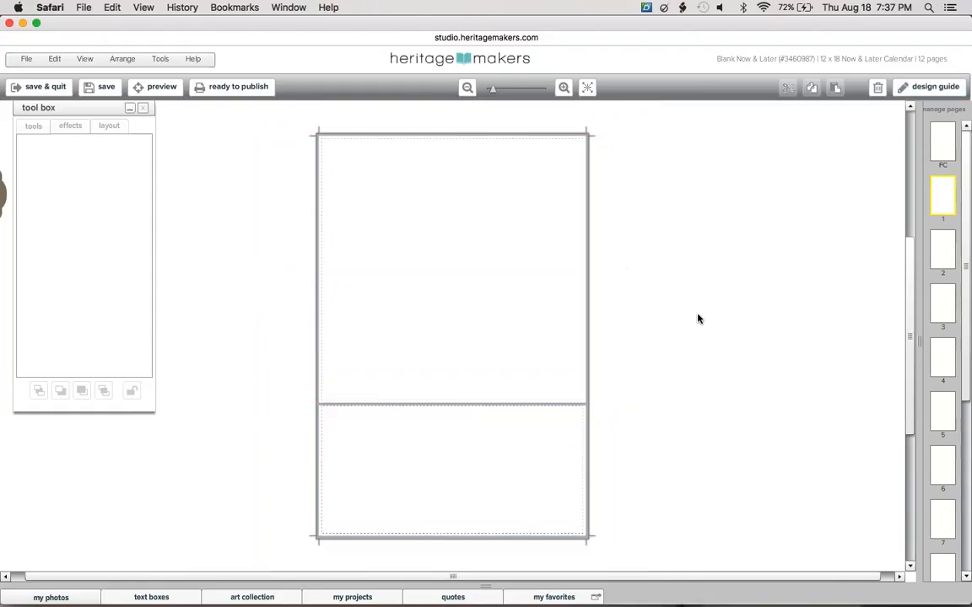
pyautogui.click(934, 88)
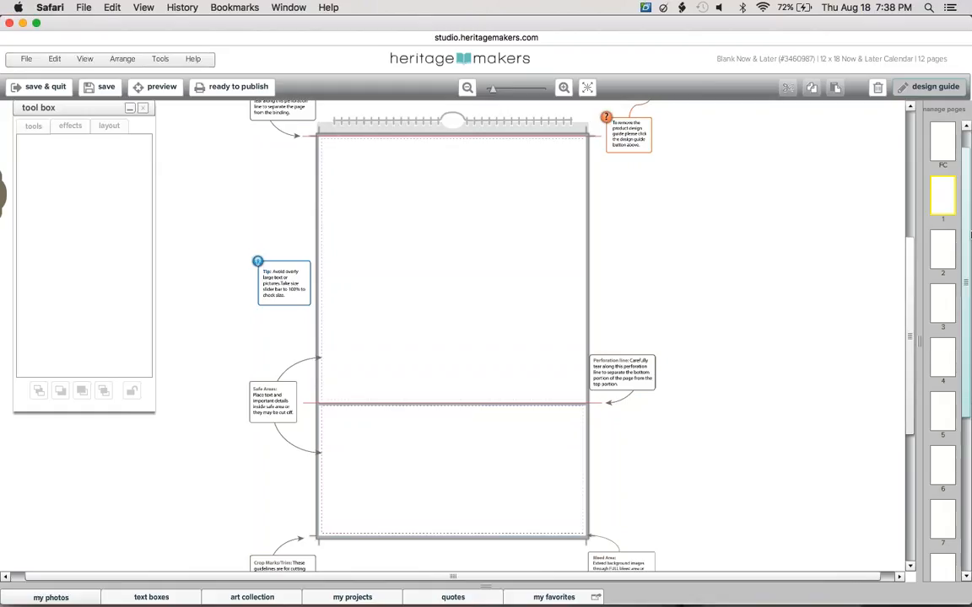
pyautogui.click(942, 141)
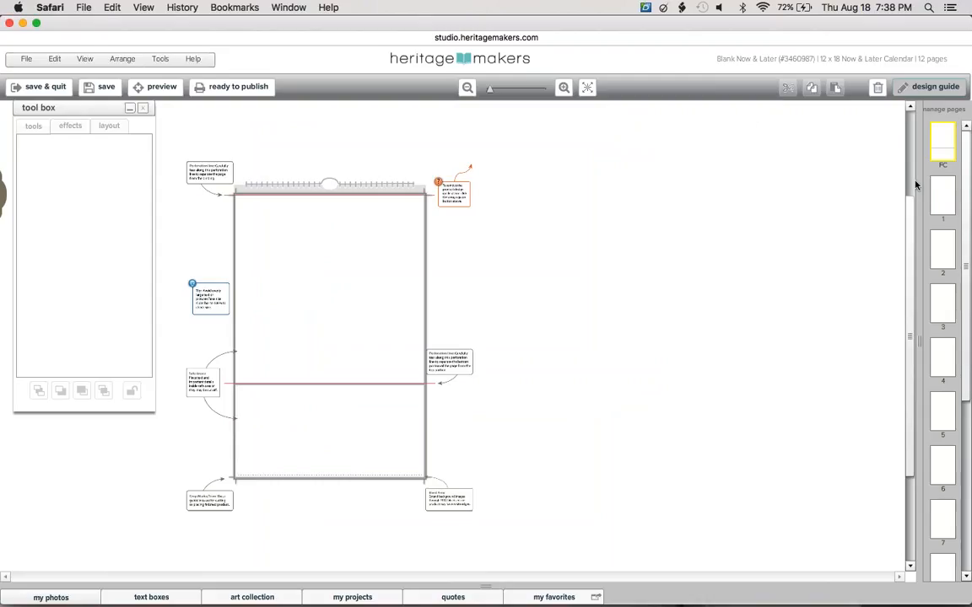
pyautogui.click(943, 196)
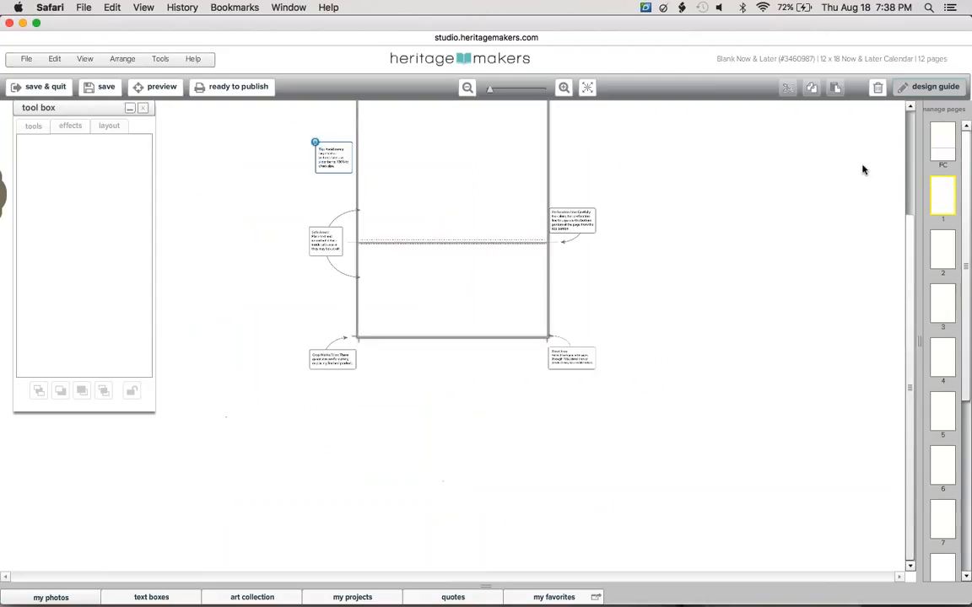
pyautogui.click(587, 87)
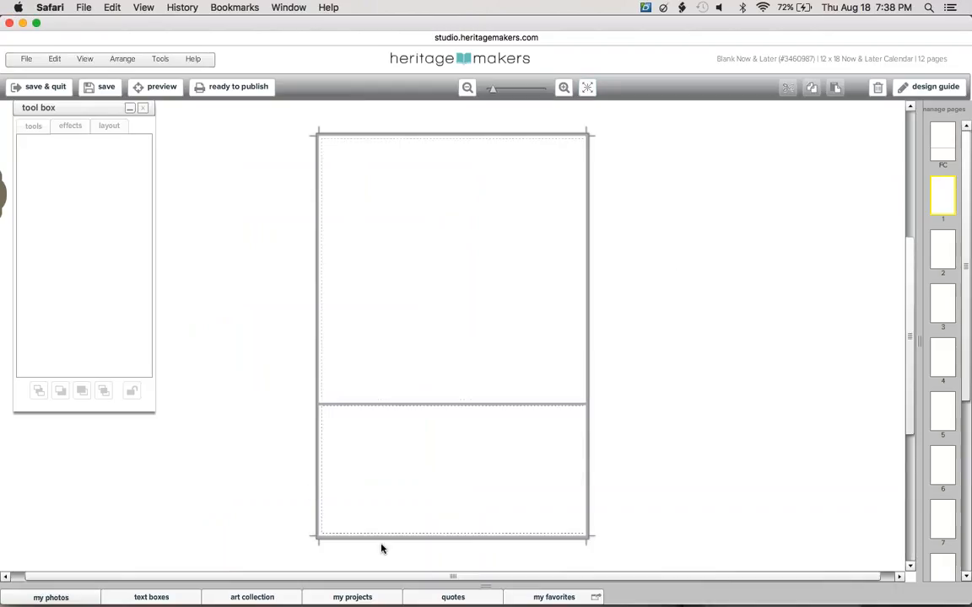
# Step: List the personal templates among my projects and minimize the tool box covering them
pyautogui.click(375, 594)
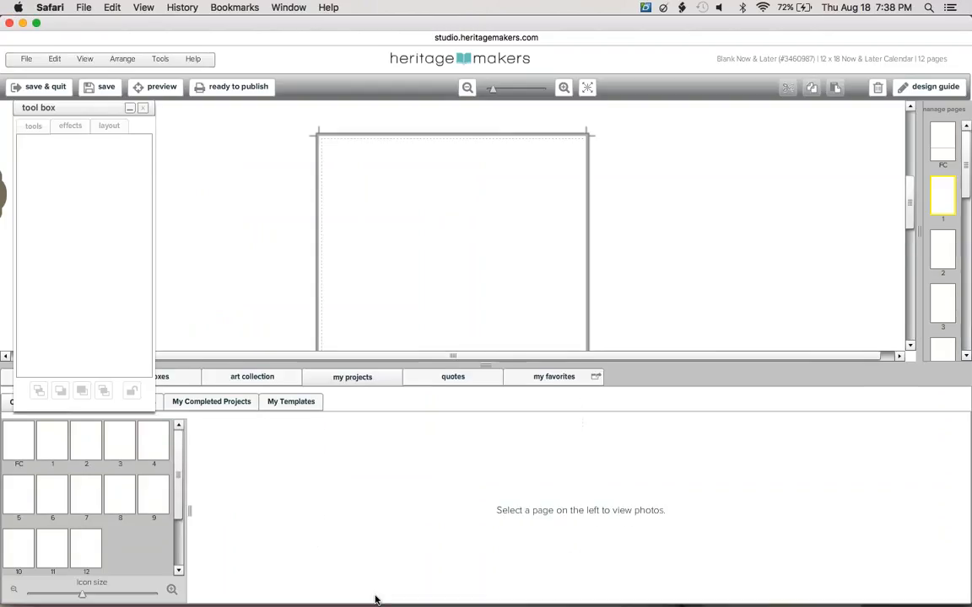
pyautogui.click(291, 402)
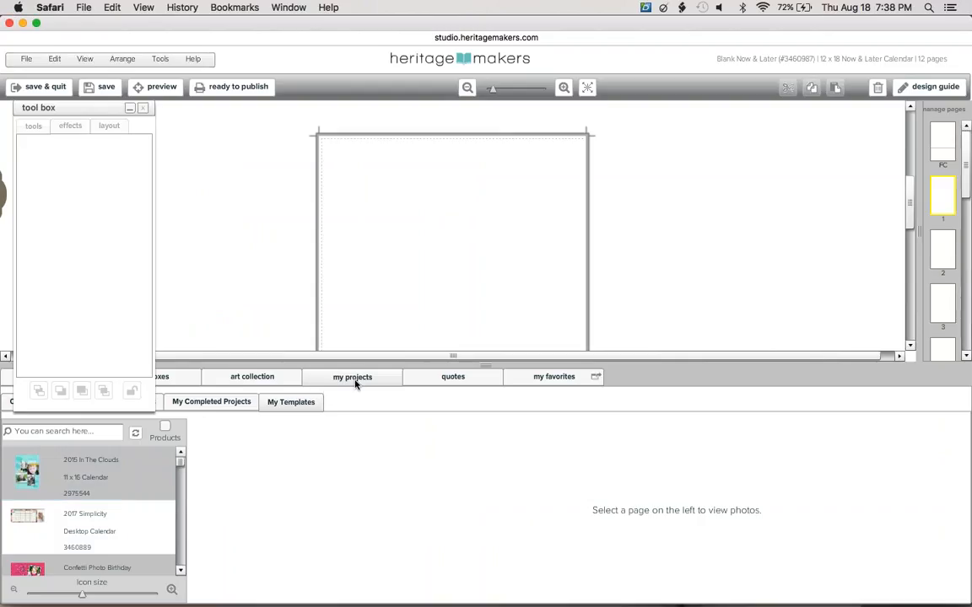
pyautogui.click(129, 108)
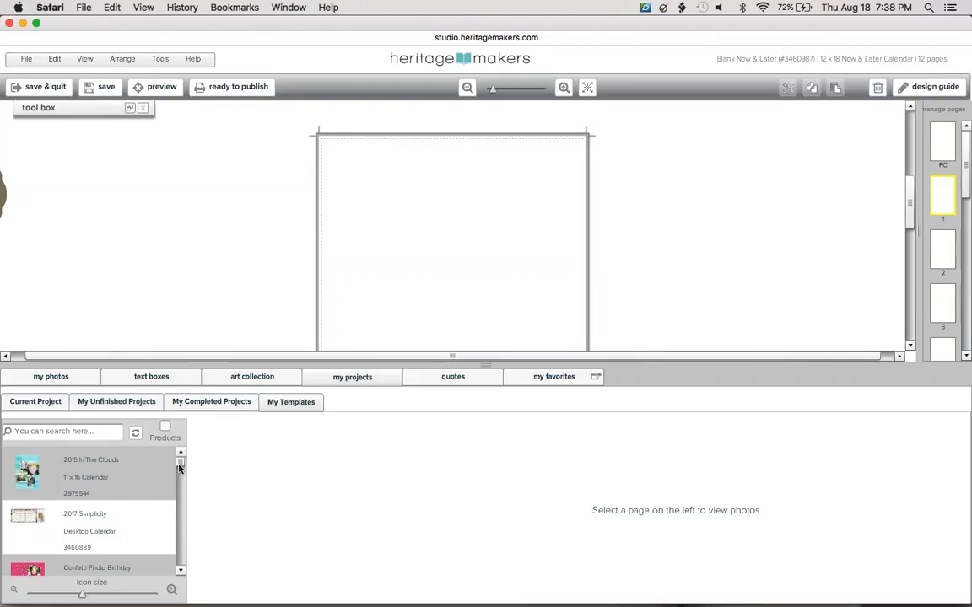
# Step: Filter the templates by product type to show only 12 x 12 Scrap Page
pyautogui.click(166, 428)
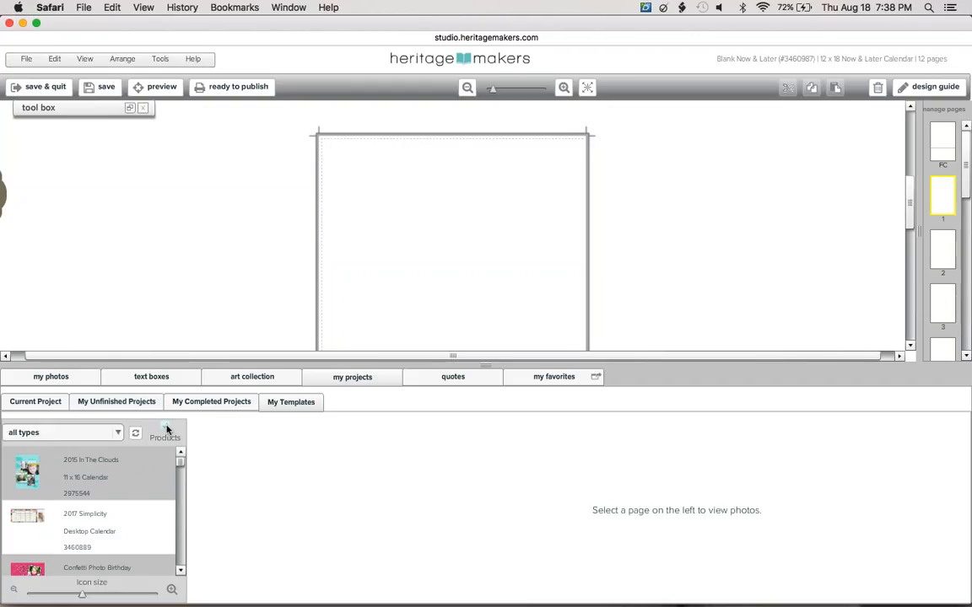
pyautogui.click(118, 433)
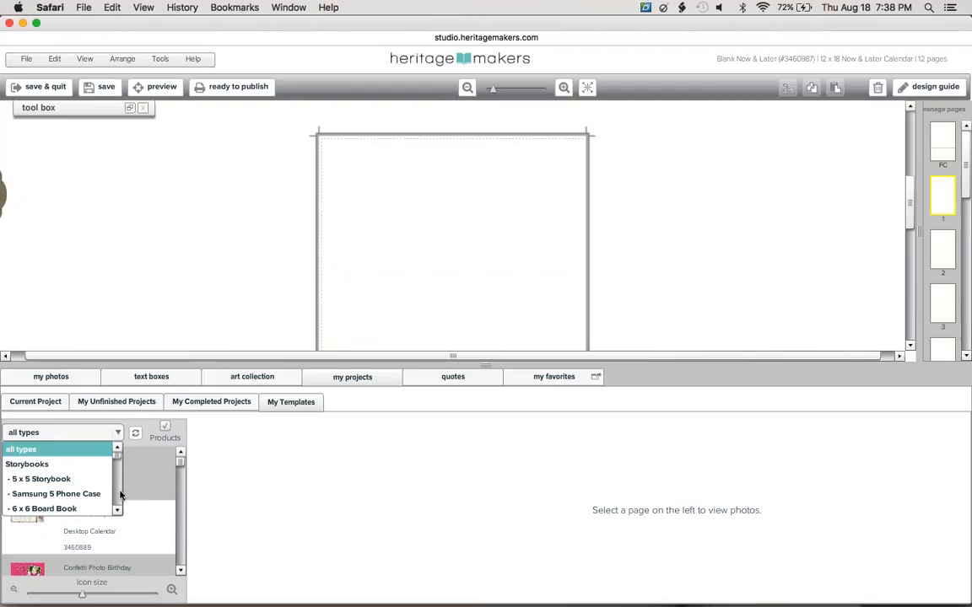
pyautogui.scroll(-5, 119, 494)
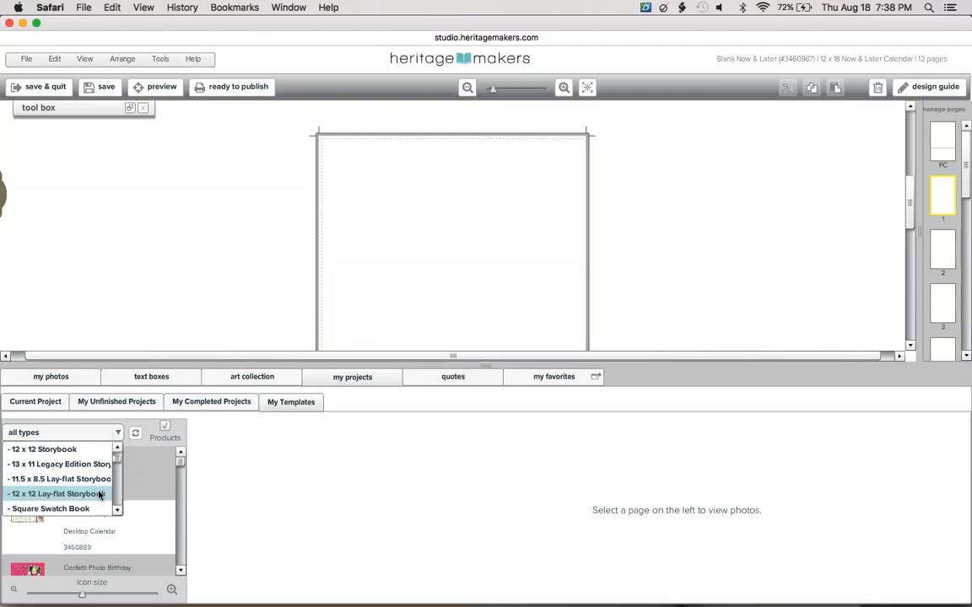
pyautogui.scroll(-3, 119, 498)
pyautogui.scroll(-10, 120, 500)
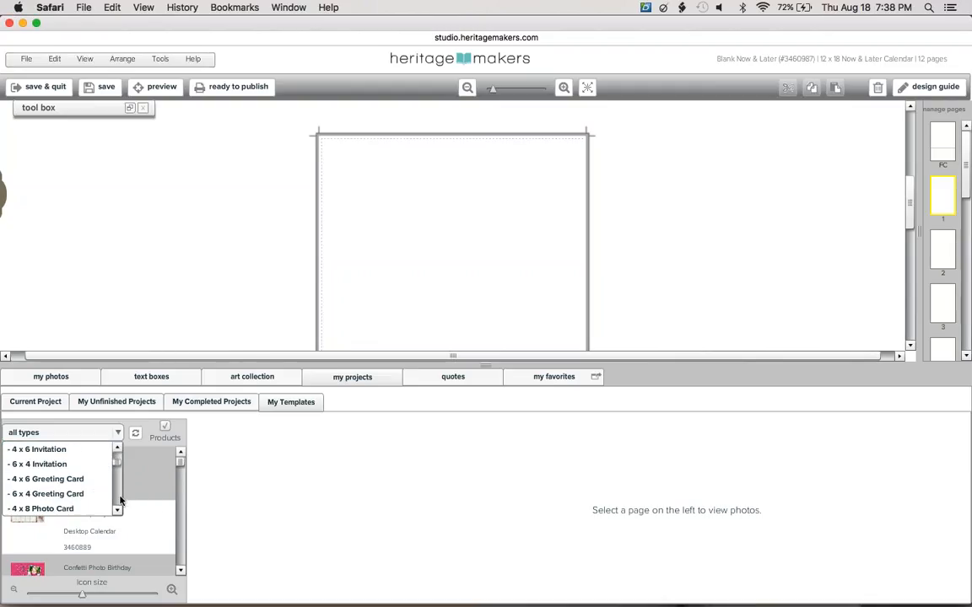
pyautogui.scroll(-12, 120, 499)
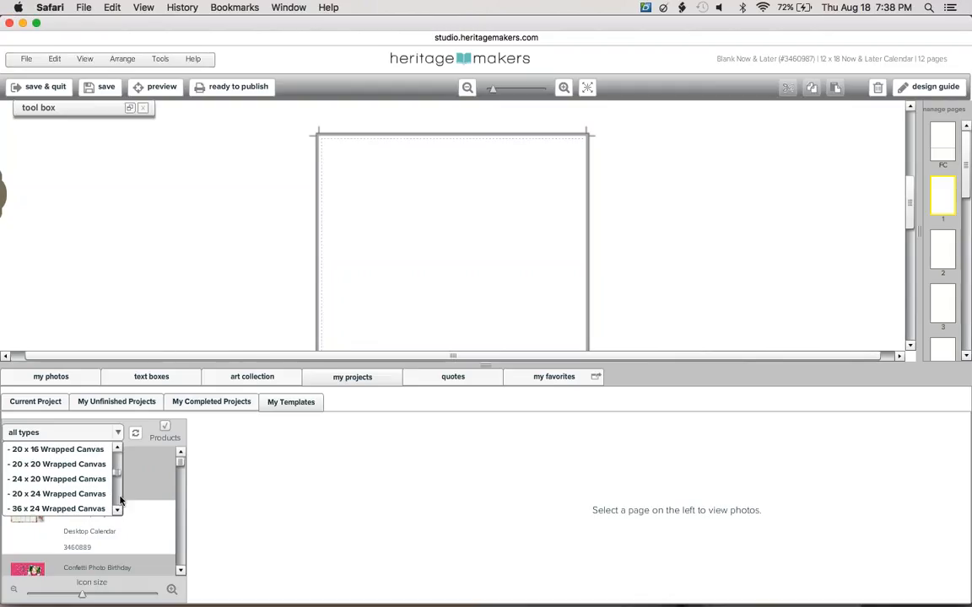
pyautogui.scroll(-12, 120, 498)
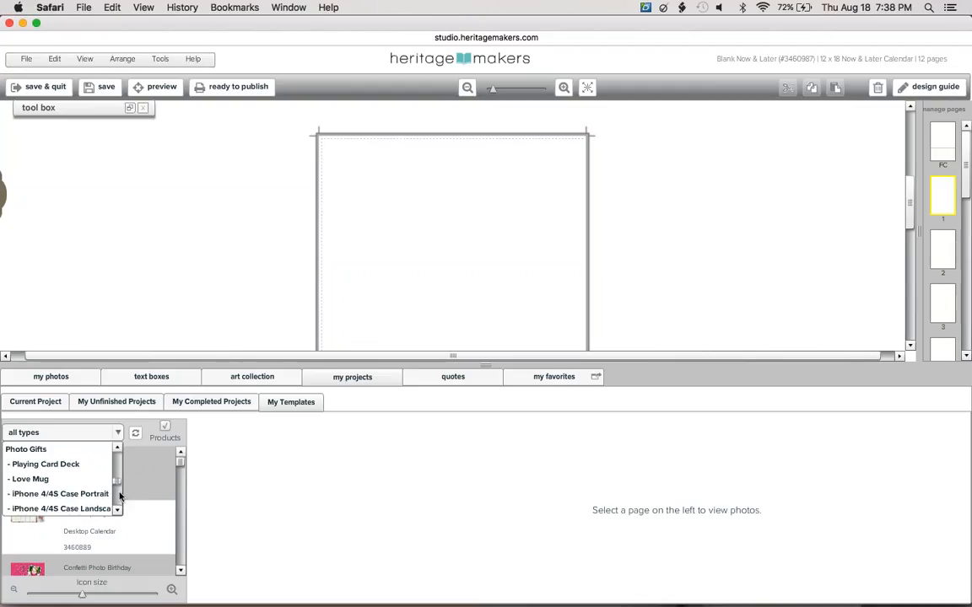
pyautogui.scroll(-10, 120, 501)
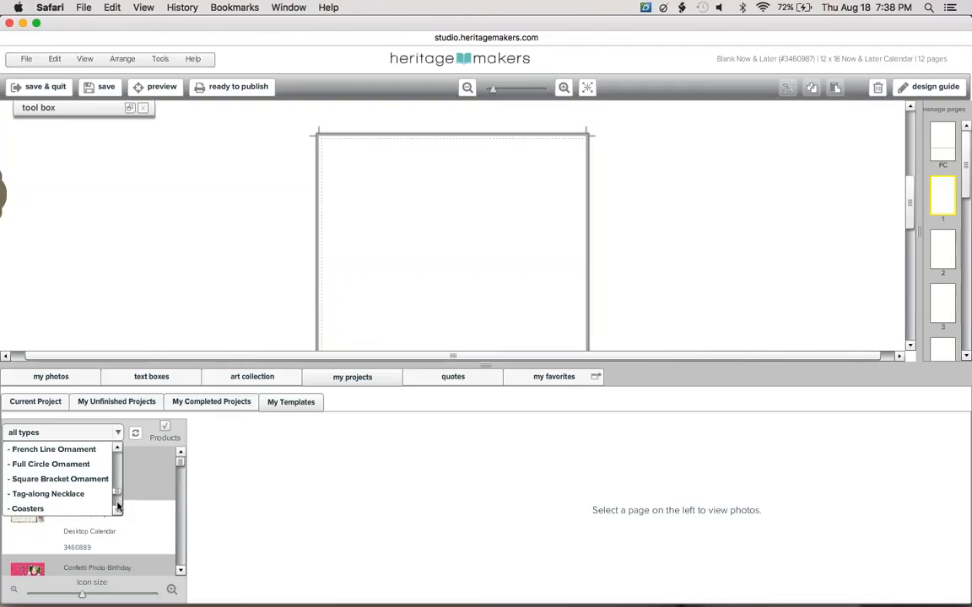
pyautogui.scroll(-3, 118, 506)
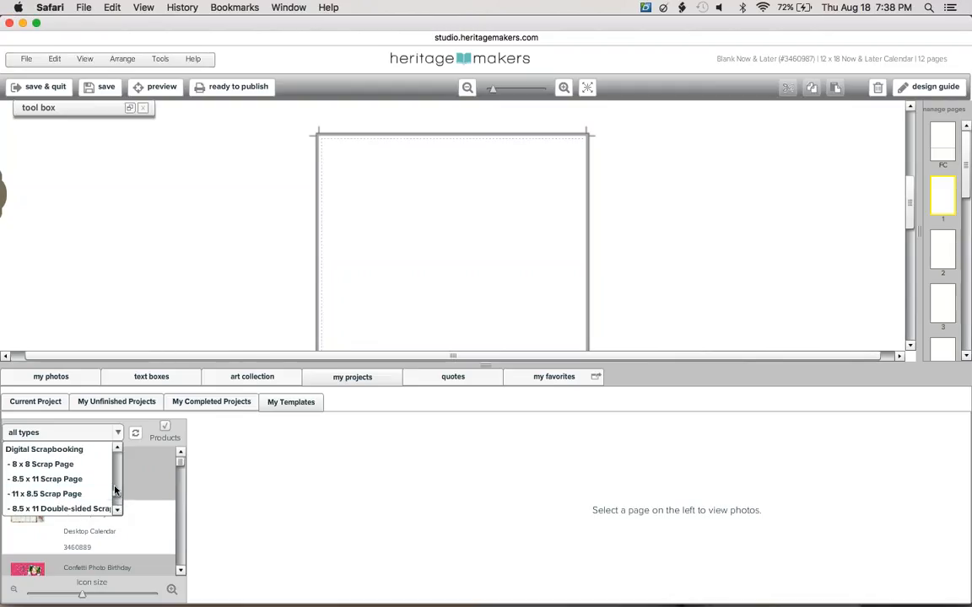
pyautogui.scroll(-1, 118, 509)
pyautogui.scroll(-1, 118, 509)
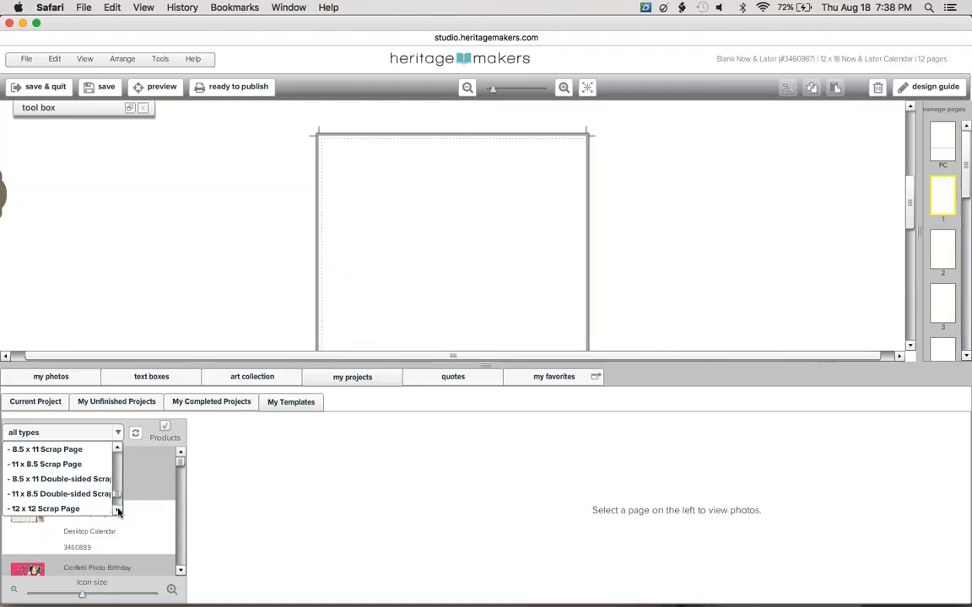
pyautogui.click(65, 510)
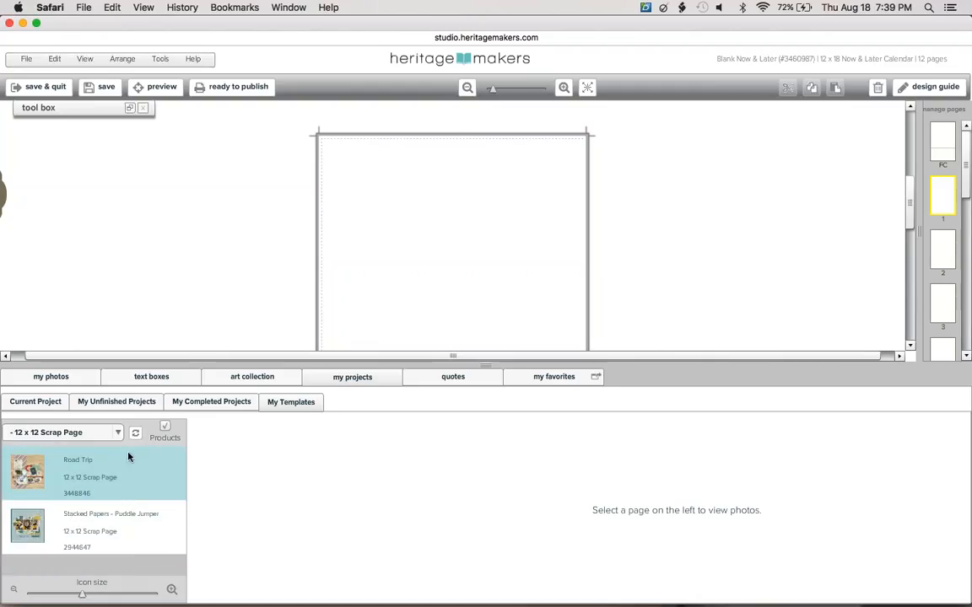
# Step: Open the Road Trip template's page and look through all of its papers, photos, embellishments and text boxes
pyautogui.click(110, 474)
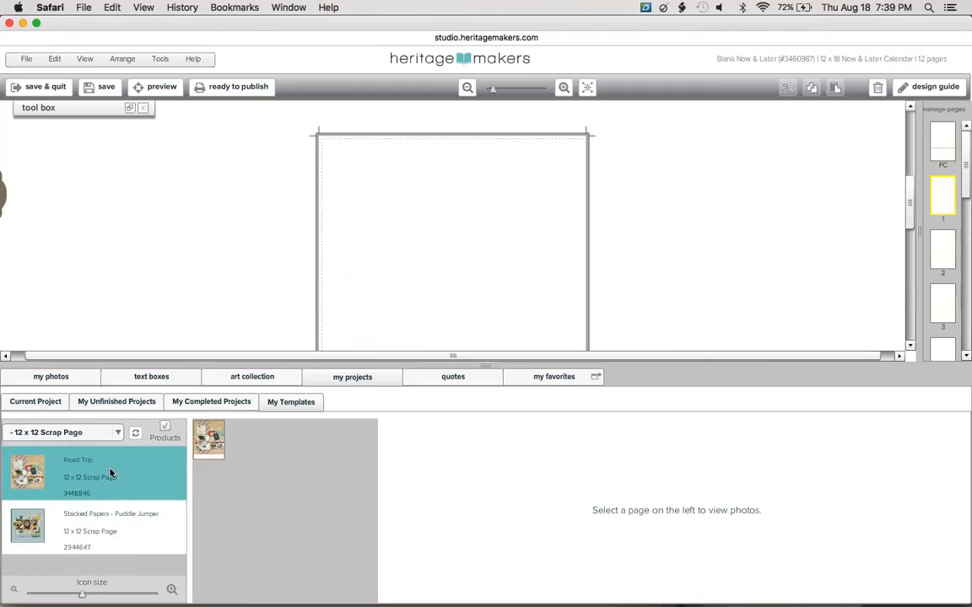
pyautogui.click(199, 439)
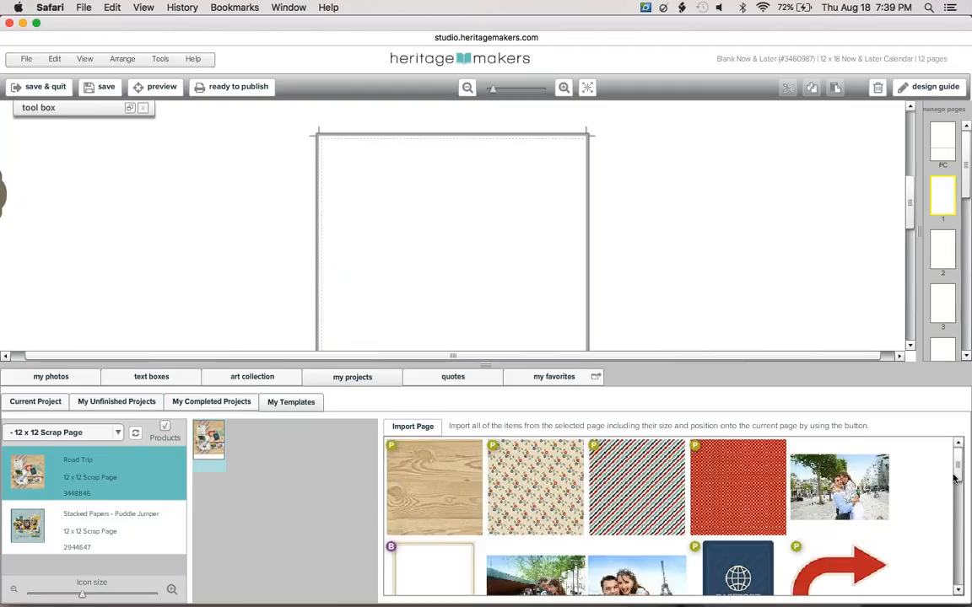
pyautogui.moveTo(957, 476)
pyautogui.mouseDown()
pyautogui.moveTo(960, 571)
pyautogui.moveTo(956, 455)
pyautogui.mouseUp()
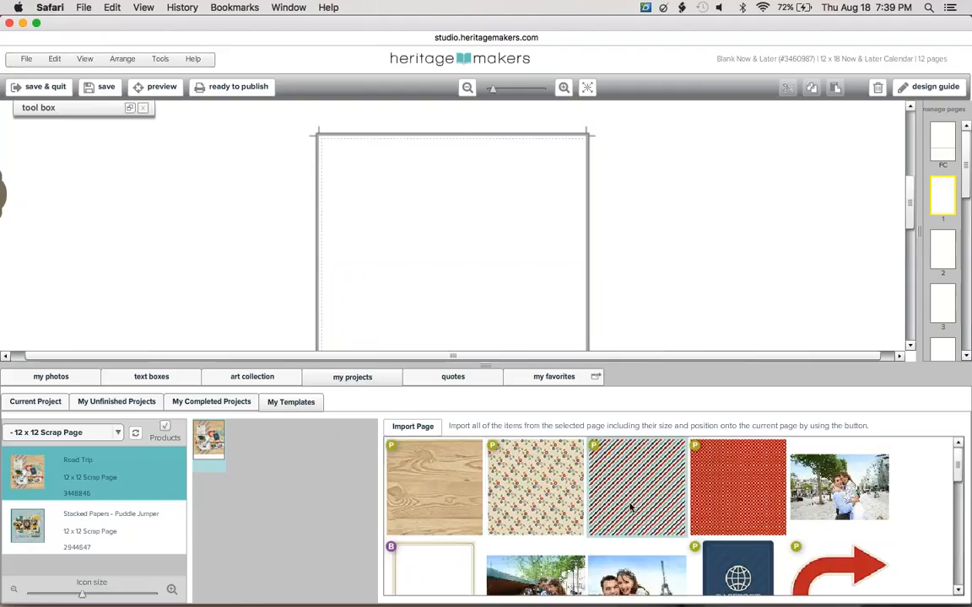
pyautogui.scroll(-10, 908, 508)
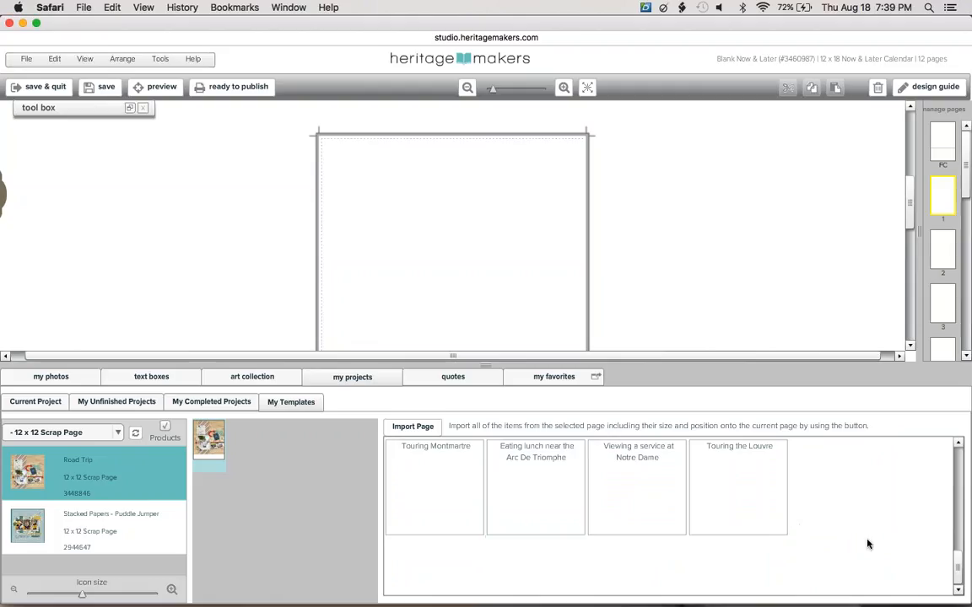
pyautogui.moveTo(960, 570); pyautogui.dragTo(968, 467)
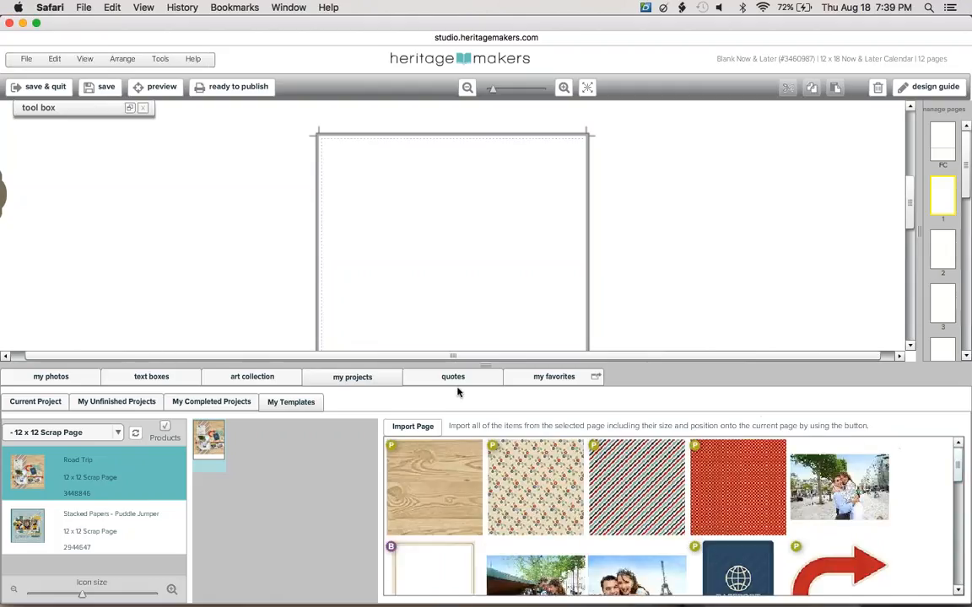
# Step: Examine page 1 of the unfinished 2017 Simplicity desktop calendar, and check the first completed project
pyautogui.click(40, 402)
pyautogui.click(94, 405)
pyautogui.click(32, 463)
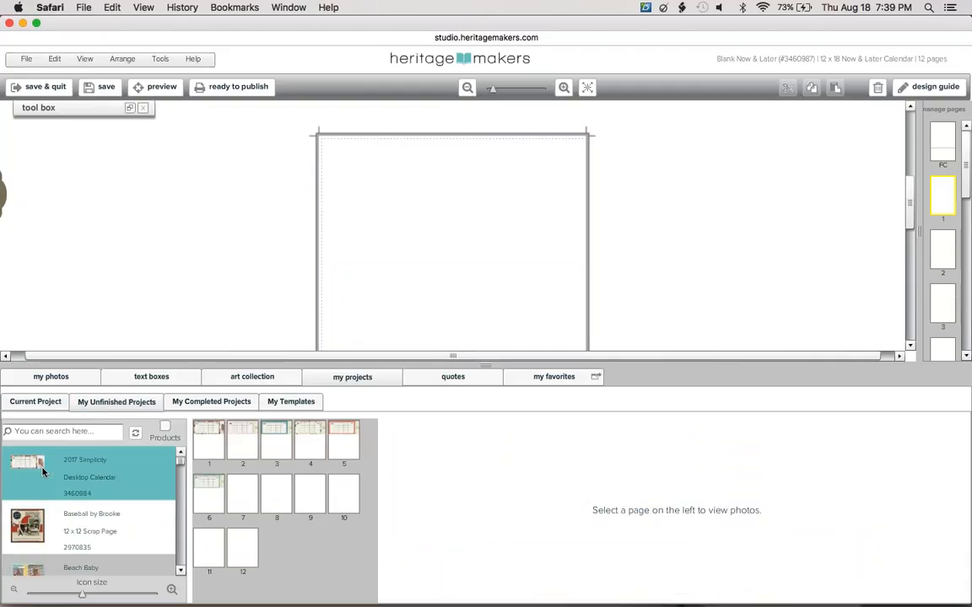
pyautogui.click(218, 454)
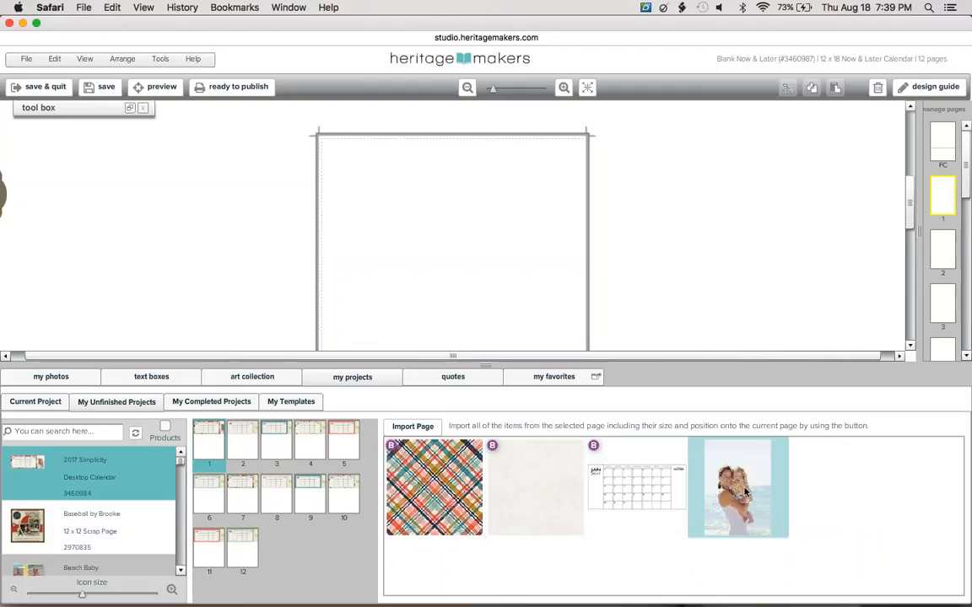
pyautogui.click(234, 405)
pyautogui.click(96, 478)
# Step: Import the Road Trip template's scrap page onto calendar page 1 and collapse the project browser
pyautogui.click(289, 403)
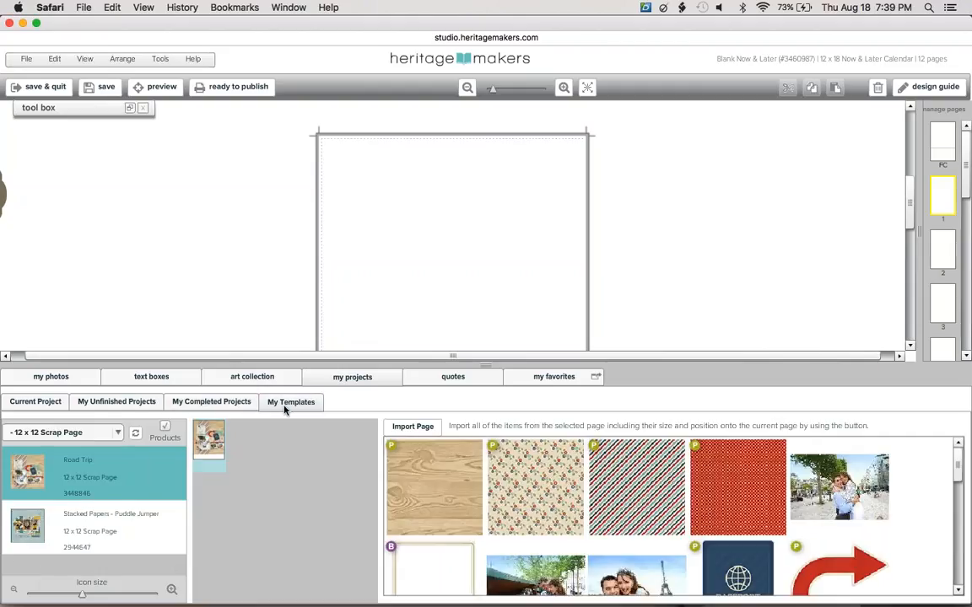
pyautogui.click(218, 442)
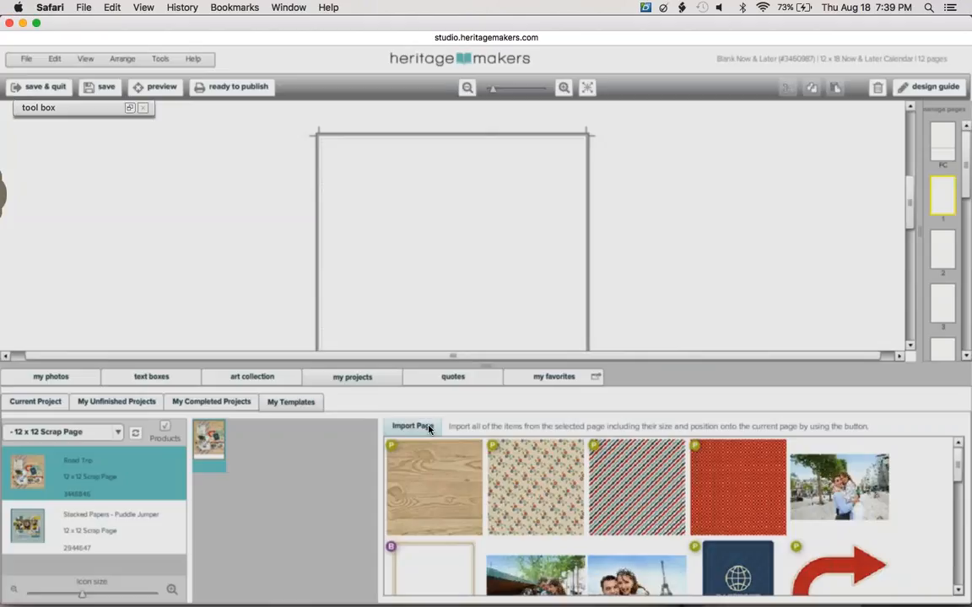
pyautogui.click(429, 426)
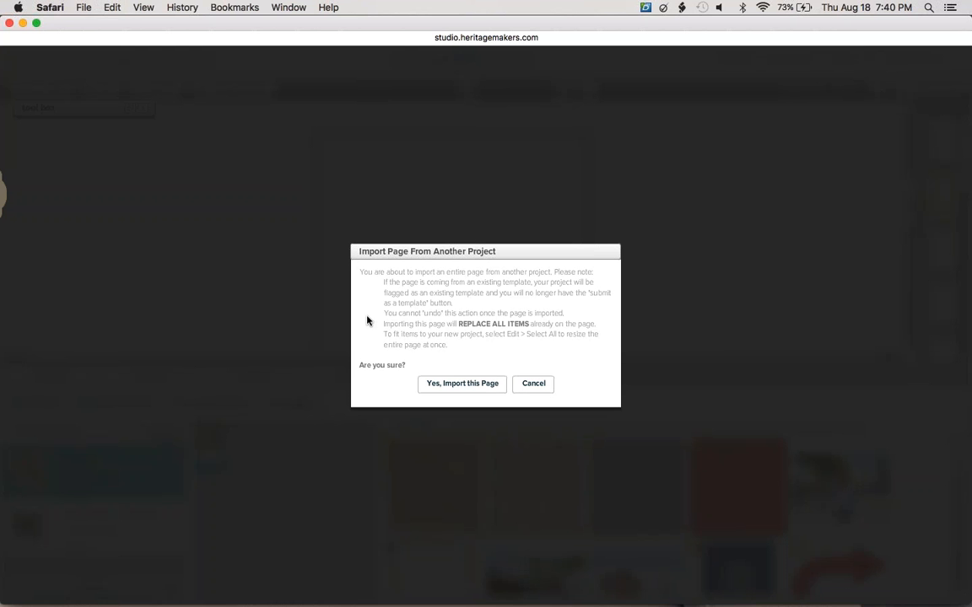
pyautogui.click(450, 386)
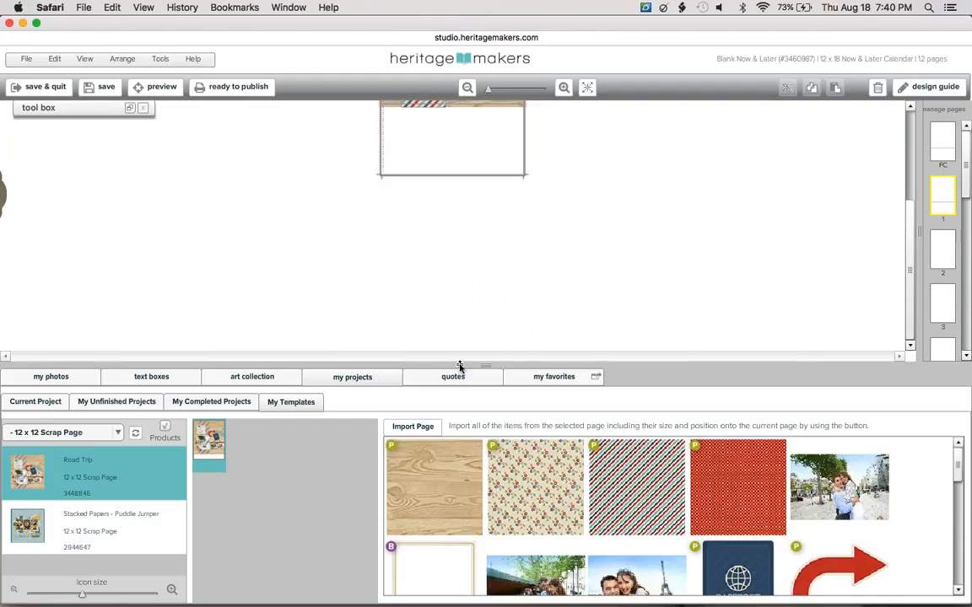
pyautogui.moveTo(460, 366); pyautogui.dragTo(460, 585)
pyautogui.click(587, 88)
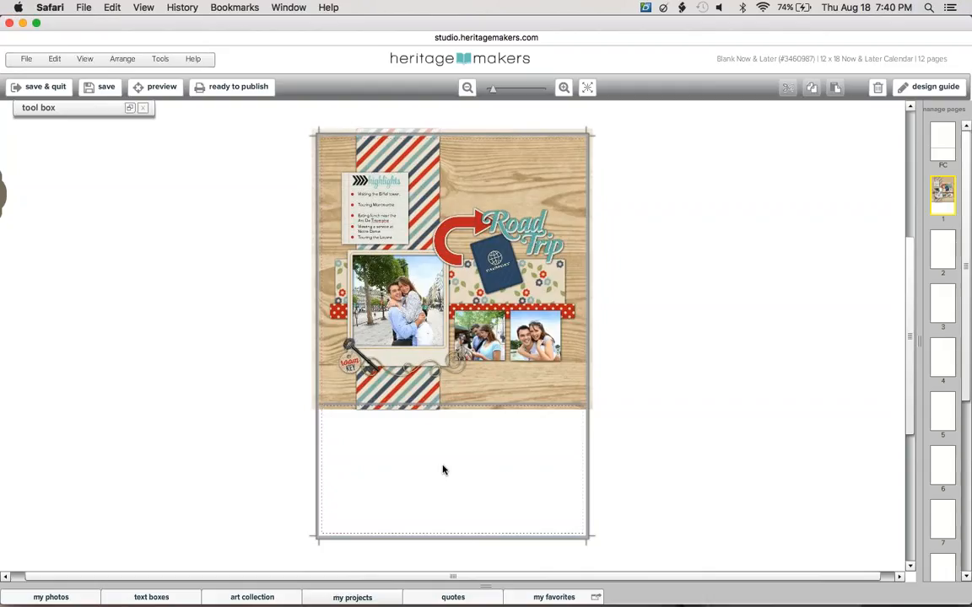
# Step: Select the wood background paper to inspect its edges against the calendar's perforation line, and deselect it
pyautogui.click(426, 409)
pyautogui.click(324, 380)
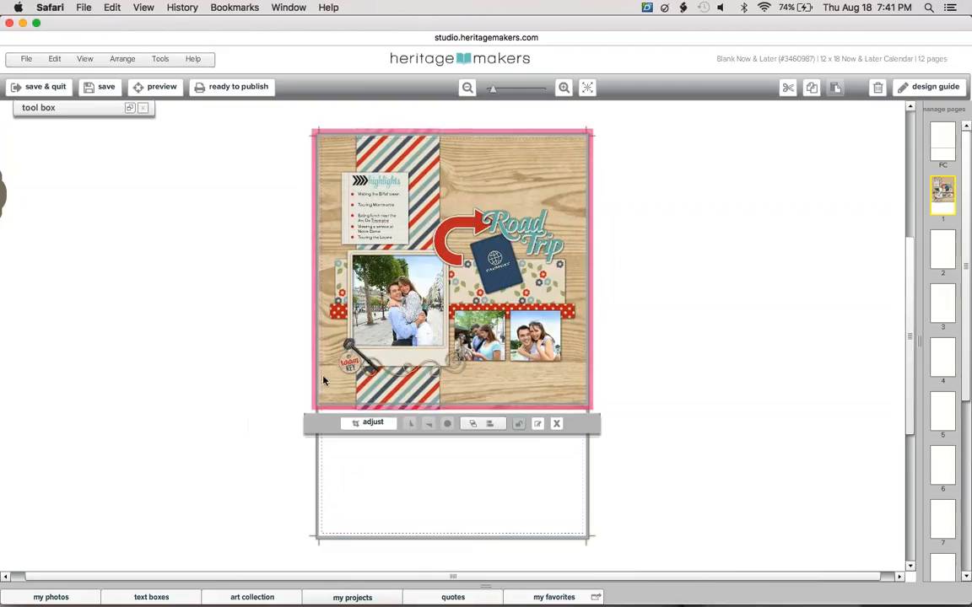
pyautogui.click(258, 401)
# Step: Place the plain cream paper from the Bibliophile art collection onto page 1, overlapping the page's right edge
pyautogui.click(233, 599)
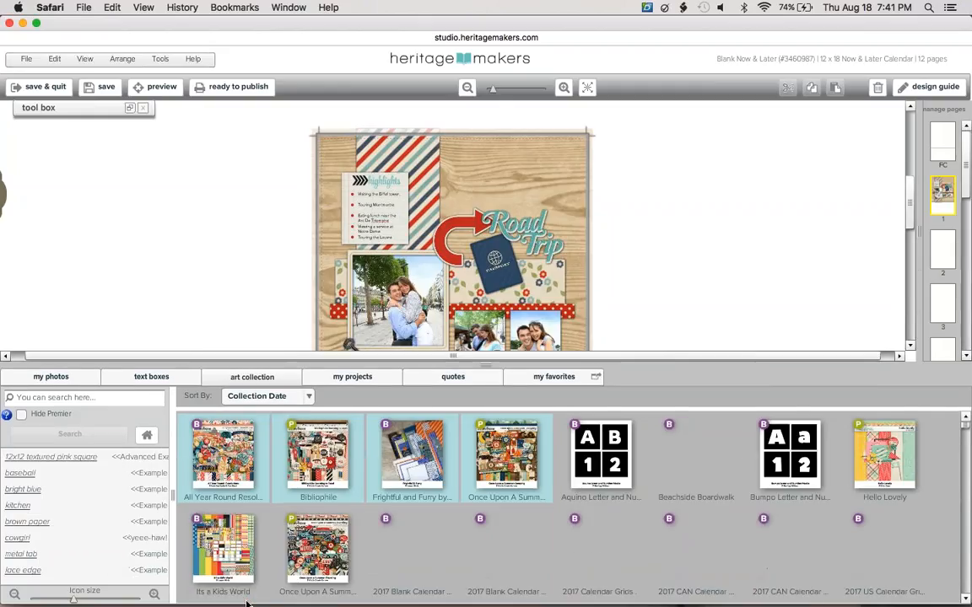
pyautogui.click(340, 476)
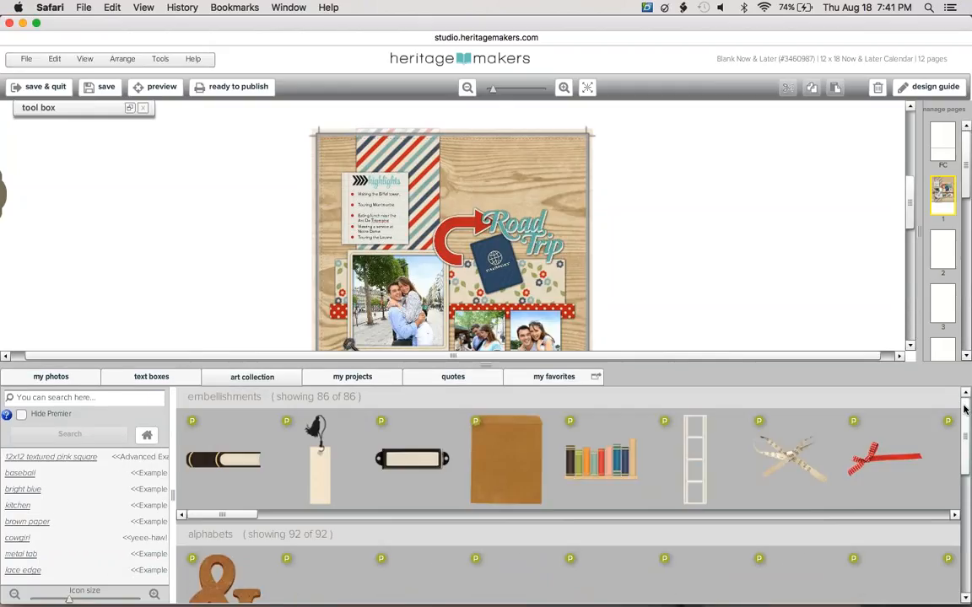
pyautogui.moveTo(965, 431); pyautogui.dragTo(967, 516)
pyautogui.click(809, 546)
pyautogui.moveTo(504, 493); pyautogui.dragTo(607, 294)
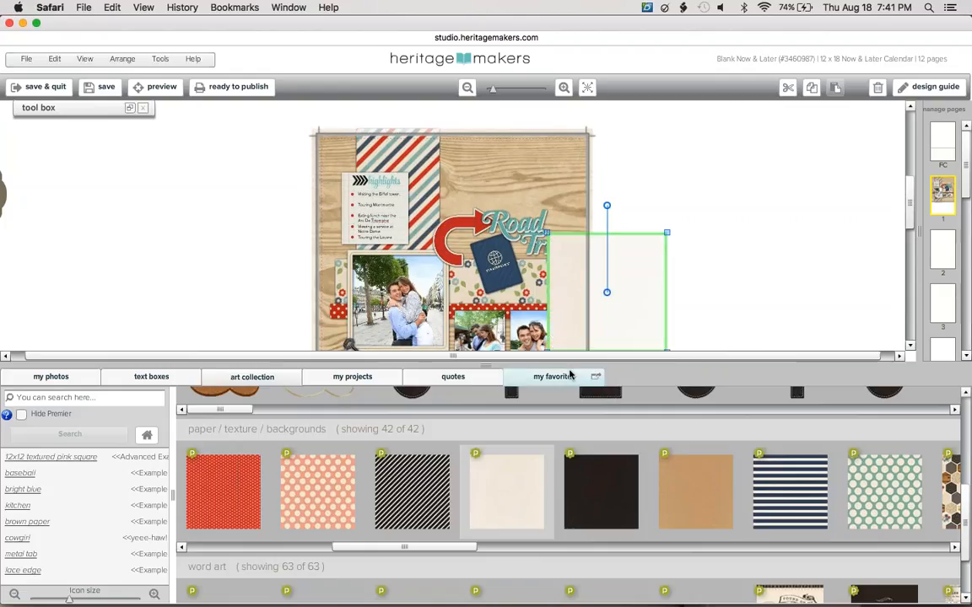
# Step: Move the cream paper to the calendar section below the perforation line and enlarge it to cover that section out past the page edges
pyautogui.moveTo(570, 361); pyautogui.dragTo(569, 425)
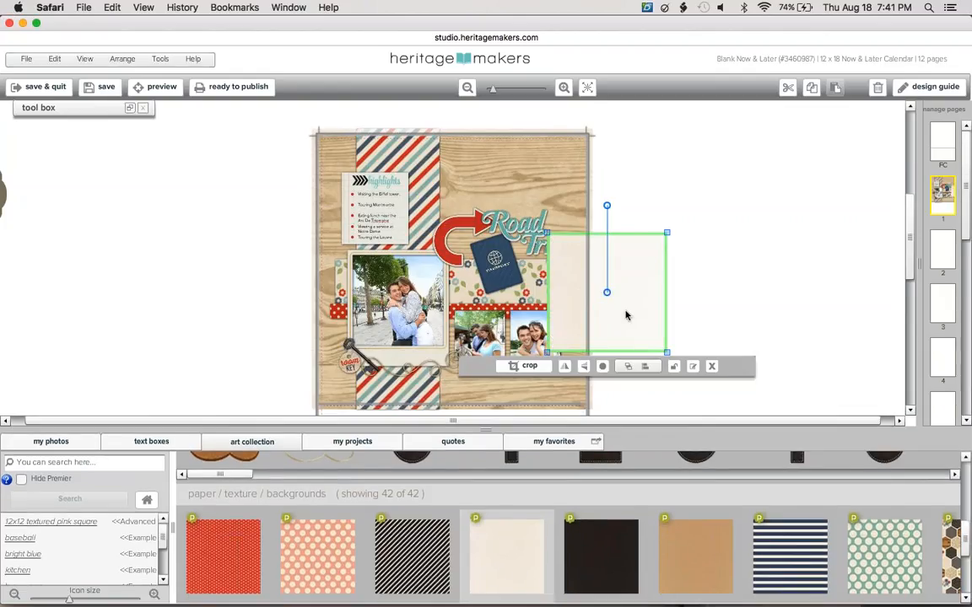
pyautogui.moveTo(626, 316); pyautogui.dragTo(390, 486)
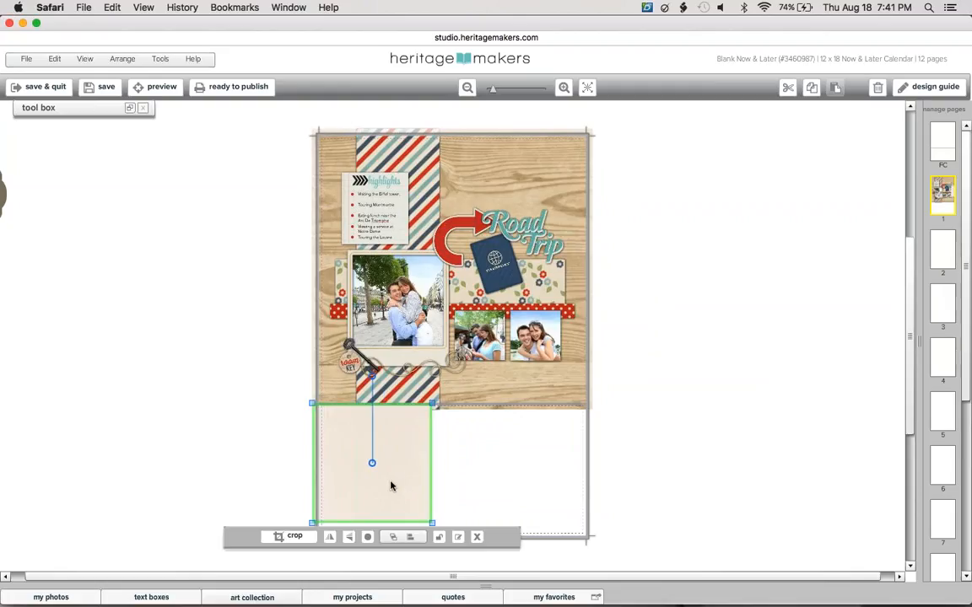
pyautogui.moveTo(440, 526); pyautogui.dragTo(595, 515)
pyautogui.click(666, 475)
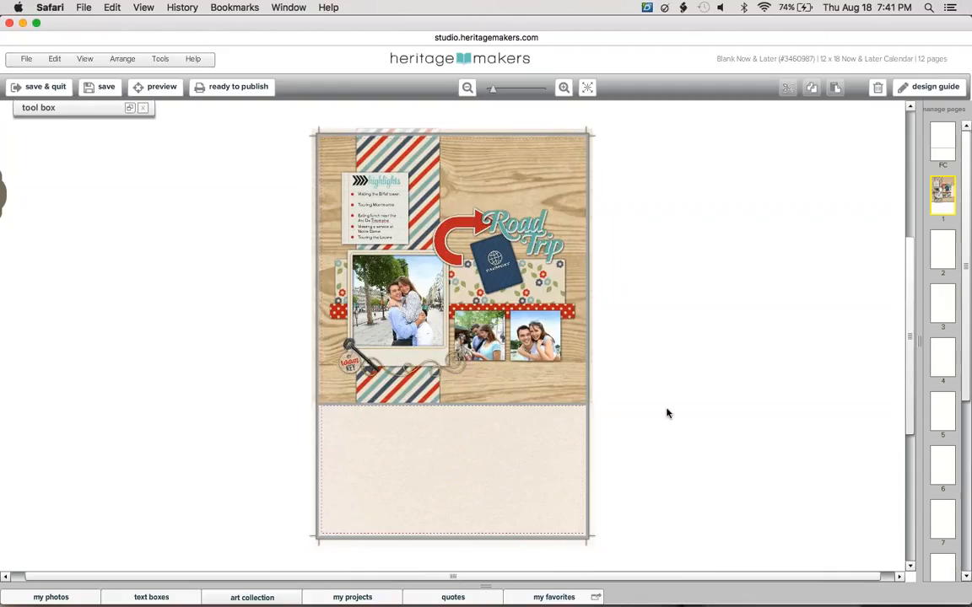
pyautogui.click(512, 447)
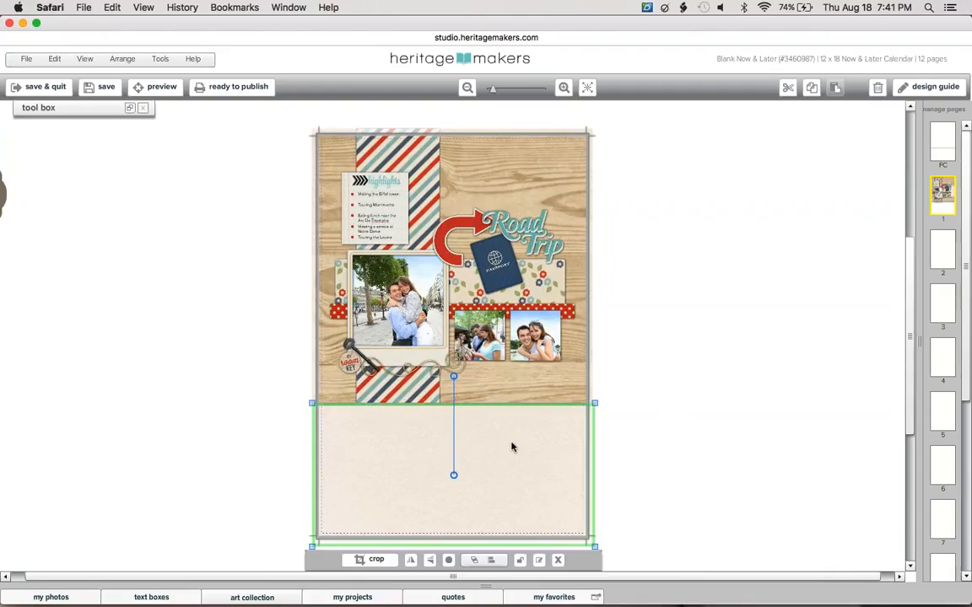
pyautogui.click(222, 470)
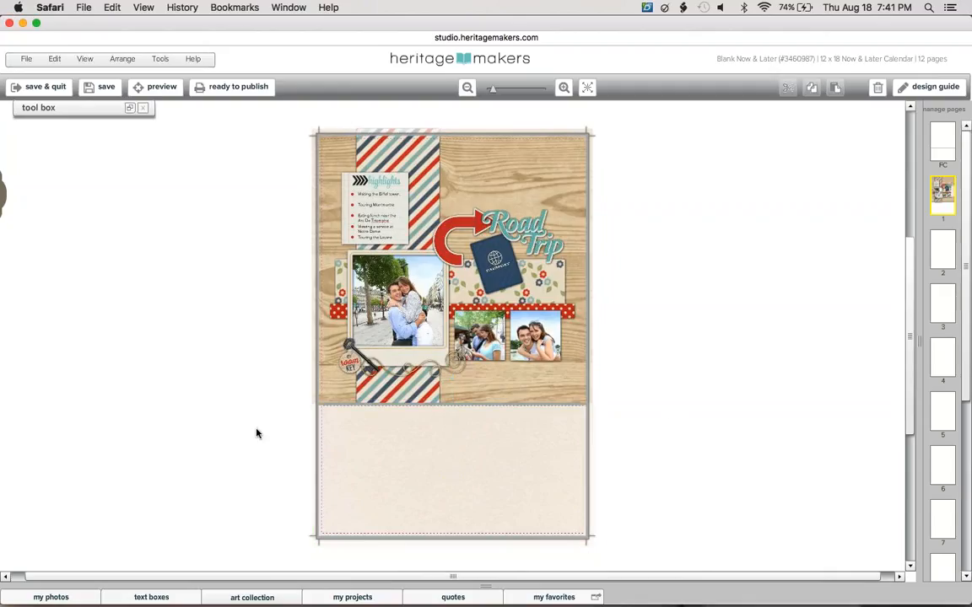
# Step: Place the January 2017 grid with the notes column from the 2017 Blank Calendar art collection onto page 1's cream paper
pyautogui.click(253, 596)
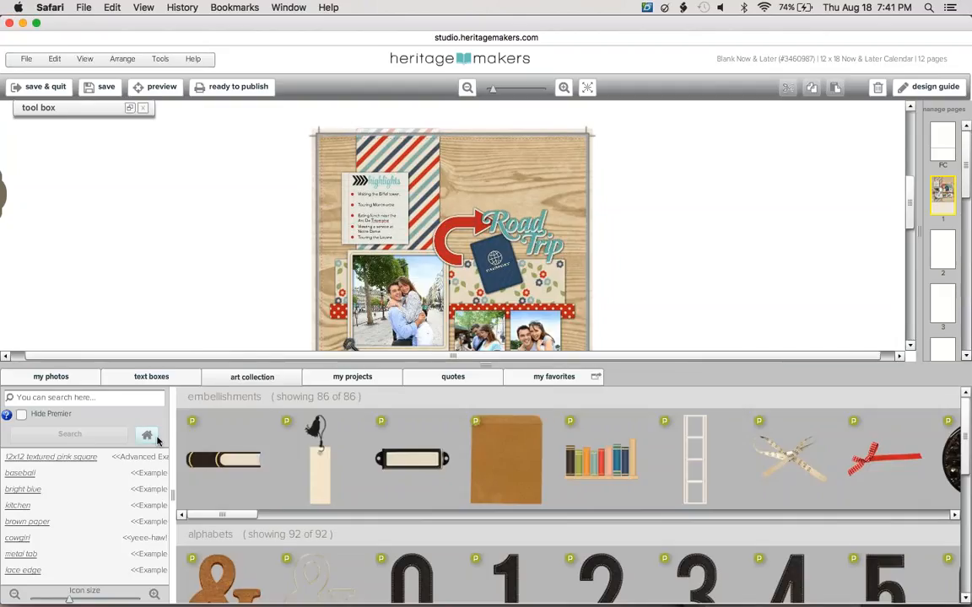
pyautogui.click(156, 438)
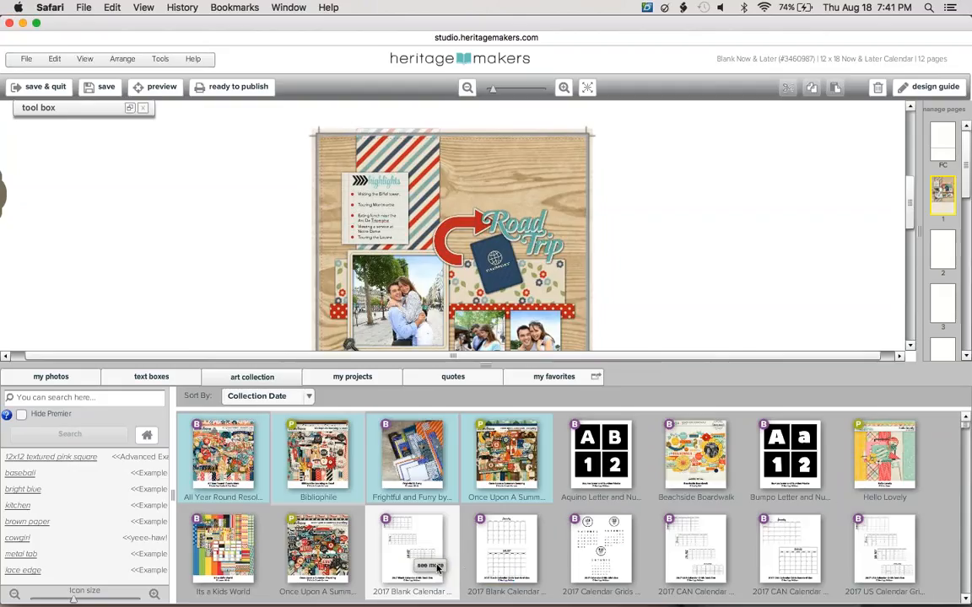
pyautogui.click(434, 565)
pyautogui.click(587, 86)
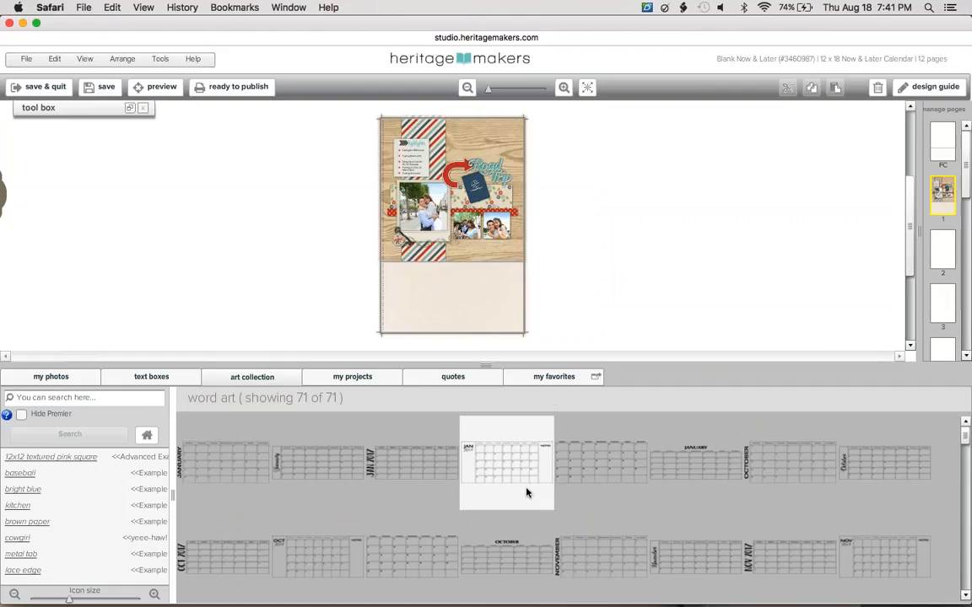
pyautogui.moveTo(512, 462); pyautogui.dragTo(456, 292)
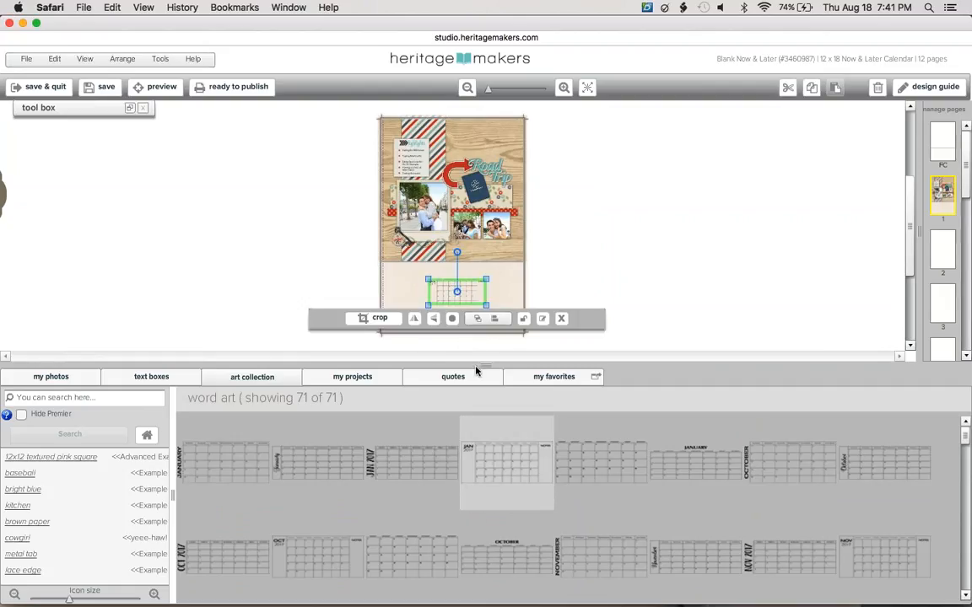
# Step: Enlarge the January grid to about 11.2 x 5.09 inches and position it just below the perforation line
pyautogui.click(477, 365)
pyautogui.click(587, 89)
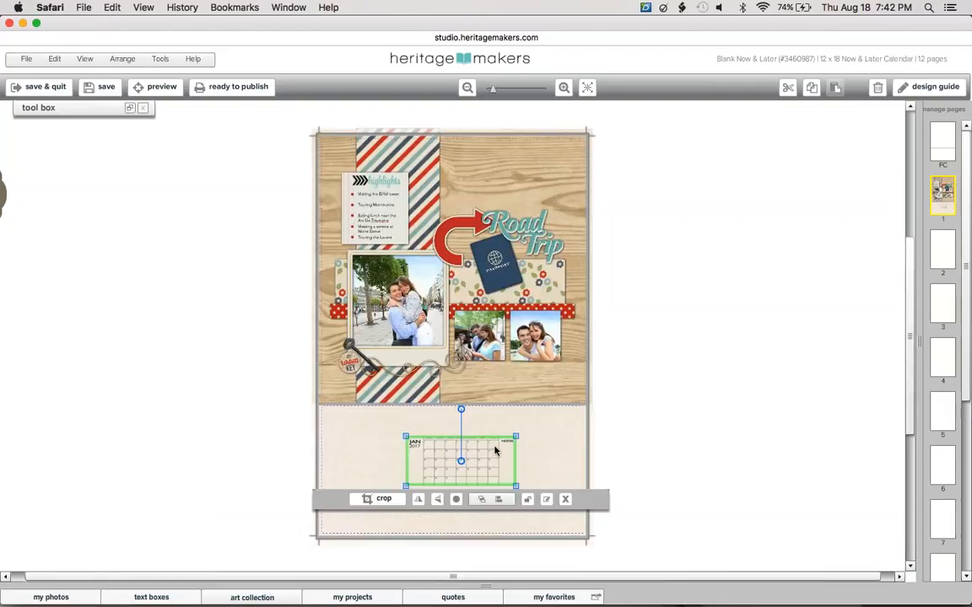
pyautogui.moveTo(407, 439); pyautogui.dragTo(320, 445)
pyautogui.moveTo(513, 475); pyautogui.dragTo(570, 488)
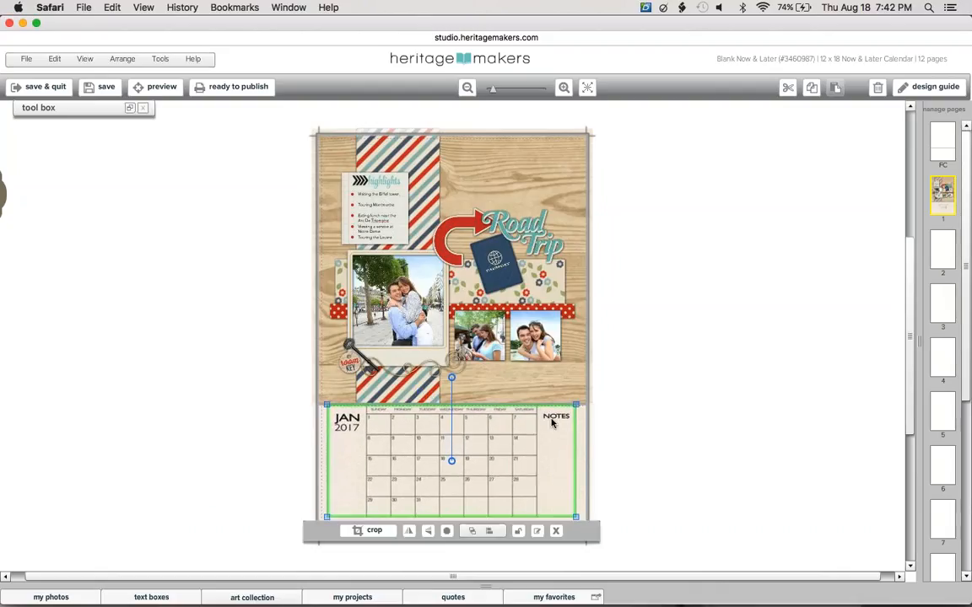
pyautogui.moveTo(552, 419); pyautogui.dragTo(549, 431)
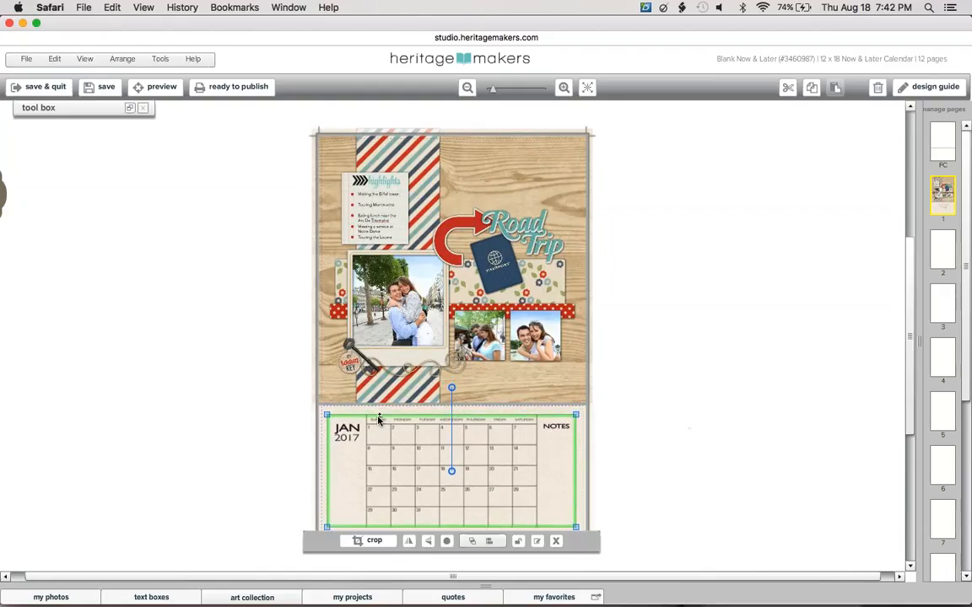
# Step: Center the January grid horizontally relative to the page, then deselect it
pyautogui.click(129, 108)
pyautogui.click(70, 126)
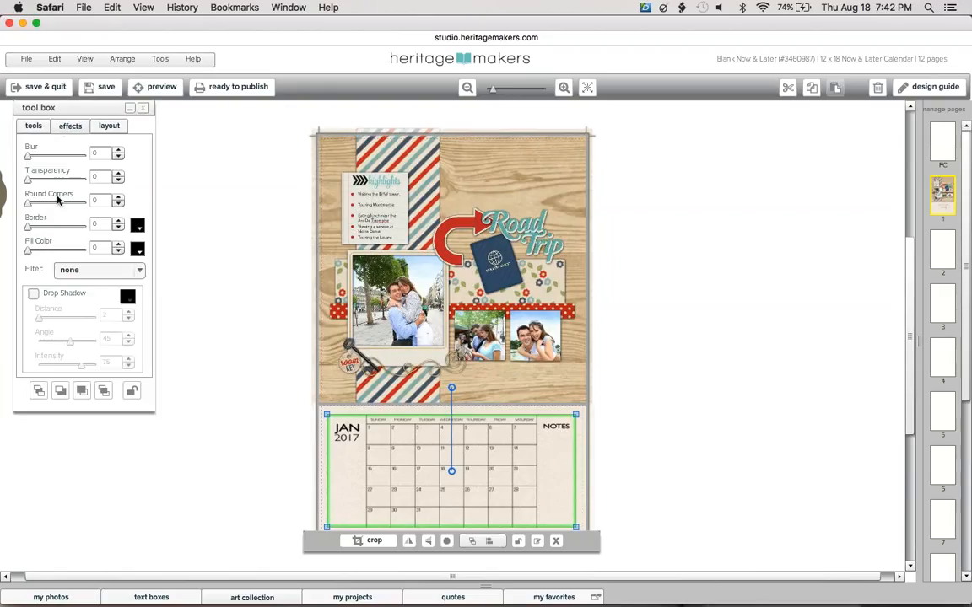
pyautogui.click(120, 125)
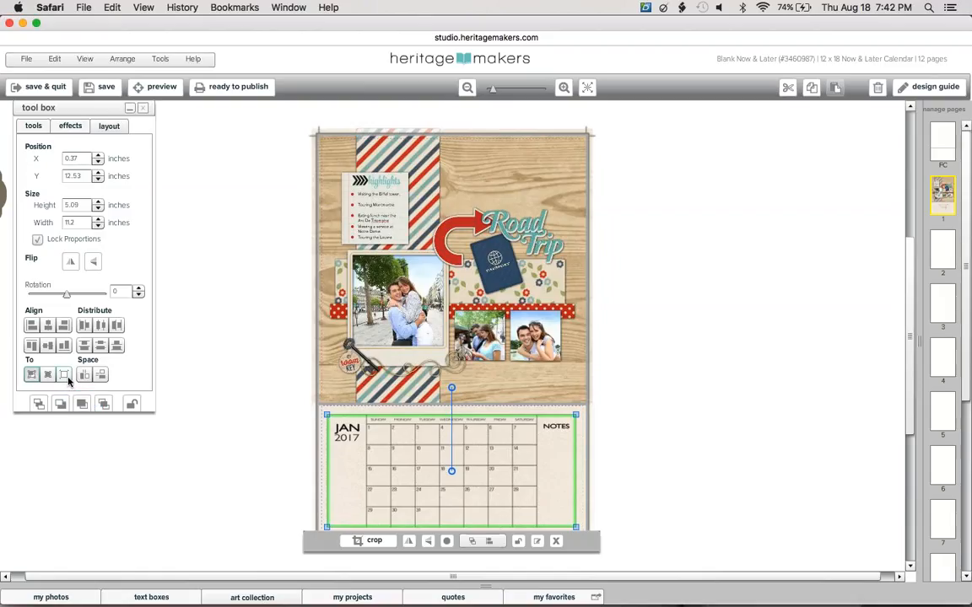
pyautogui.click(64, 374)
pyautogui.click(47, 329)
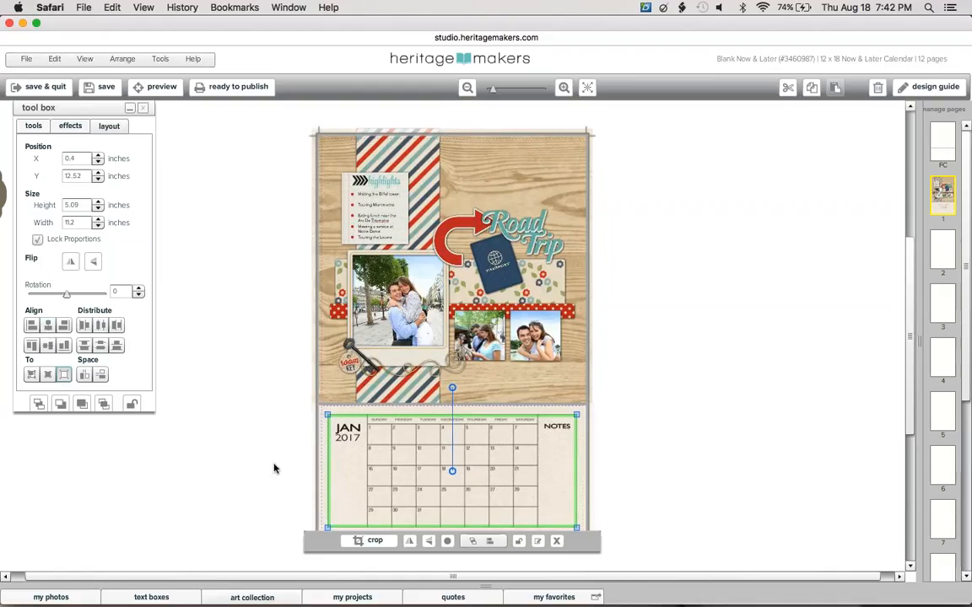
pyautogui.click(672, 456)
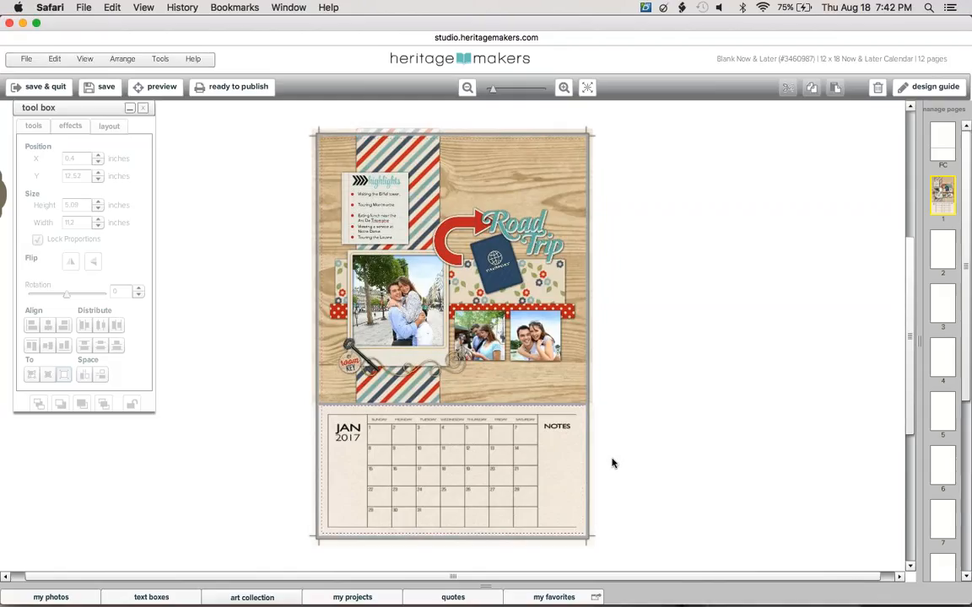
# Step: Lock the January grid in place on page 1, leaving the cream paper behind it unlocked
pyautogui.click(563, 430)
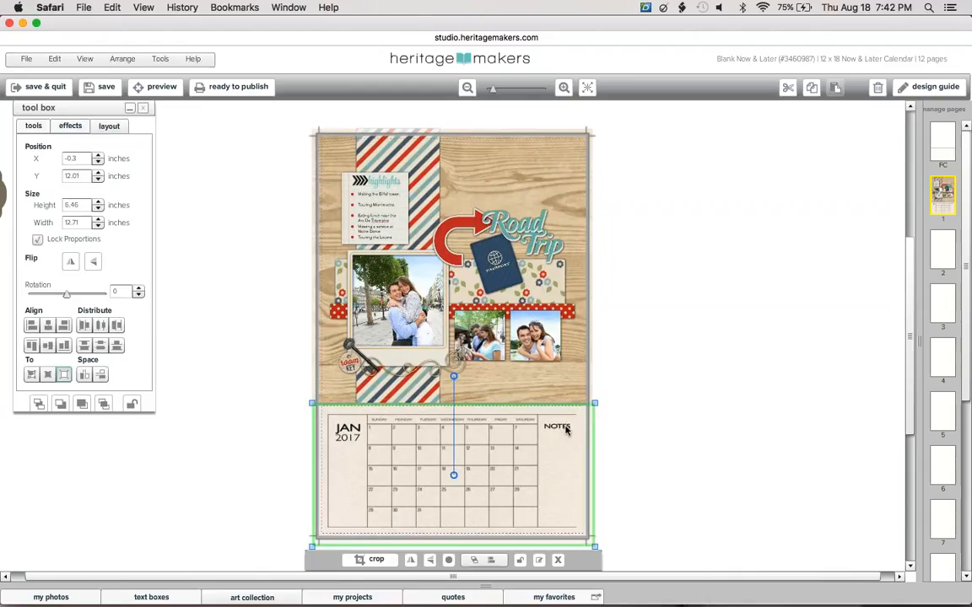
pyautogui.click(564, 430)
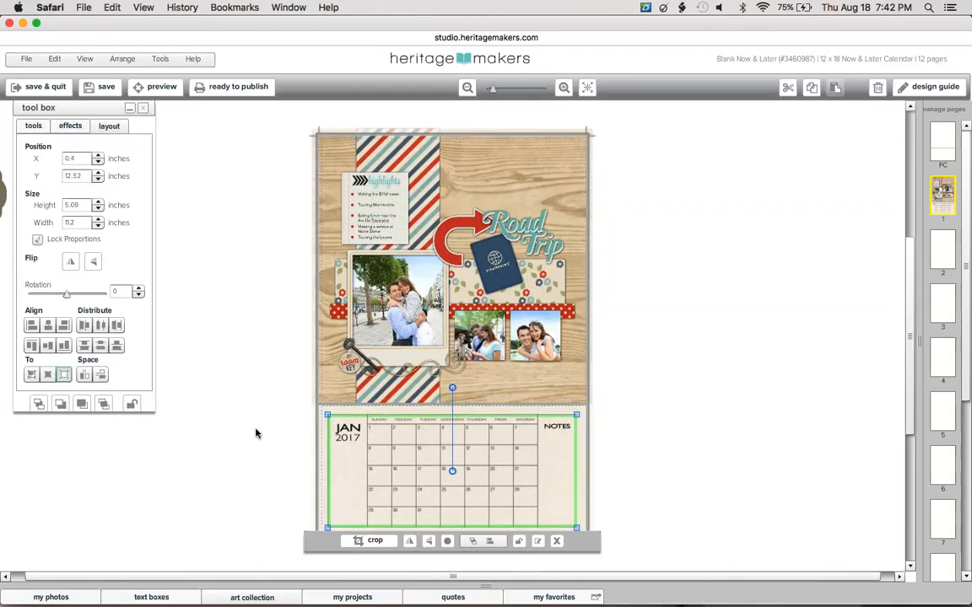
pyautogui.click(132, 404)
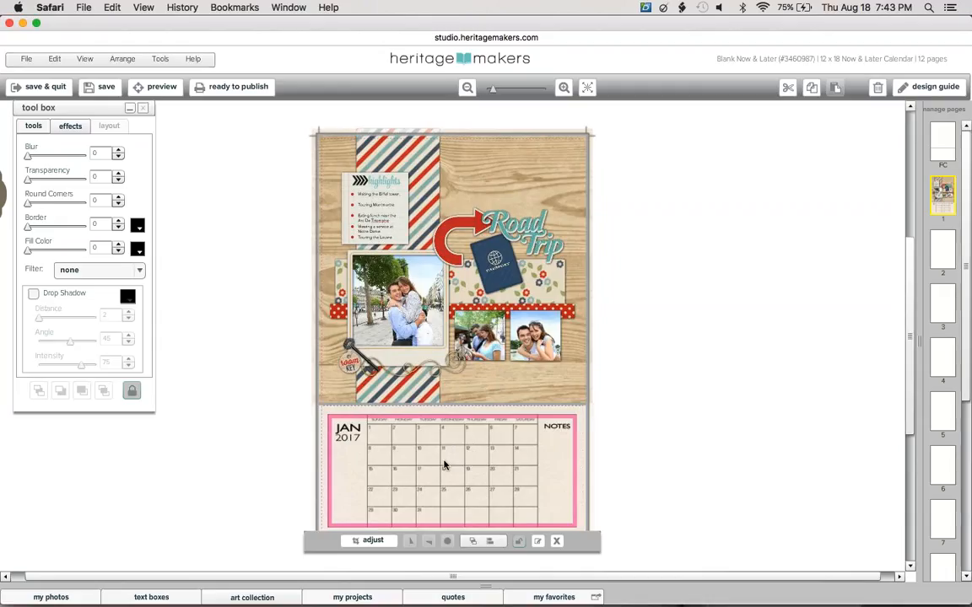
# Step: Copy the January grid from page 1, paste it in place on page 2, and lock the pasted grid
pyautogui.click(814, 96)
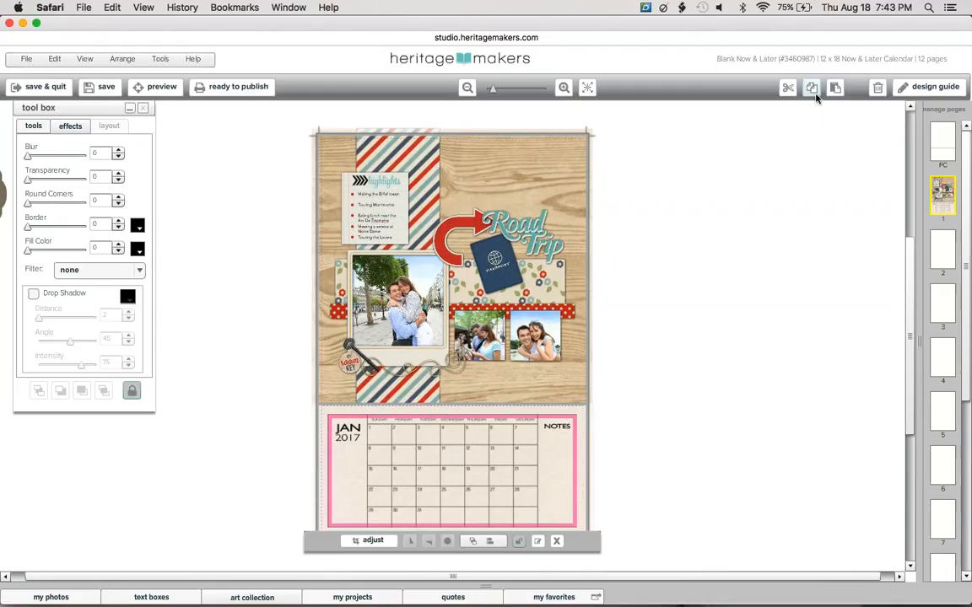
pyautogui.click(941, 243)
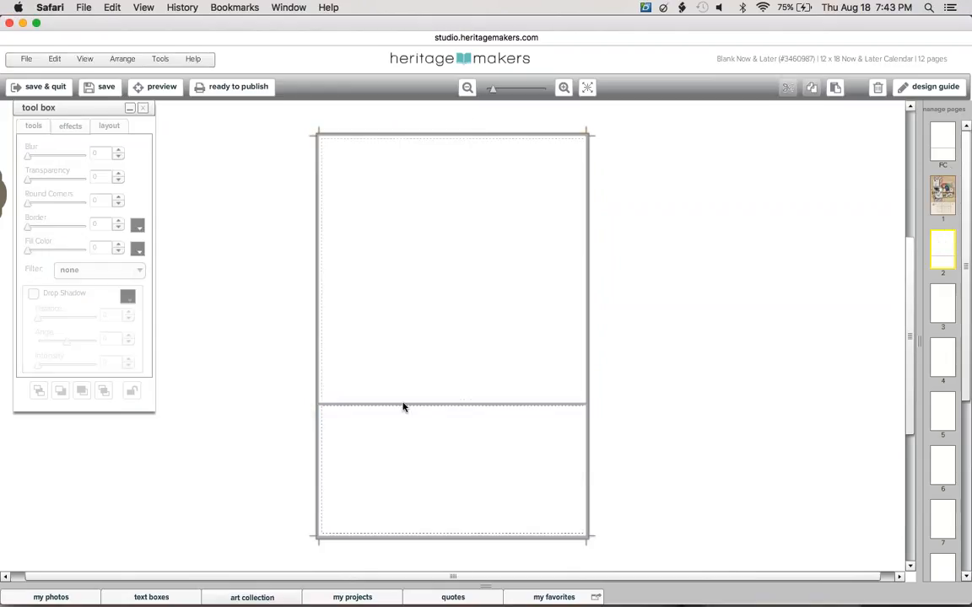
pyautogui.click(54, 59)
pyautogui.moveTo(81, 177)
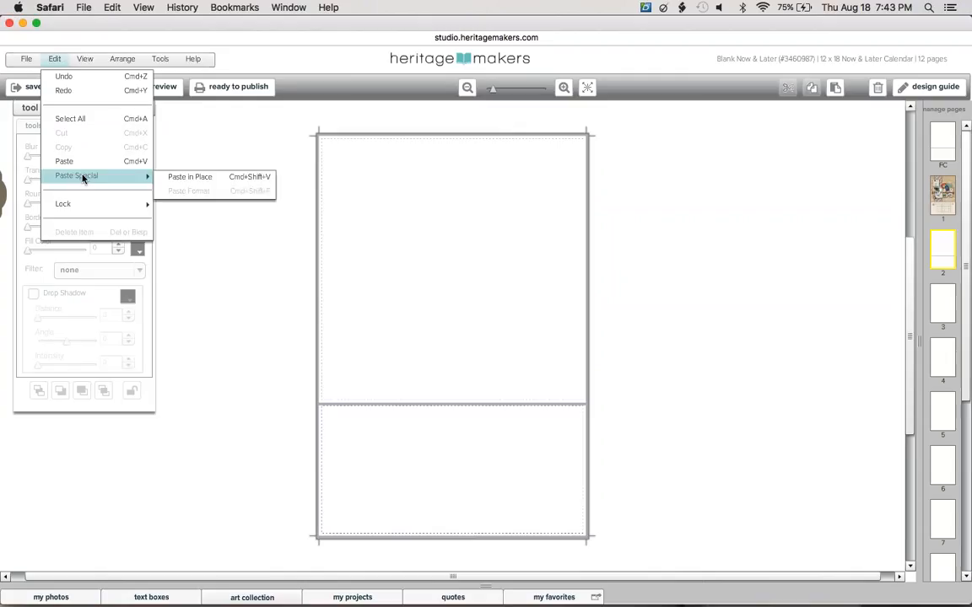
pyautogui.click(190, 178)
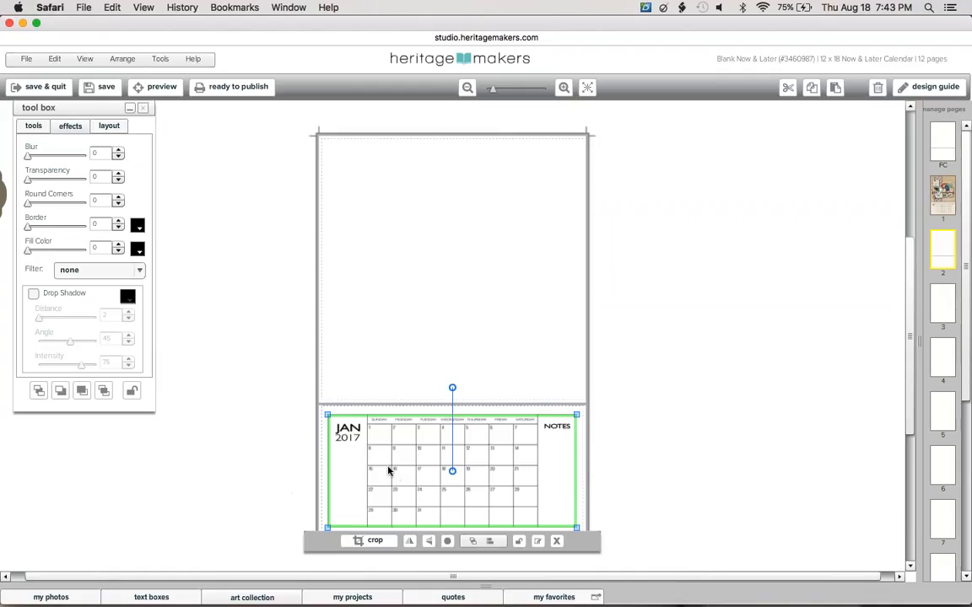
pyautogui.click(129, 391)
pyautogui.click(195, 357)
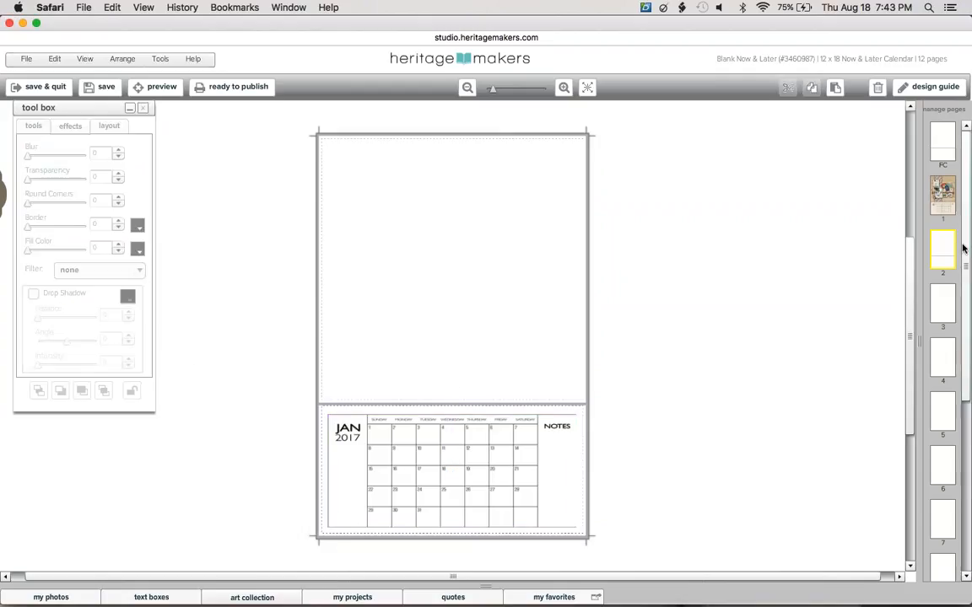
# Step: Remove the blank pages 3 through 12 from the project in page management
pyautogui.click(945, 111)
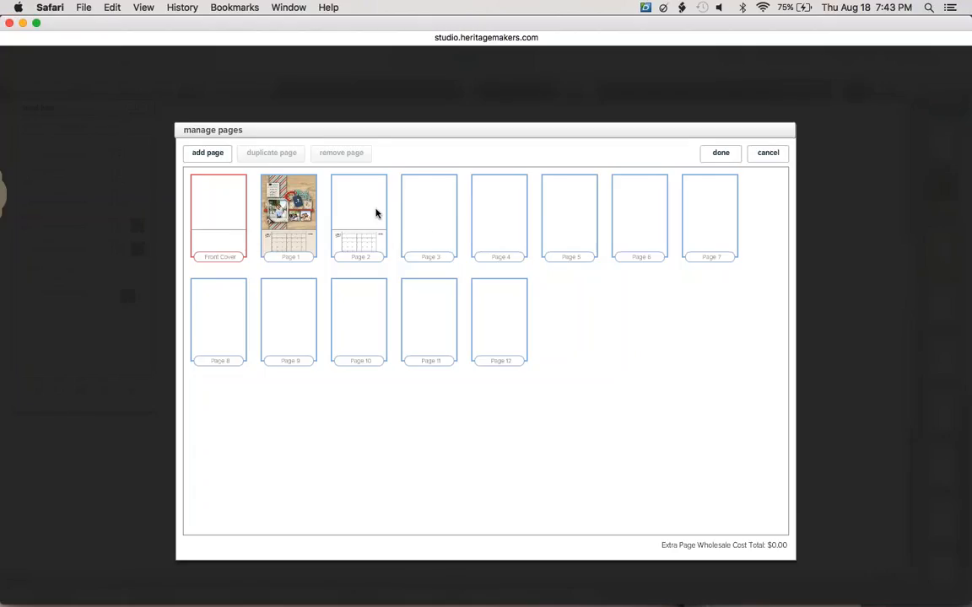
pyautogui.click(430, 221)
pyautogui.keyDown('shift'); pyautogui.click(487, 304); pyautogui.keyUp('shift')
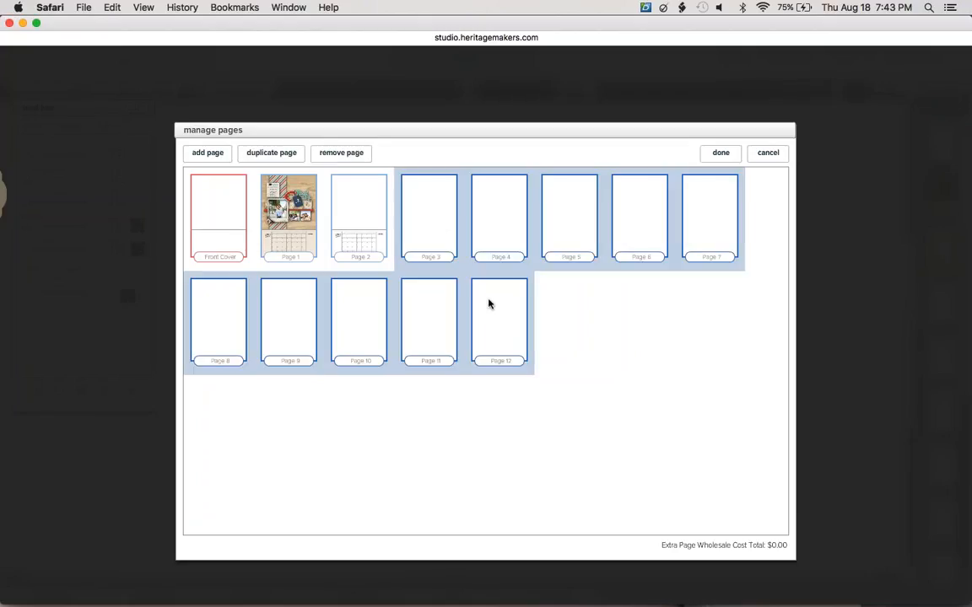
pyautogui.click(353, 157)
# Step: Duplicate page 2 with its calendar grid until the project has 12 pages, and save the page changes
pyautogui.click(375, 201)
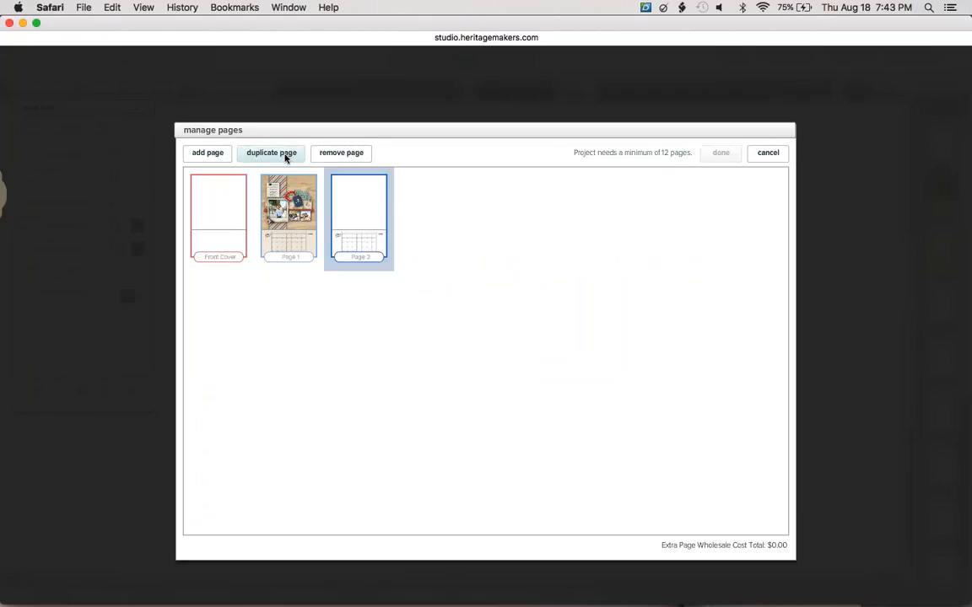
pyautogui.click(285, 158)
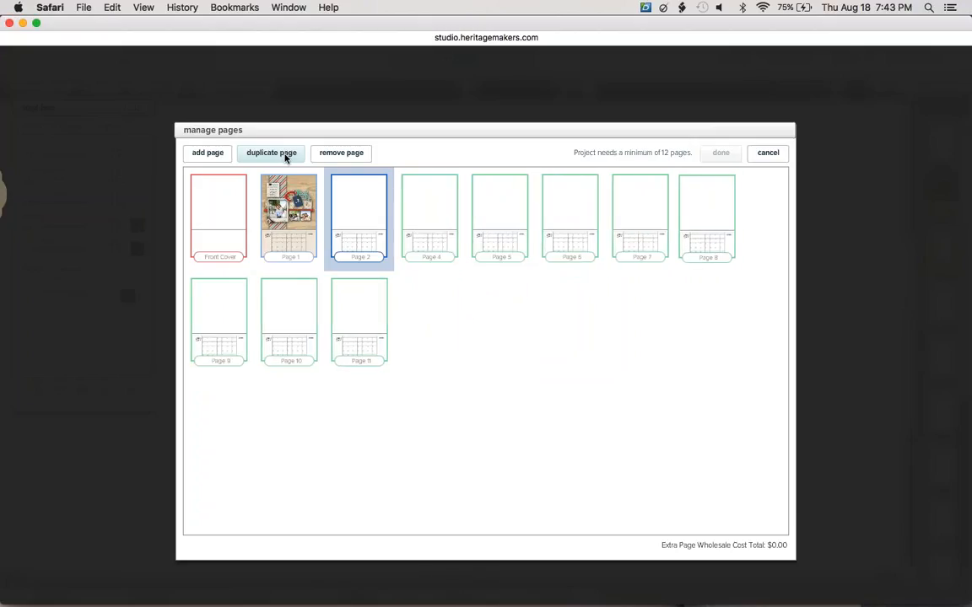
pyautogui.click(285, 157)
pyautogui.click(286, 157)
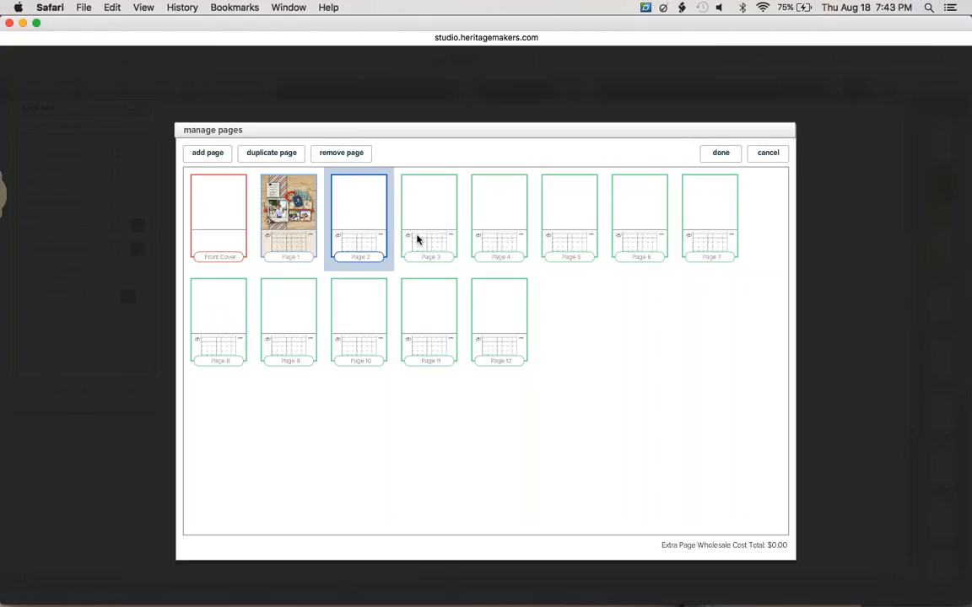
pyautogui.click(718, 159)
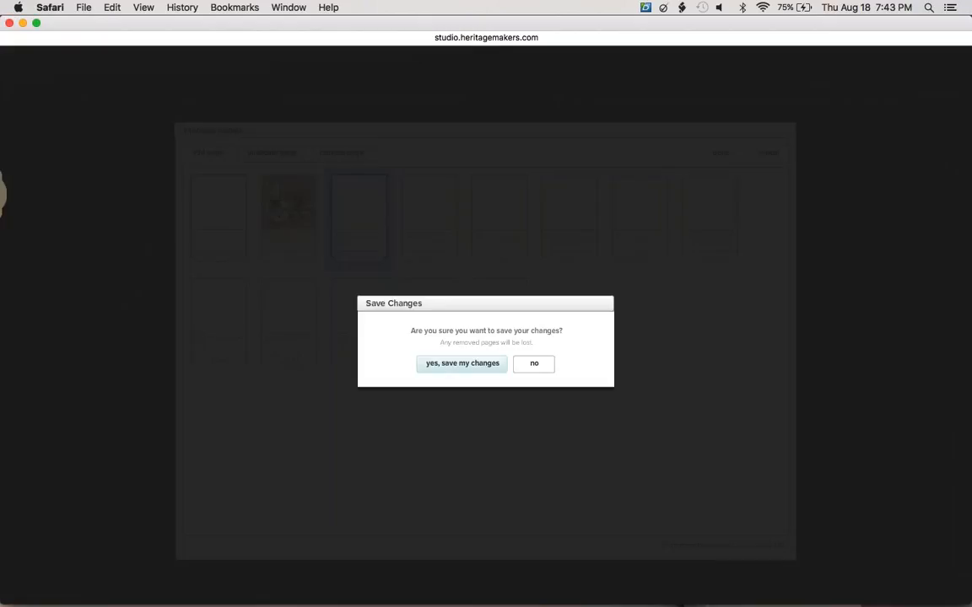
pyautogui.click(477, 368)
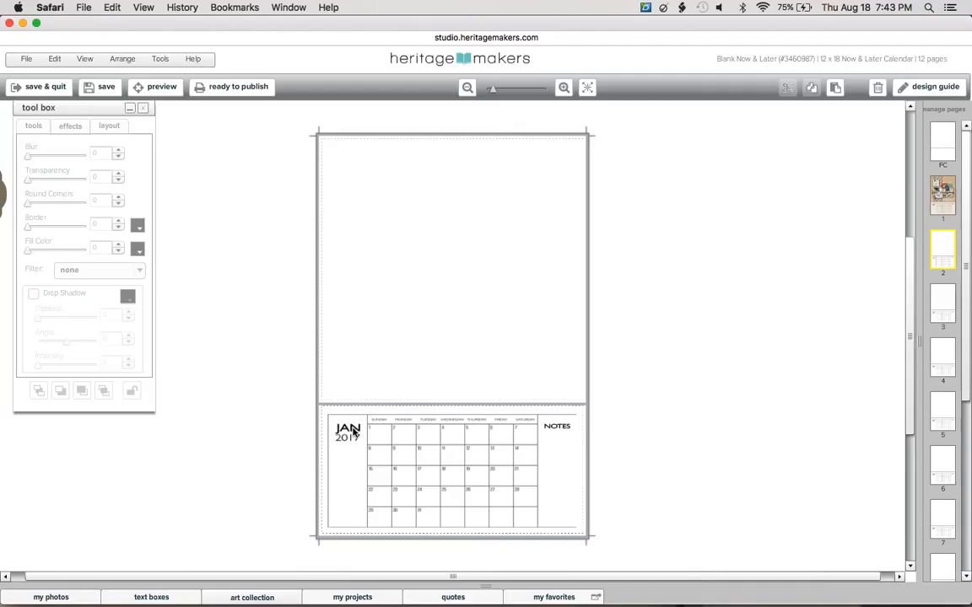
# Step: Check the locked state of page 2's grid and compare the grid placement on pages 1 and 2
pyautogui.click(354, 432)
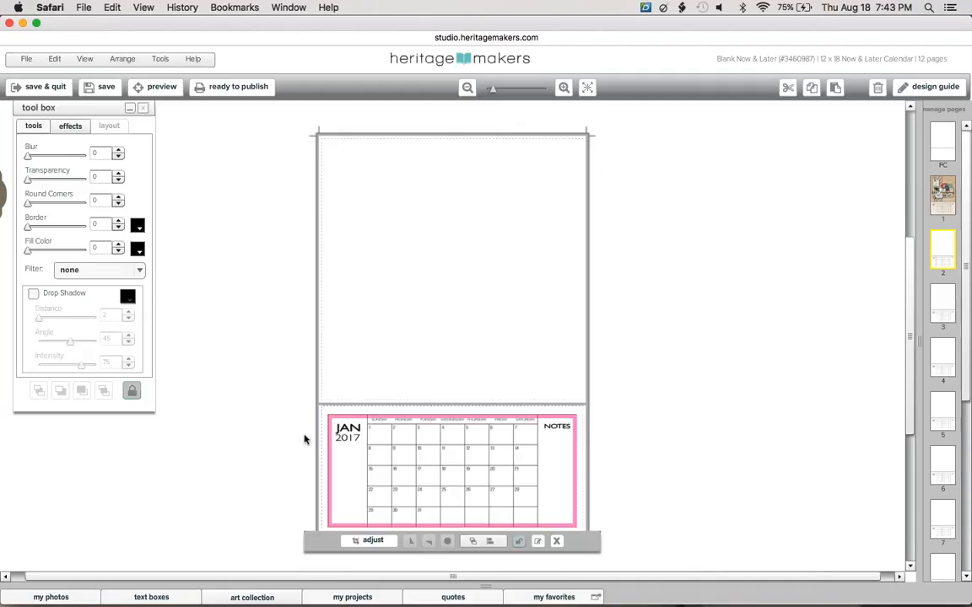
pyautogui.click(700, 406)
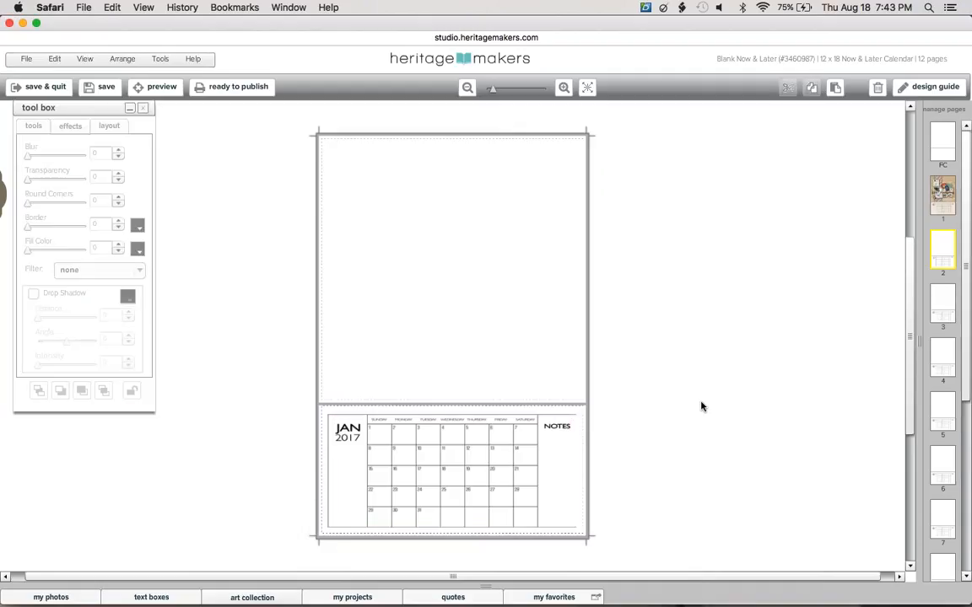
pyautogui.click(945, 194)
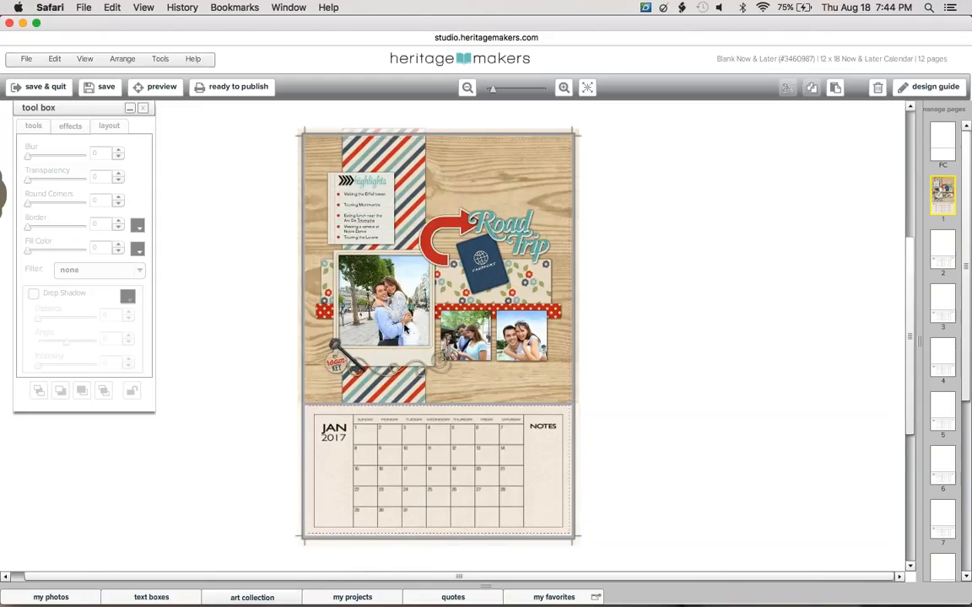
pyautogui.click(943, 249)
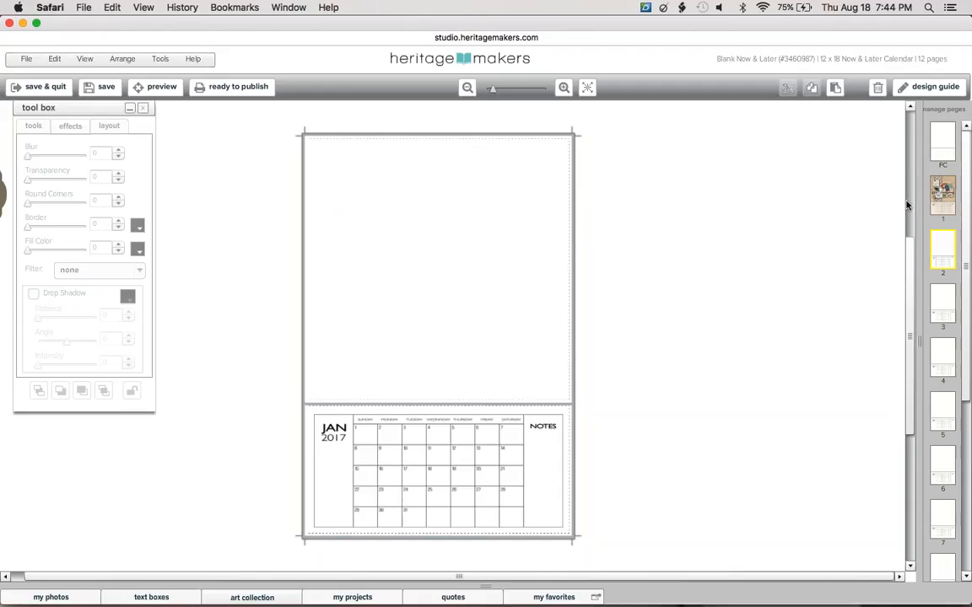
# Step: Go to page 1's January grid and open the 05.04 Mom's Birthday album in the 2014 photo folder
pyautogui.click(939, 196)
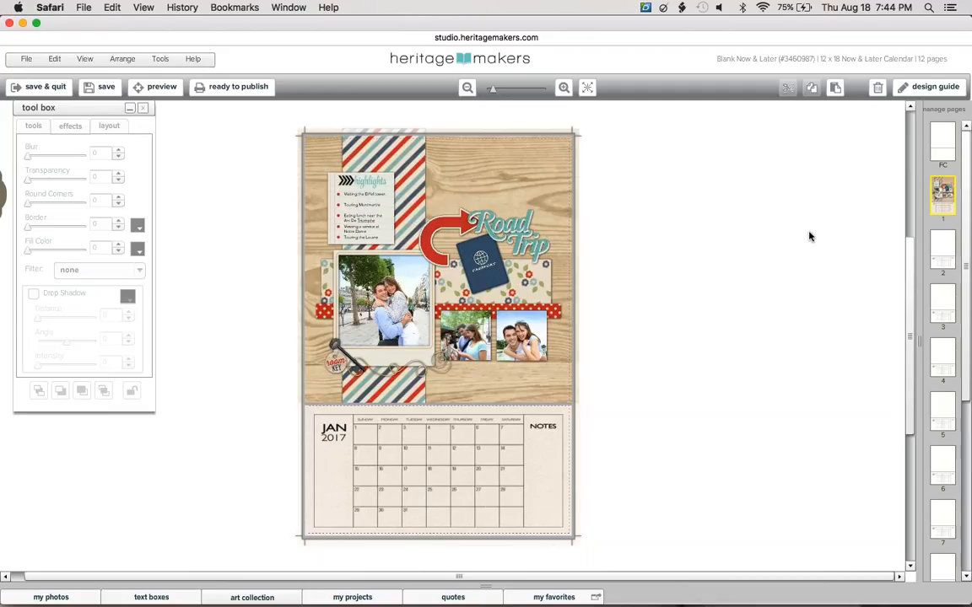
pyautogui.click(564, 89)
pyautogui.click(565, 88)
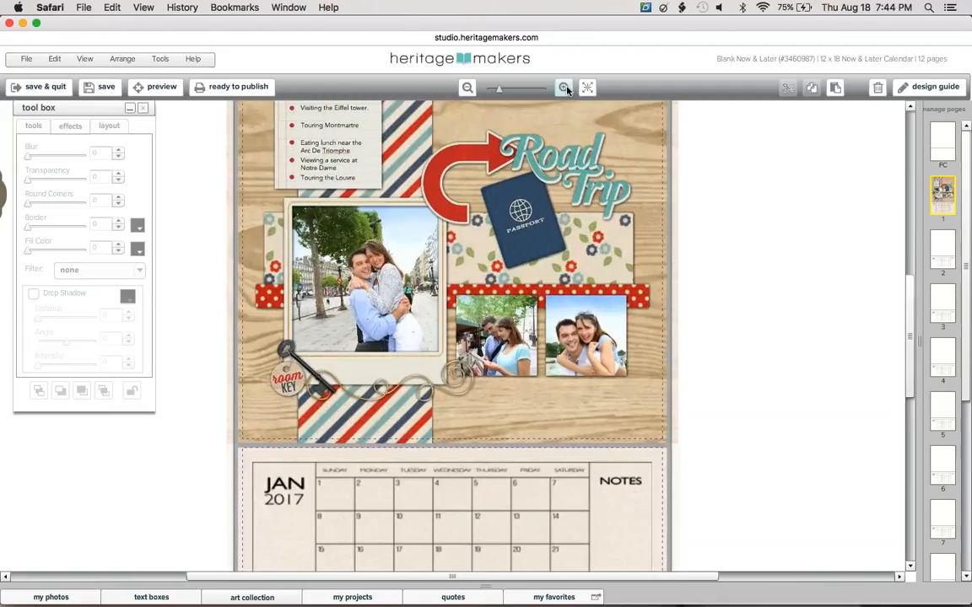
pyautogui.click(564, 88)
pyautogui.click(564, 89)
pyautogui.scroll(-10, 898, 397)
pyautogui.scroll(8, 895, 373)
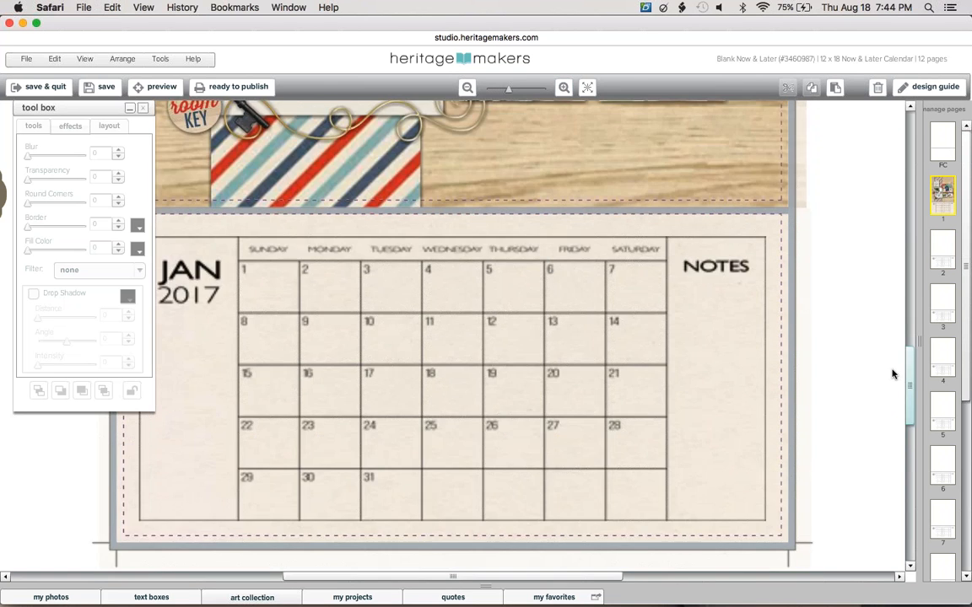
pyautogui.scroll(-2, 892, 373)
pyautogui.click(50, 597)
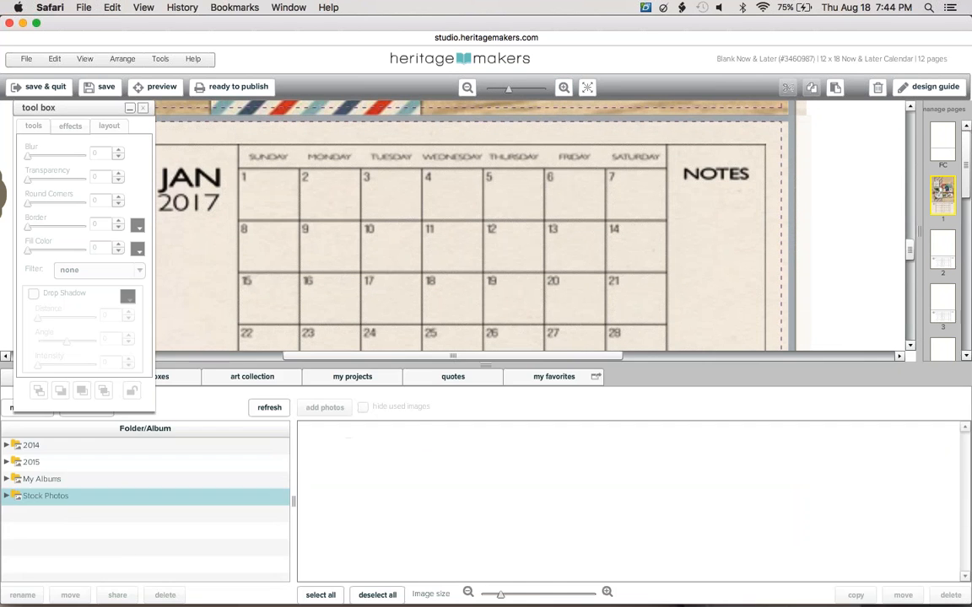
pyautogui.click(59, 462)
pyautogui.click(66, 479)
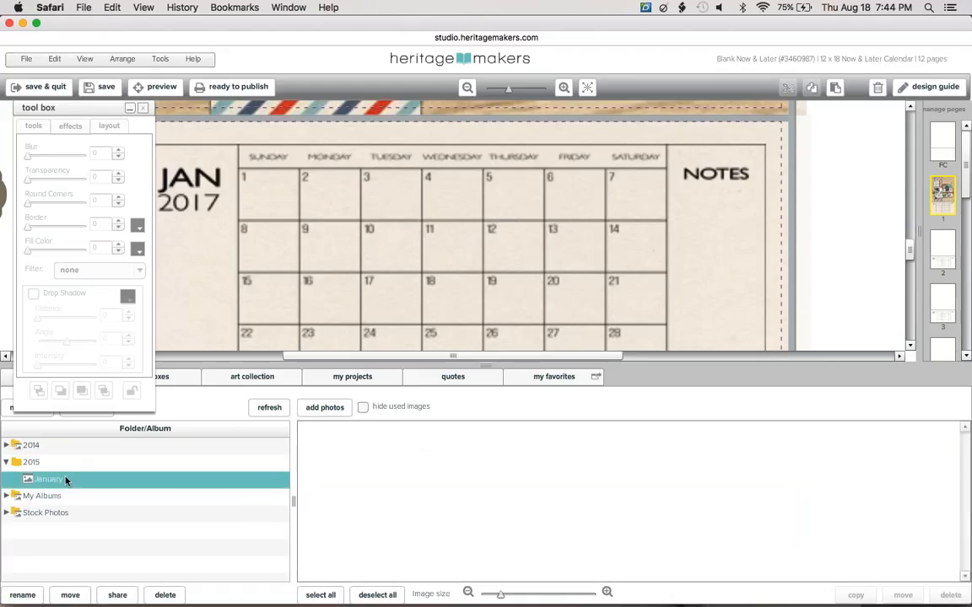
pyautogui.click(80, 446)
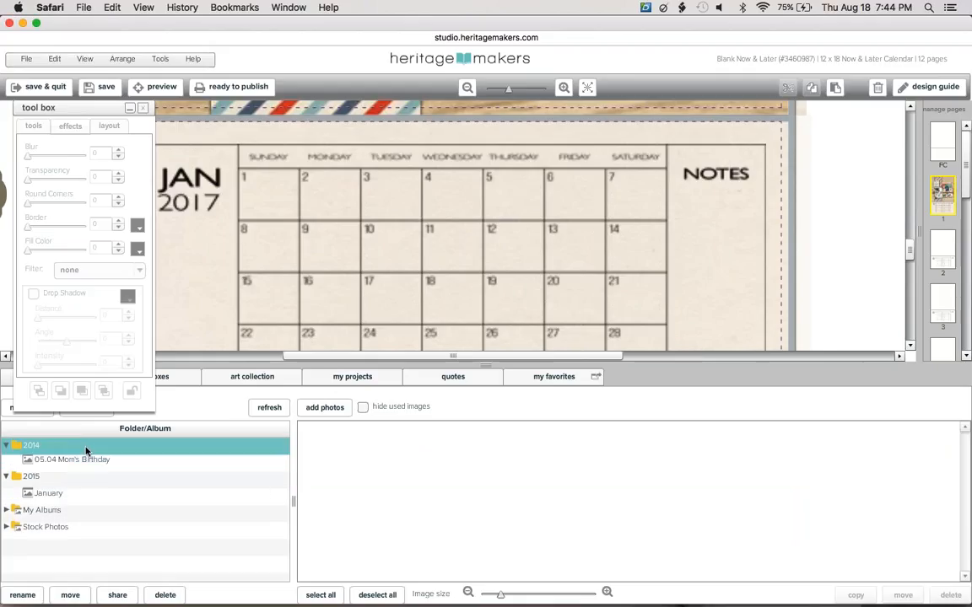
pyautogui.click(85, 470)
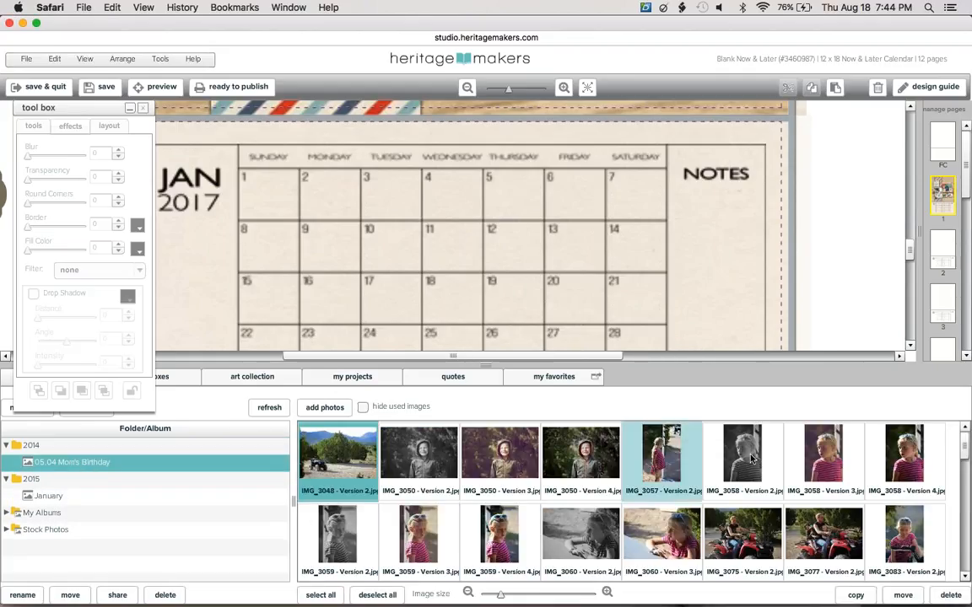
# Step: Place IMG_3083 - Version 2.jpg on the January grid, with its upper-left corner aligned to the 18 cell
pyautogui.moveTo(902, 456); pyautogui.dragTo(487, 259)
pyautogui.moveTo(904, 536); pyautogui.dragTo(359, 327)
pyautogui.click(514, 368)
pyautogui.moveTo(508, 341); pyautogui.dragTo(348, 343)
pyautogui.moveTo(323, 343); pyautogui.dragTo(504, 400)
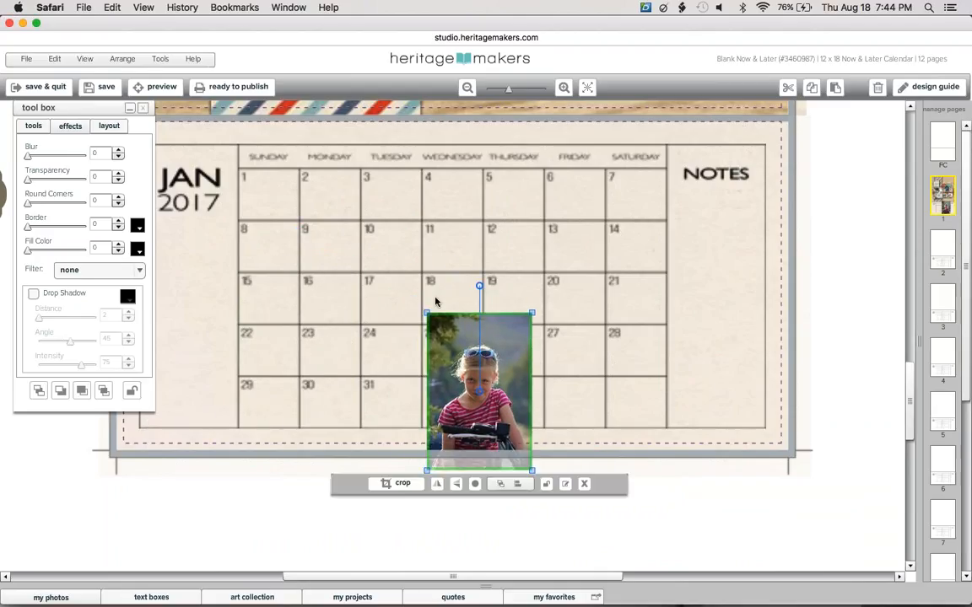
pyautogui.moveTo(460, 360); pyautogui.dragTo(455, 319)
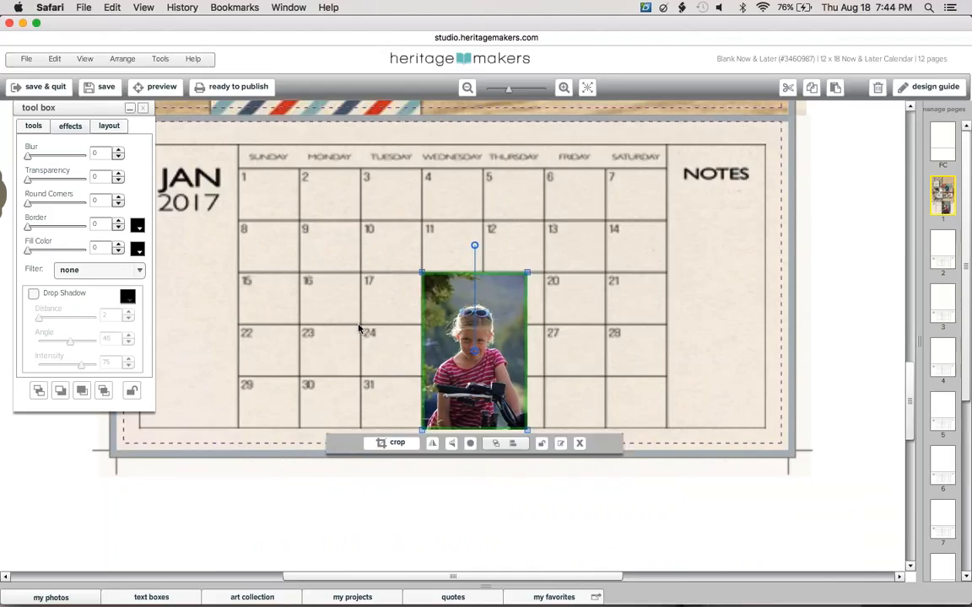
# Step: Rearrange the photo's layer order so it sits just behind the calendar grid and above the page background
pyautogui.click(38, 391)
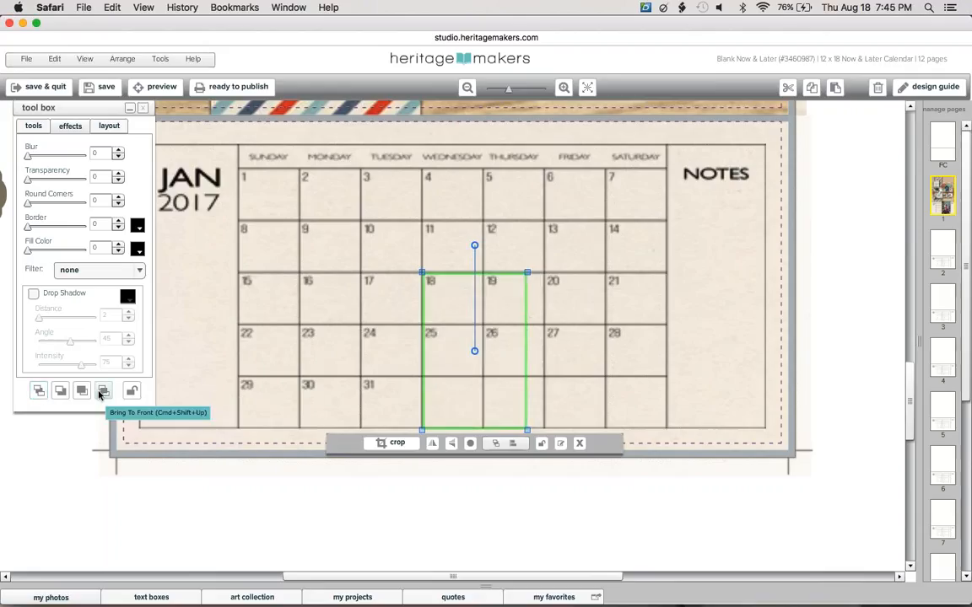
pyautogui.click(102, 392)
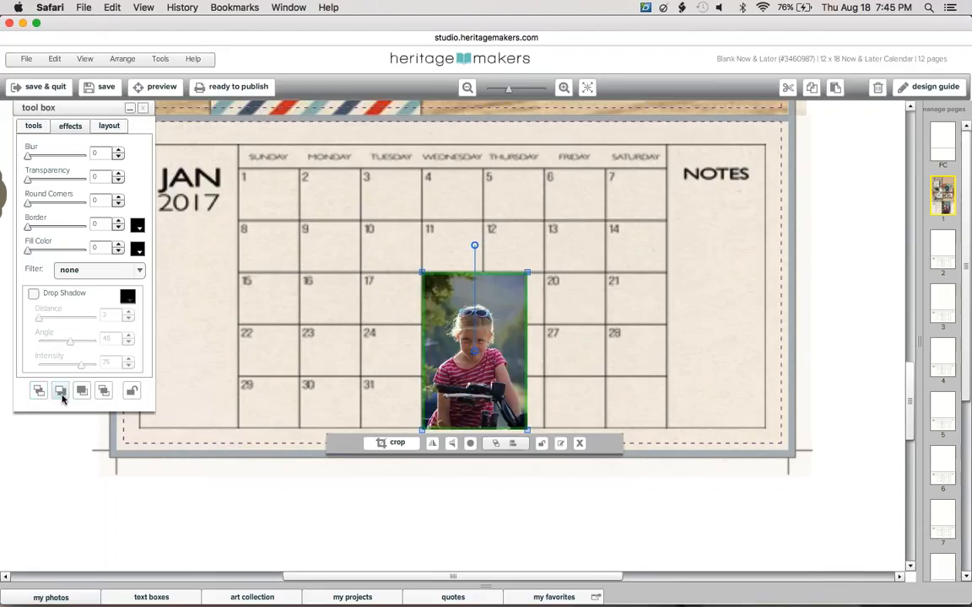
pyautogui.click(61, 393)
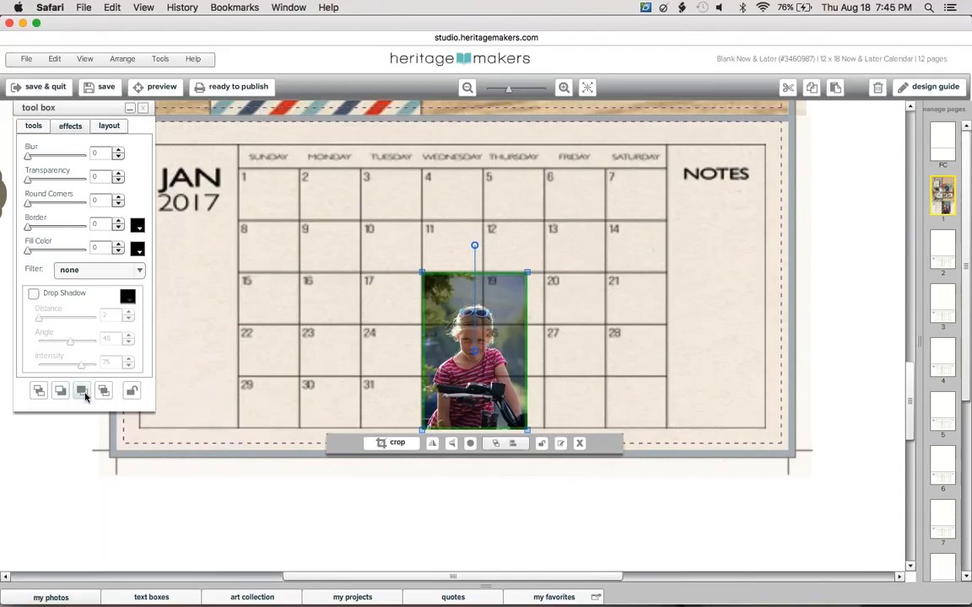
pyautogui.click(82, 394)
pyautogui.click(60, 392)
# Step: Resize the photo to fill the January 18 cell, about 1.08 inches wide and 0.95 inches high
pyautogui.click(109, 126)
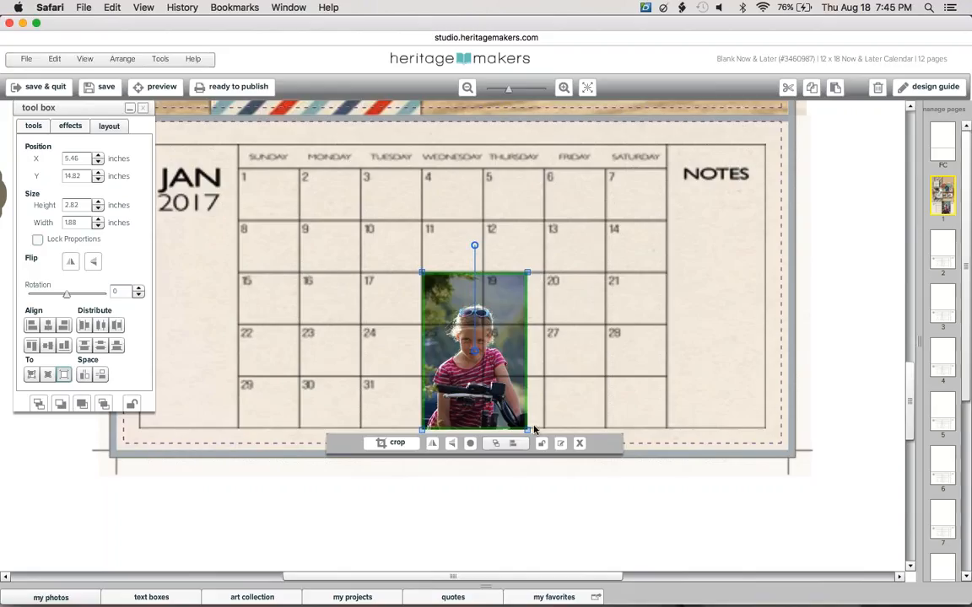
pyautogui.moveTo(524, 428); pyautogui.dragTo(462, 329)
pyautogui.click(513, 494)
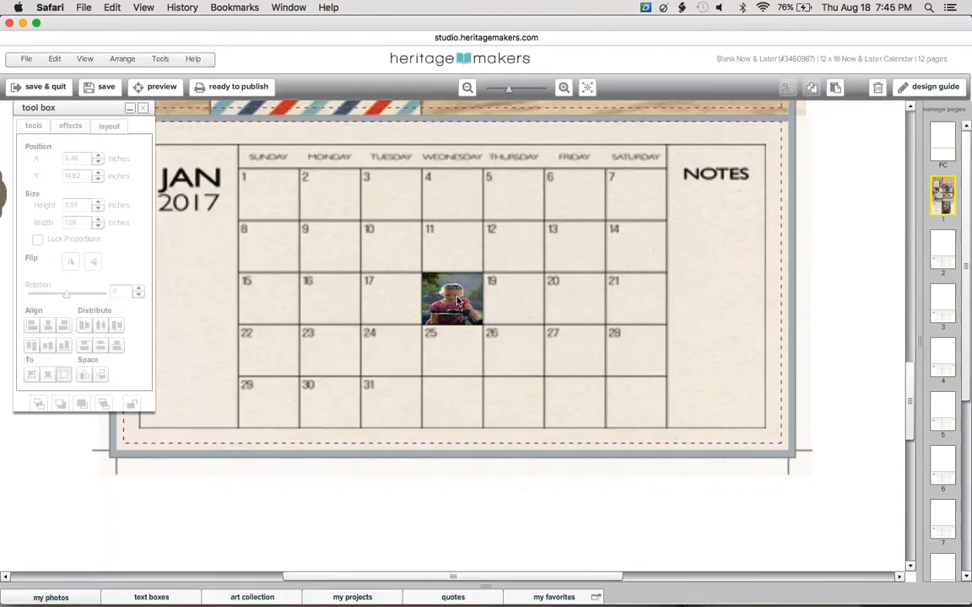
# Step: Lock the photo frame in the January 18 cell and swap in IMG_3083 - Version 2.jpg from the album
pyautogui.click(457, 300)
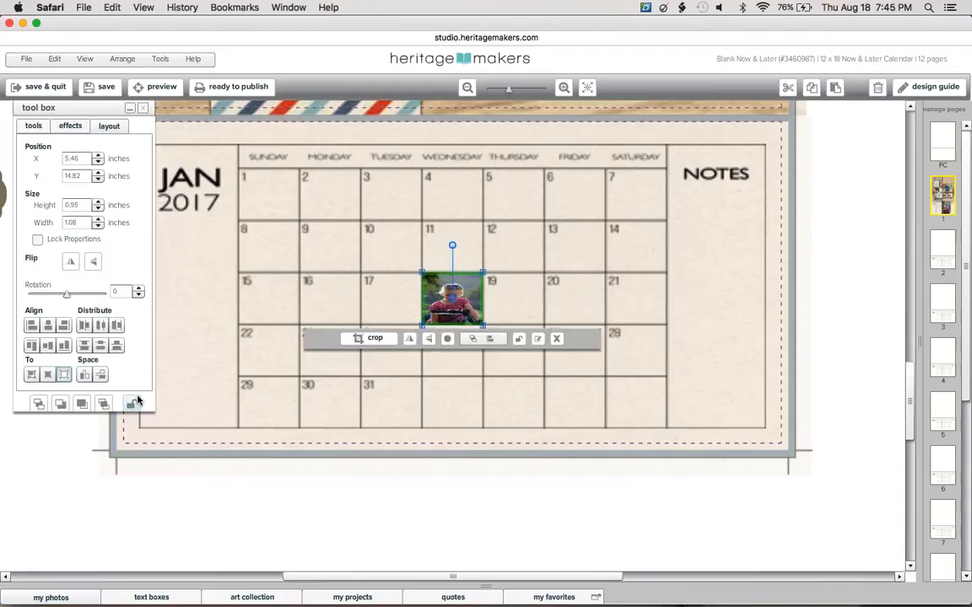
pyautogui.click(134, 402)
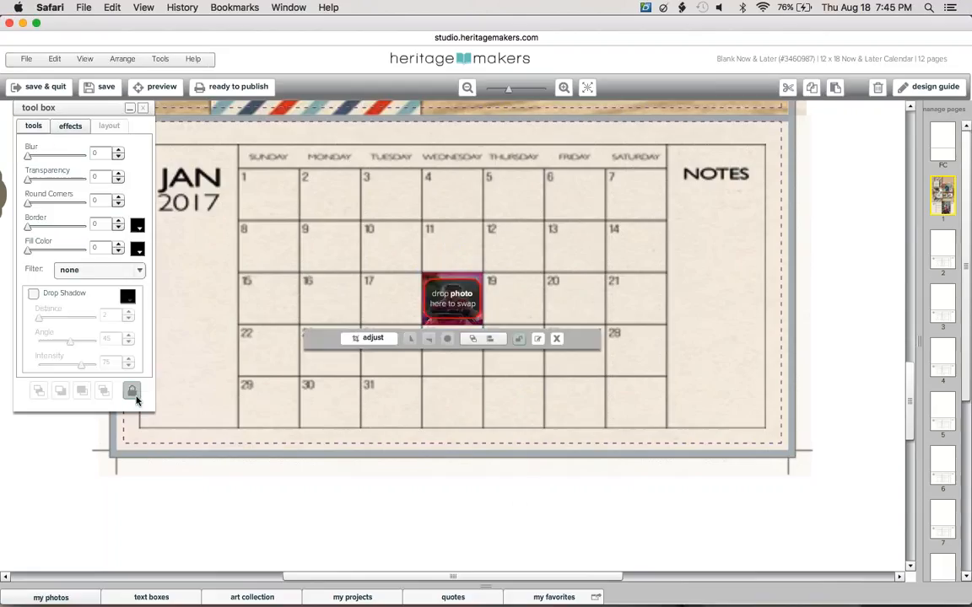
pyautogui.click(51, 598)
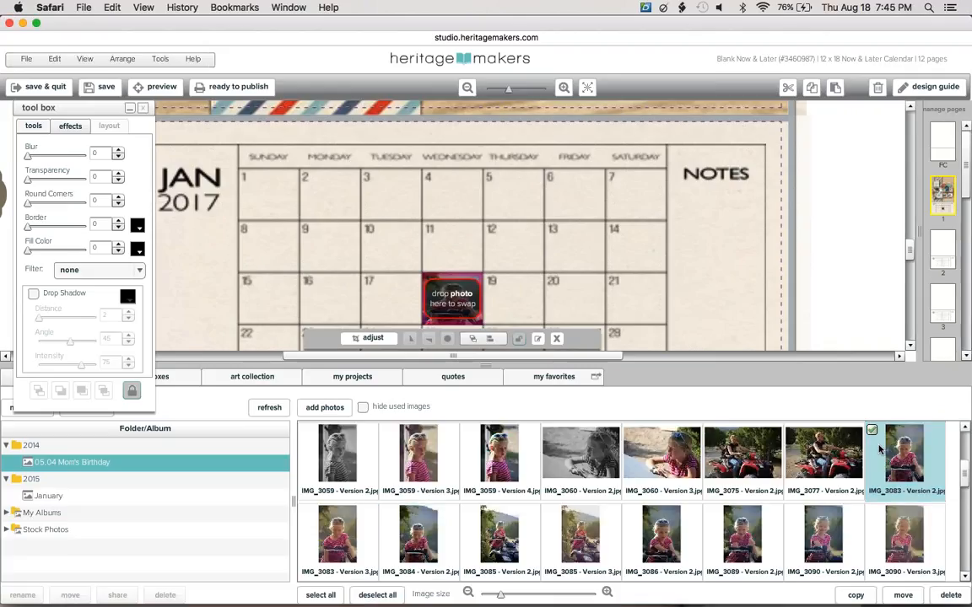
pyautogui.moveTo(904, 475); pyautogui.dragTo(473, 305)
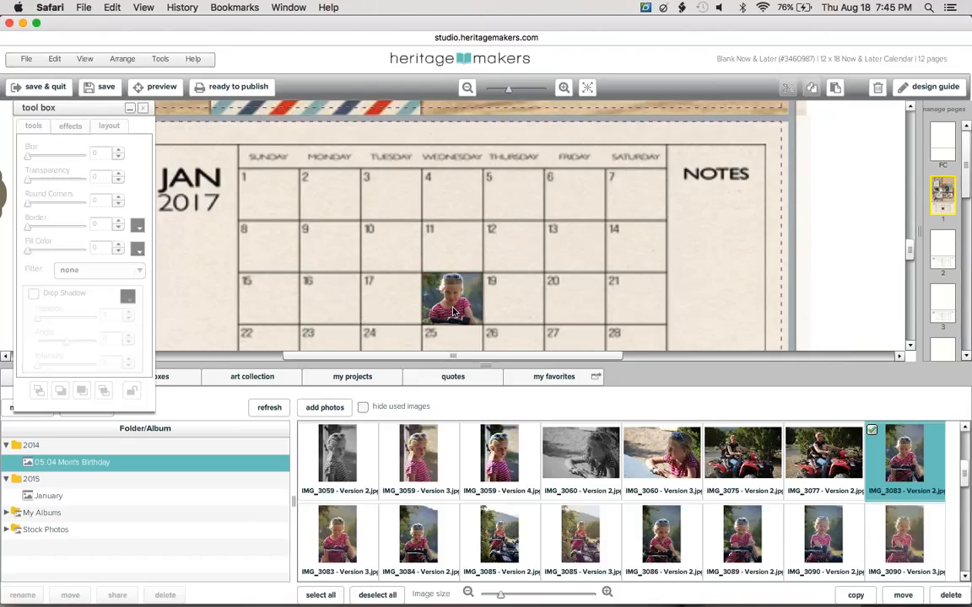
# Step: Scale the image inside the January 18 frame to 4, shift it down slightly, and save the project
pyautogui.click(453, 312)
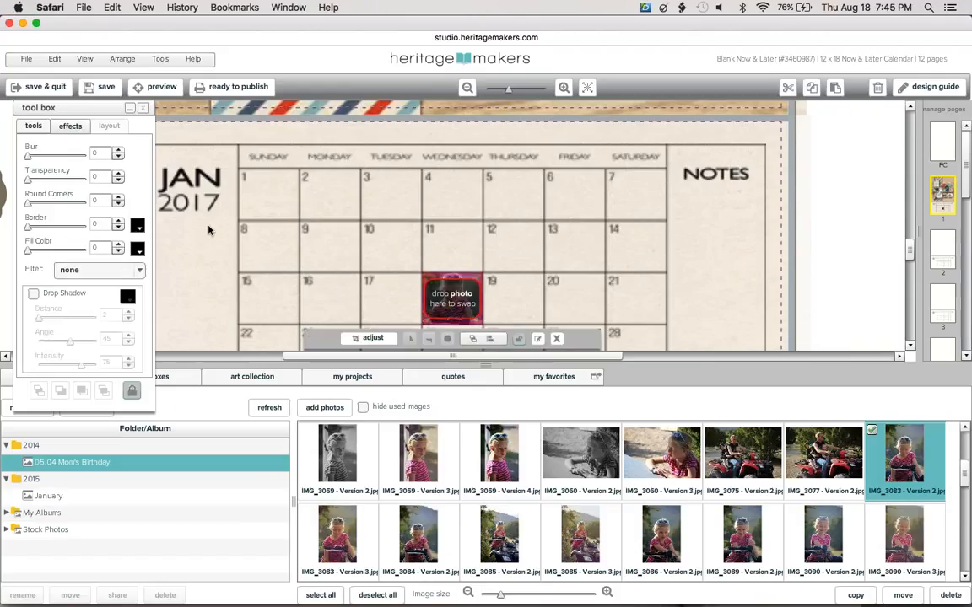
pyautogui.click(34, 127)
pyautogui.click(54, 170)
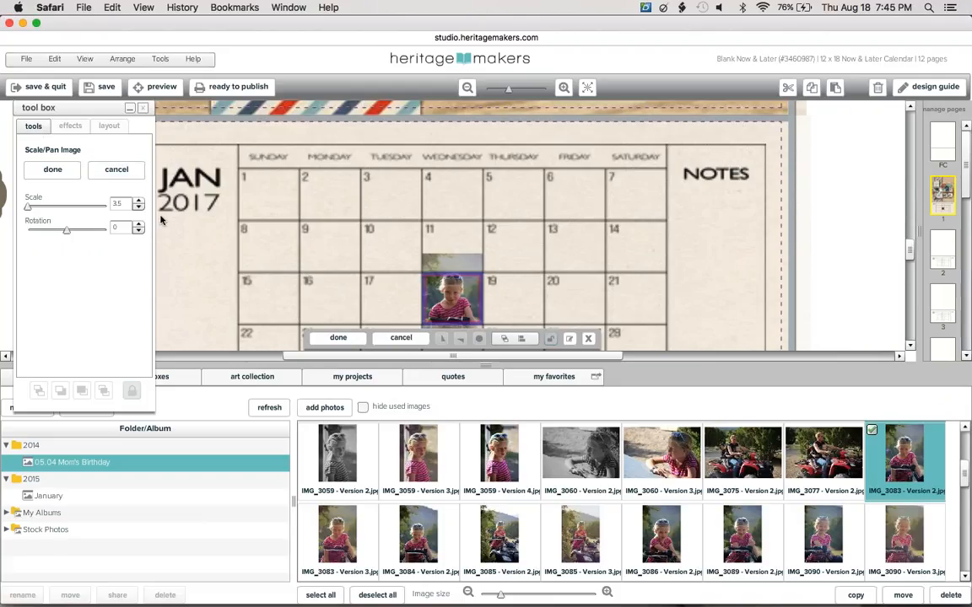
pyautogui.click(137, 203)
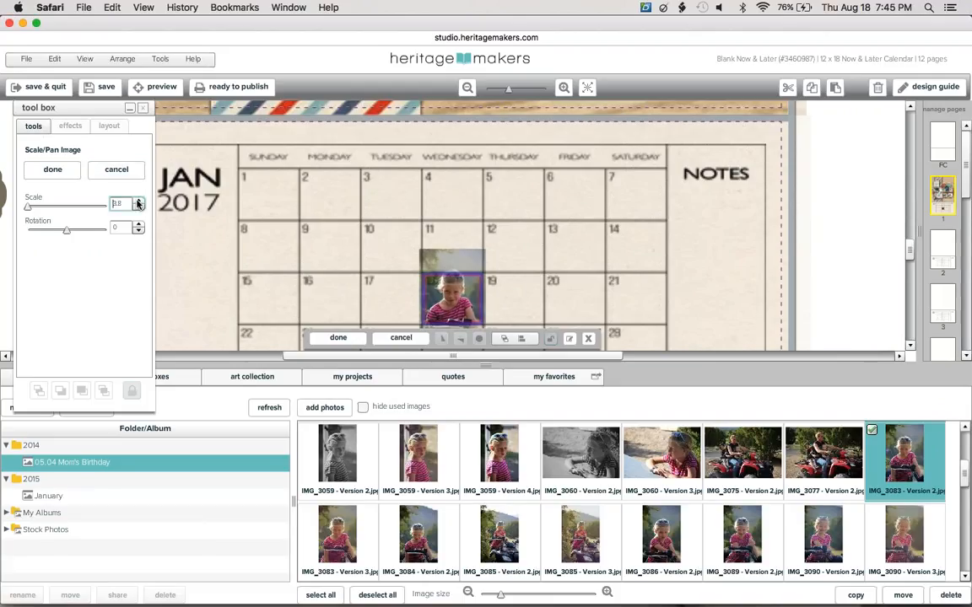
pyautogui.moveTo(448, 290); pyautogui.dragTo(448, 296)
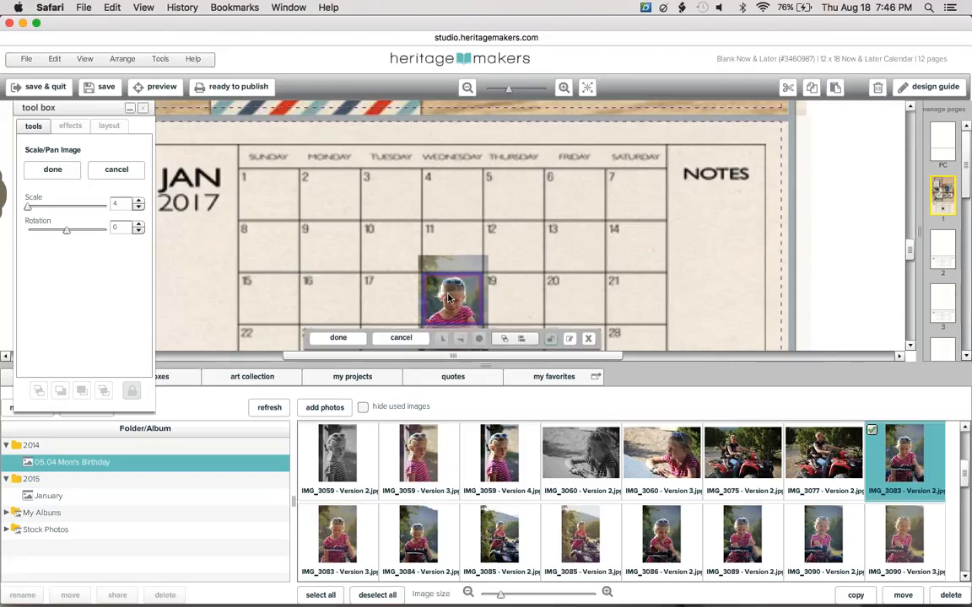
pyautogui.click(858, 241)
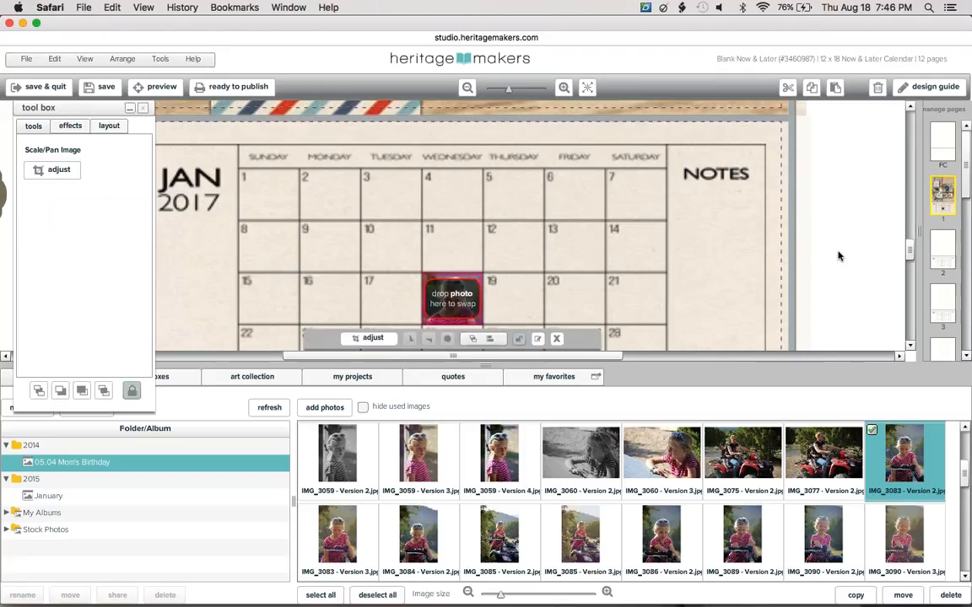
pyautogui.click(840, 254)
pyautogui.click(106, 88)
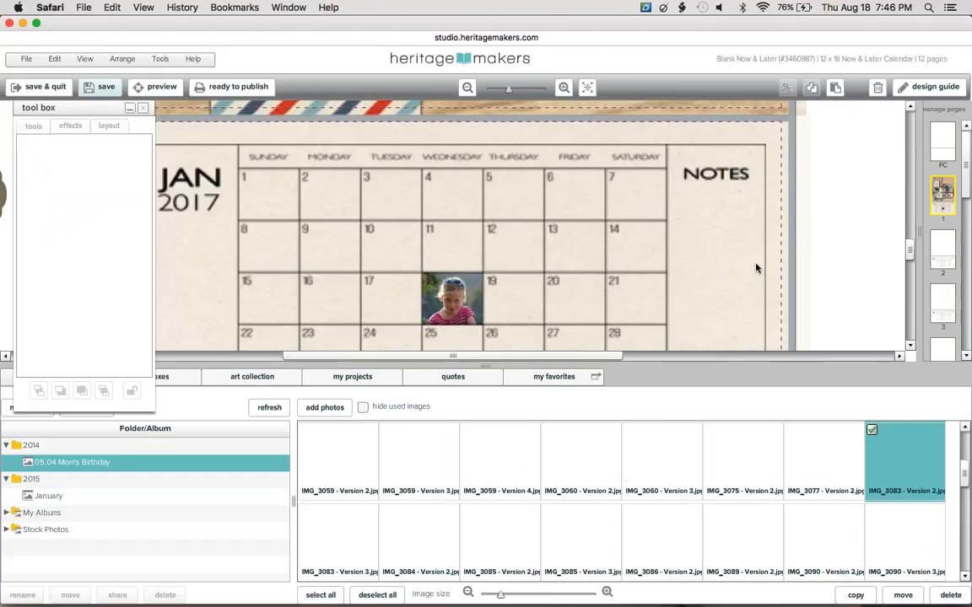
pyautogui.click(489, 366)
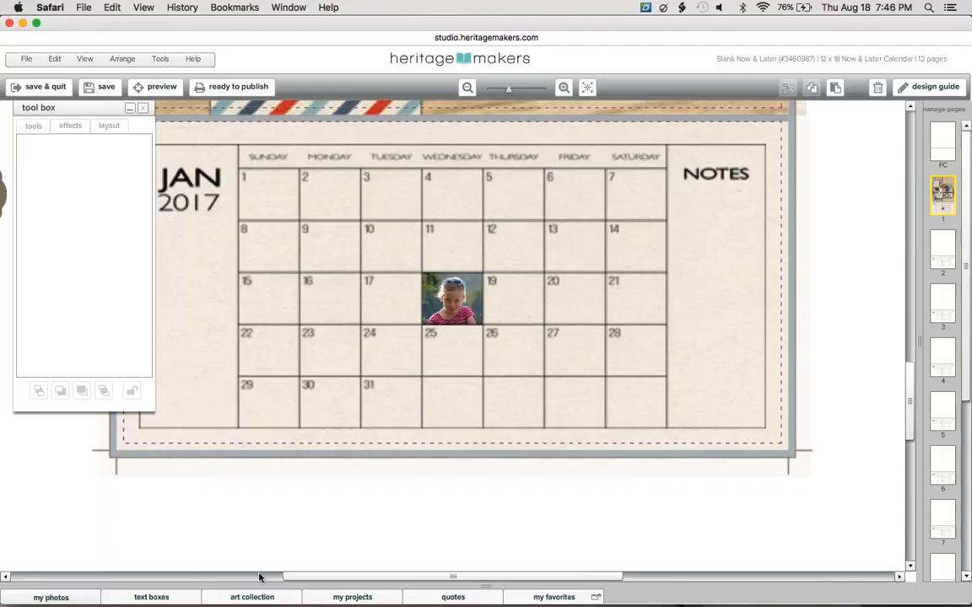
# Step: Add a title text box over the January grid with a couple's names and "Anniversary" on separate lines
pyautogui.click(161, 597)
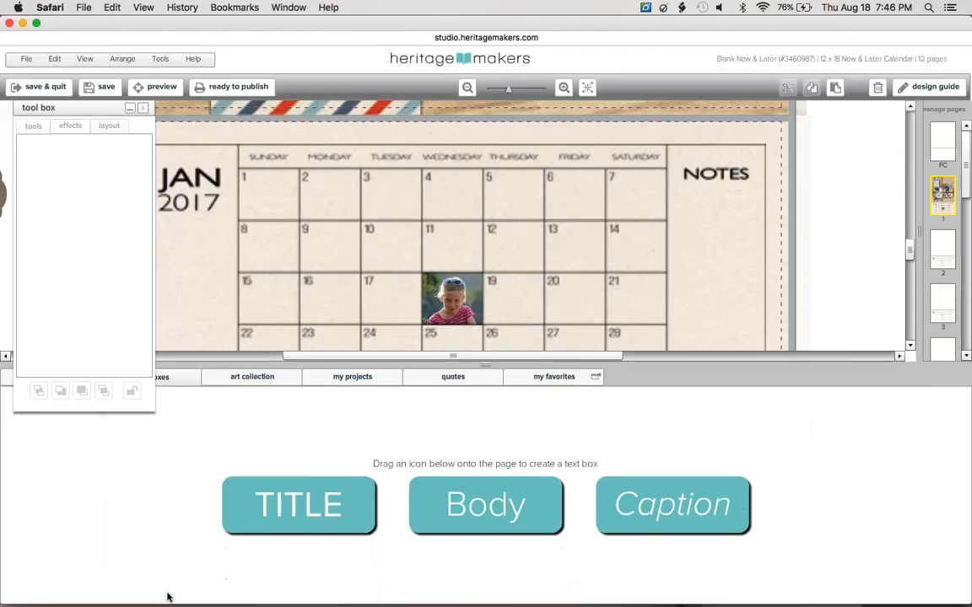
pyautogui.moveTo(291, 509); pyautogui.dragTo(325, 280)
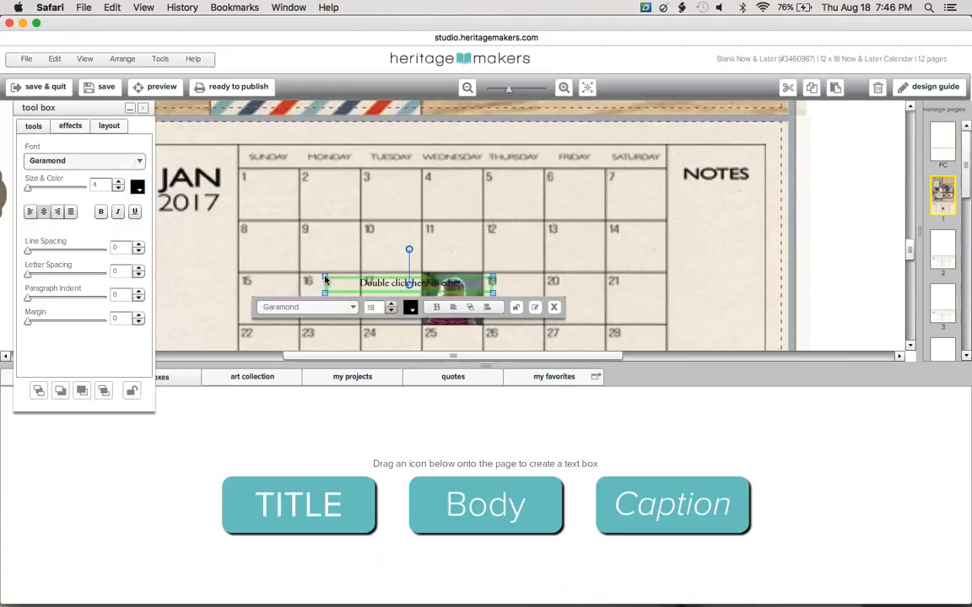
pyautogui.doubleClick(403, 289)
pyautogui.moveTo(360, 282); pyautogui.dragTo(473, 282)
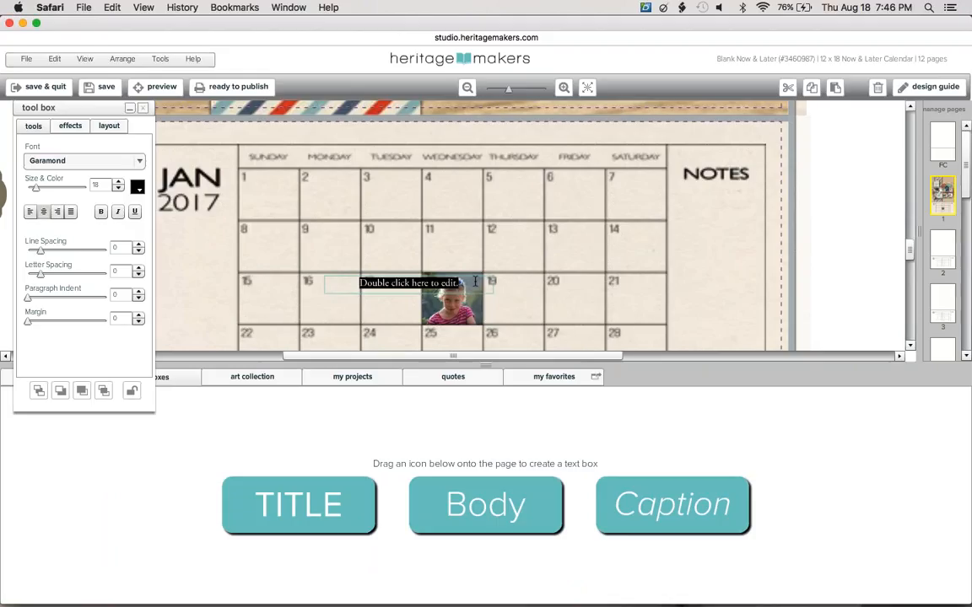
pyautogui.write('Jan')
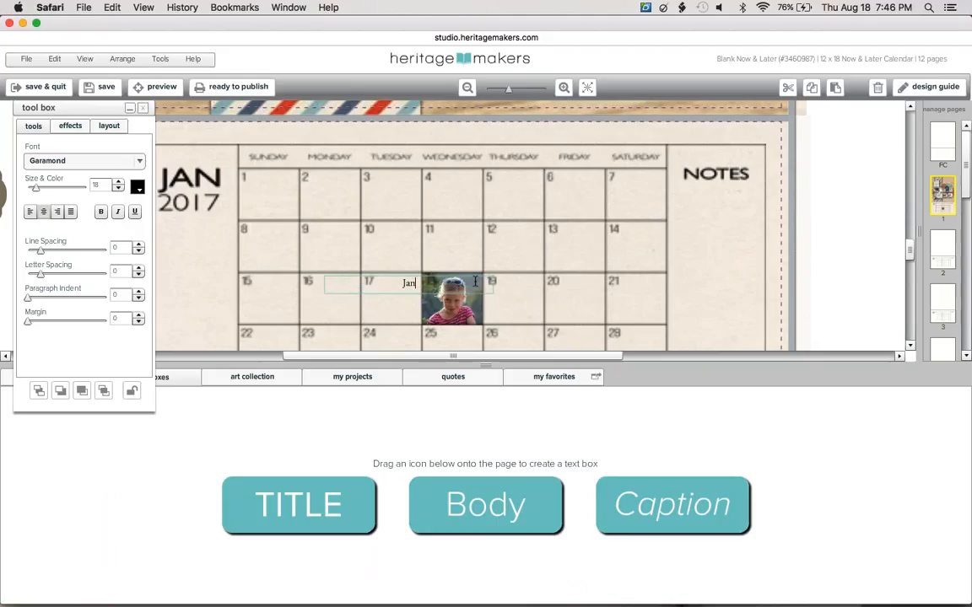
pyautogui.write("e & John's Anniversa")
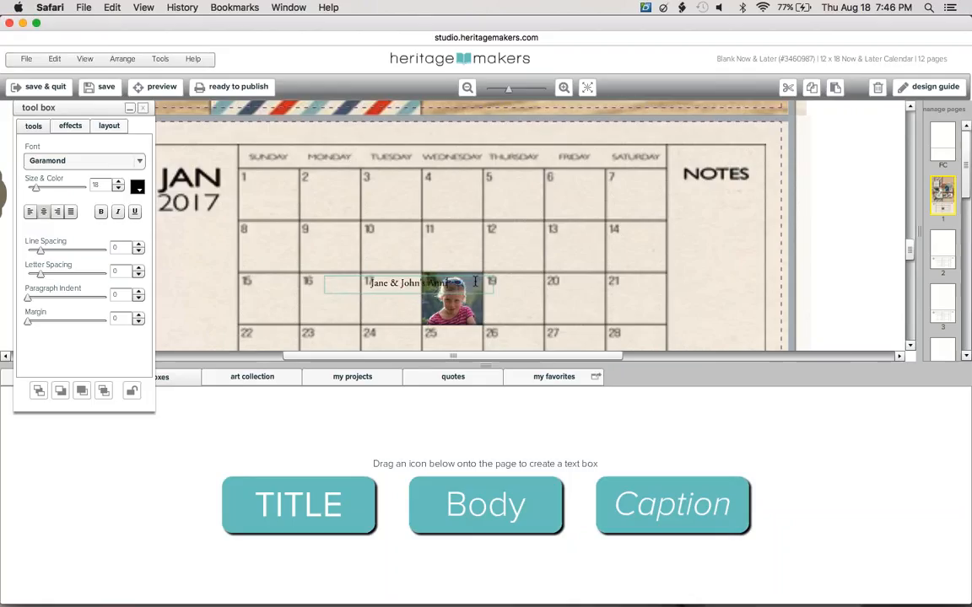
pyautogui.write('ry')
pyautogui.click(412, 284)
pyautogui.press('Return')
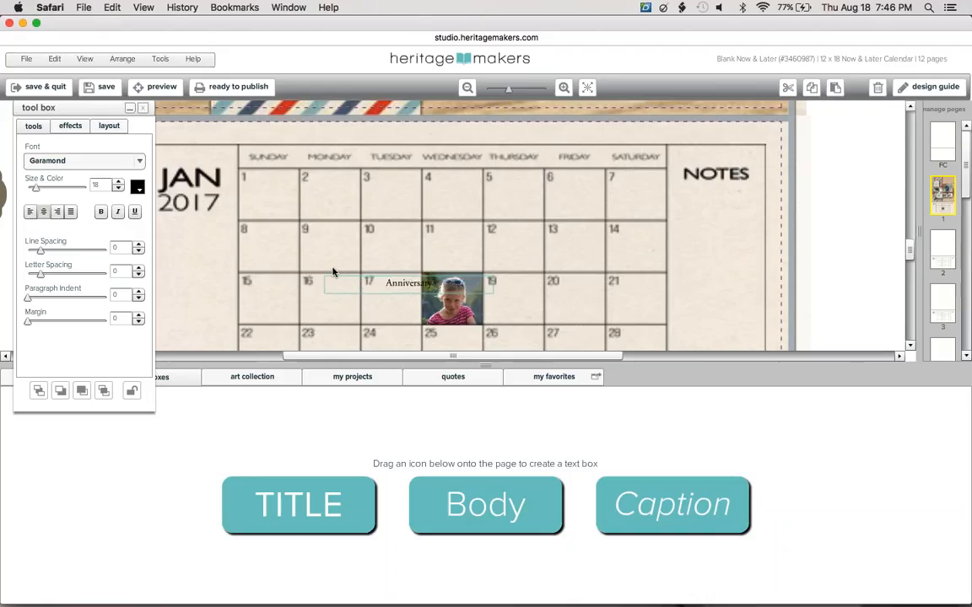
# Step: Resize the anniversary text box to fit its two lines and move it onto the January 10 cell
pyautogui.click(185, 296)
pyautogui.click(412, 288)
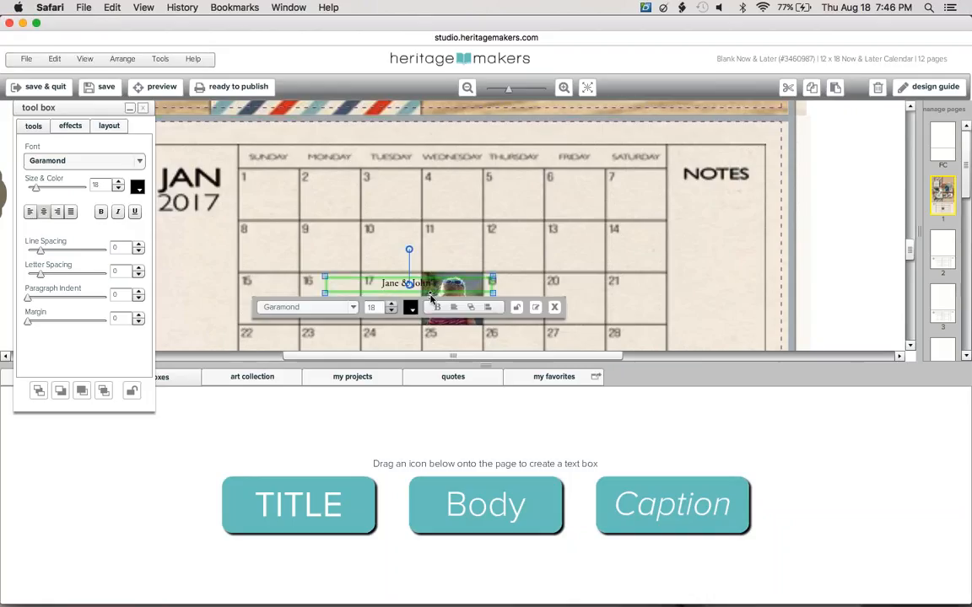
pyautogui.moveTo(430, 297); pyautogui.dragTo(432, 311)
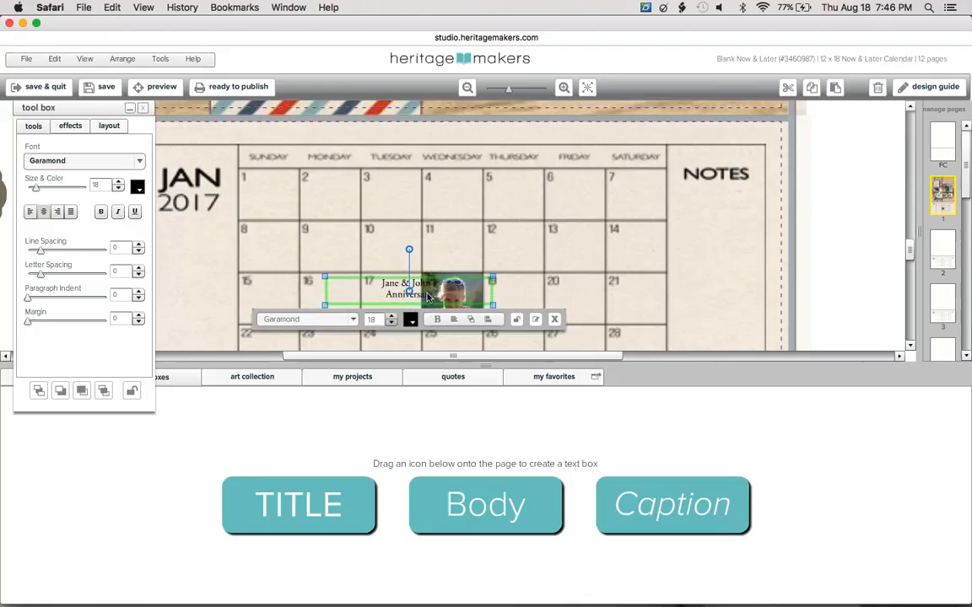
pyautogui.moveTo(493, 291); pyautogui.dragTo(391, 242)
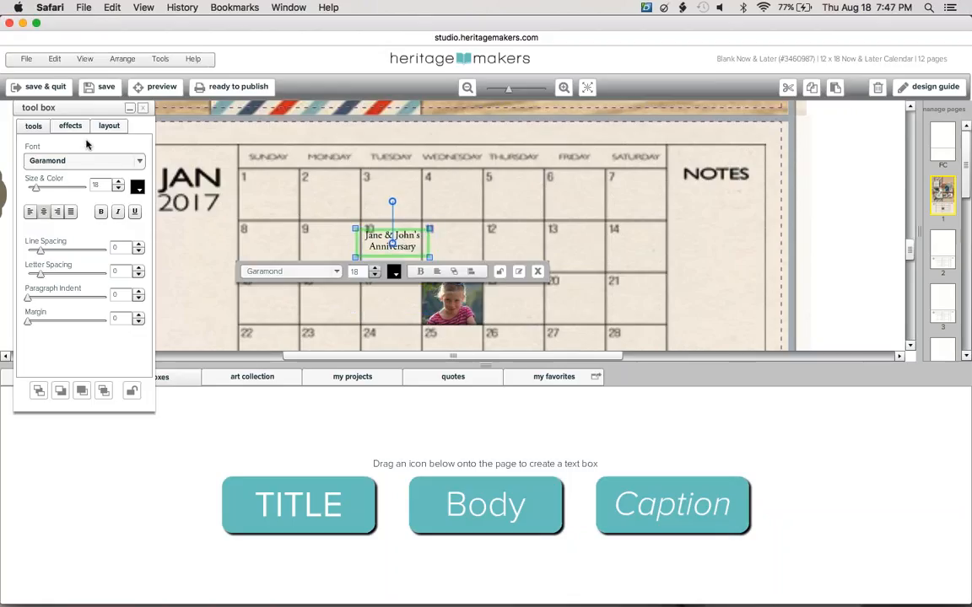
# Step: Set the anniversary text to the Typewriter font at size 13 and move its box to the lower part of the January 10 cell
pyautogui.click(91, 161)
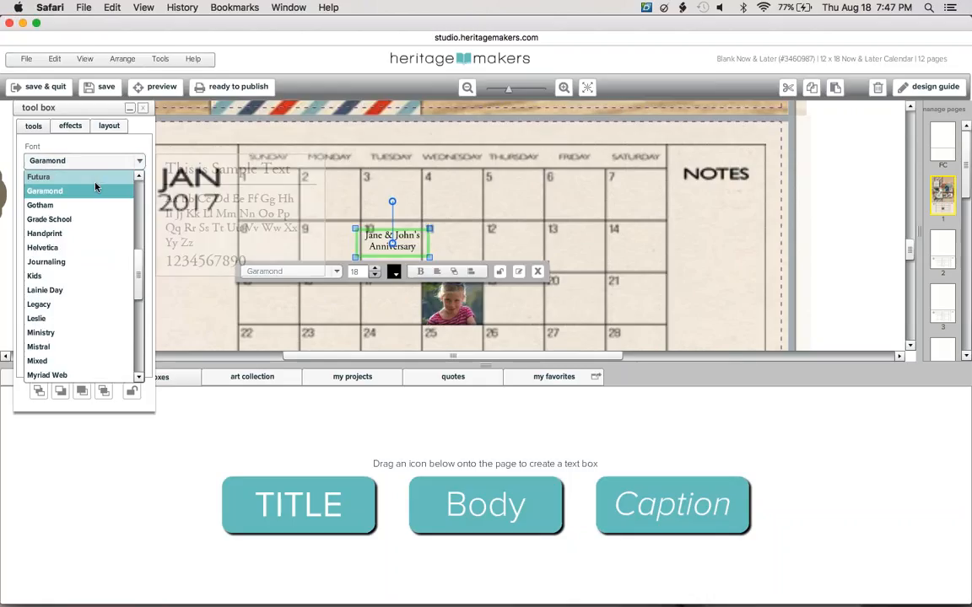
pyautogui.scroll(1, 135, 275)
pyautogui.scroll(-5, 133, 353)
pyautogui.scroll(-2, 135, 352)
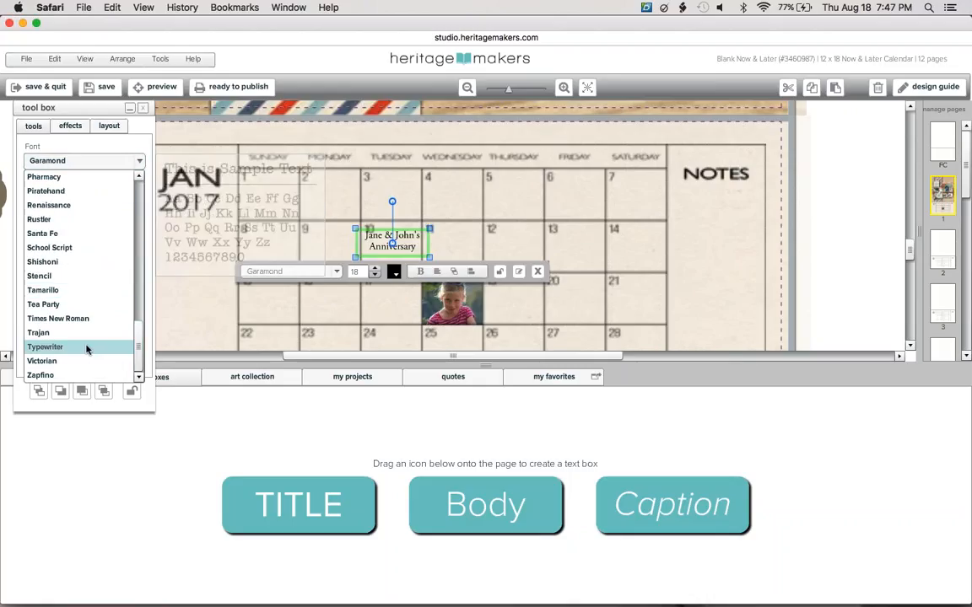
pyautogui.click(86, 347)
pyautogui.click(119, 190)
pyautogui.click(119, 189)
pyautogui.click(119, 190)
pyautogui.click(118, 190)
pyautogui.click(119, 190)
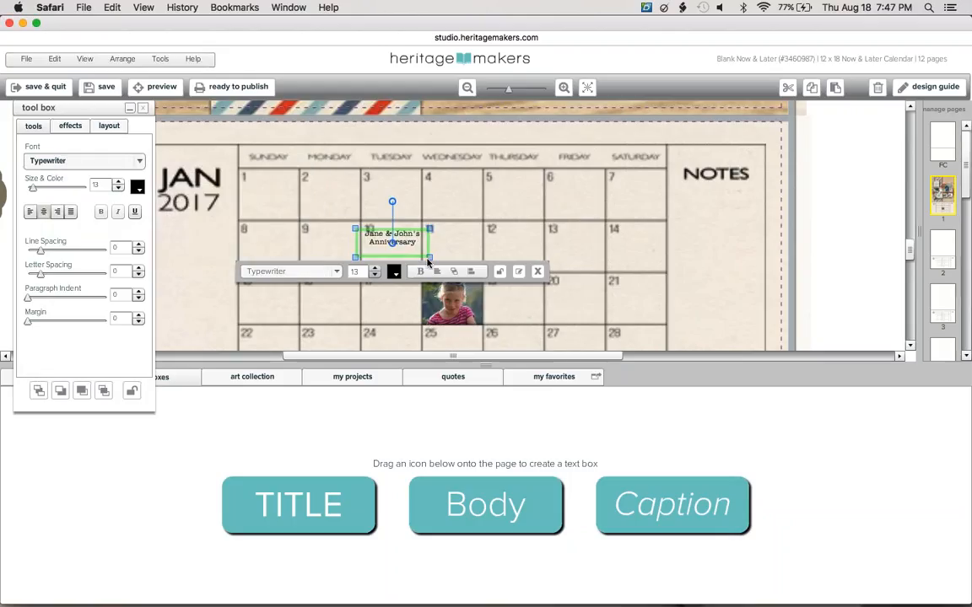
pyautogui.moveTo(389, 249); pyautogui.dragTo(390, 268)
pyautogui.click(859, 275)
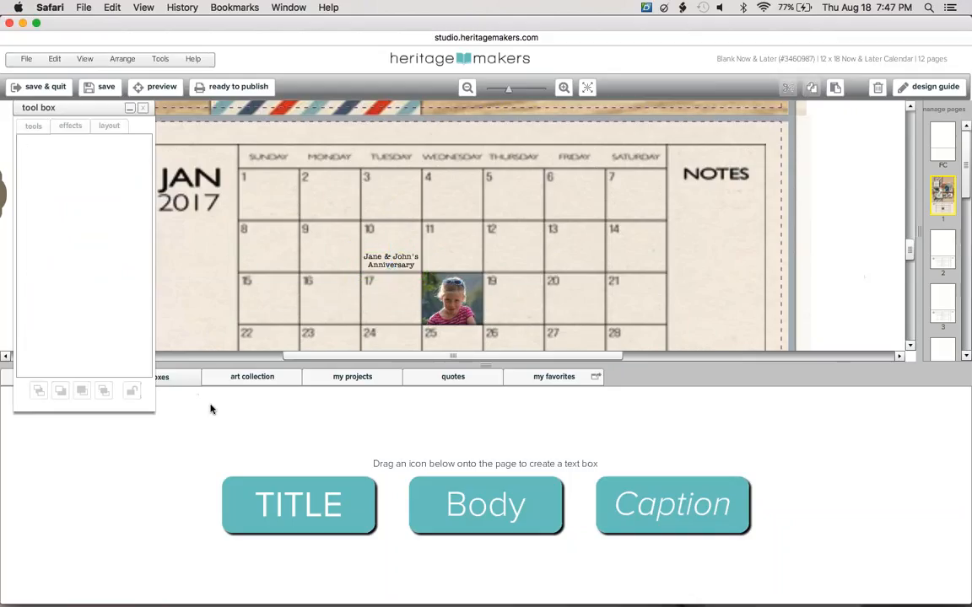
# Step: Search the art collection for "cake" and place the white-frosted cupcake with a red heart on the January 13 cell
pyautogui.click(250, 380)
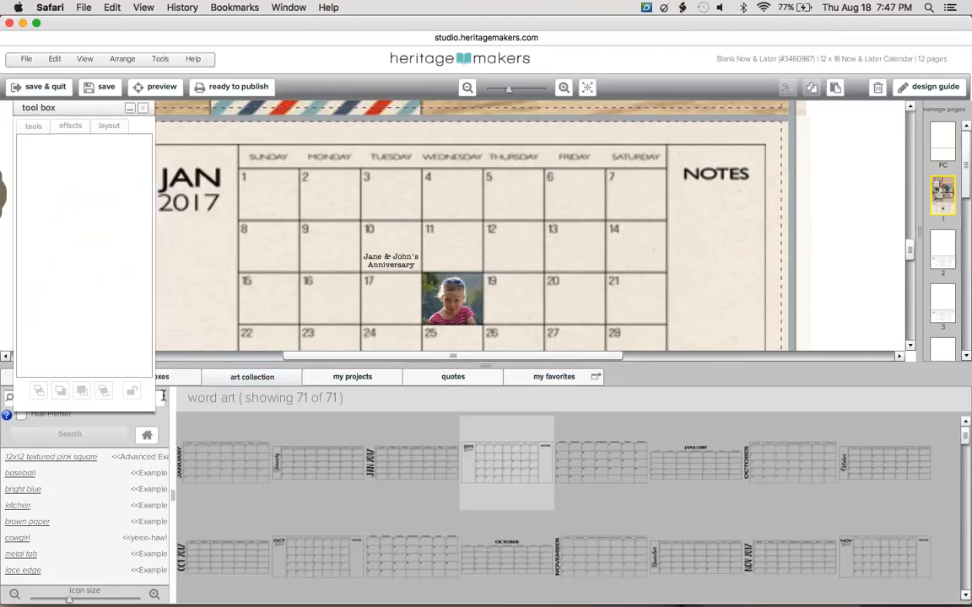
pyautogui.click(129, 108)
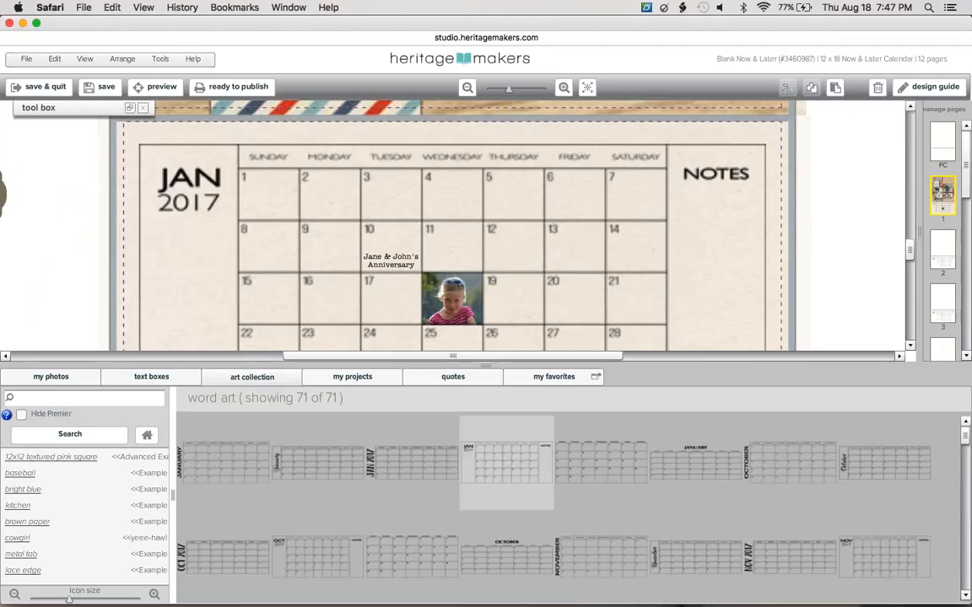
pyautogui.write('cake')
pyautogui.press('Return')
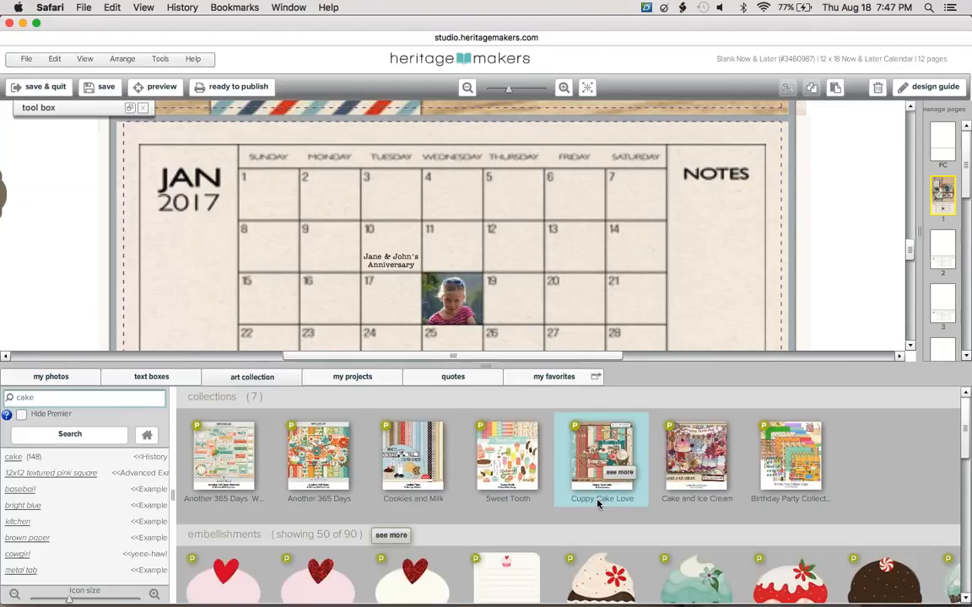
pyautogui.moveTo(967, 460); pyautogui.dragTo(967, 475)
pyautogui.moveTo(412, 485); pyautogui.dragTo(583, 263)
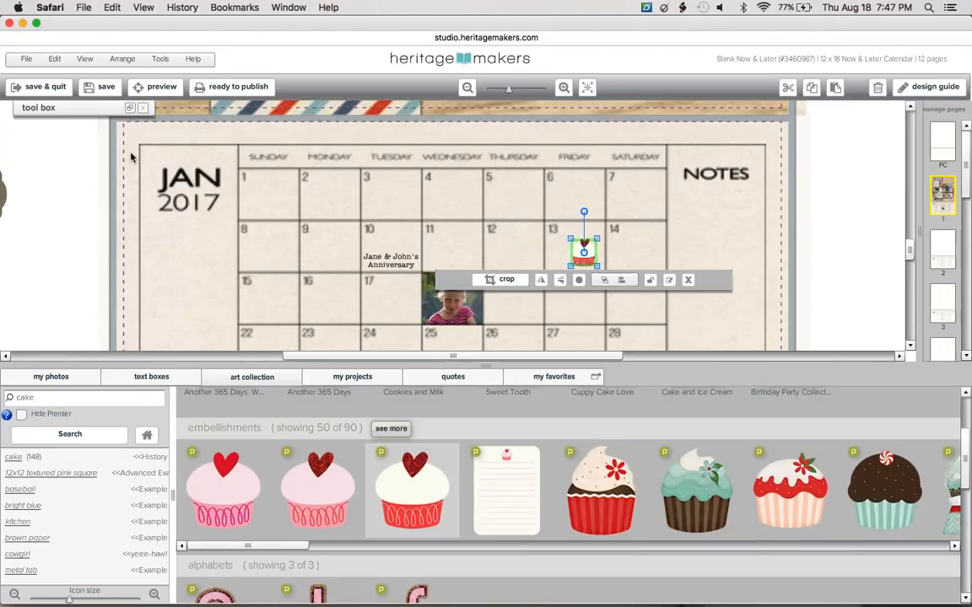
pyautogui.click(118, 107)
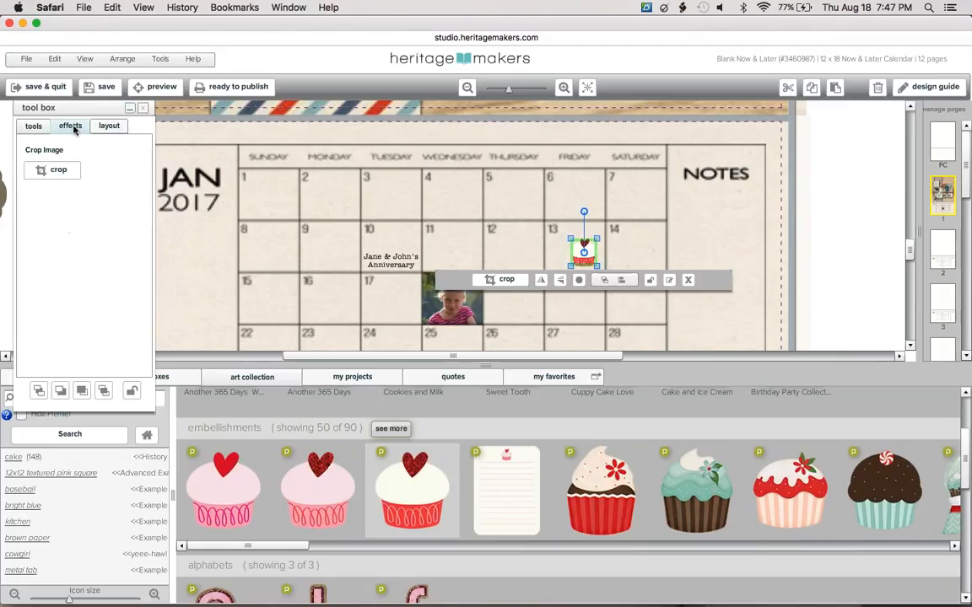
pyautogui.click(854, 301)
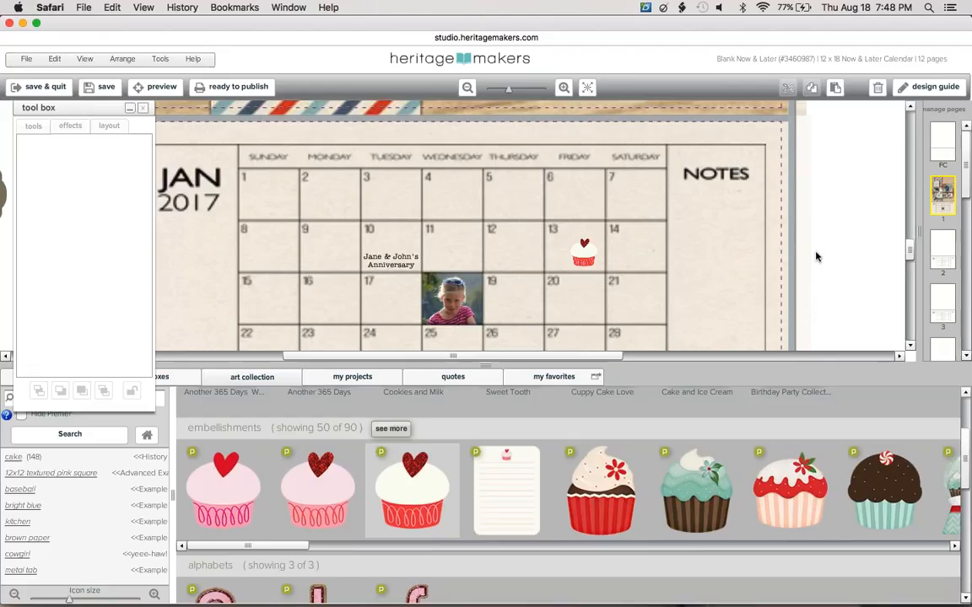
# Step: Try white as the fill color on the locked January grid, then return the fill amount to 0
pyautogui.click(496, 284)
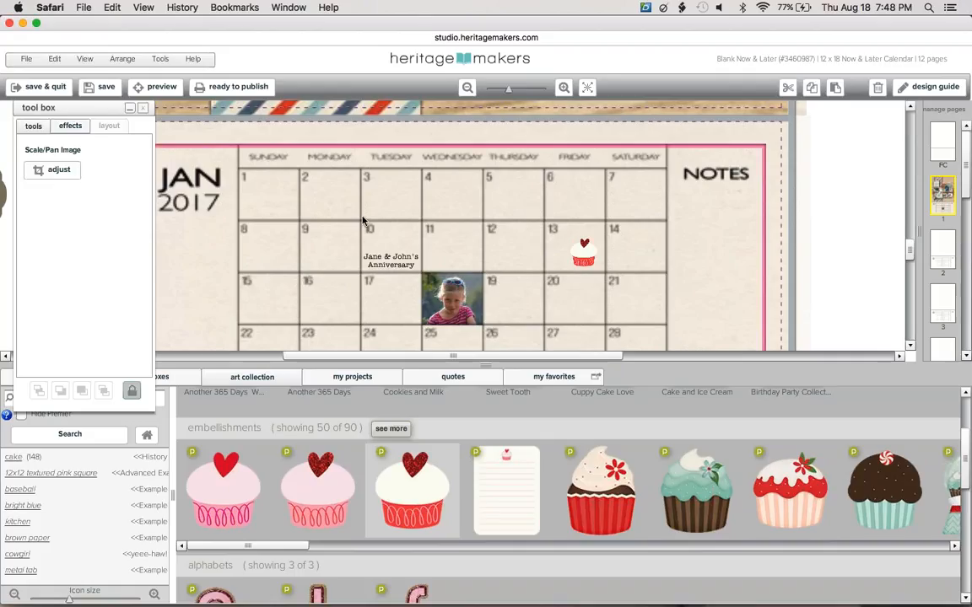
pyautogui.click(68, 125)
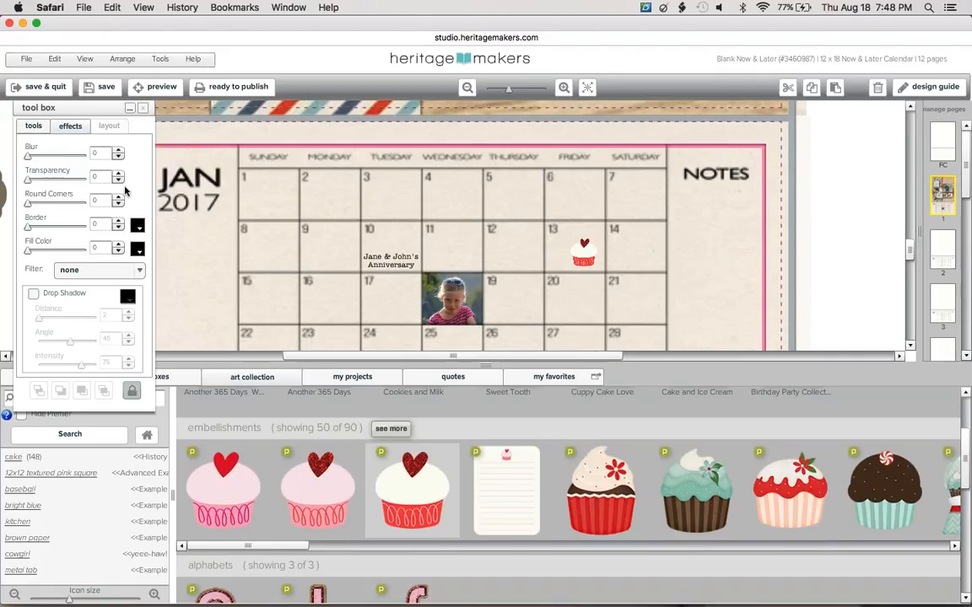
pyautogui.click(139, 250)
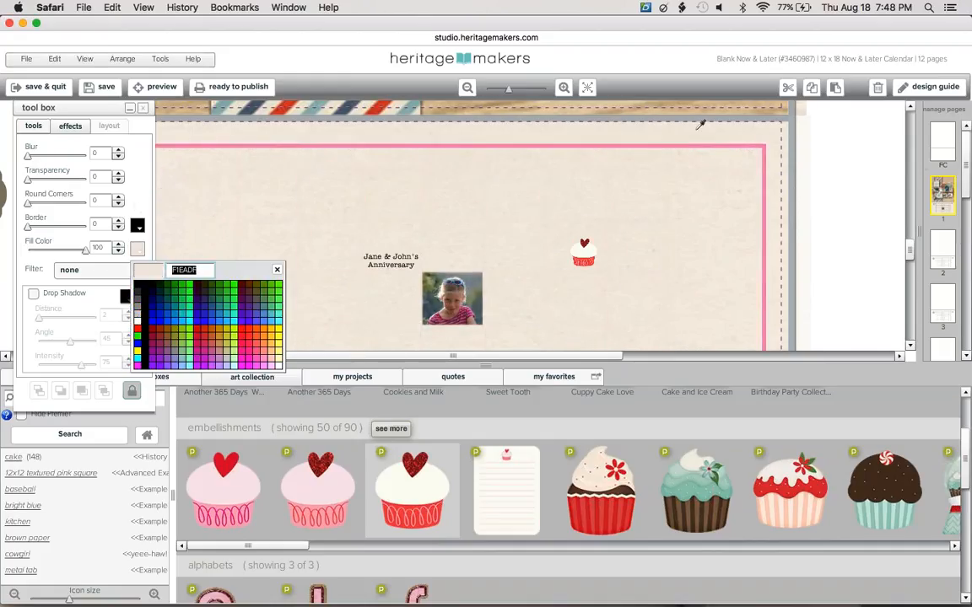
pyautogui.click(852, 219)
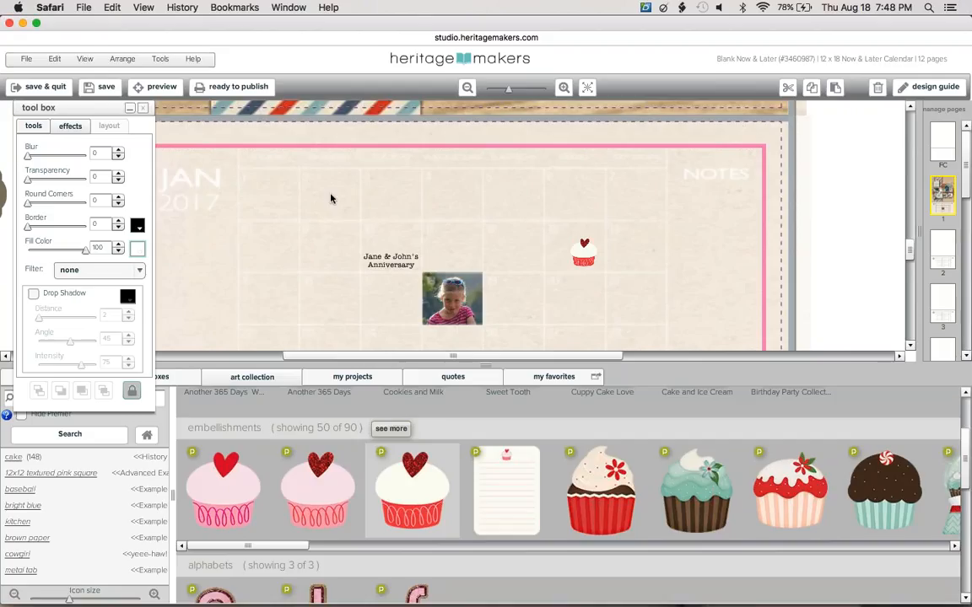
pyautogui.moveTo(84, 251); pyautogui.dragTo(28, 250)
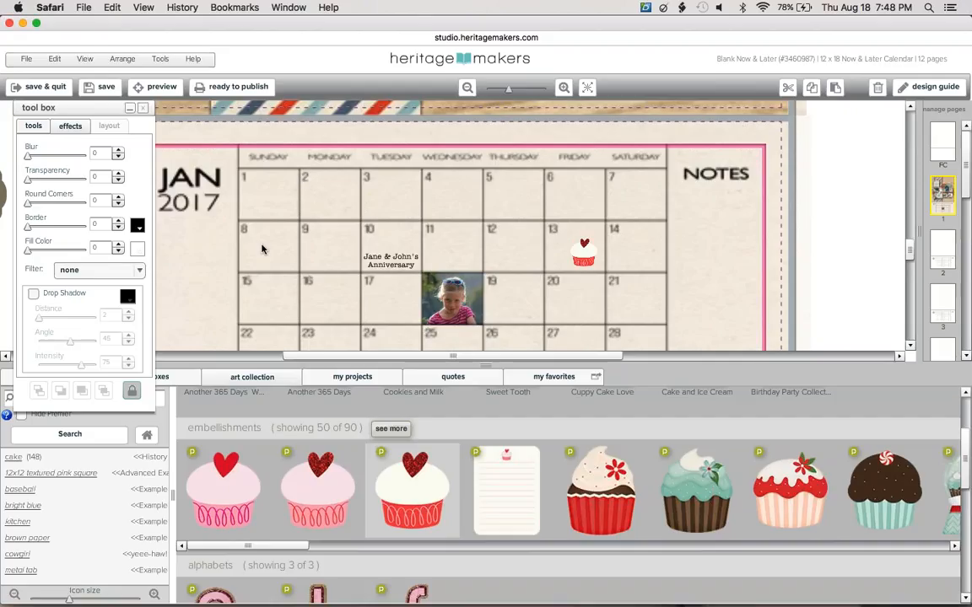
# Step: Paste a copy of the January grid and try to align it over the original grid
pyautogui.click(835, 88)
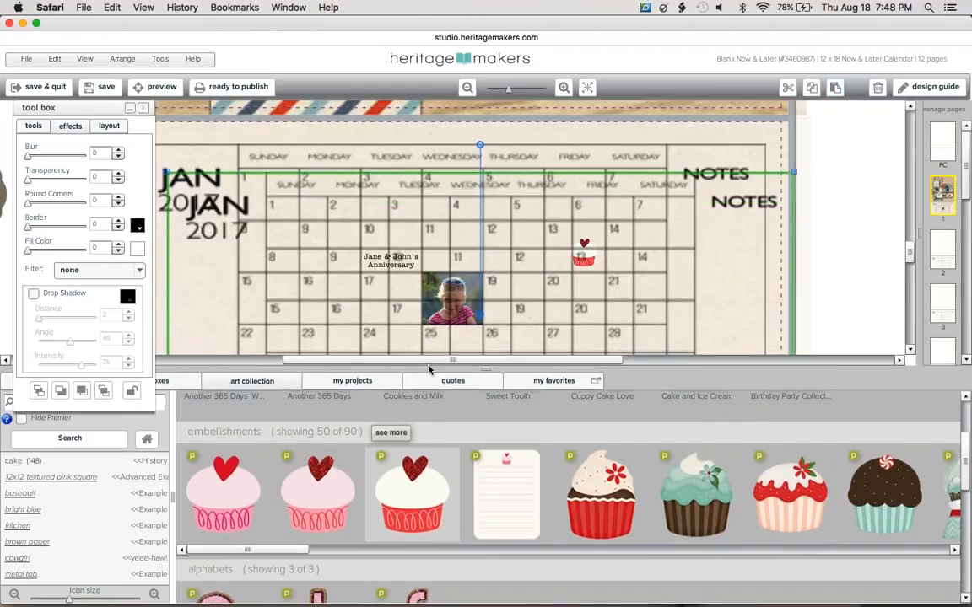
pyautogui.click(428, 368)
pyautogui.click(587, 89)
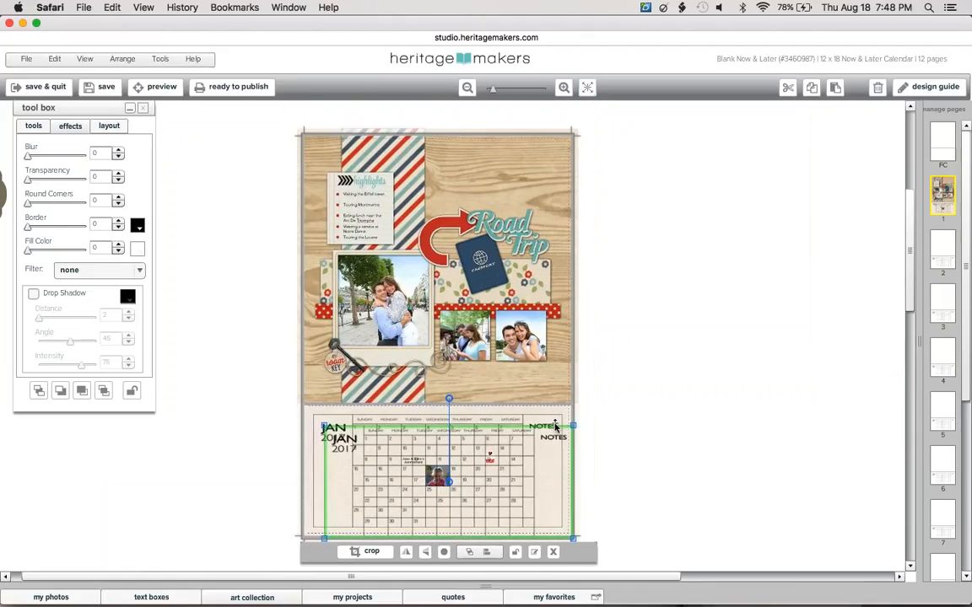
pyautogui.moveTo(555, 427)
pyautogui.mouseDown()
pyautogui.moveTo(595, 358)
pyautogui.moveTo(591, 385)
pyautogui.moveTo(579, 395)
pyautogui.moveTo(593, 340)
pyautogui.moveTo(588, 275)
pyautogui.moveTo(566, 426)
pyautogui.mouseUp()
pyautogui.click(610, 454)
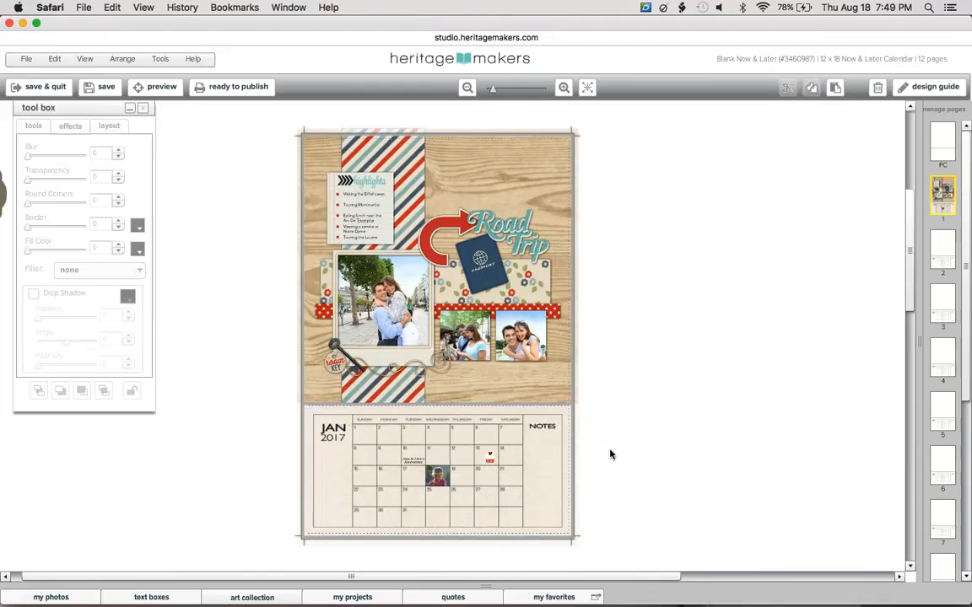
# Step: Copy the locked January grid and paste the duplicate in place over the original and the January 18 photo
pyautogui.click(564, 88)
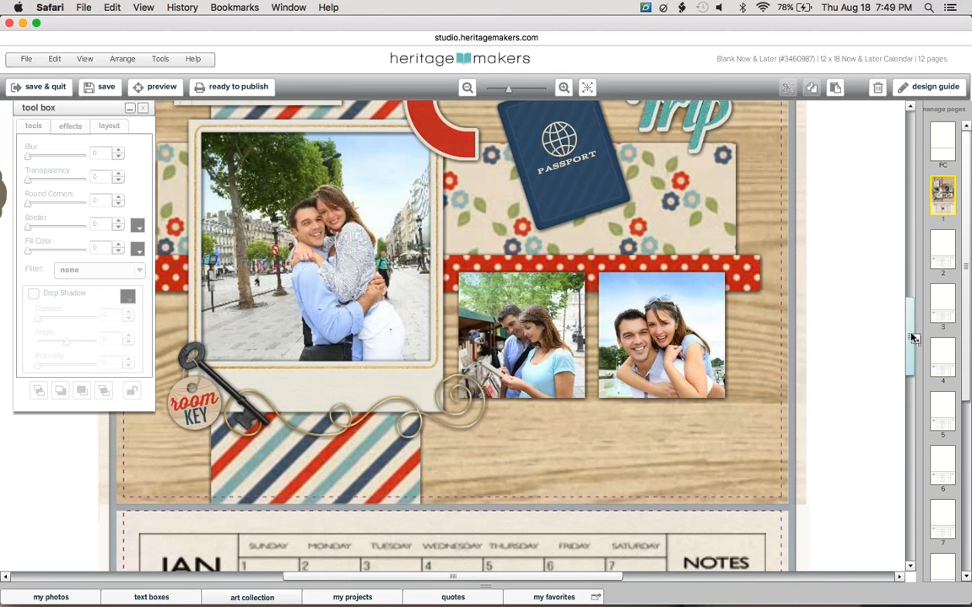
pyautogui.moveTo(913, 338); pyautogui.dragTo(919, 393)
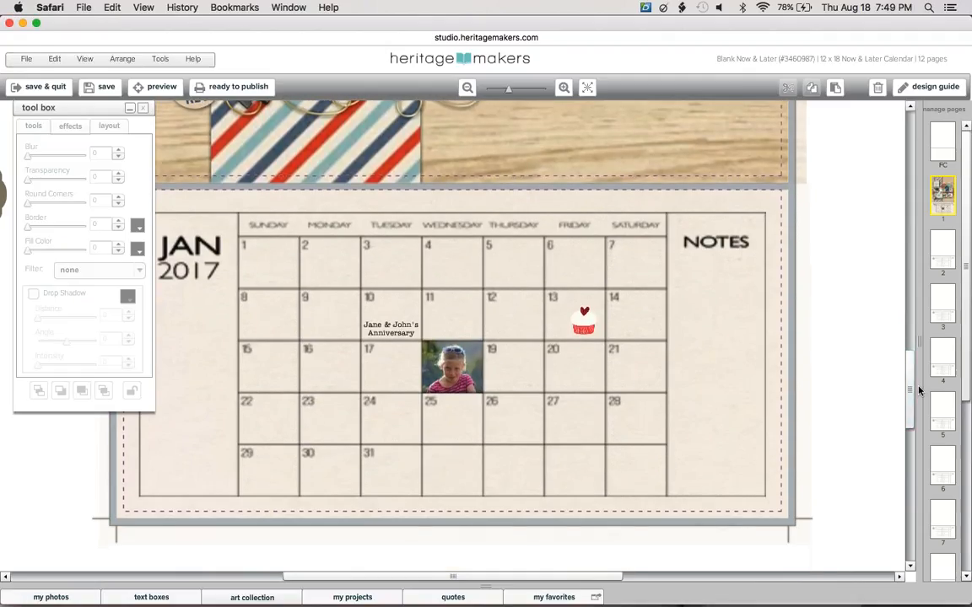
pyautogui.click(129, 108)
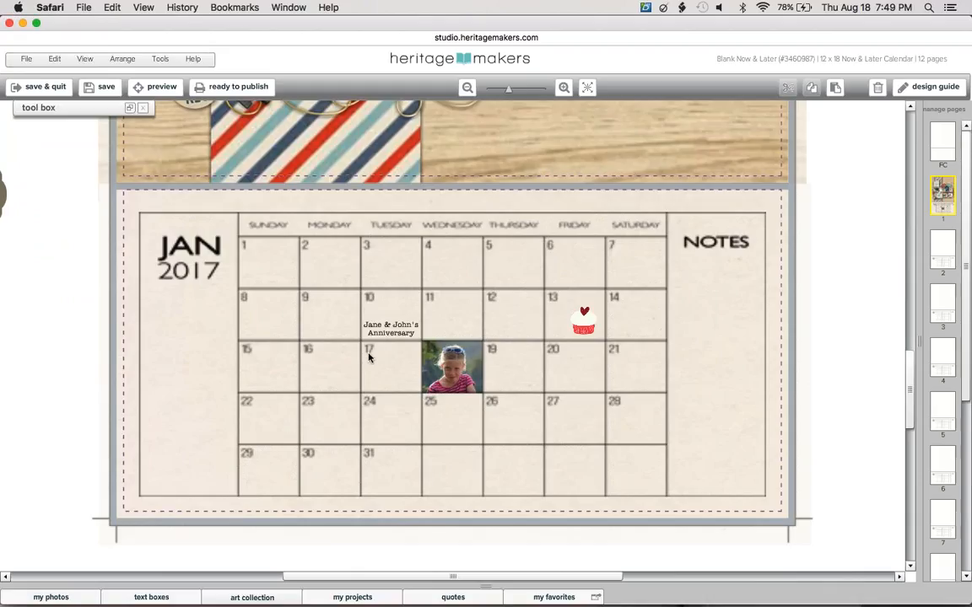
pyautogui.click(435, 356)
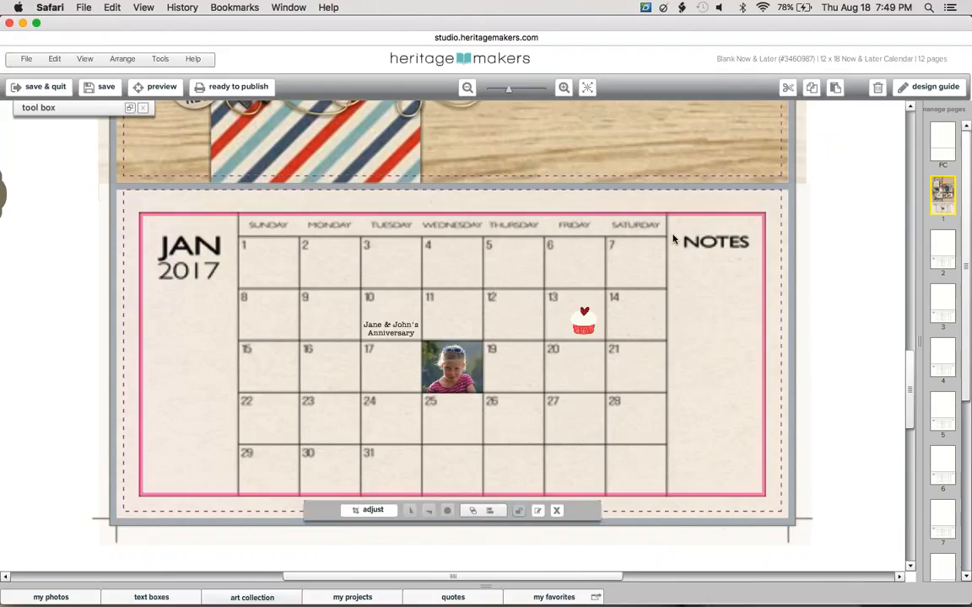
pyautogui.click(55, 59)
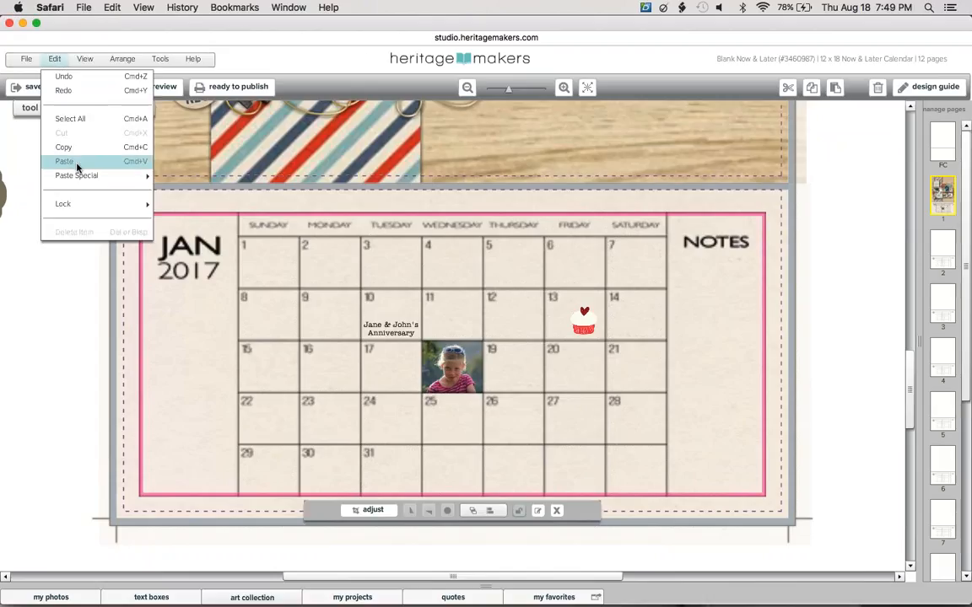
pyautogui.moveTo(71, 176)
pyautogui.click(190, 178)
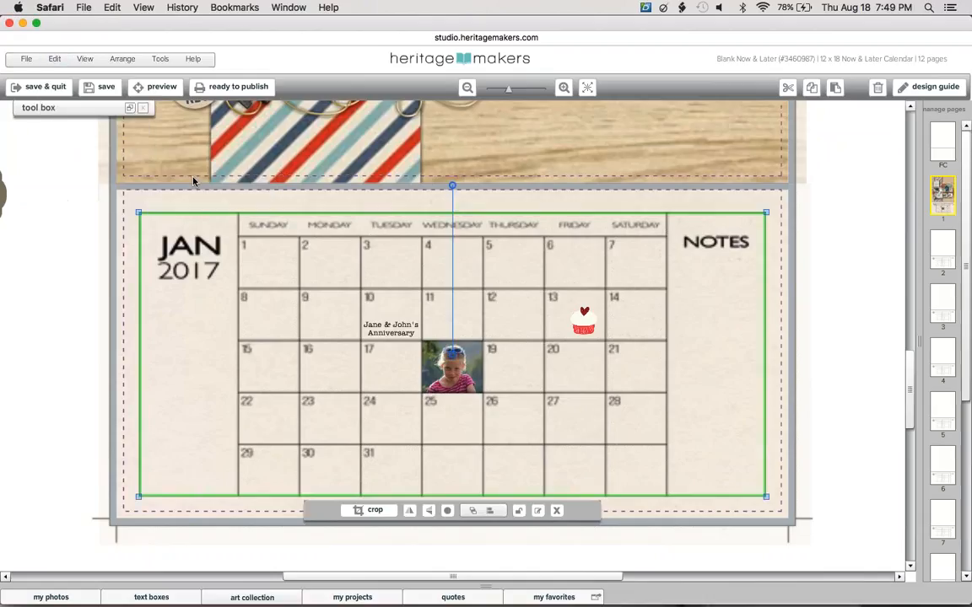
# Step: Crop the pasted grid copy down to just the number 18 over the photo
pyautogui.click(129, 107)
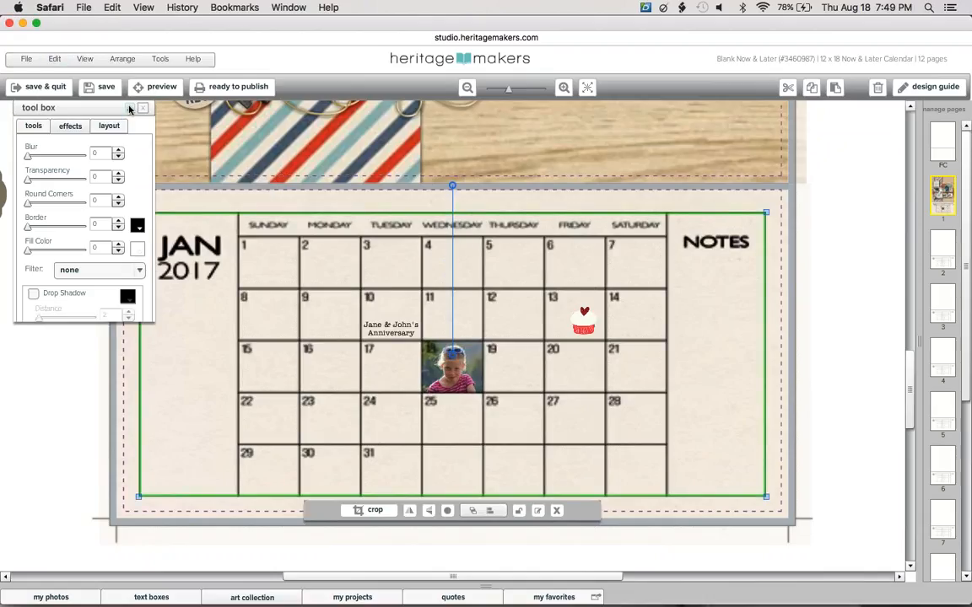
pyautogui.click(35, 125)
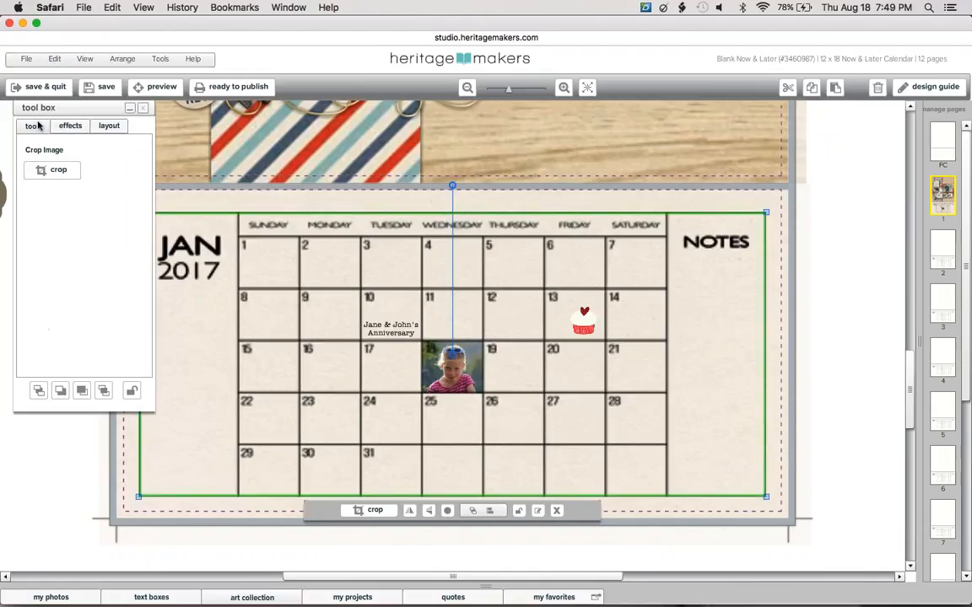
pyautogui.click(53, 176)
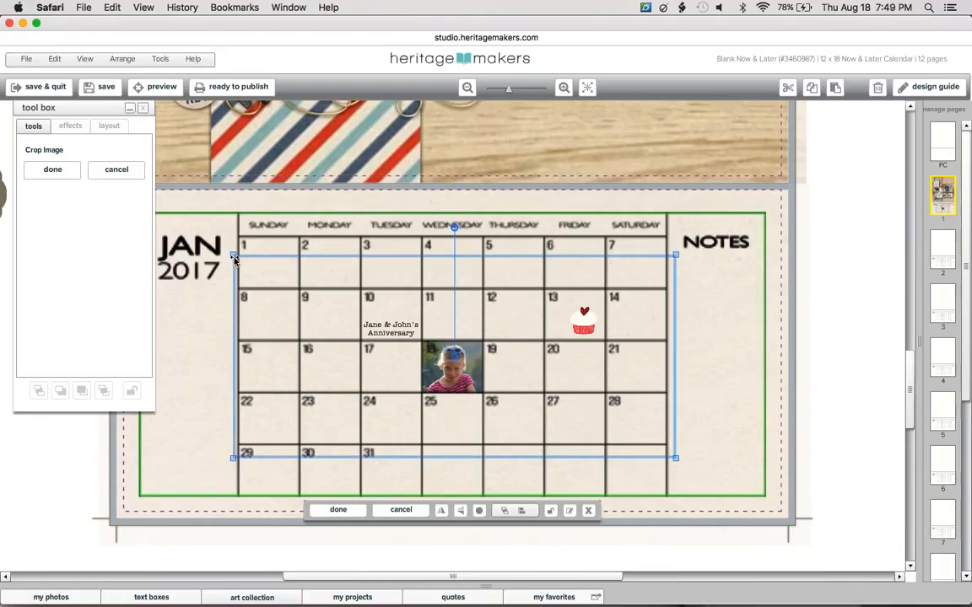
pyautogui.moveTo(235, 258); pyautogui.dragTo(425, 344)
pyautogui.moveTo(676, 459); pyautogui.dragTo(438, 360)
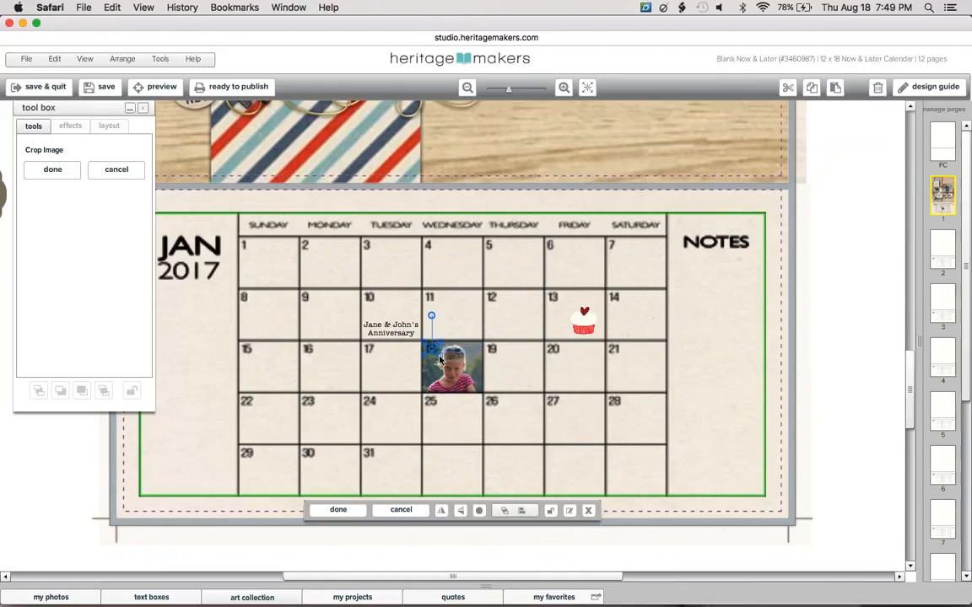
pyautogui.click(51, 170)
# Step: Set the white fill of the cropped number 18 to 100, then delete the cropped piece
pyautogui.click(70, 126)
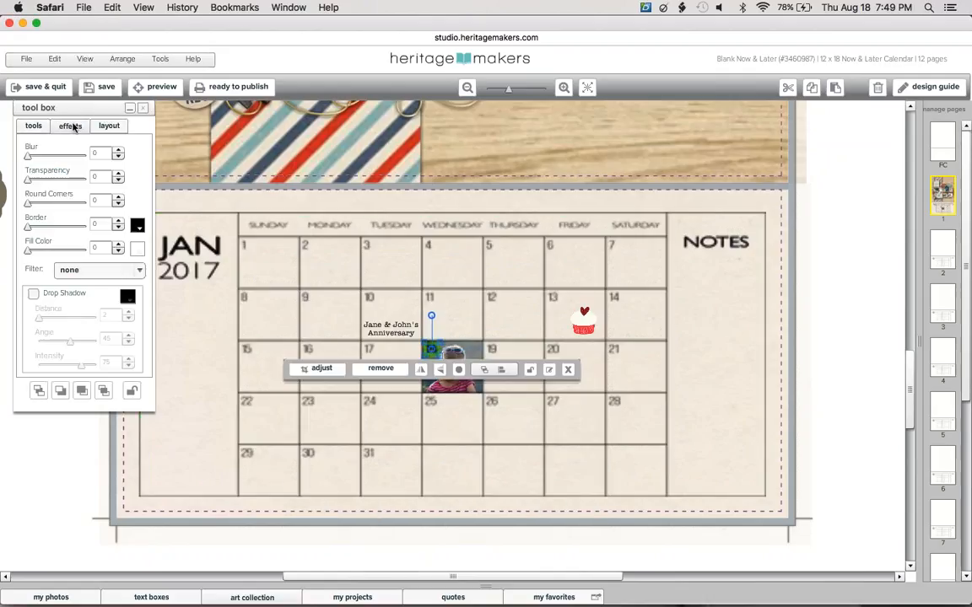
pyautogui.moveTo(28, 250); pyautogui.dragTo(29, 250)
pyautogui.click(399, 408)
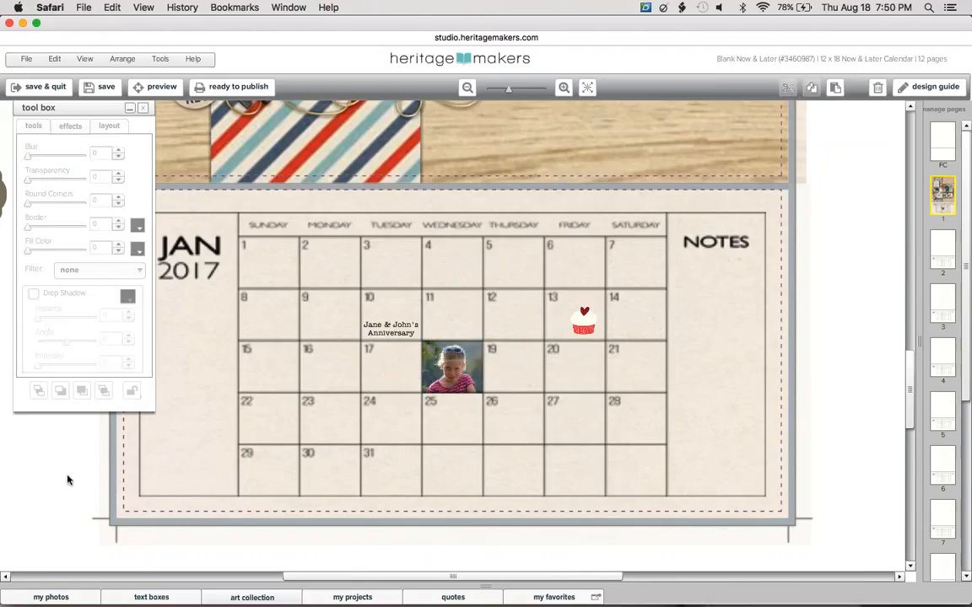
pyautogui.click(433, 355)
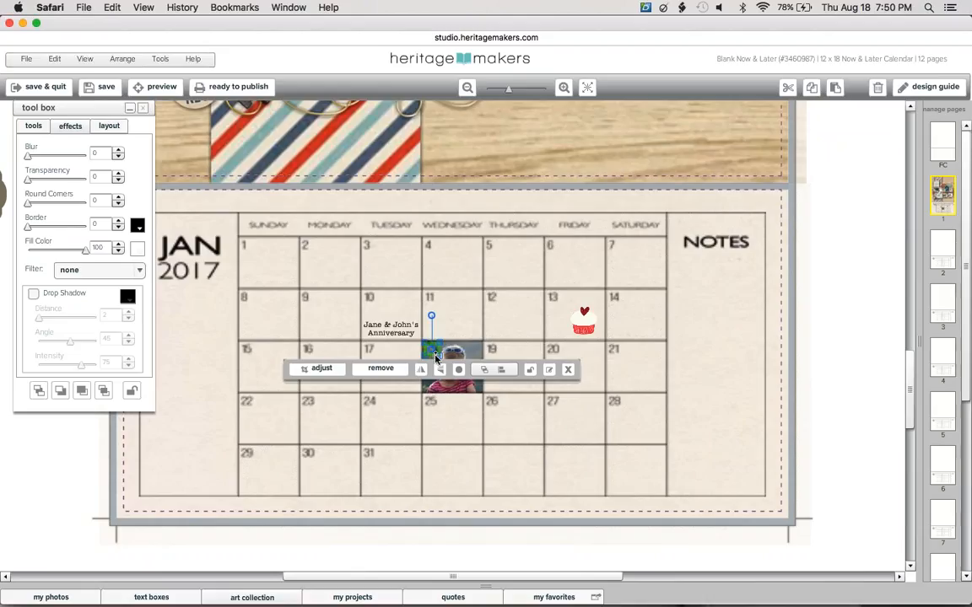
pyautogui.press('Delete')
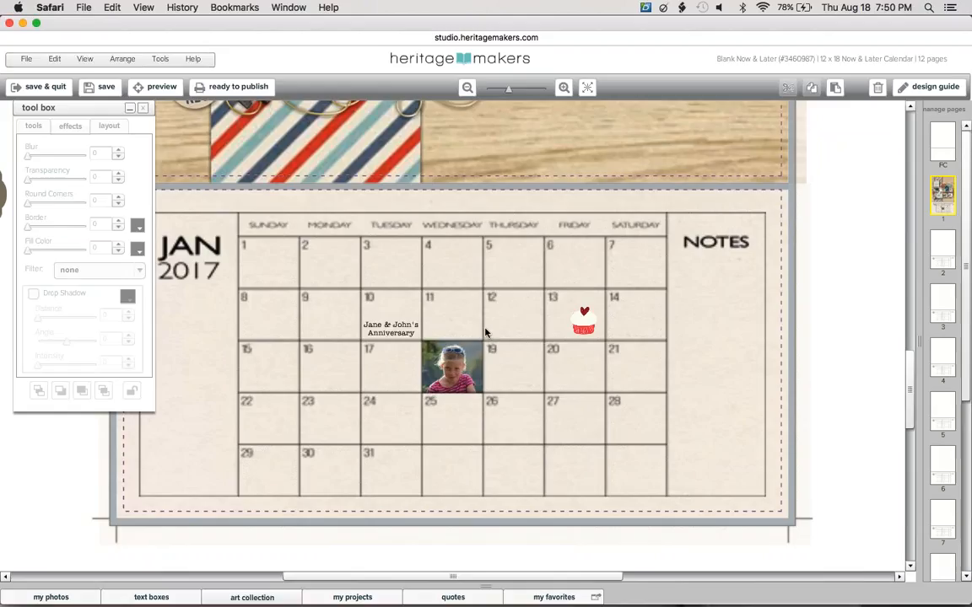
# Step: Copy the locked January grid, paste the duplicate in place, and set its fill color amount to 100
pyautogui.click(483, 331)
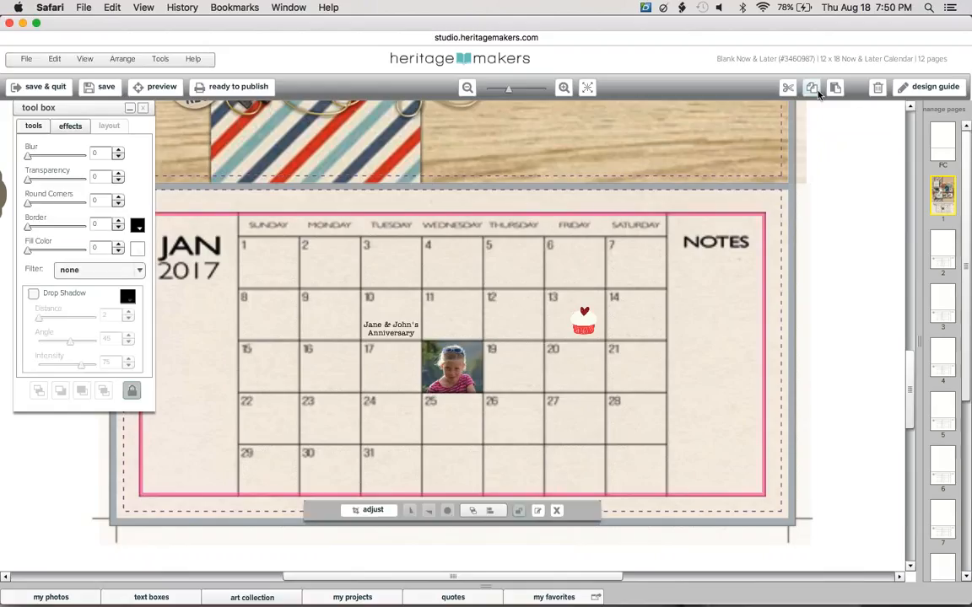
pyautogui.click(54, 58)
pyautogui.moveTo(68, 162)
pyautogui.click(191, 179)
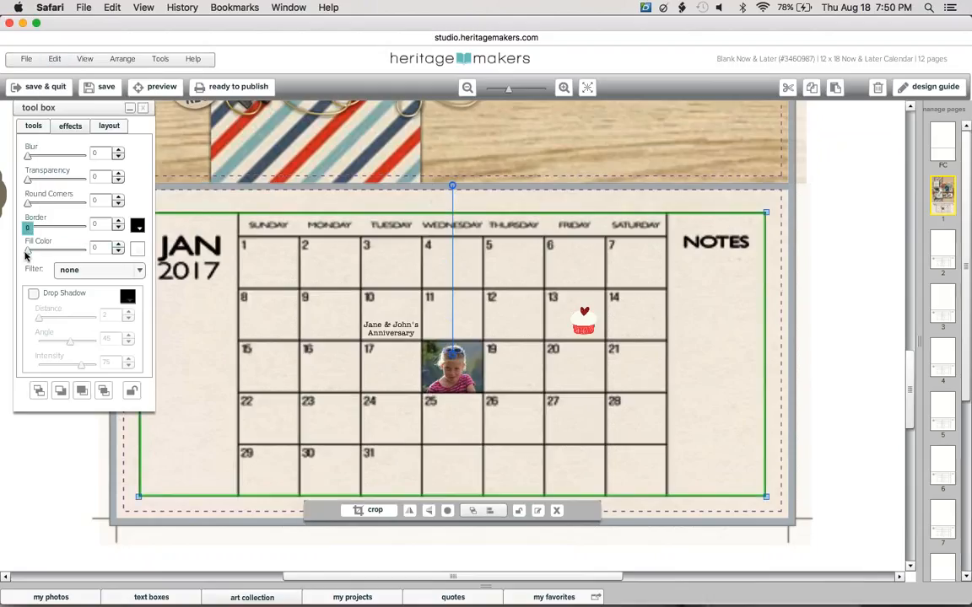
pyautogui.moveTo(27, 251); pyautogui.dragTo(85, 251)
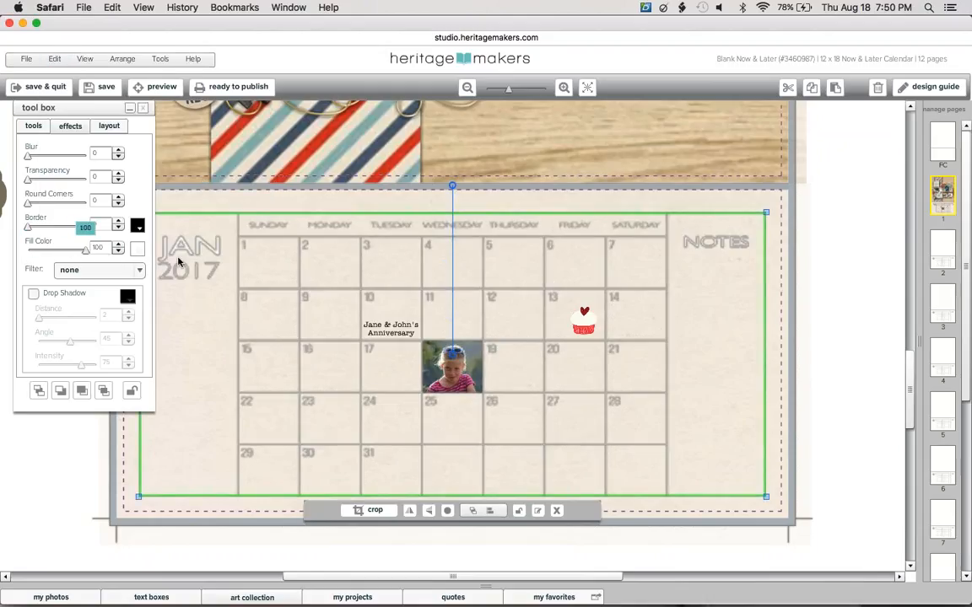
# Step: Crop the white-filled January grid copy down to just the number 18 over the photo
pyautogui.click(37, 127)
pyautogui.click(49, 170)
pyautogui.moveTo(234, 255); pyautogui.dragTo(423, 343)
pyautogui.moveTo(675, 458); pyautogui.dragTo(436, 356)
pyautogui.click(830, 383)
pyautogui.click(829, 383)
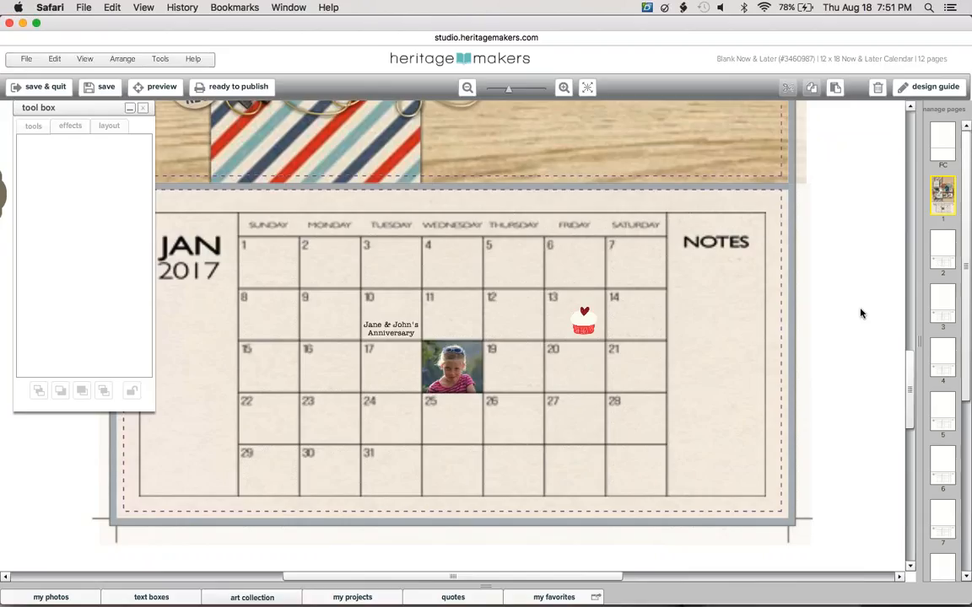
pyautogui.click(564, 88)
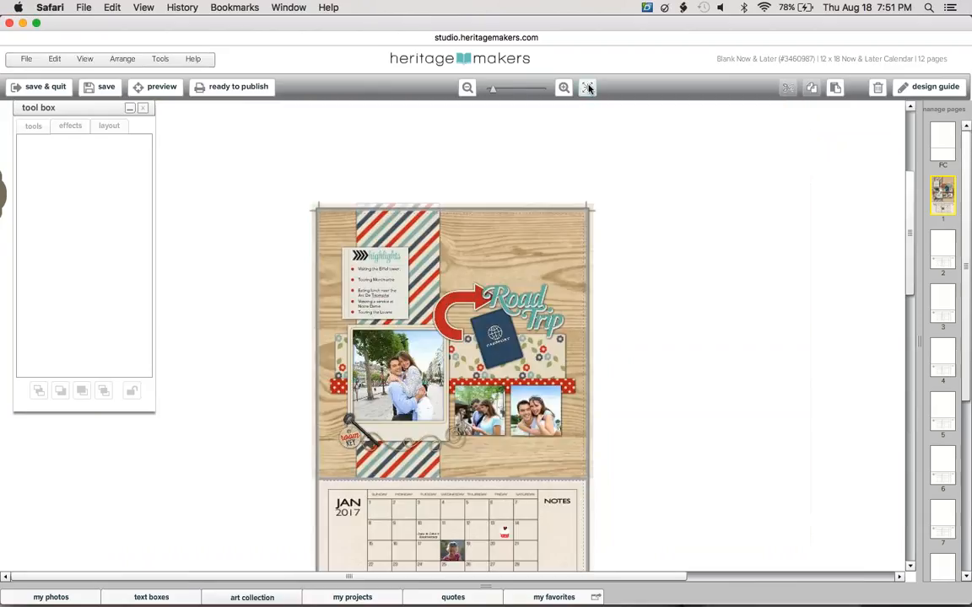
pyautogui.click(564, 87)
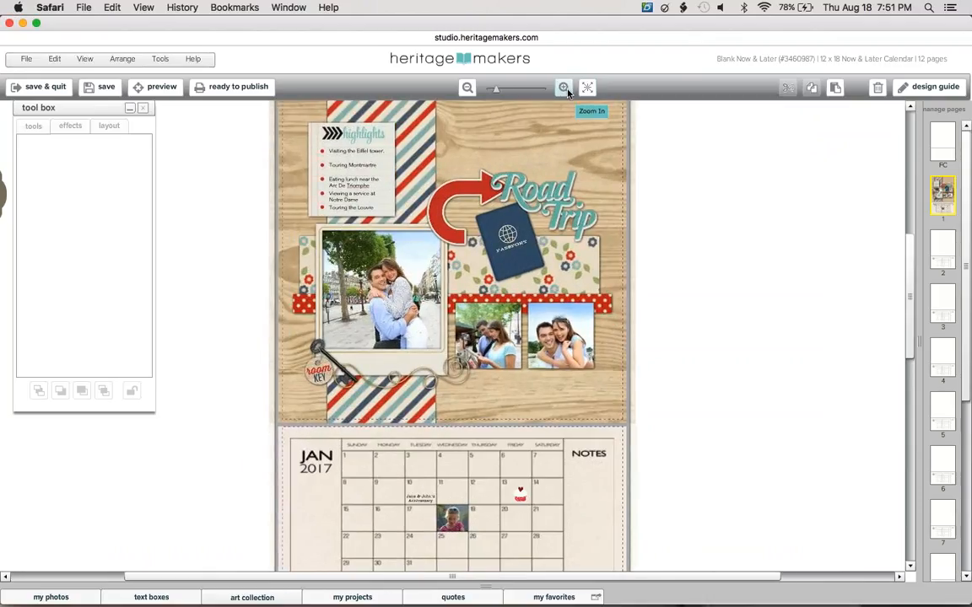
pyautogui.click(564, 88)
pyautogui.scroll(3, 908, 330)
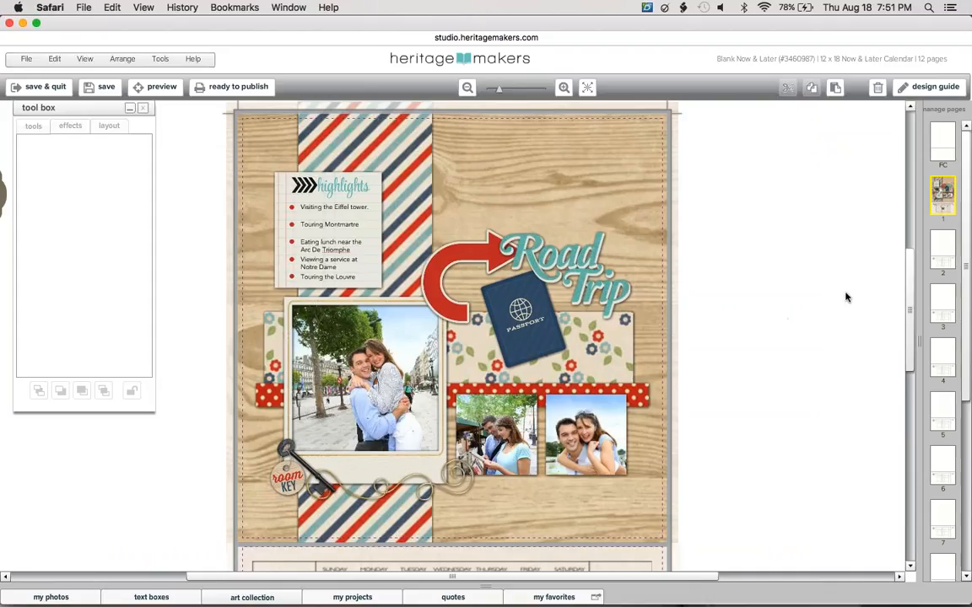
# Step: Switch to page 2 and open the Bibliophile collection from the full list of art collections
pyautogui.click(950, 253)
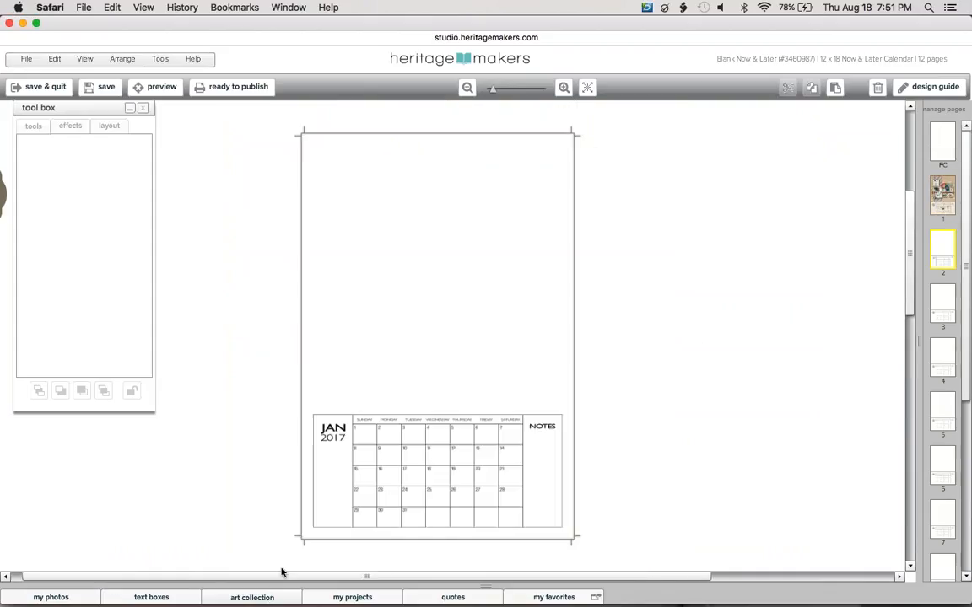
pyautogui.click(247, 596)
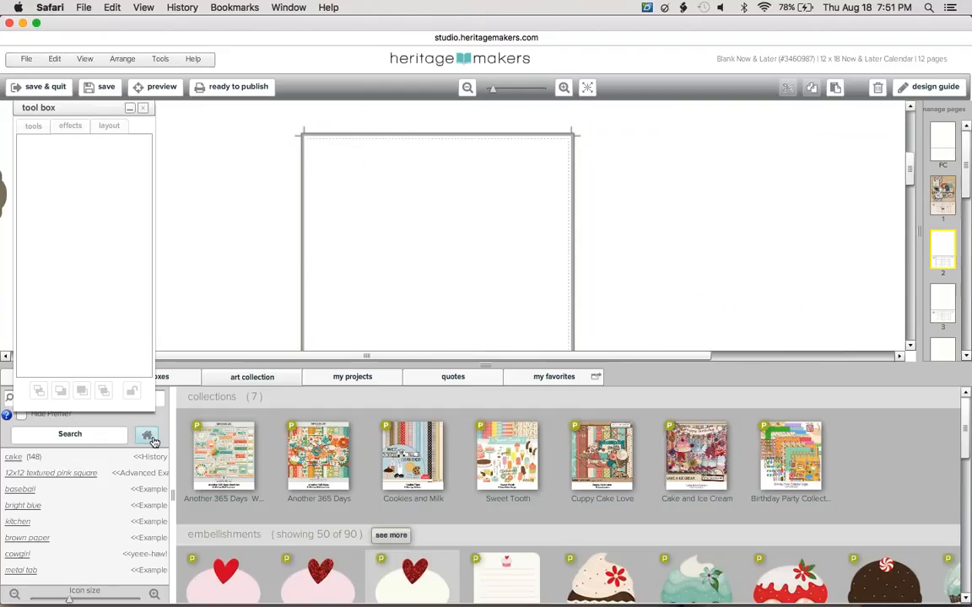
pyautogui.click(148, 437)
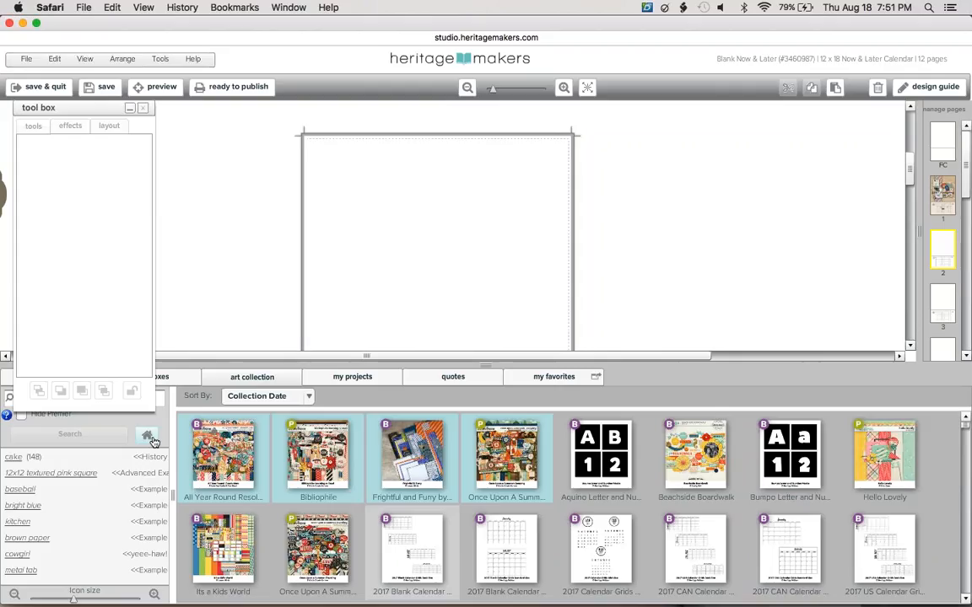
pyautogui.moveTo(341, 486)
pyautogui.click(335, 475)
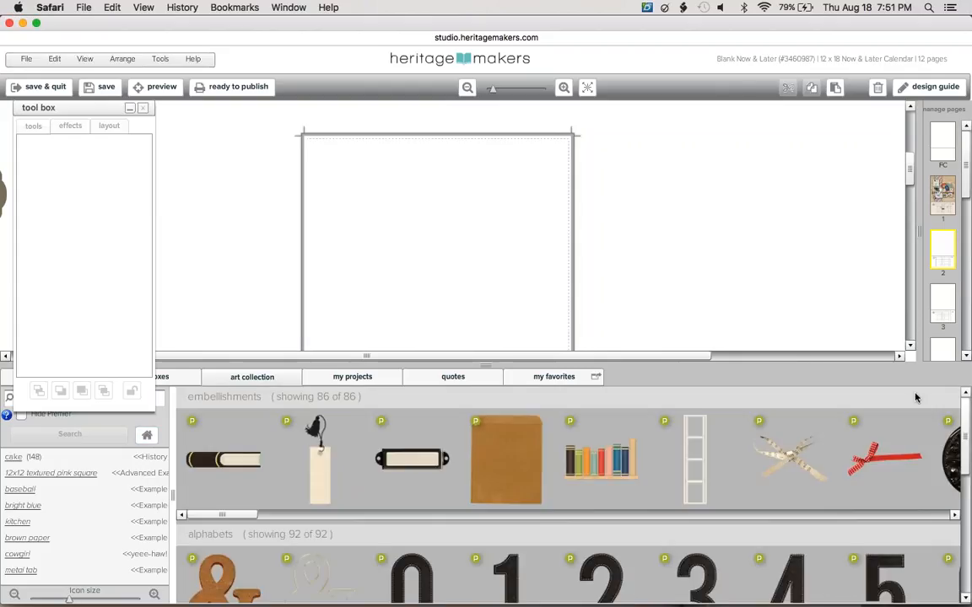
# Step: Place the black alphabet letters B, O, O and K from the Bibliophile collection on the upper part of page 2
pyautogui.scroll(-3, 843, 506)
pyautogui.click(692, 575)
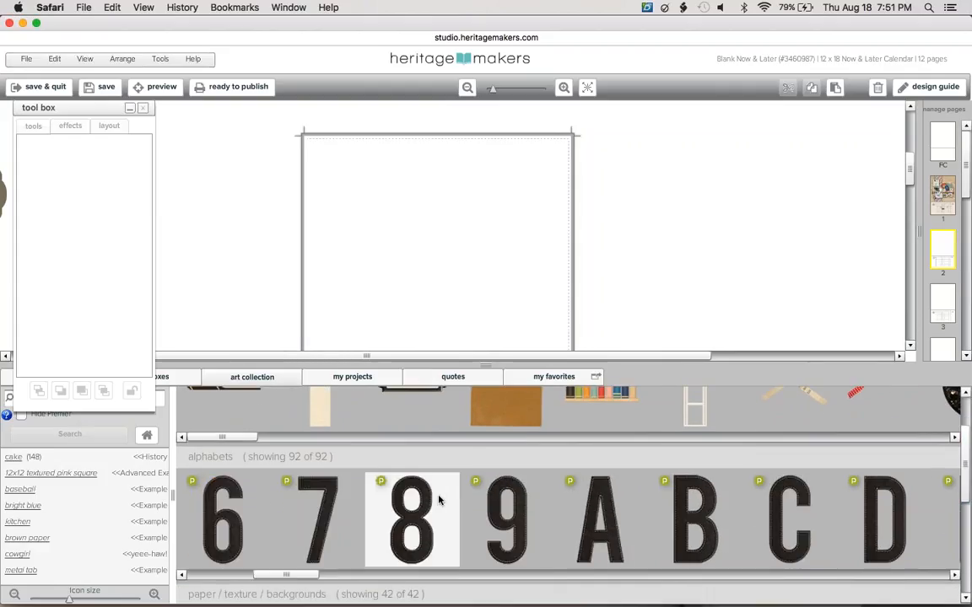
pyautogui.click(674, 578)
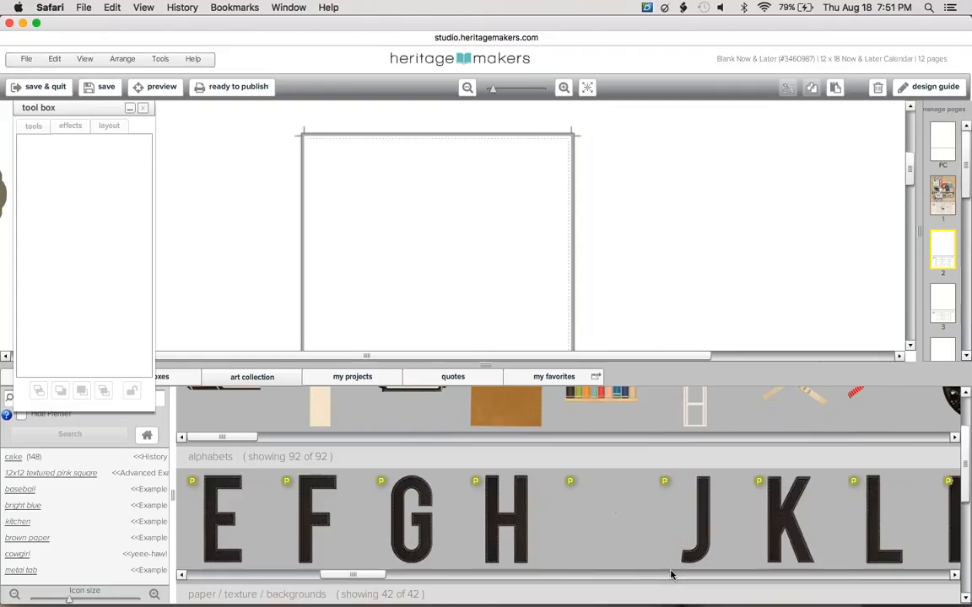
pyautogui.moveTo(354, 577); pyautogui.dragTo(321, 578)
pyautogui.moveTo(316, 519); pyautogui.dragTo(353, 268)
pyautogui.click(396, 575)
pyautogui.moveTo(762, 526); pyautogui.dragTo(415, 268)
pyautogui.moveTo(783, 518); pyautogui.dragTo(447, 263)
pyautogui.moveTo(433, 501); pyautogui.dragTo(504, 243)
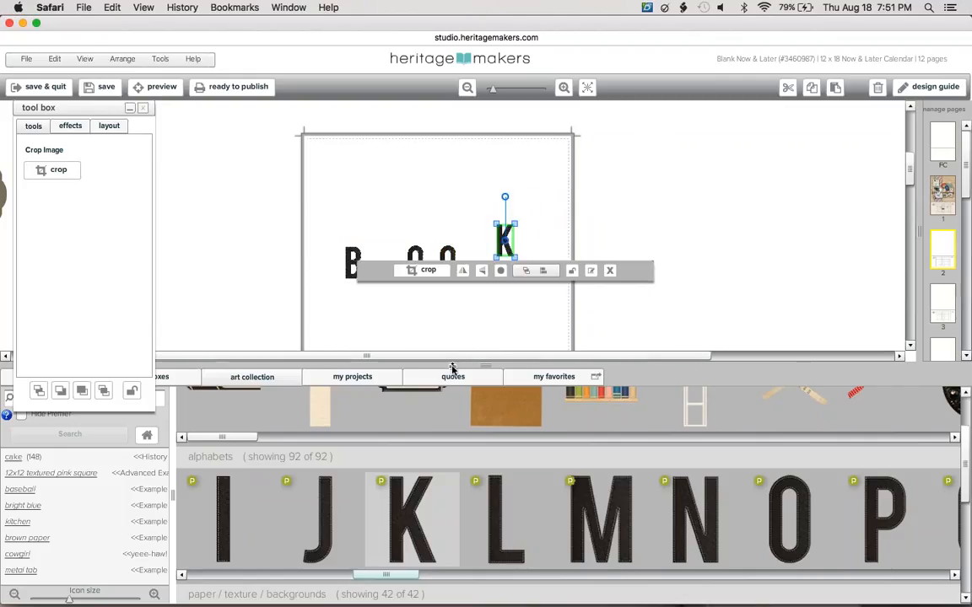
# Step: Move the four letters side by side in a roughly level, evenly spaced row to spell BOOK
pyautogui.click(452, 368)
pyautogui.click(564, 87)
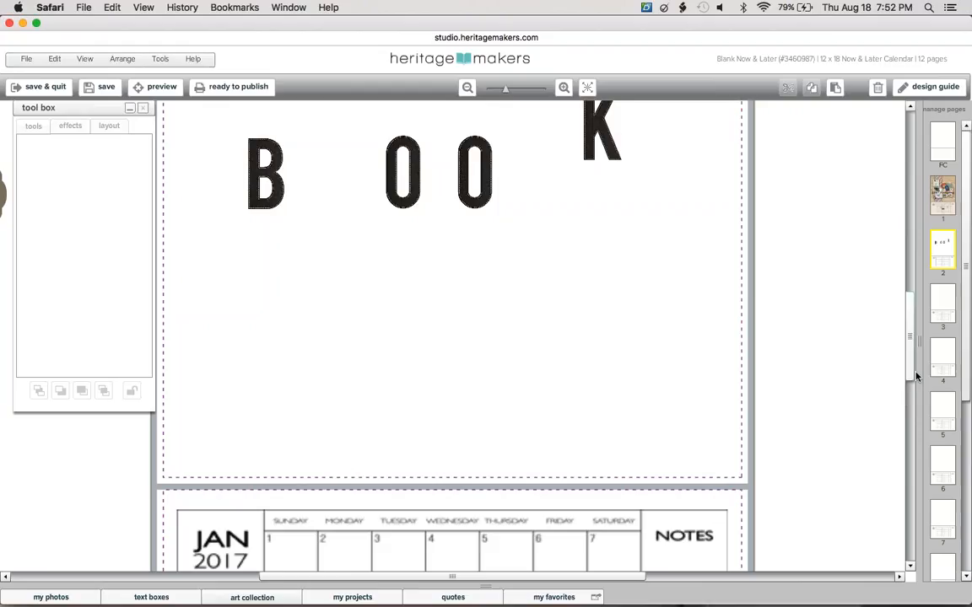
pyautogui.moveTo(912, 372); pyautogui.dragTo(916, 350)
pyautogui.moveTo(604, 244); pyautogui.dragTo(527, 285)
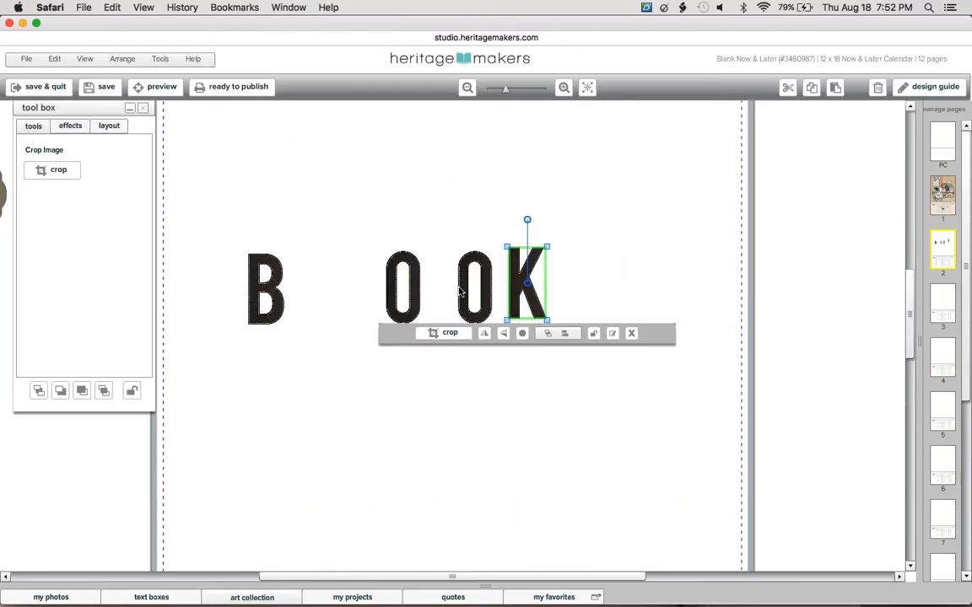
pyautogui.moveTo(415, 291); pyautogui.dragTo(442, 291)
pyautogui.moveTo(283, 274); pyautogui.dragTo(401, 277)
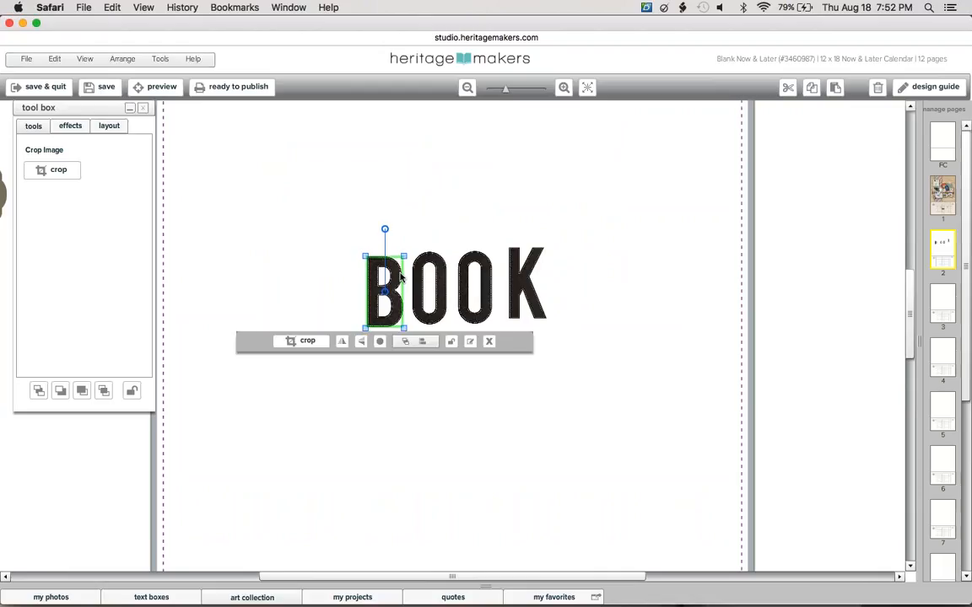
pyautogui.moveTo(399, 273); pyautogui.dragTo(401, 271)
pyautogui.moveTo(467, 275); pyautogui.dragTo(464, 275)
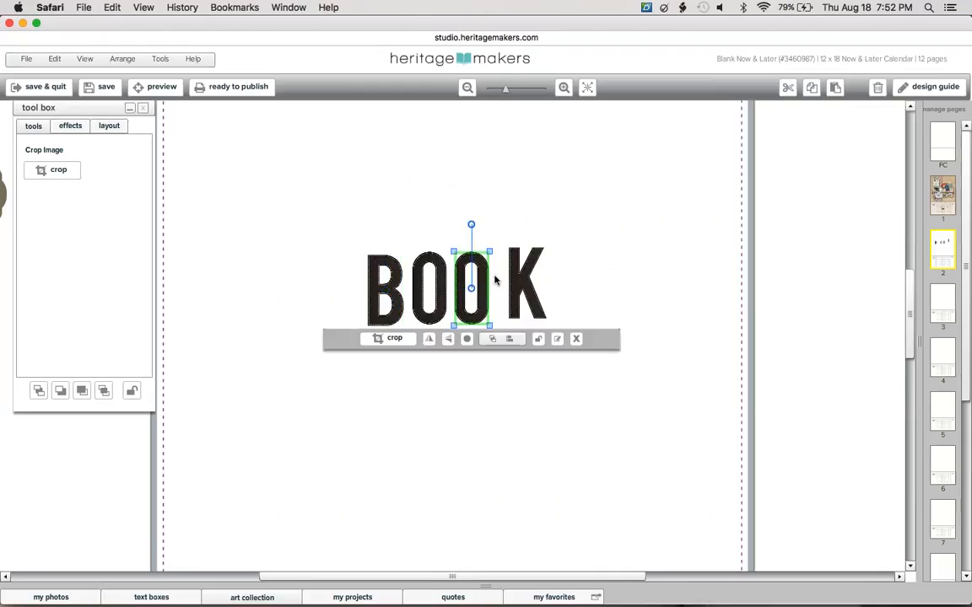
pyautogui.moveTo(517, 293); pyautogui.dragTo(508, 294)
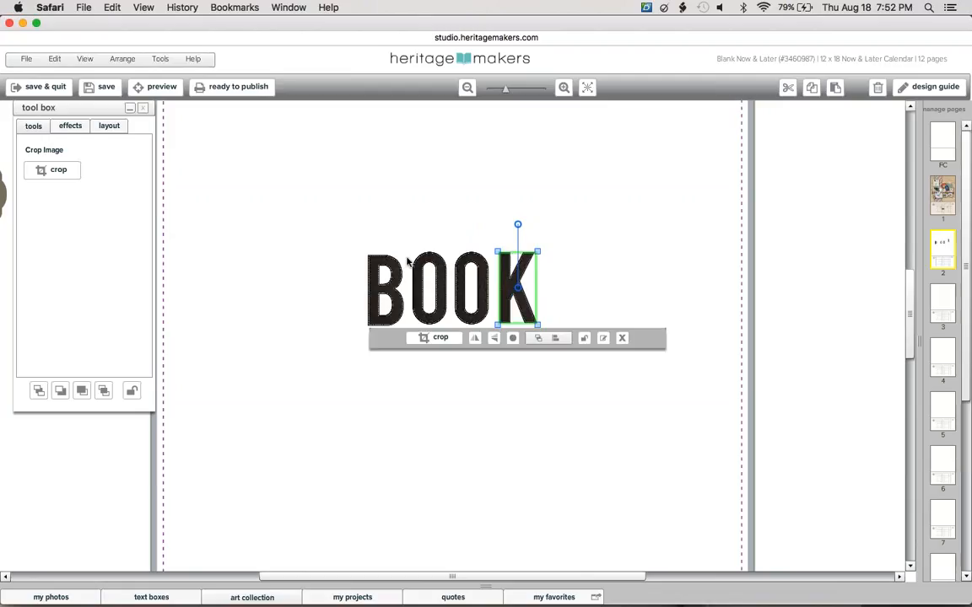
pyautogui.click(592, 298)
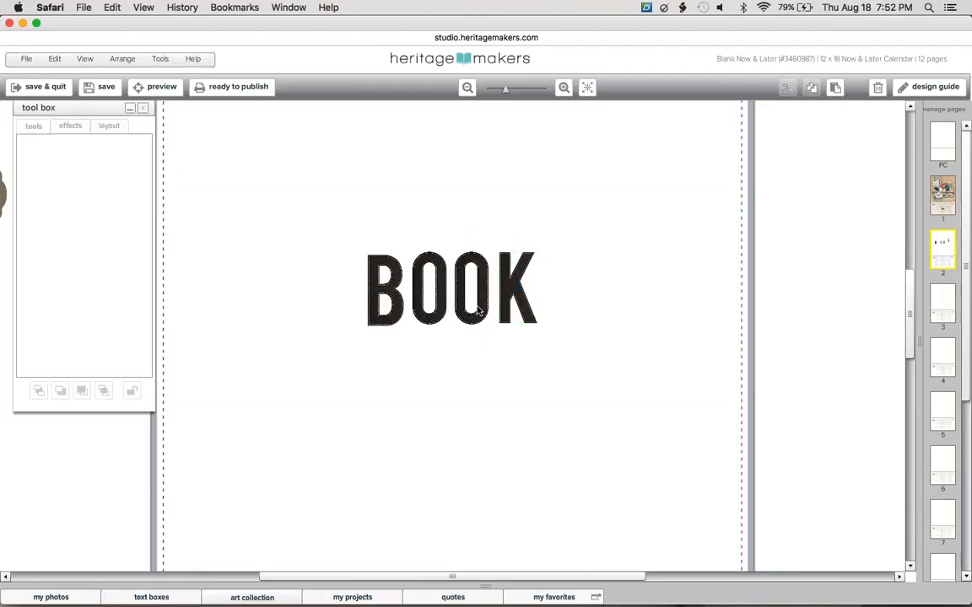
# Step: Select all four BOOK letters and align them to each other by their vertical centers
pyautogui.click(390, 286)
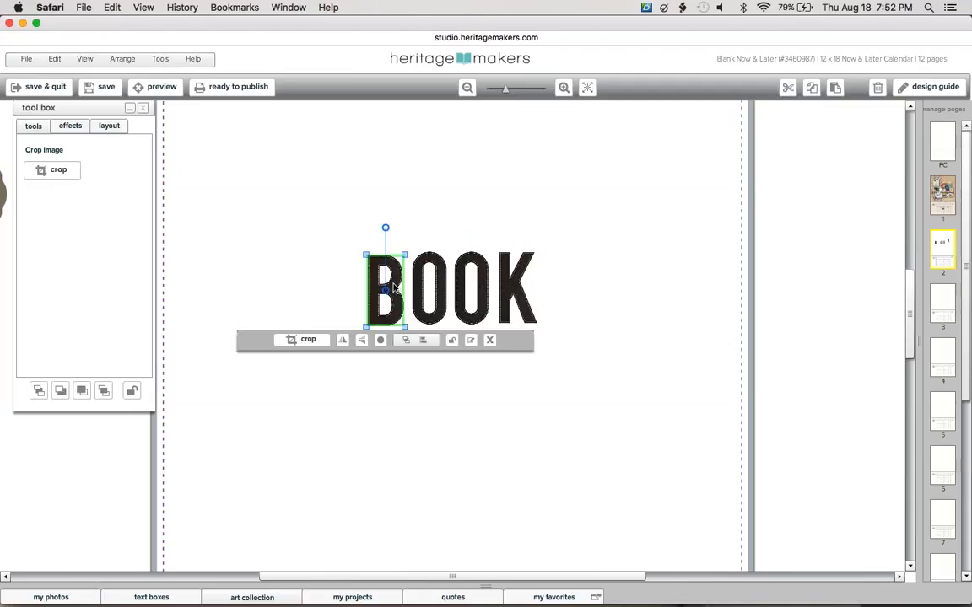
pyautogui.keyDown('shift'); pyautogui.click(435, 261); pyautogui.keyUp('shift')
pyautogui.keyDown('shift'); pyautogui.click(471, 274); pyautogui.keyUp('shift')
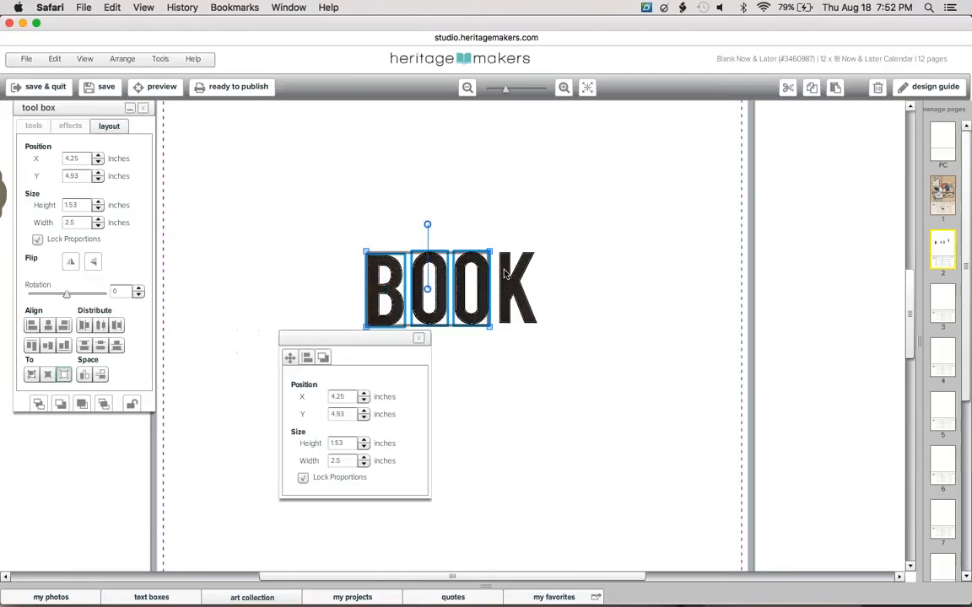
pyautogui.keyDown('shift'); pyautogui.click(506, 278); pyautogui.keyUp('shift')
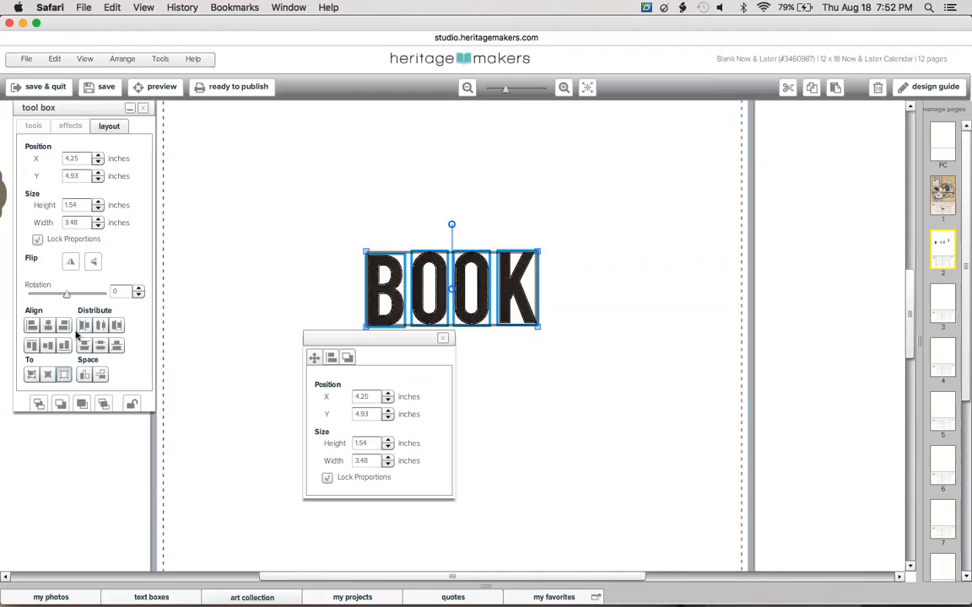
pyautogui.click(50, 375)
pyautogui.click(49, 346)
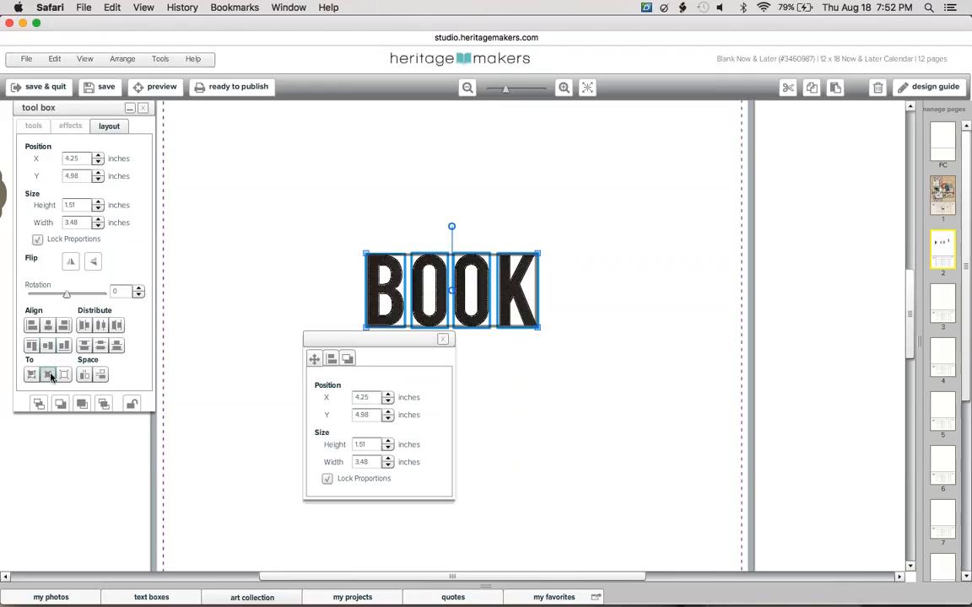
pyautogui.click(246, 302)
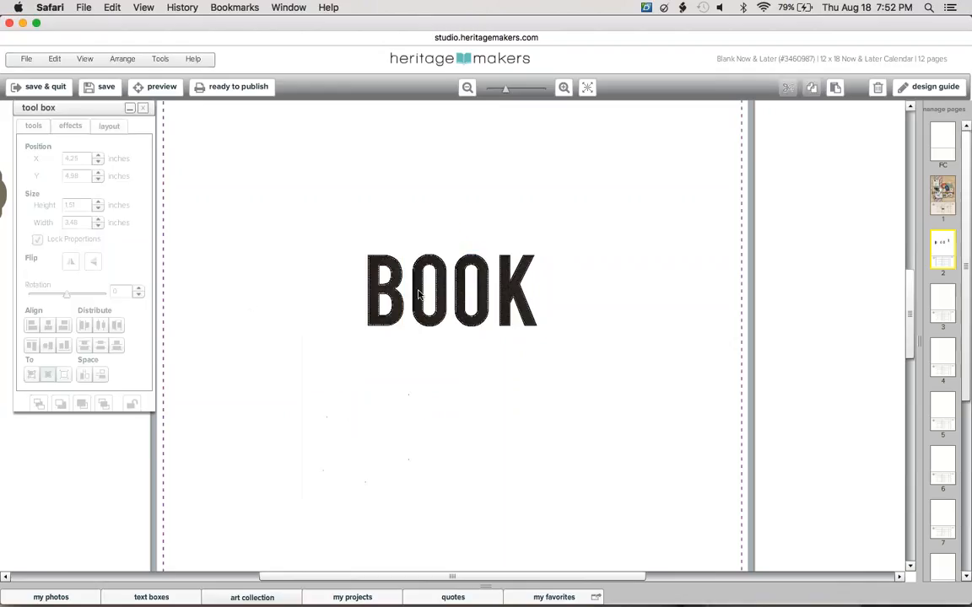
# Step: Check the height and width of each letter in BOOK
pyautogui.click(374, 263)
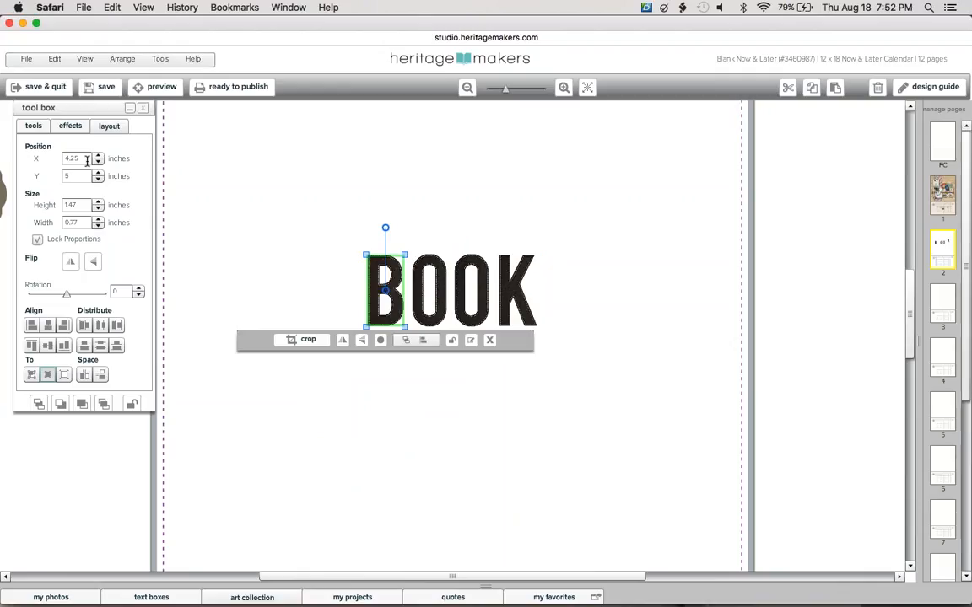
pyautogui.click(415, 269)
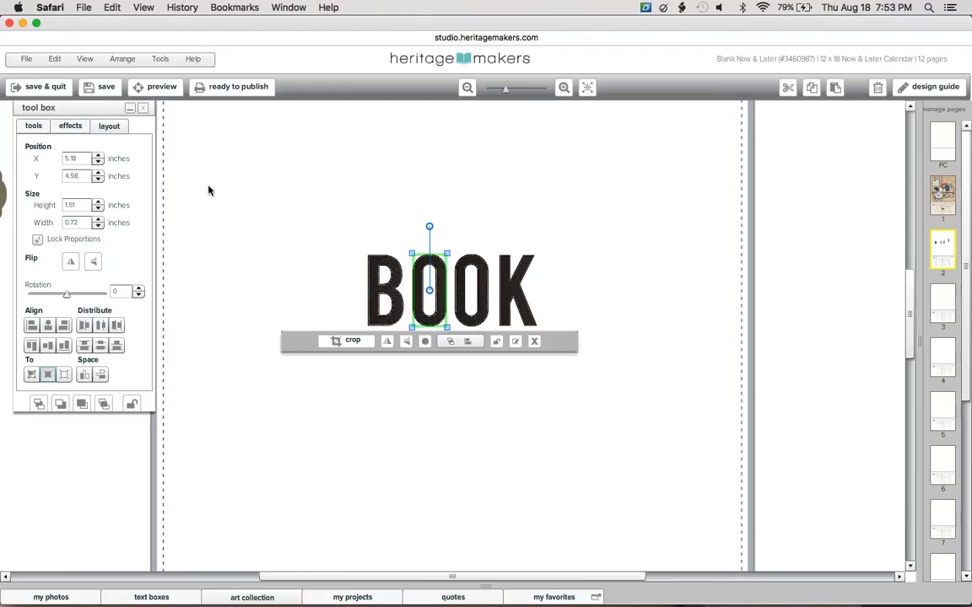
pyautogui.click(258, 201)
pyautogui.click(476, 274)
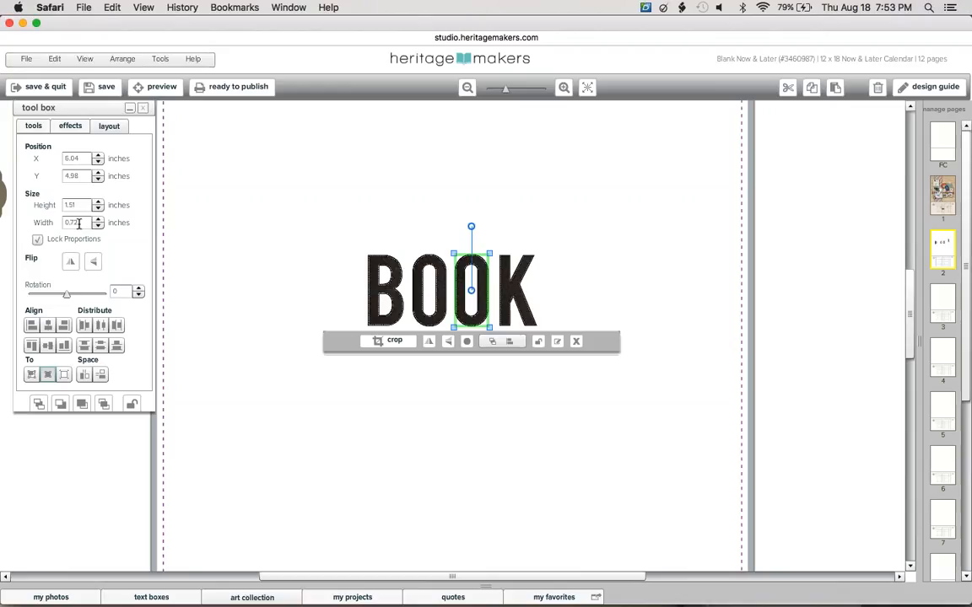
pyautogui.click(327, 184)
pyautogui.click(516, 291)
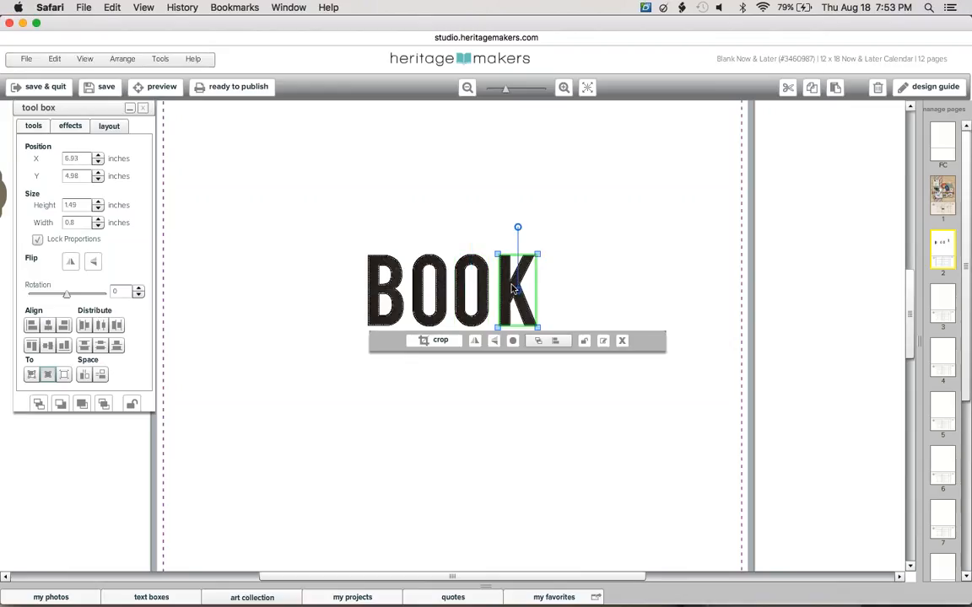
pyautogui.click(355, 268)
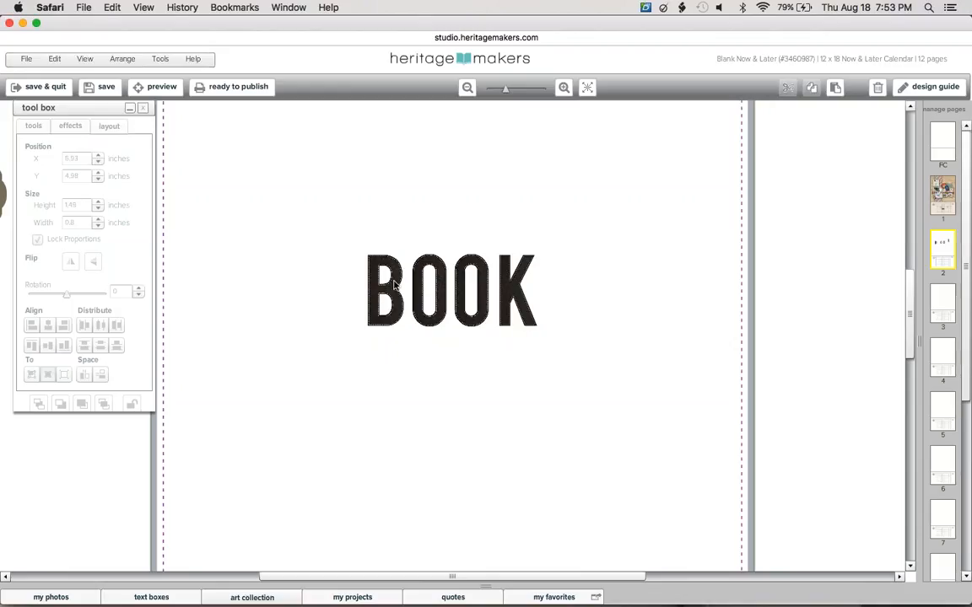
pyautogui.click(384, 316)
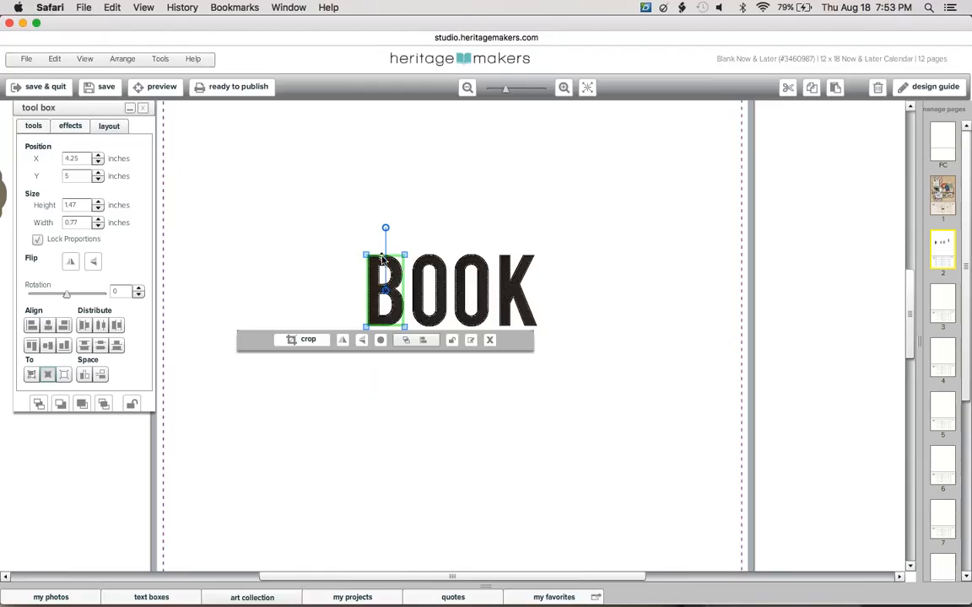
pyautogui.click(430, 265)
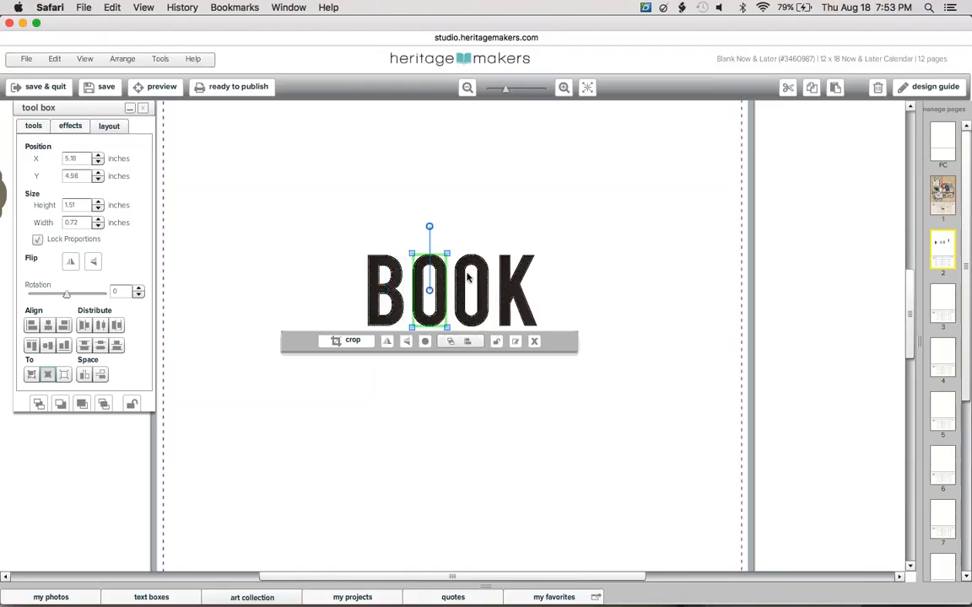
pyautogui.click(470, 272)
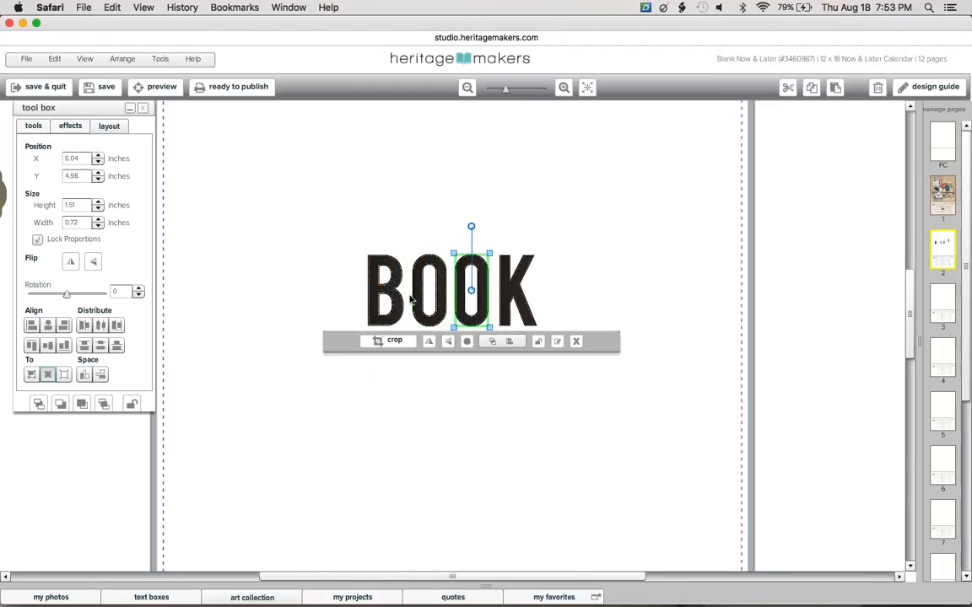
pyautogui.click(402, 302)
# Step: Reduce the height of the first O to match the letter B, keeping its proportions locked
pyautogui.click(433, 264)
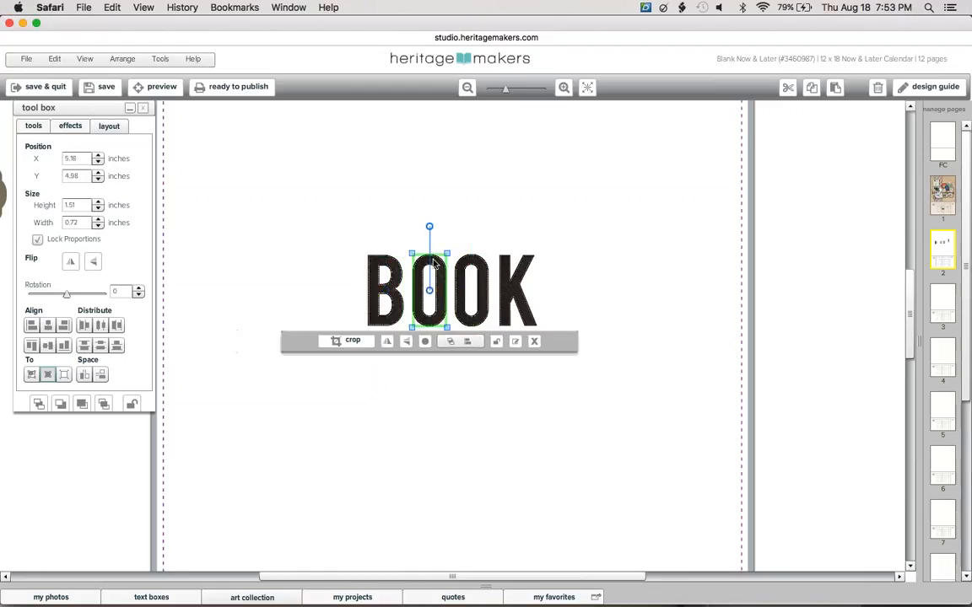
pyautogui.click(80, 205)
pyautogui.press('BackSpace')
pyautogui.write('1')
pyautogui.press('Return')
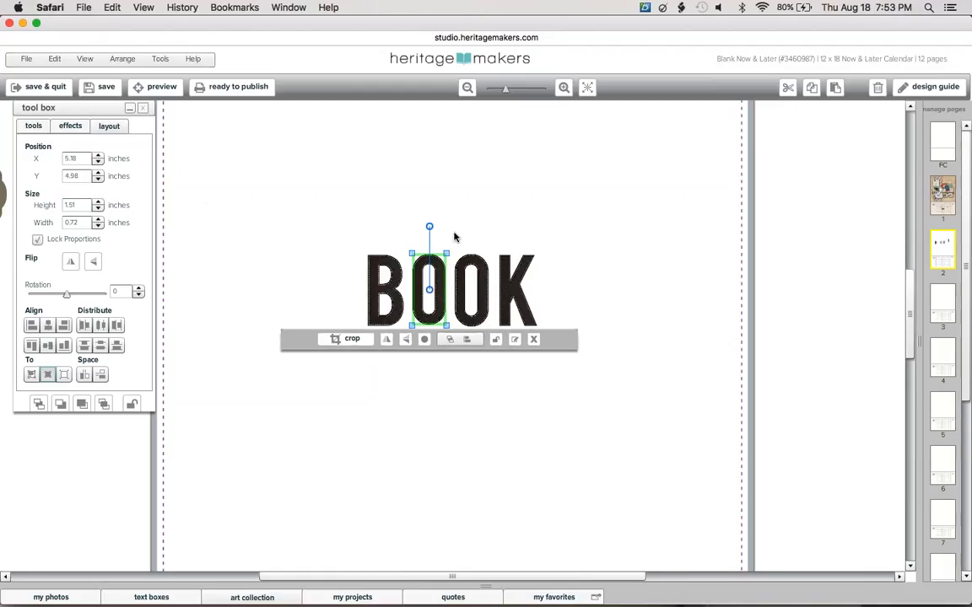
# Step: Reduce the height of the second O to match the first O, keeping its proportions locked
pyautogui.click(466, 259)
pyautogui.click(78, 205)
pyautogui.press('BackSpace')
pyautogui.press('BackSpace')
pyautogui.press('BackSpace')
pyautogui.write('.51')
pyautogui.press('Return')
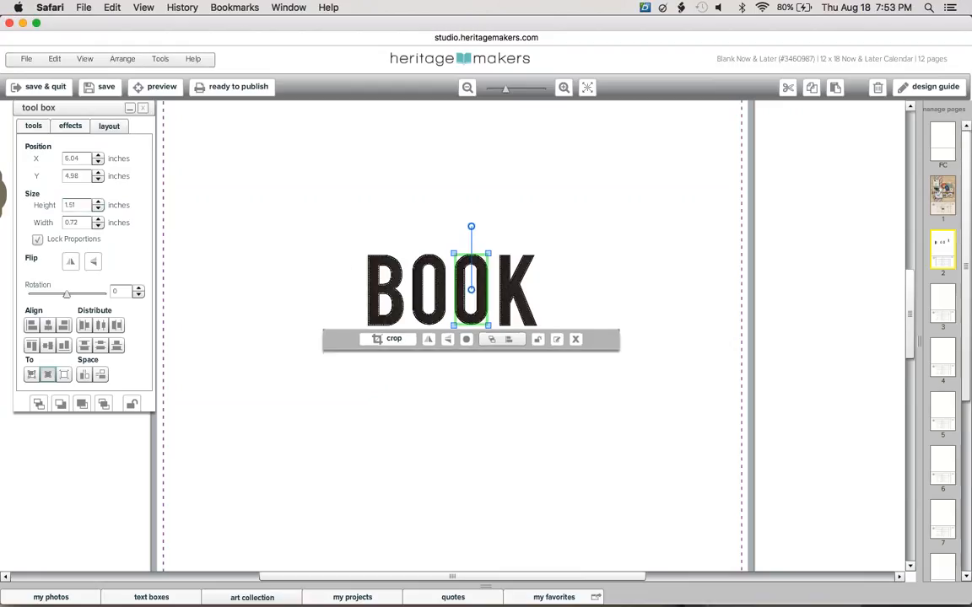
pyautogui.click(412, 220)
# Step: Align all four BOOK letters by their vertical middles to the first letter, and space them evenly horizontally
pyautogui.click(384, 274)
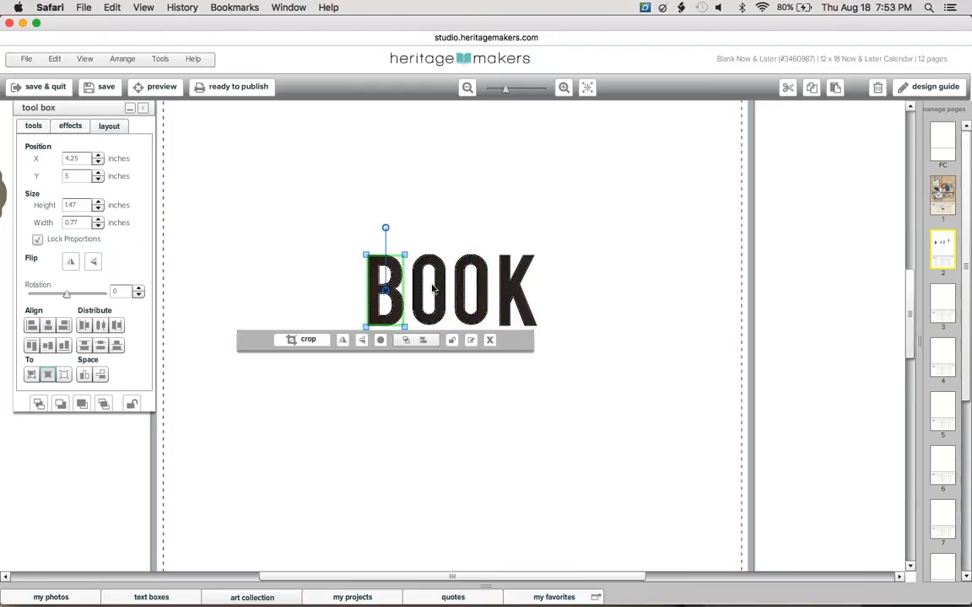
pyautogui.keyDown('shift'); pyautogui.click(428, 274); pyautogui.keyUp('shift')
pyautogui.keyDown('shift'); pyautogui.click(466, 268); pyautogui.keyUp('shift')
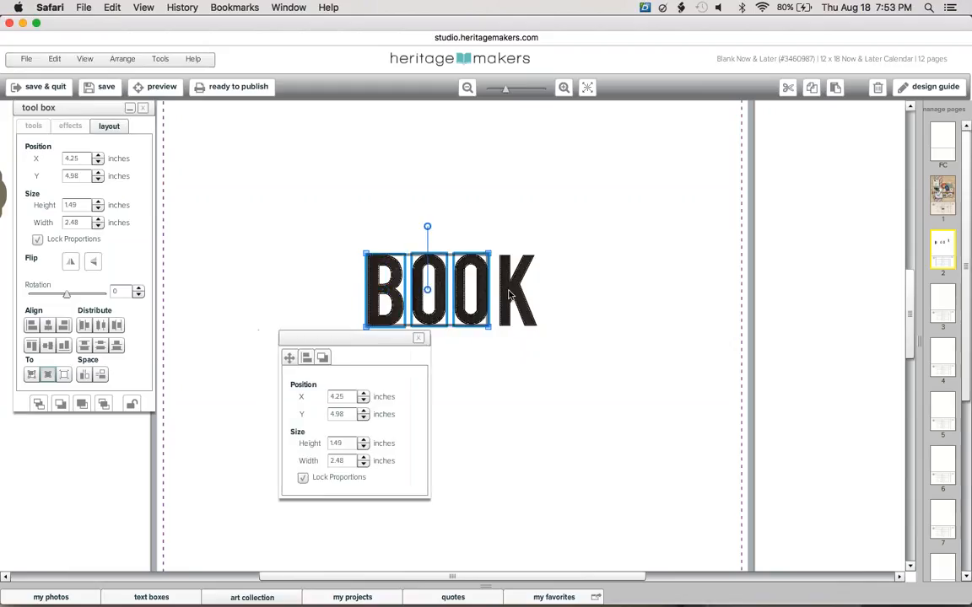
pyautogui.keyDown('shift'); pyautogui.click(516, 278); pyautogui.keyUp('shift')
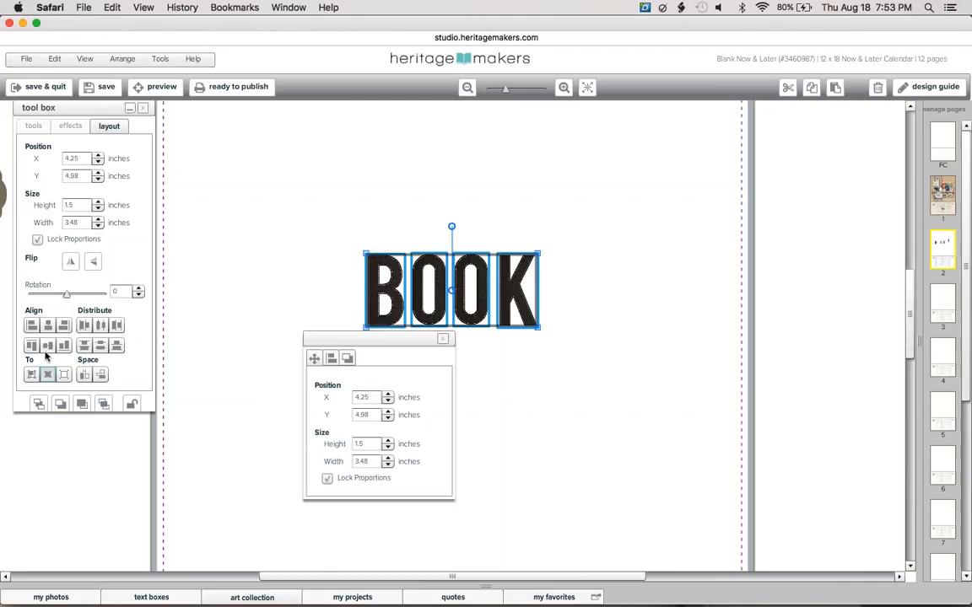
pyautogui.click(47, 347)
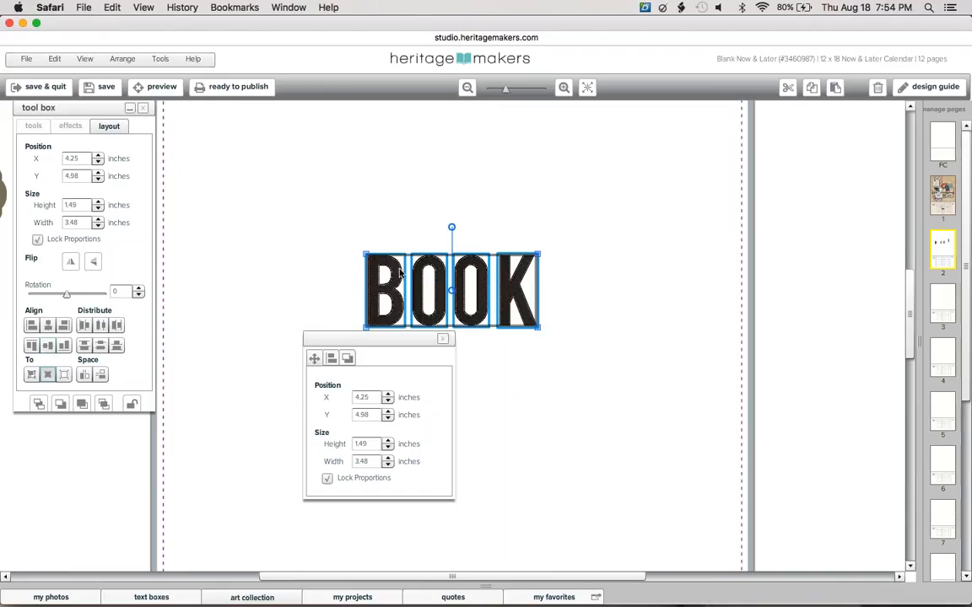
pyautogui.click(85, 377)
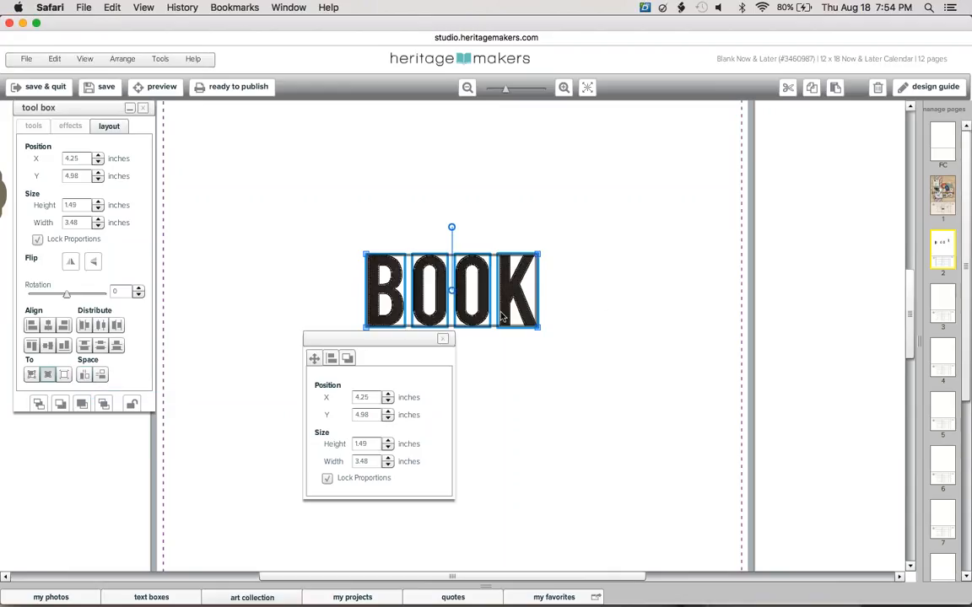
pyautogui.click(611, 337)
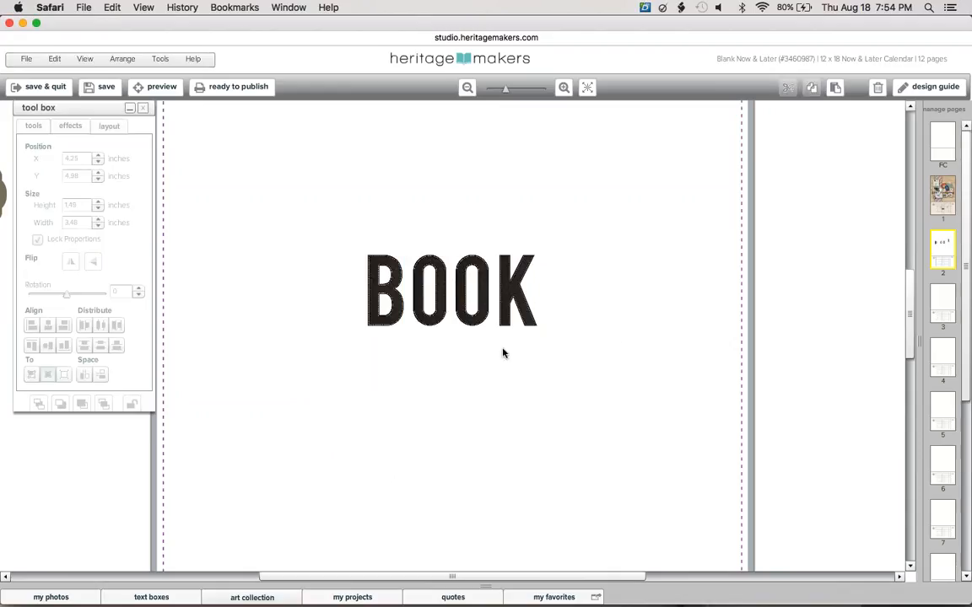
# Step: Nudge the letter K closer to the second O, to an X position of 6.83 inches
pyautogui.click(507, 303)
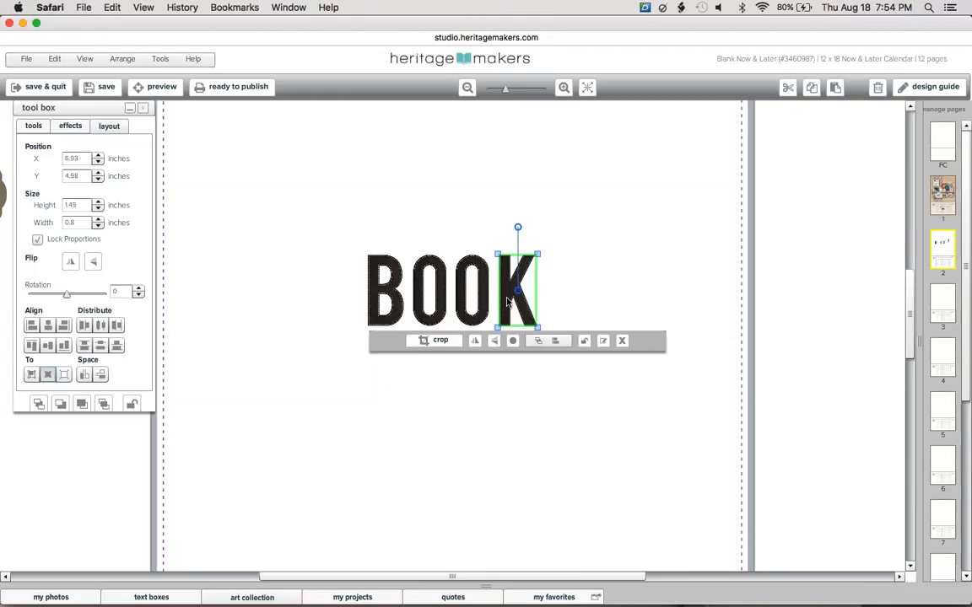
pyautogui.press('Left')
pyautogui.press('Left')
pyautogui.press('Right')
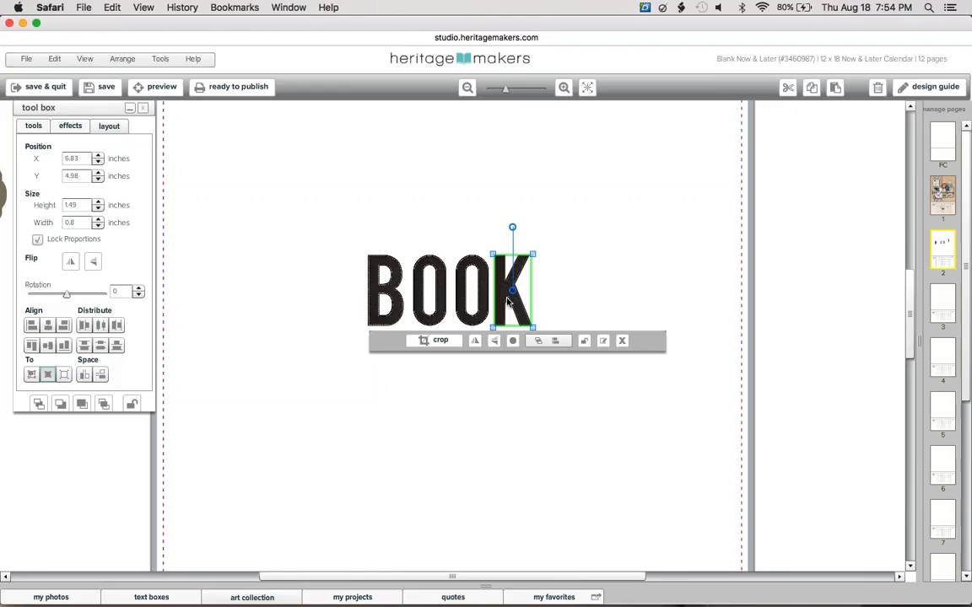
pyautogui.click(558, 289)
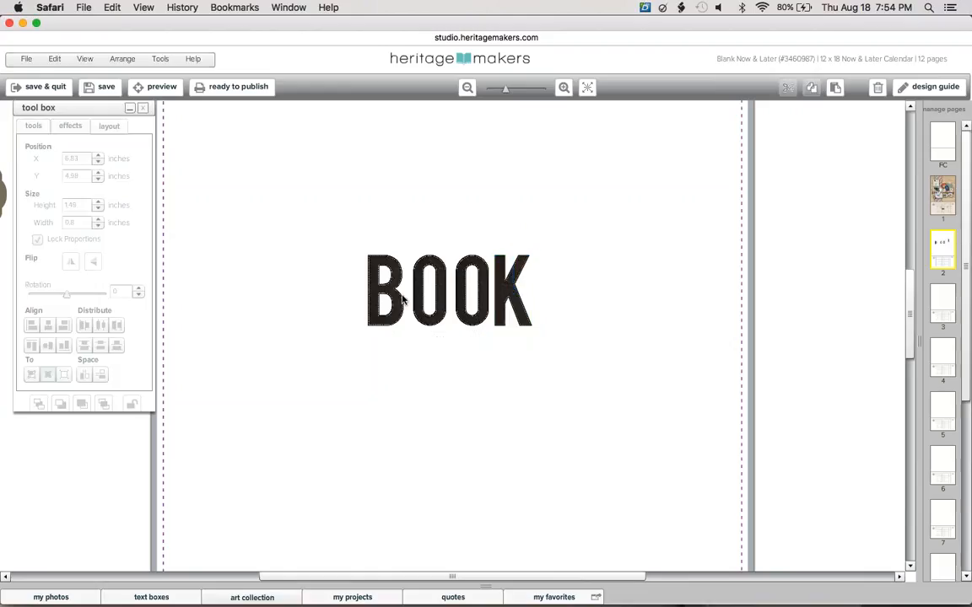
# Step: Select all four BOOK letters again, even out their horizontal spacing, and save the project
pyautogui.moveTo(544, 337); pyautogui.dragTo(367, 280)
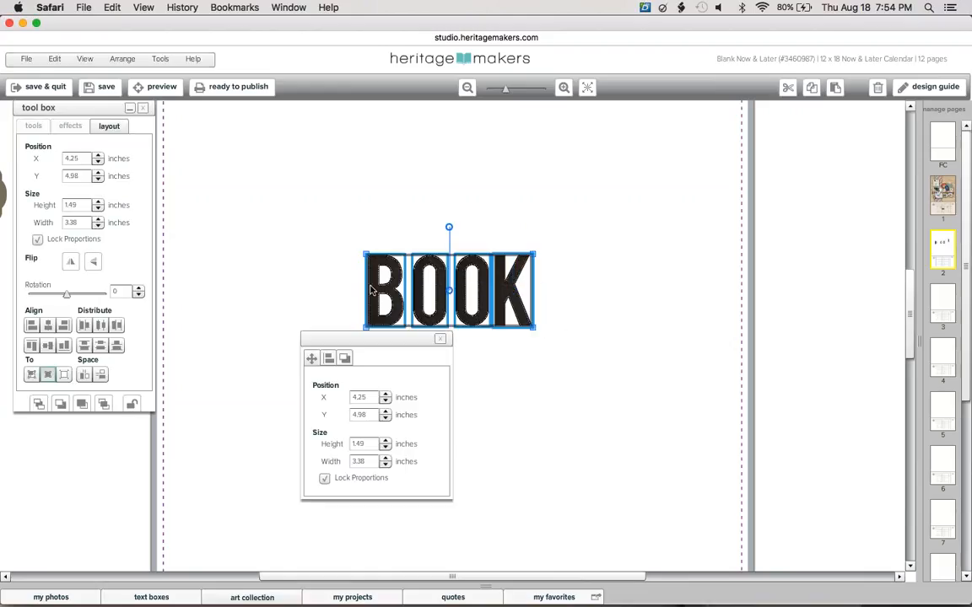
pyautogui.click(84, 376)
pyautogui.click(585, 366)
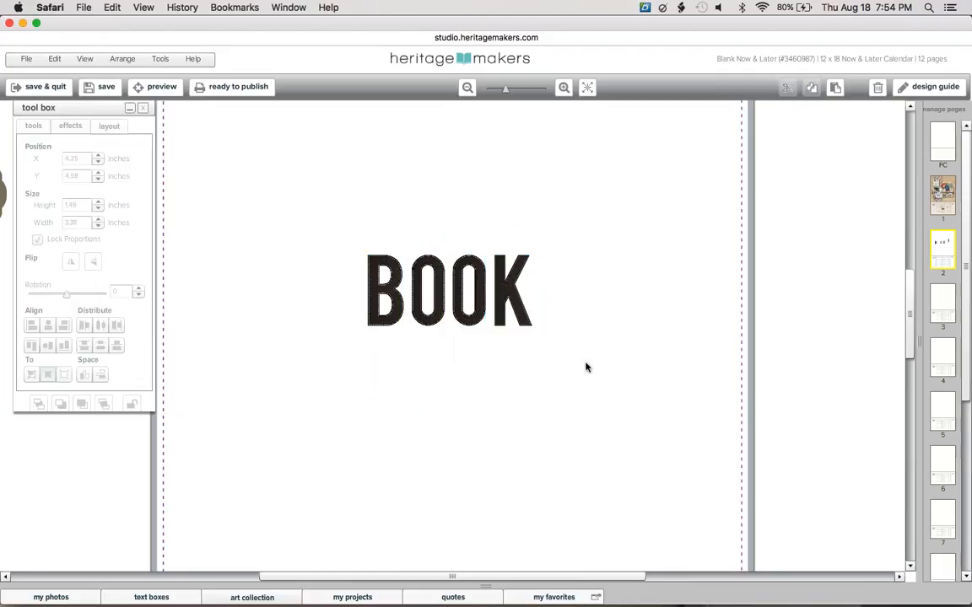
pyautogui.click(104, 90)
# Step: Align the letter B to the page, centering it both horizontally and vertically
pyautogui.click(374, 270)
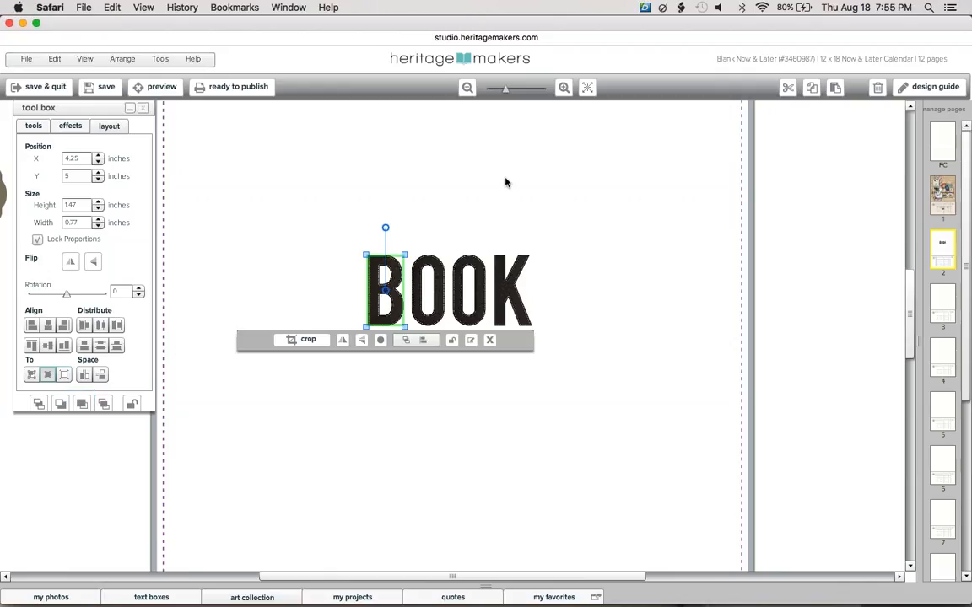
pyautogui.click(469, 94)
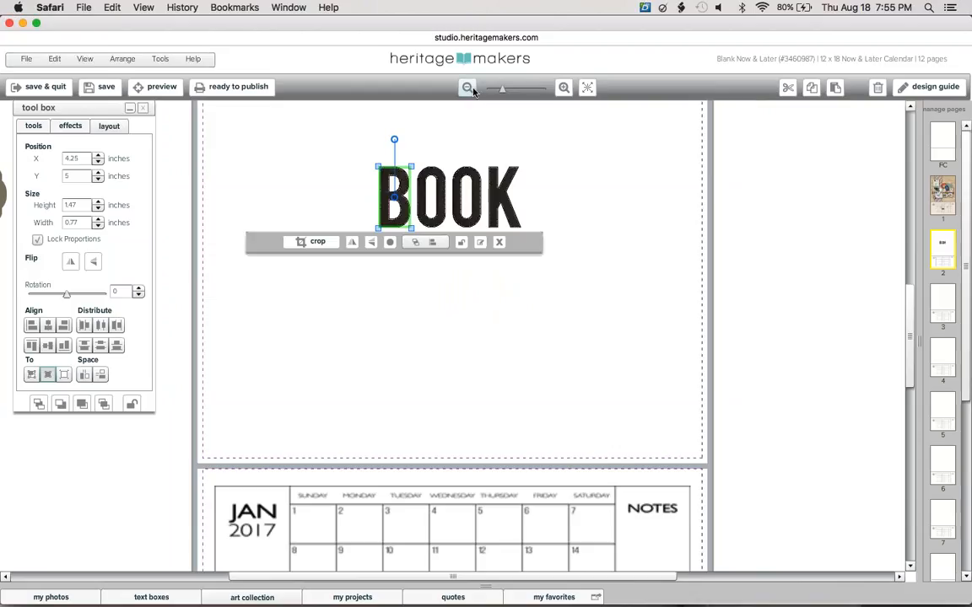
pyautogui.click(470, 90)
pyautogui.scroll(3, 903, 307)
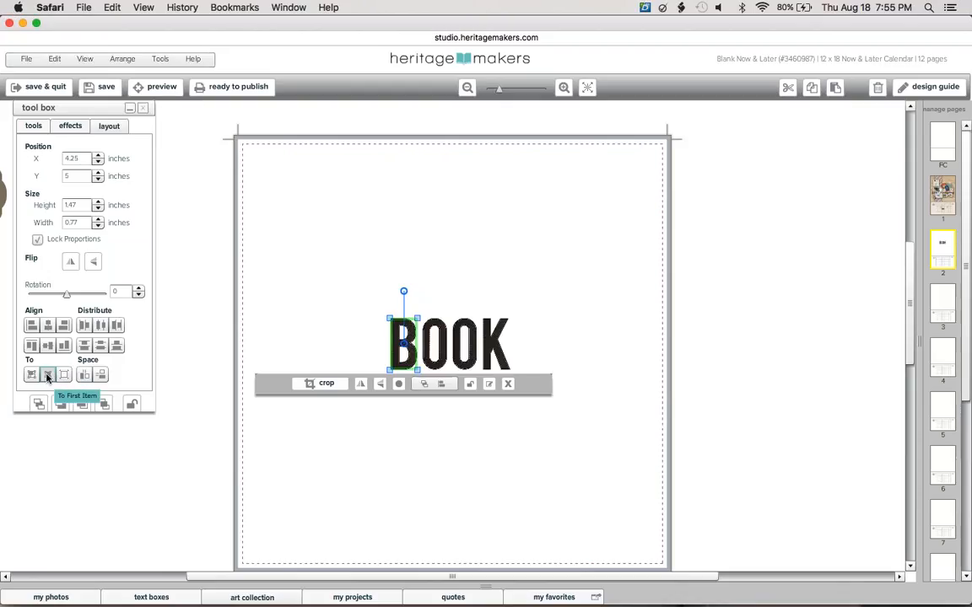
pyautogui.click(48, 374)
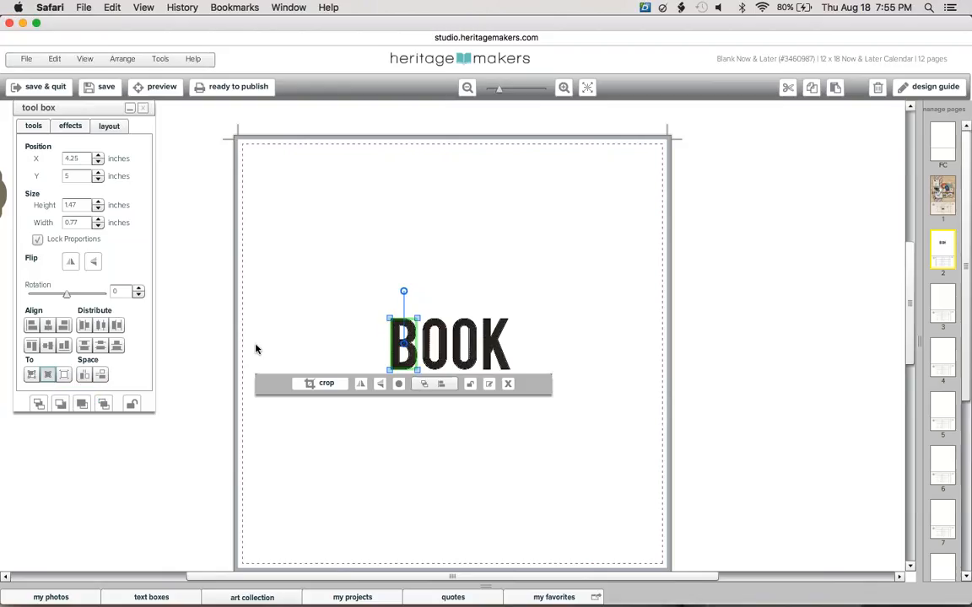
pyautogui.click(29, 374)
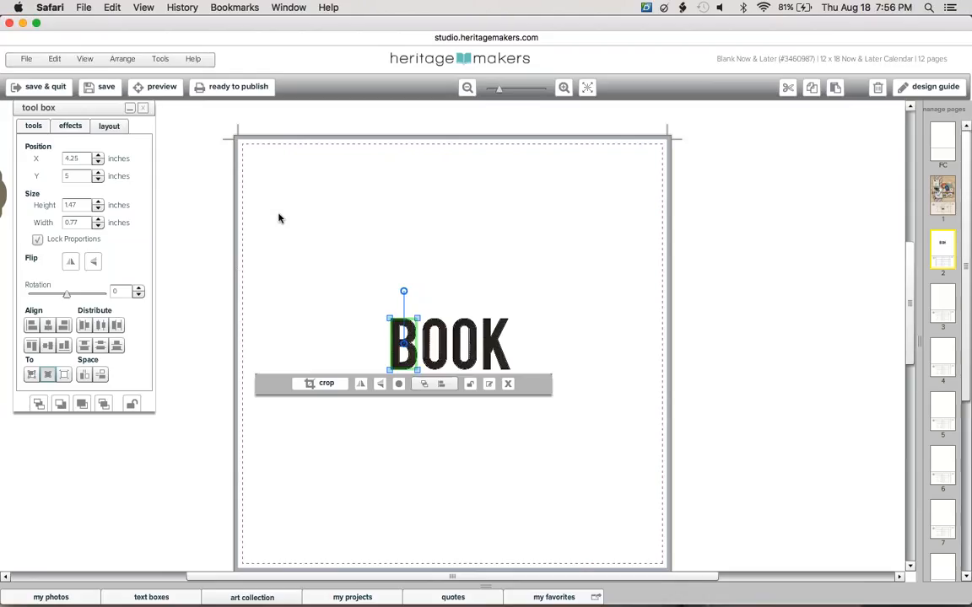
pyautogui.click(467, 87)
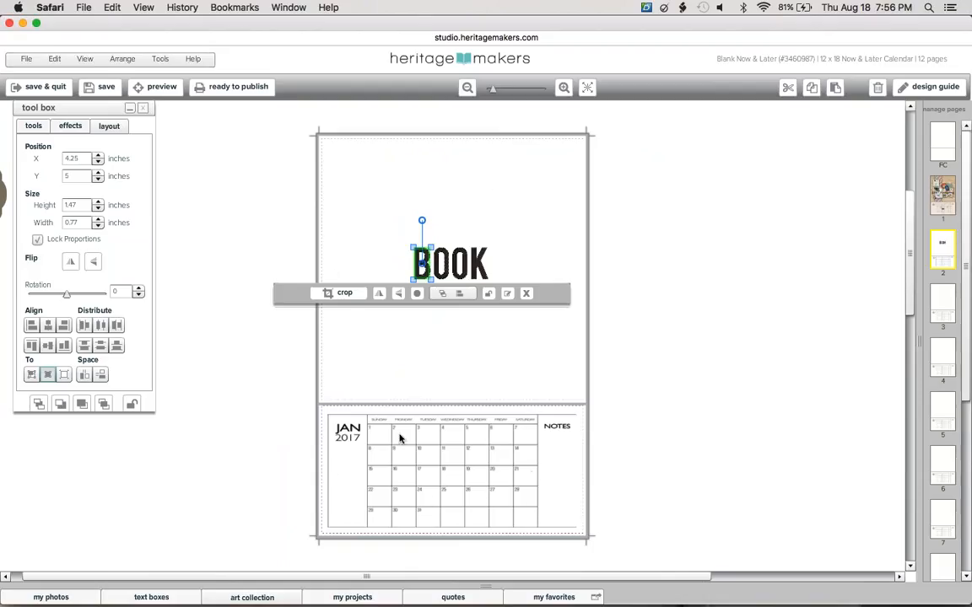
pyautogui.click(422, 266)
pyautogui.click(419, 267)
pyautogui.click(45, 347)
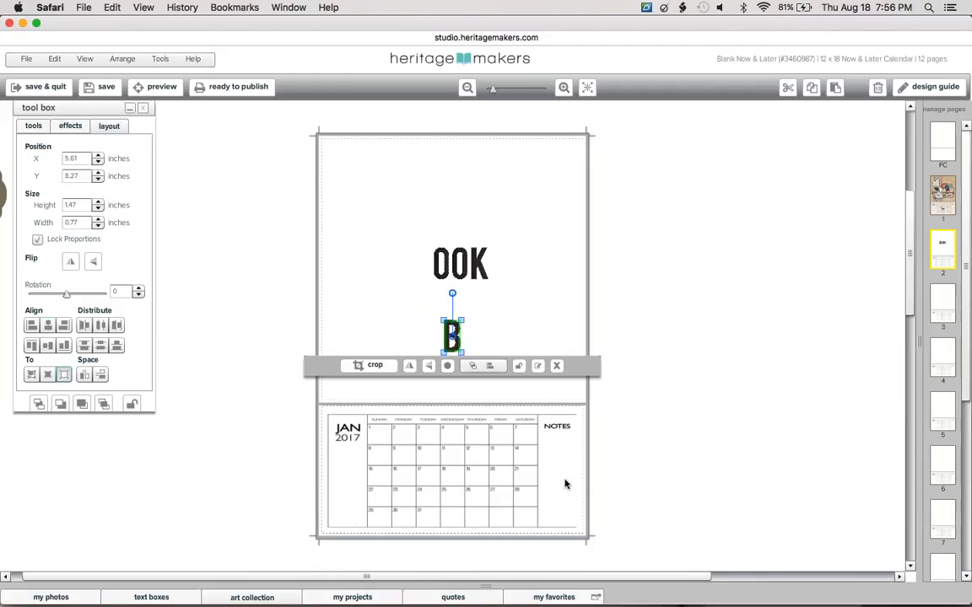
# Step: Add the cream lined notebook paper from the art collection's paper backgrounds to the upper half of page 2
pyautogui.click(480, 332)
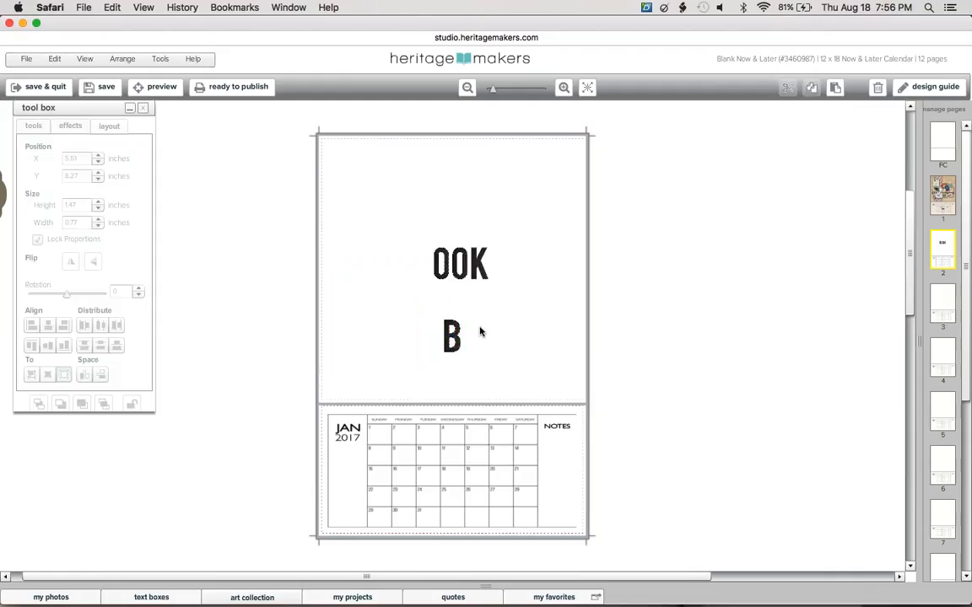
pyautogui.click(268, 596)
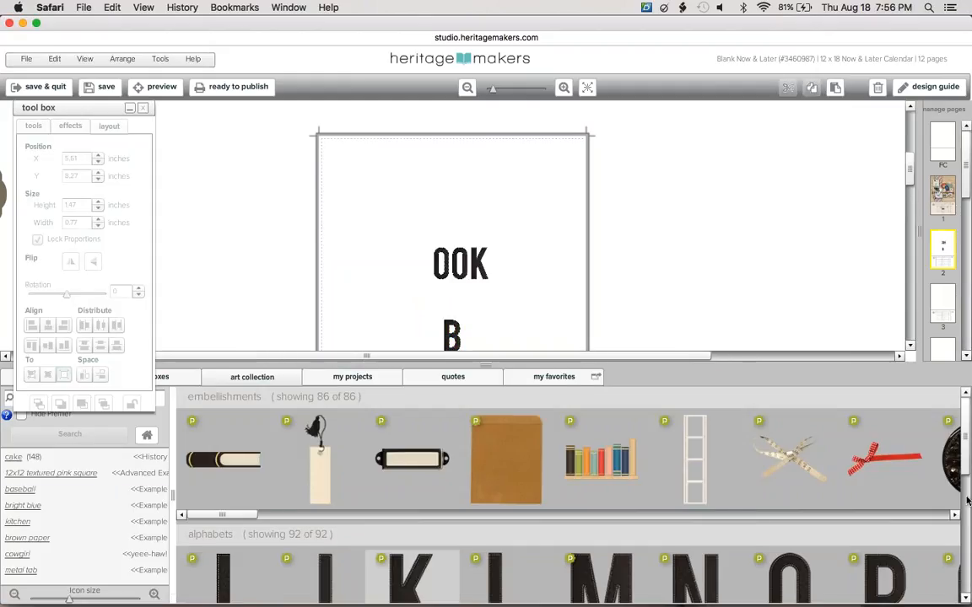
pyautogui.scroll(-5, 831, 506)
pyautogui.moveTo(313, 510); pyautogui.dragTo(378, 240)
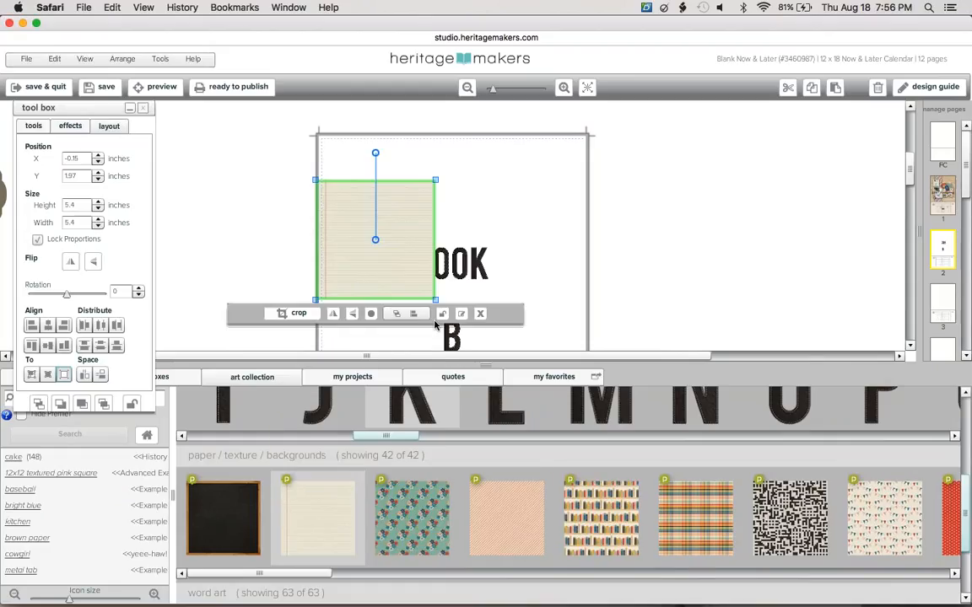
pyautogui.click(414, 365)
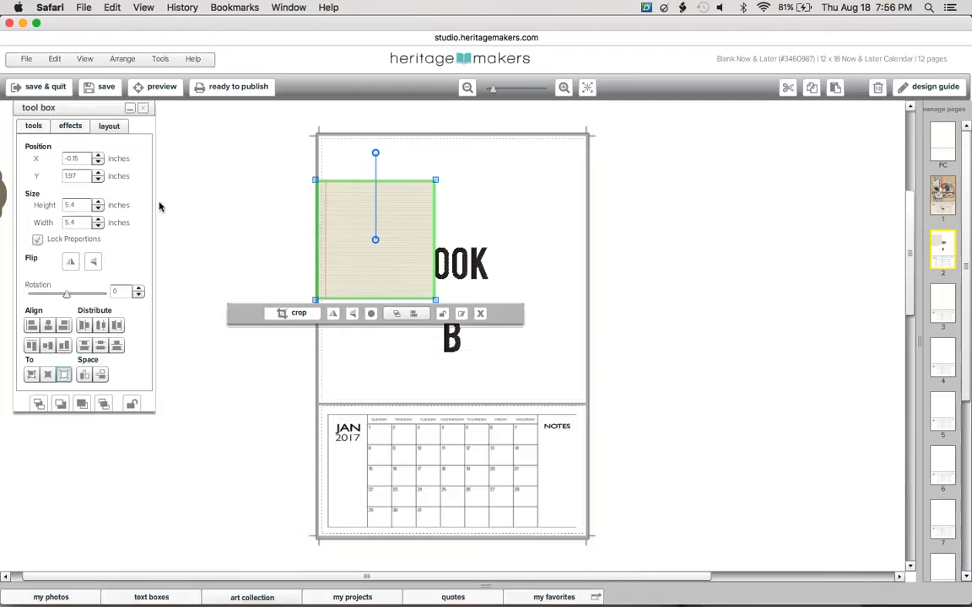
# Step: Enlarge the lined paper to a height of 12 inches with locked proportions and move it over the upper page area
pyautogui.click(81, 204)
pyautogui.write('12')
pyautogui.press('Return')
pyautogui.click(223, 270)
pyautogui.click(369, 262)
pyautogui.moveTo(370, 261); pyautogui.dragTo(368, 234)
# Step: Send the lined paper behind the letters and align it to the page at X 0, Y 0 inches
pyautogui.click(38, 404)
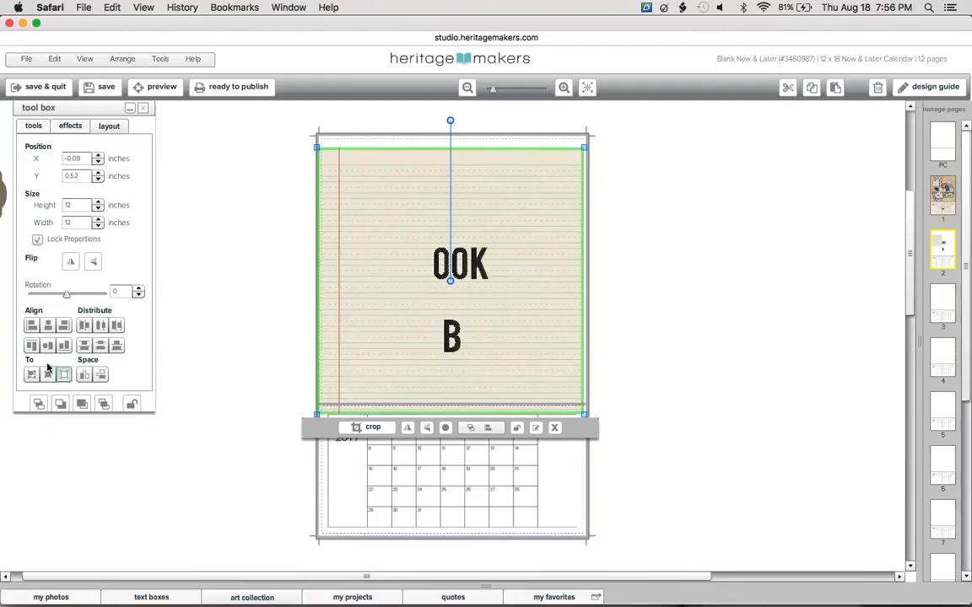
pyautogui.click(32, 347)
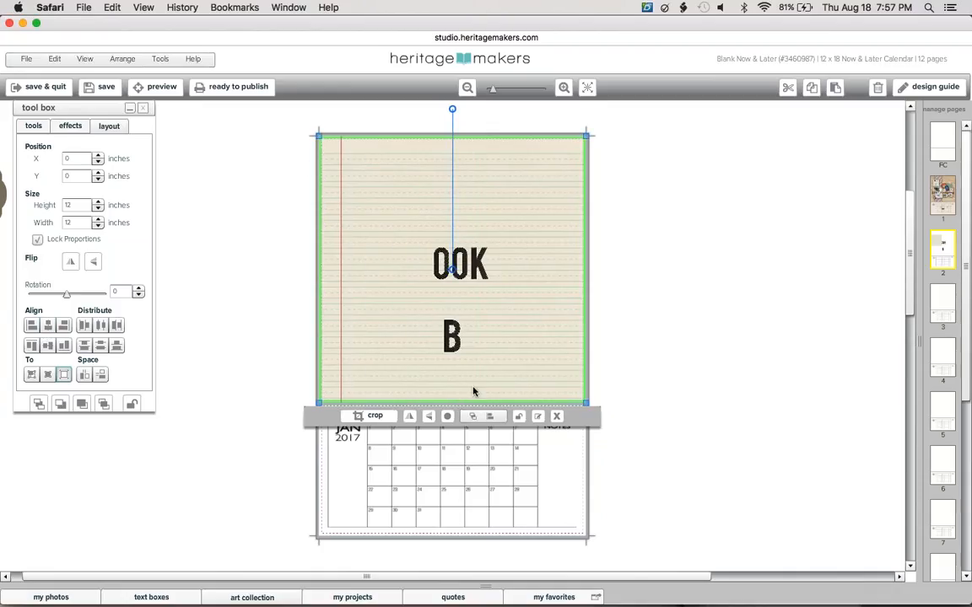
pyautogui.click(299, 201)
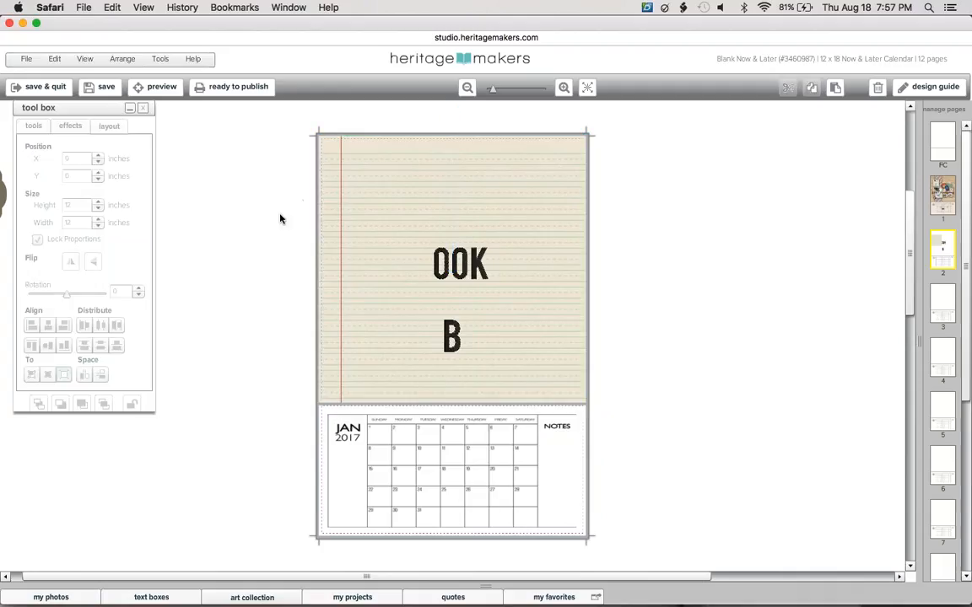
# Step: Center the first O horizontally and vertically on the lined paper, using the paper as the first item to align to
pyautogui.click(364, 347)
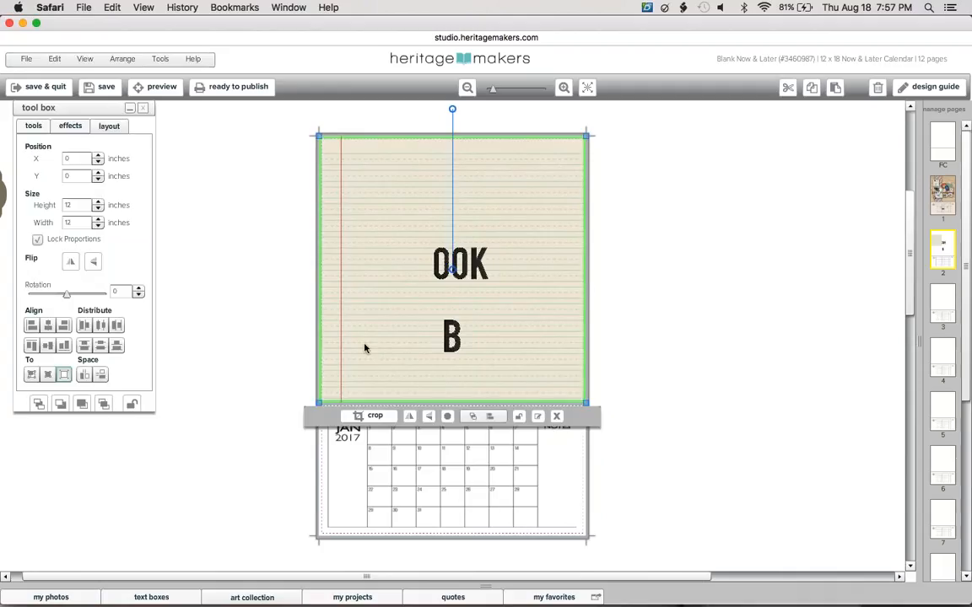
pyautogui.click(438, 283)
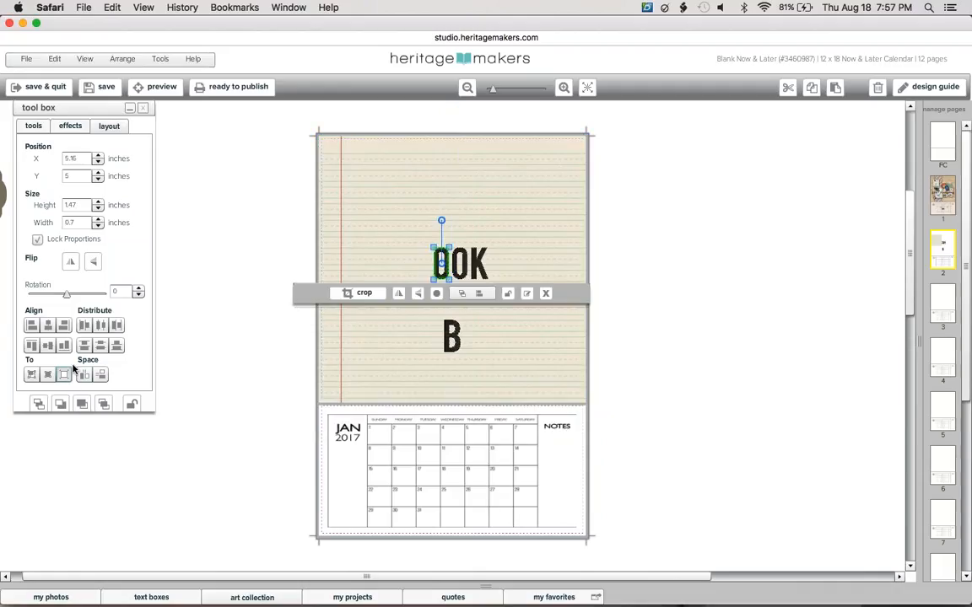
pyautogui.click(366, 279)
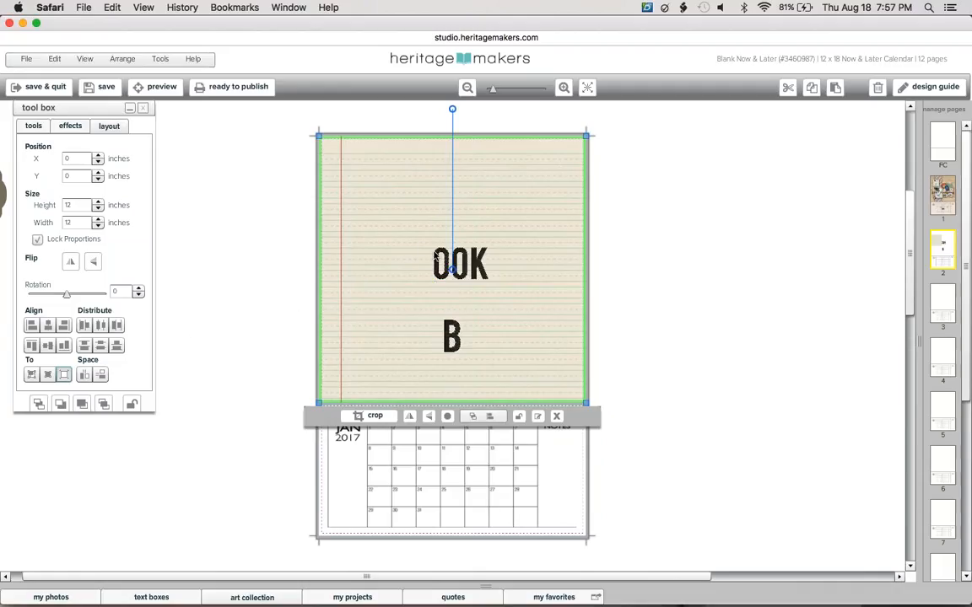
pyautogui.click(437, 259)
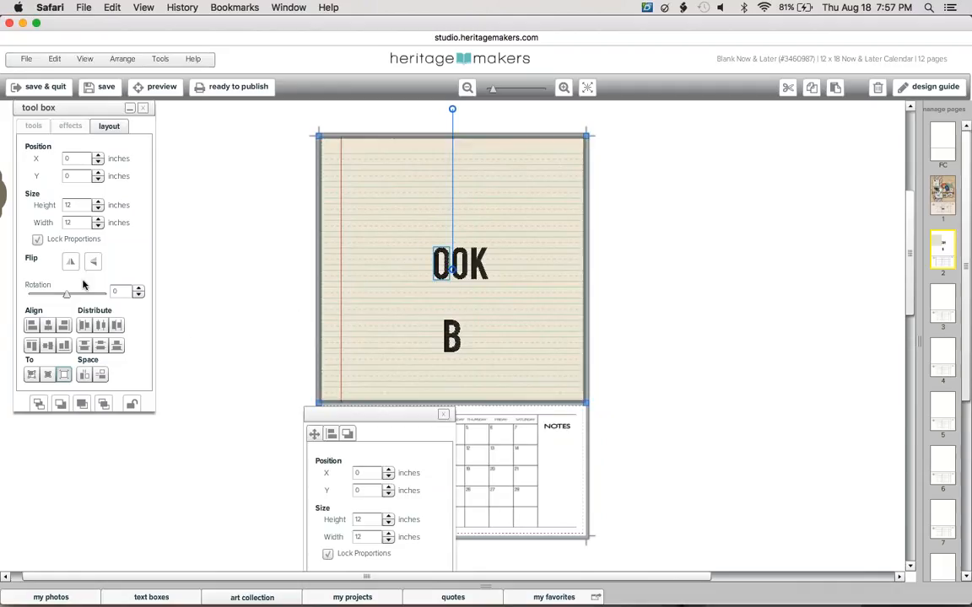
pyautogui.click(47, 377)
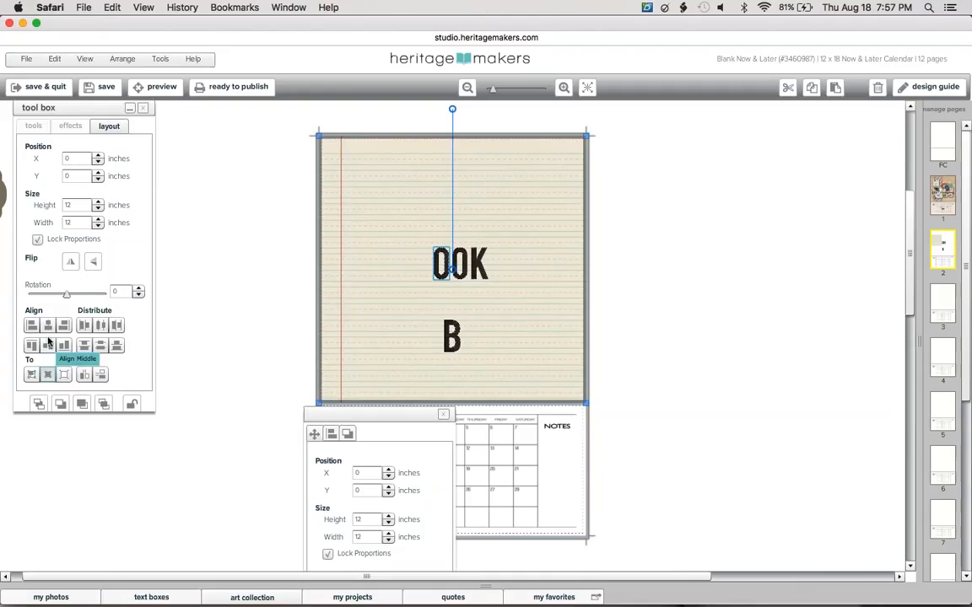
pyautogui.click(48, 347)
pyautogui.click(48, 325)
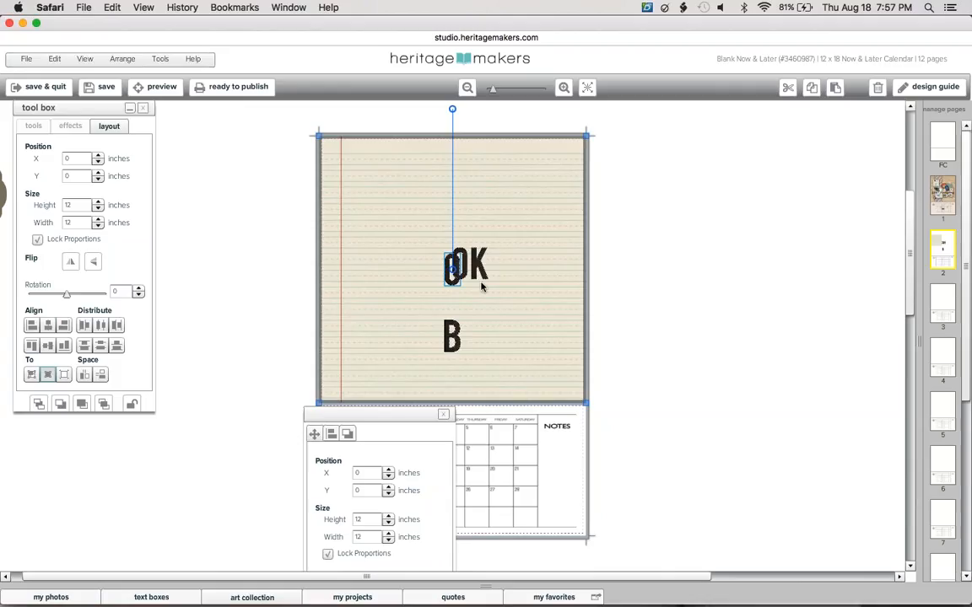
pyautogui.click(792, 297)
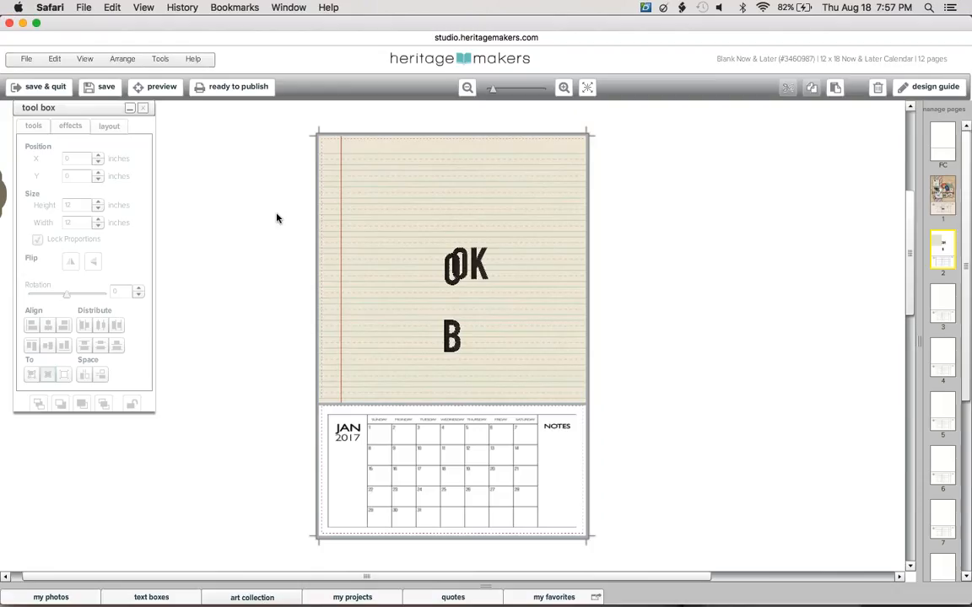
# Step: Leave the Blank Now & Later calendar and open the 2017 Simplicity desktop calendar project for editing
pyautogui.click(570, 88)
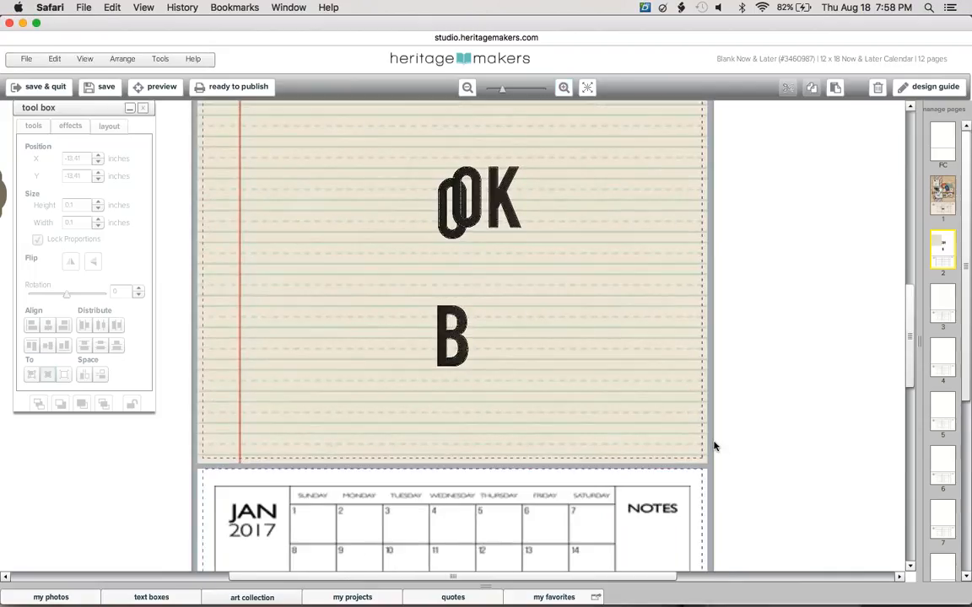
pyautogui.click(10, 23)
pyautogui.click(571, 221)
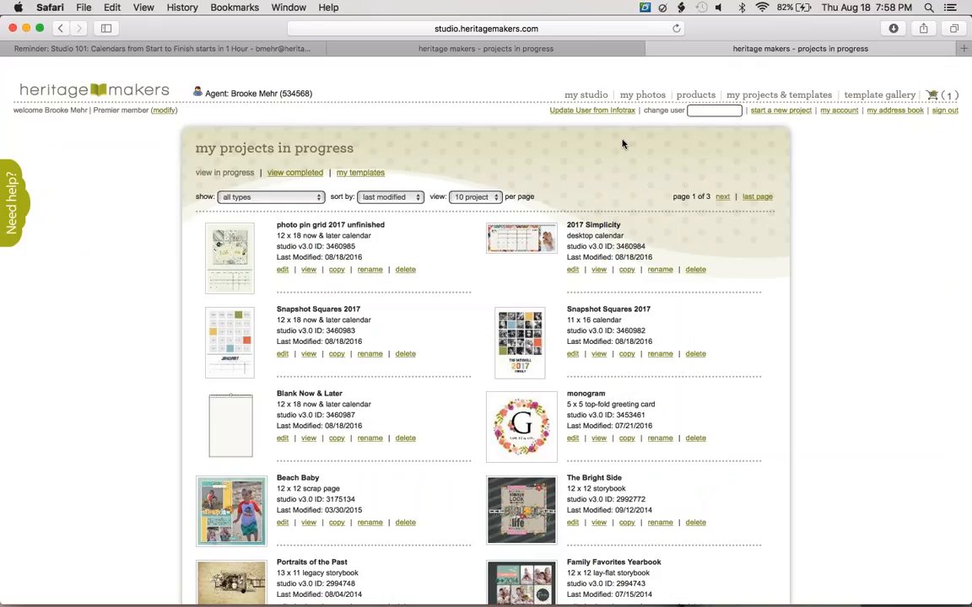
pyautogui.click(544, 234)
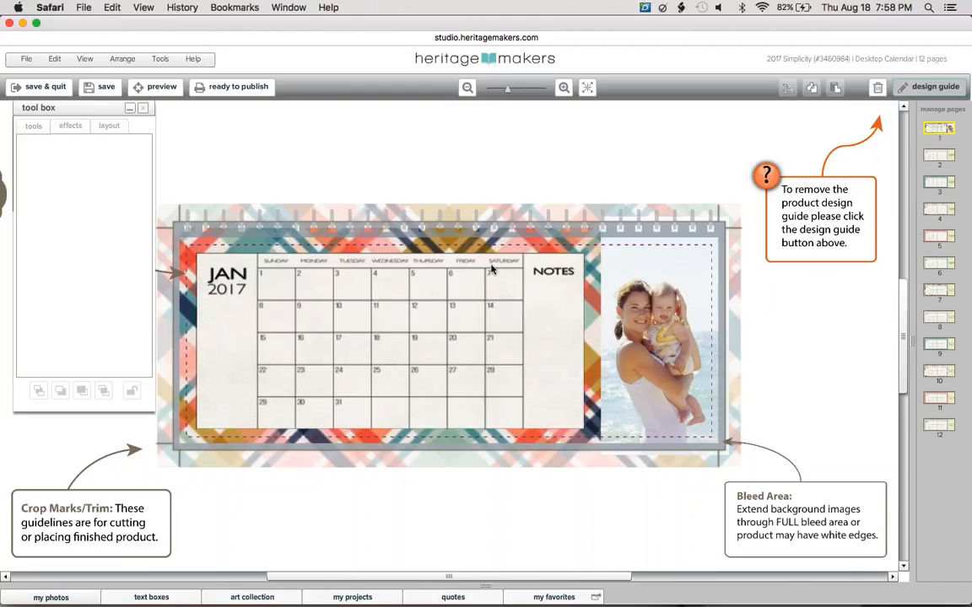
# Step: Unlock the cream paper behind the January calendar grid, move it to the page's lower-left area, and align its middle to the page
pyautogui.click(218, 303)
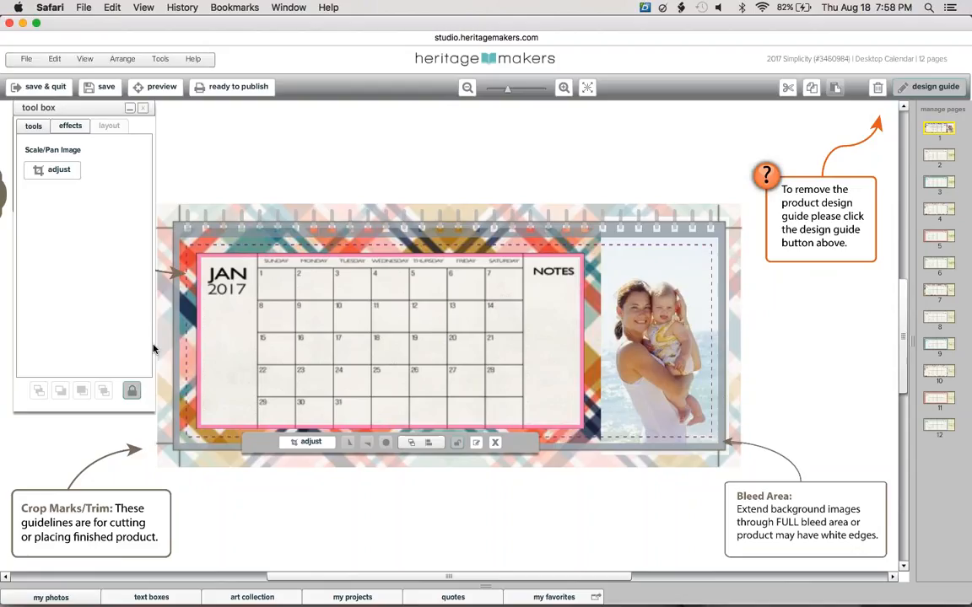
pyautogui.click(133, 390)
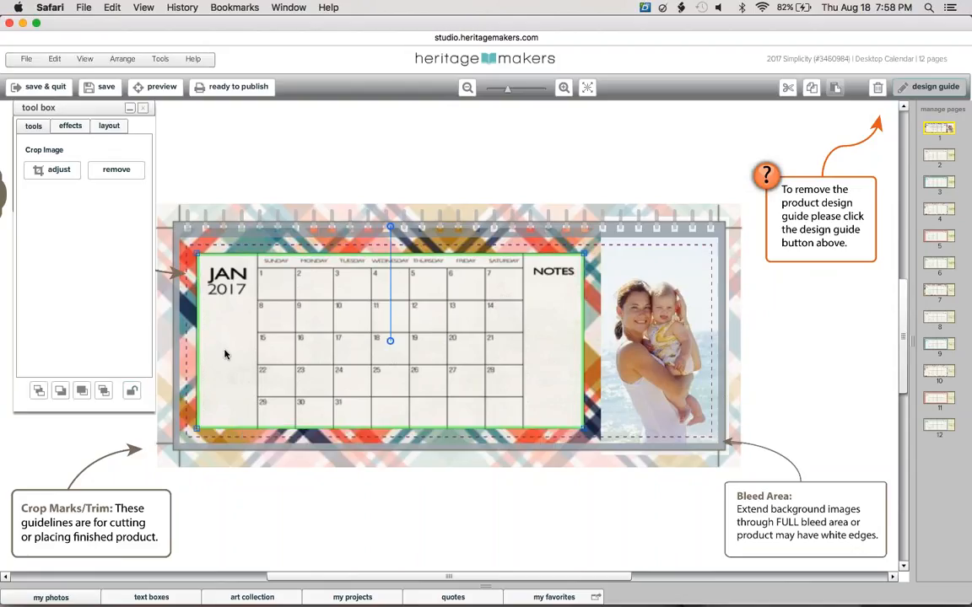
pyautogui.moveTo(214, 367); pyautogui.dragTo(200, 383)
pyautogui.click(108, 125)
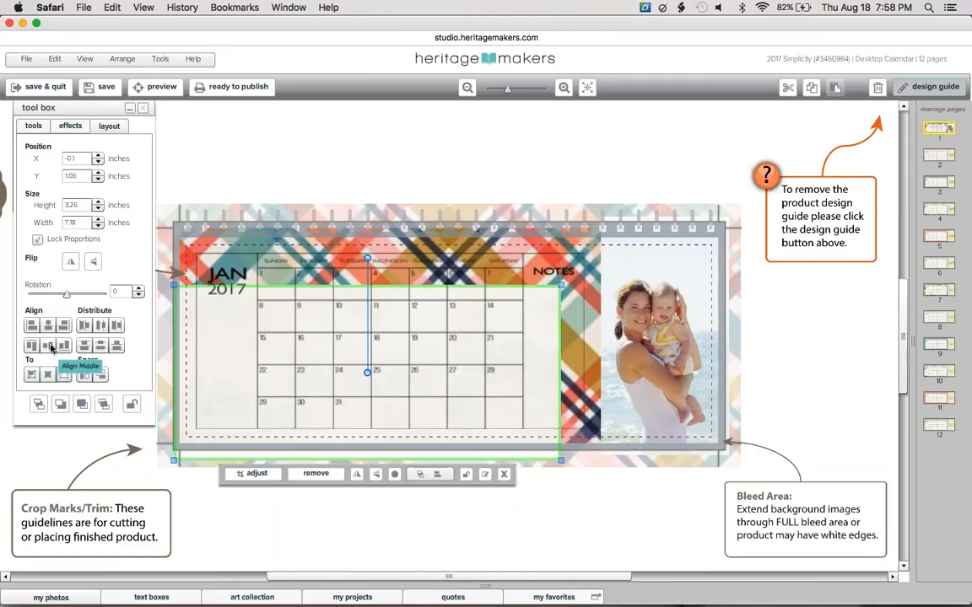
pyautogui.click(51, 348)
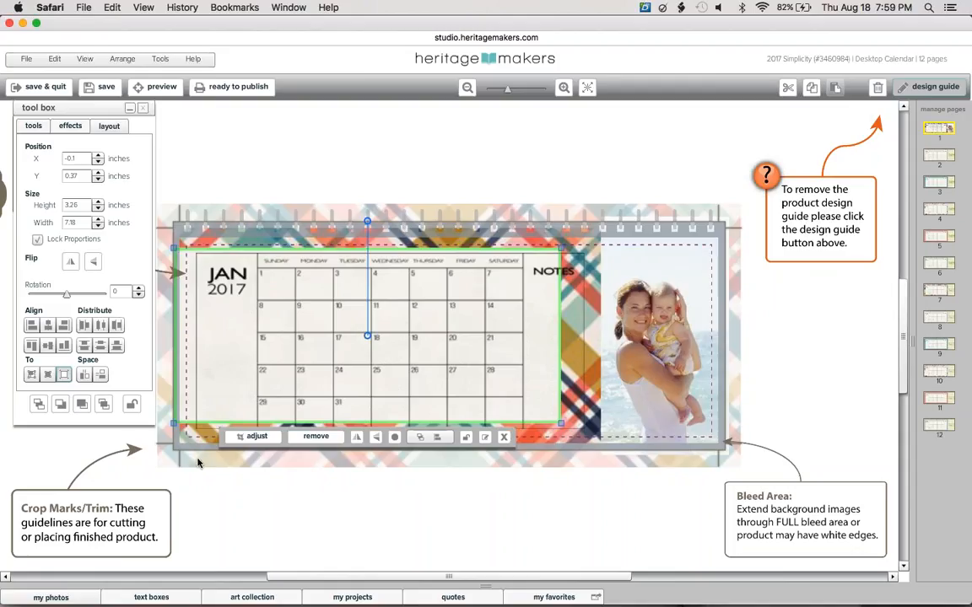
# Step: Nudge the plaid background paper out of position, then align it to the page's center and middle
pyautogui.click(168, 228)
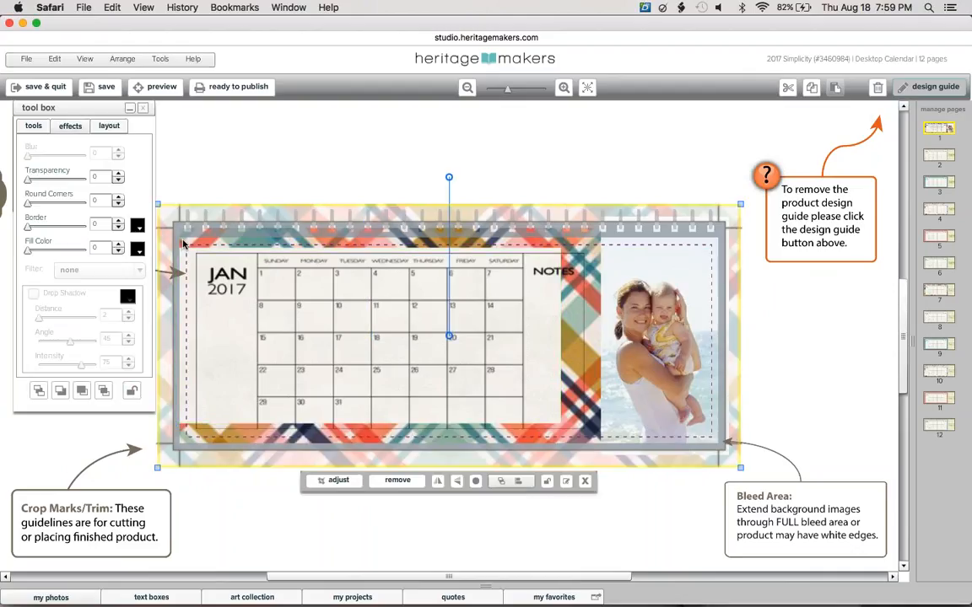
pyautogui.moveTo(184, 229); pyautogui.dragTo(174, 253)
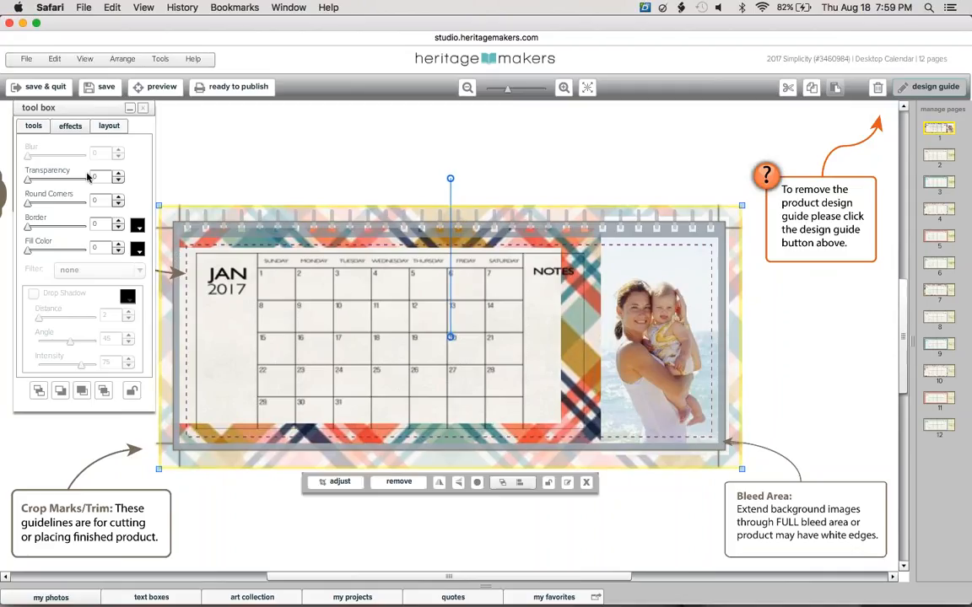
pyautogui.click(108, 126)
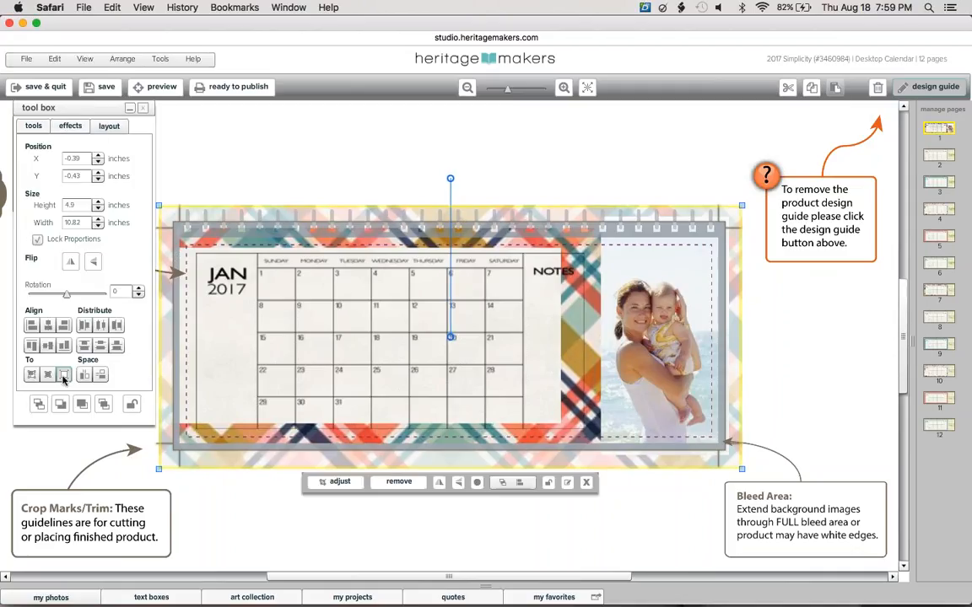
pyautogui.click(48, 325)
pyautogui.click(48, 324)
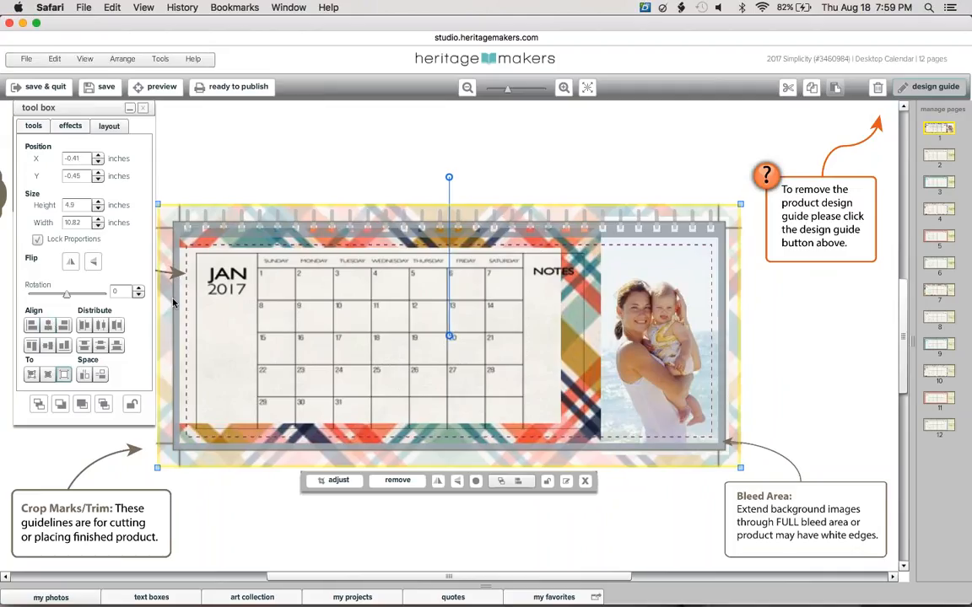
pyautogui.click(248, 177)
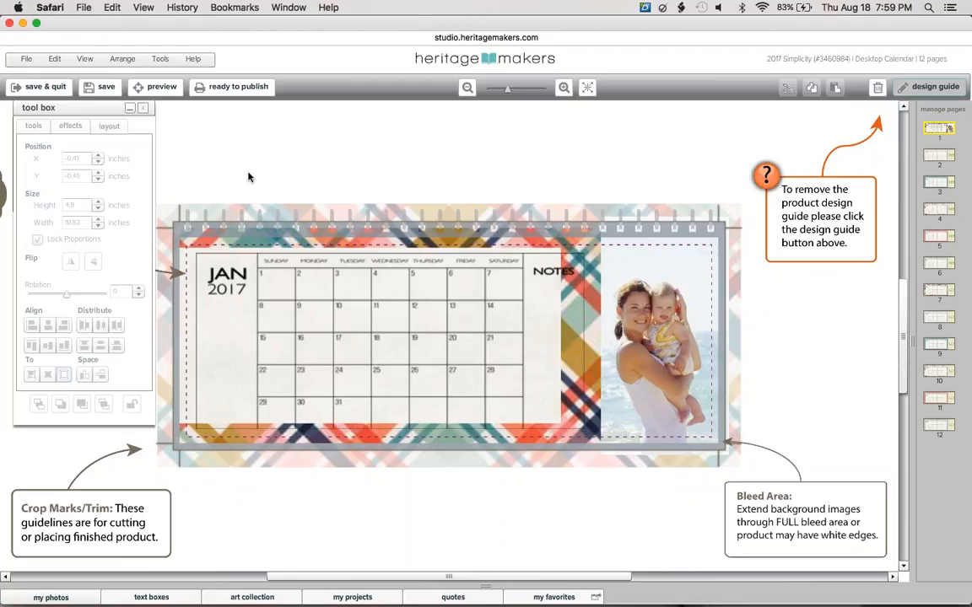
pyautogui.click(232, 220)
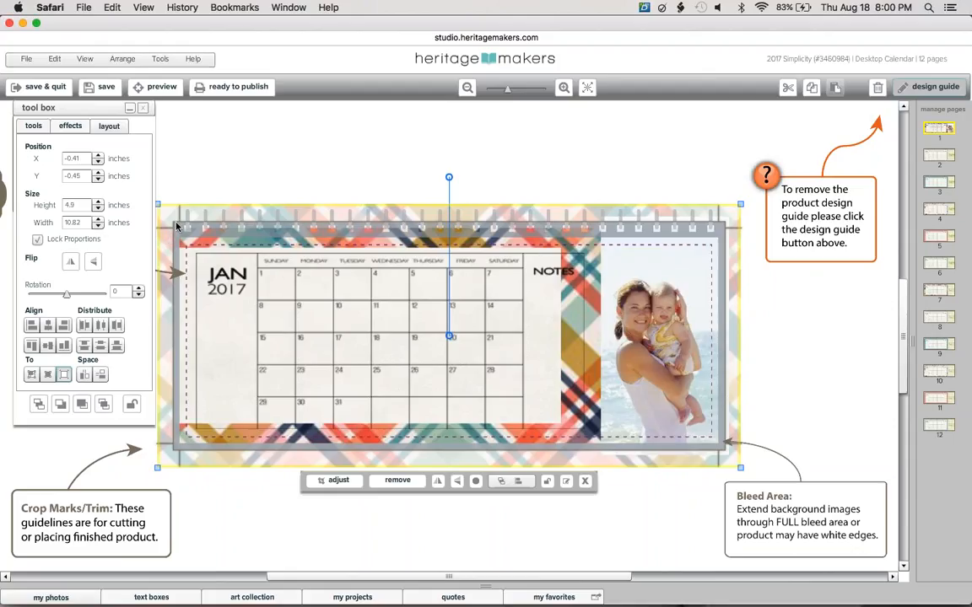
# Step: Unlock the January calendar grid together with the cream paper and align their middles and centers to the first item selected
pyautogui.click(227, 284)
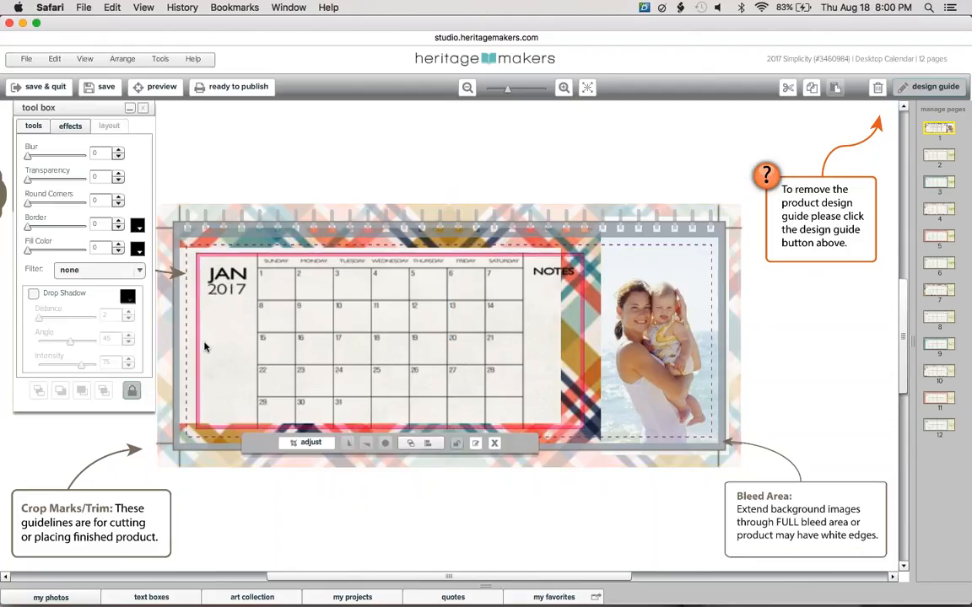
pyautogui.click(226, 282)
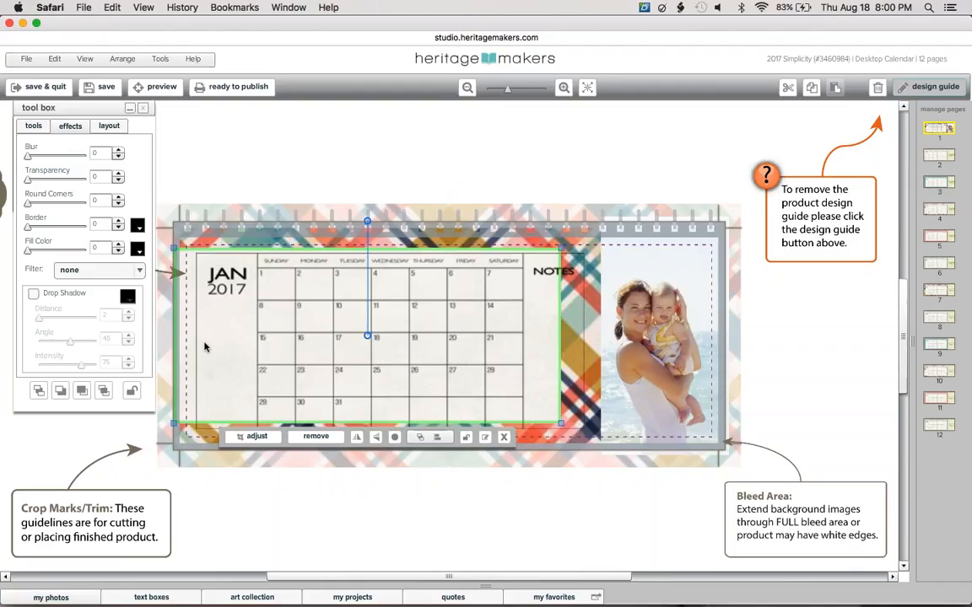
pyautogui.click(227, 278)
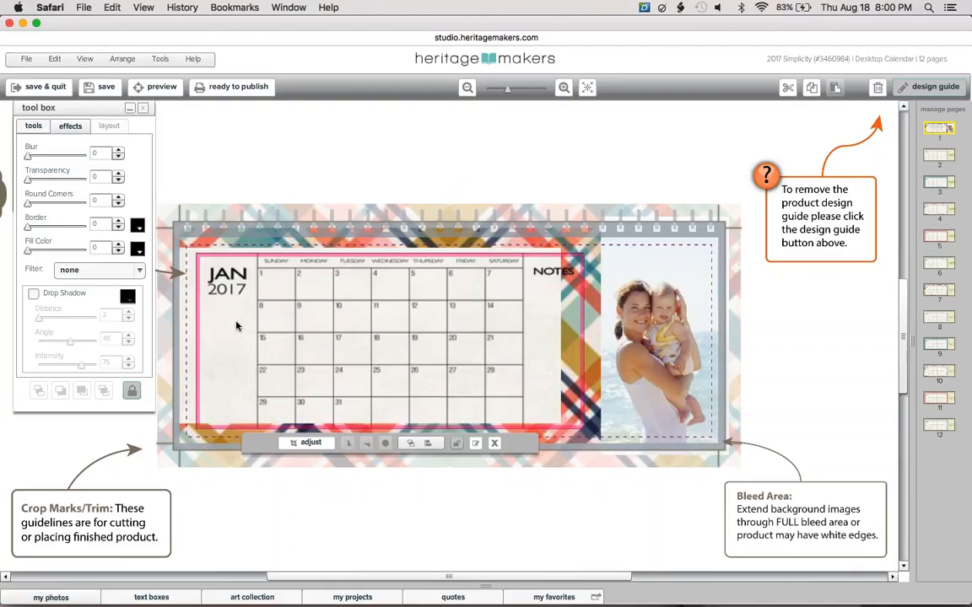
pyautogui.click(215, 294)
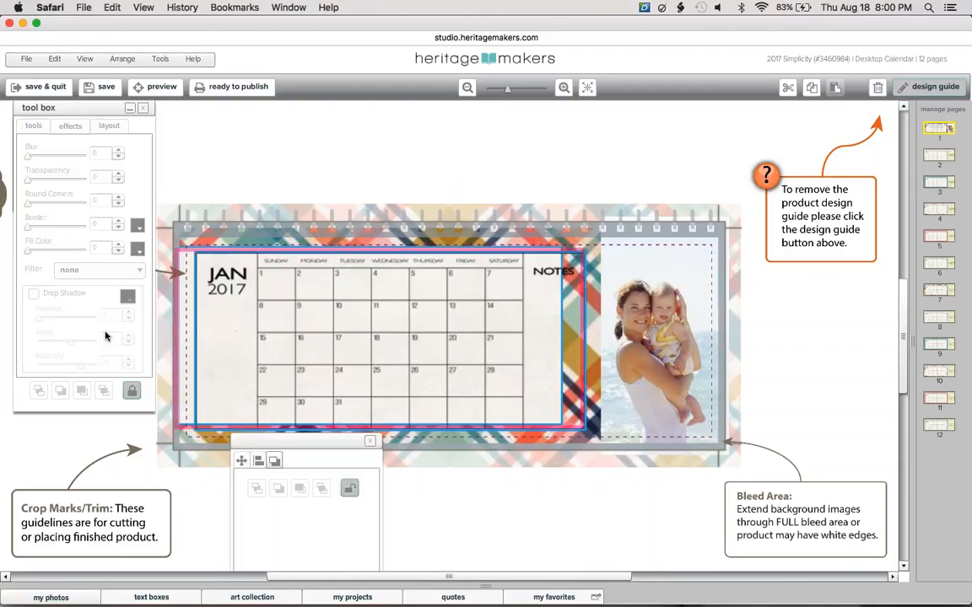
pyautogui.click(131, 393)
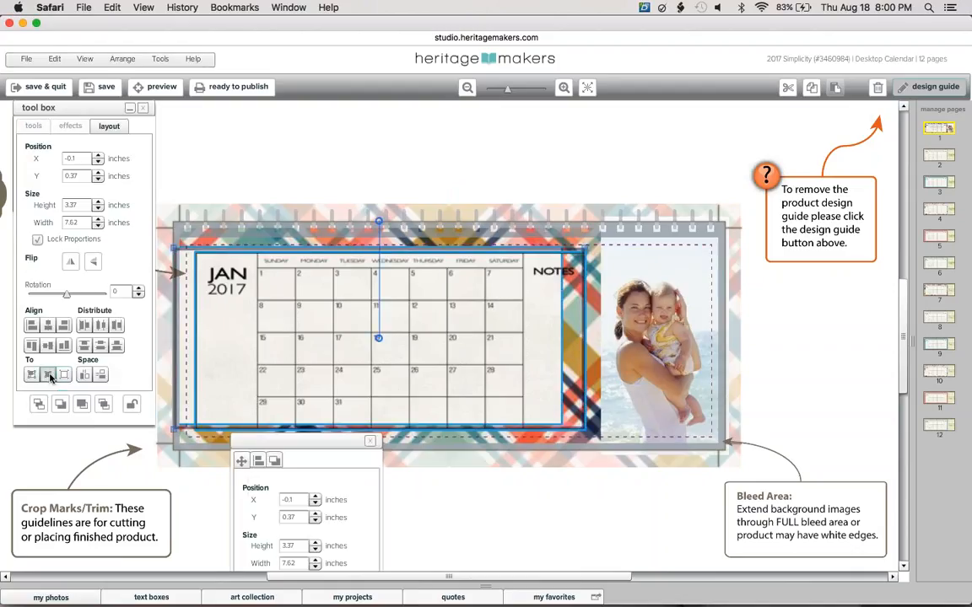
pyautogui.click(49, 345)
pyautogui.click(49, 326)
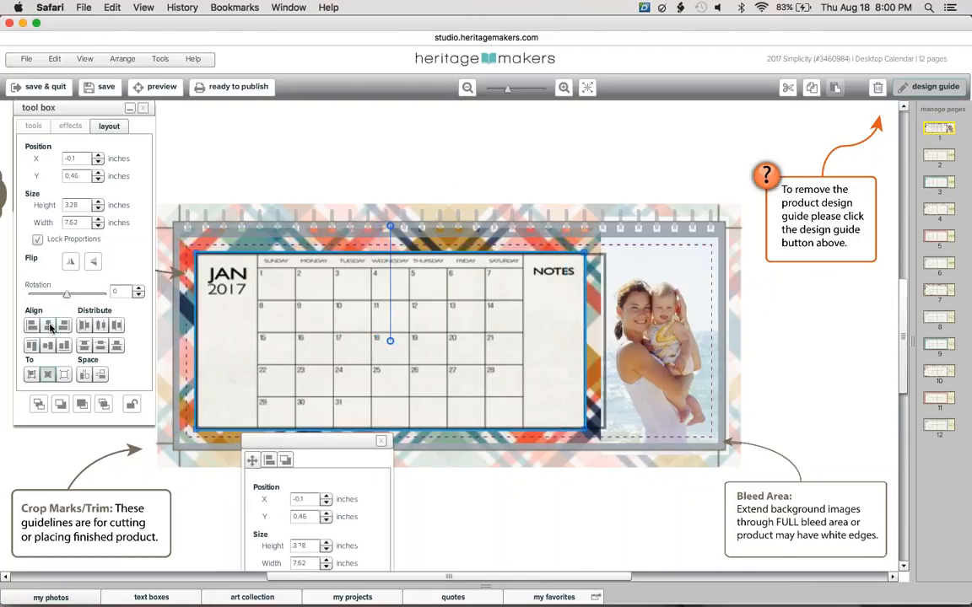
pyautogui.click(276, 155)
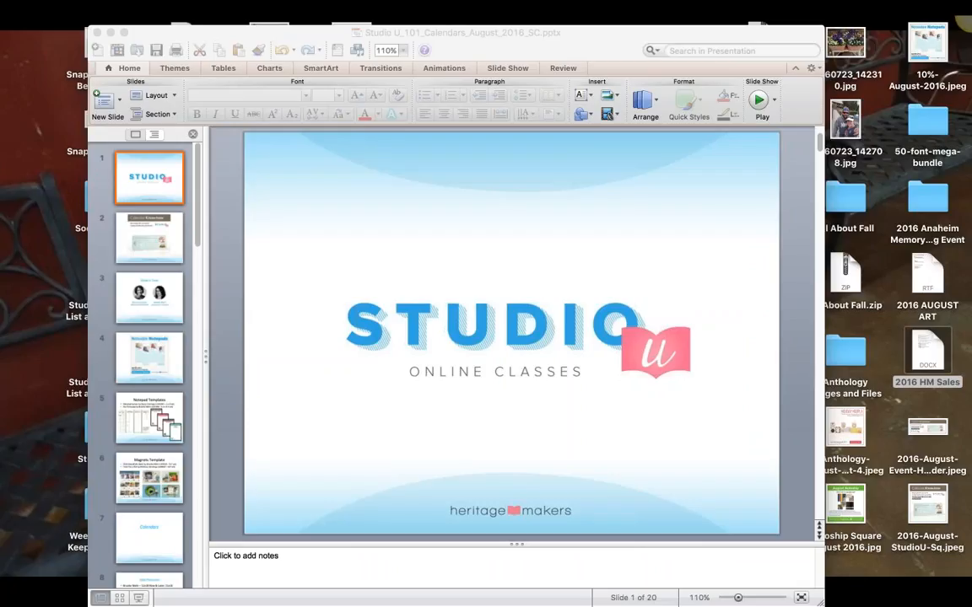
# Step: Switch to the Studio U calendars presentation in PowerPoint, start its slide show, and advance to the Trick or Treat art collection slide
pyautogui.click(138, 597)
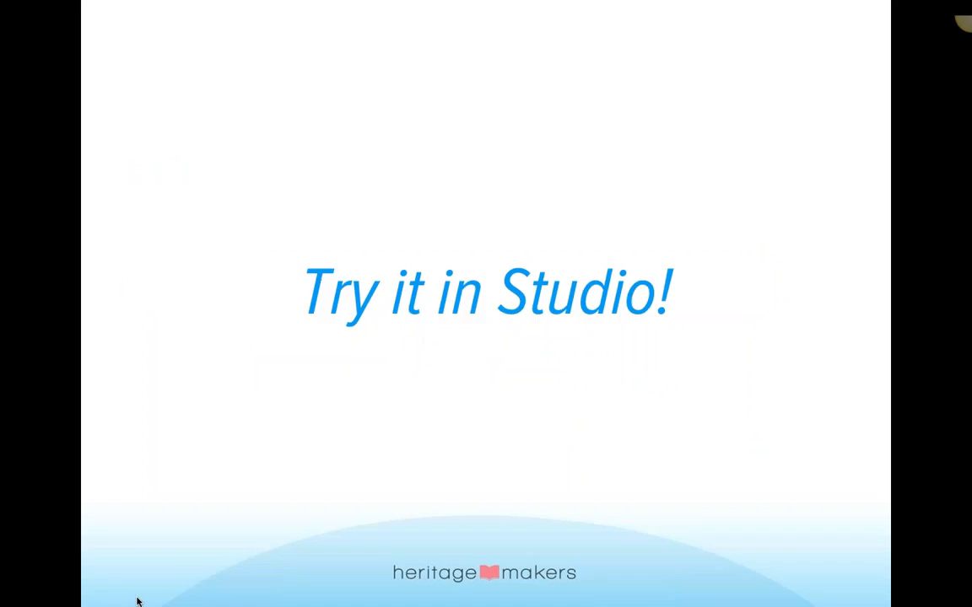
pyautogui.click(161, 498)
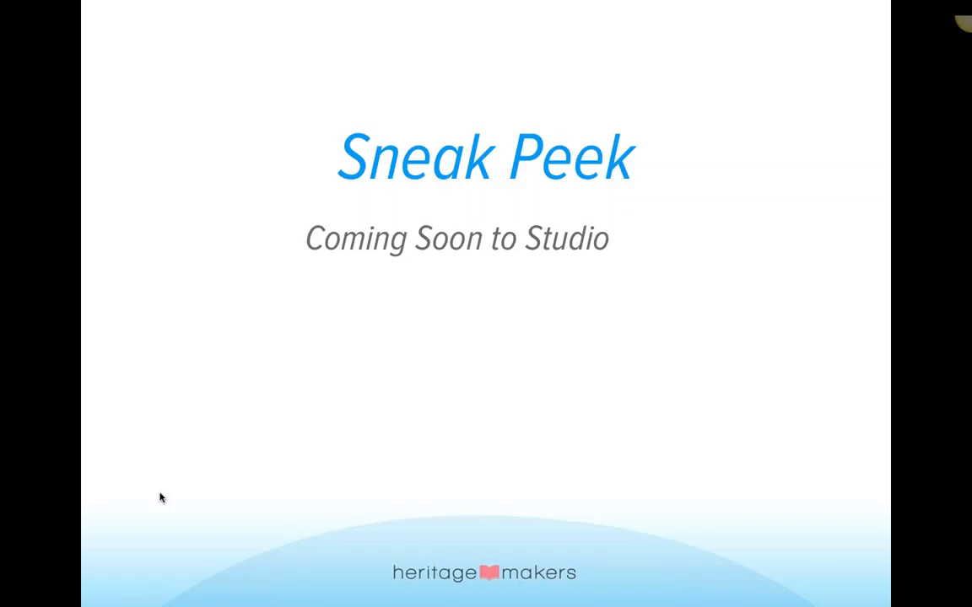
pyautogui.press('Right')
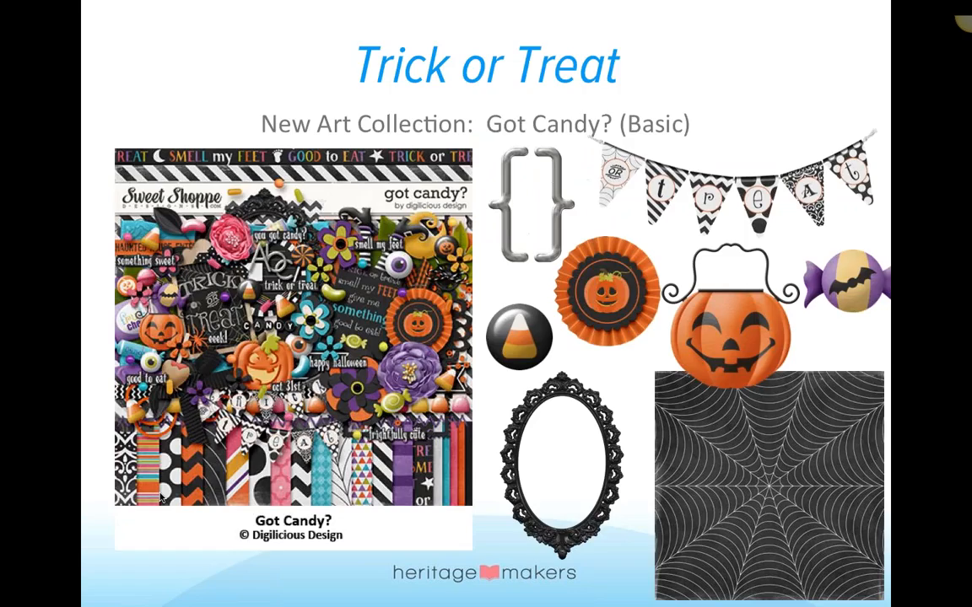